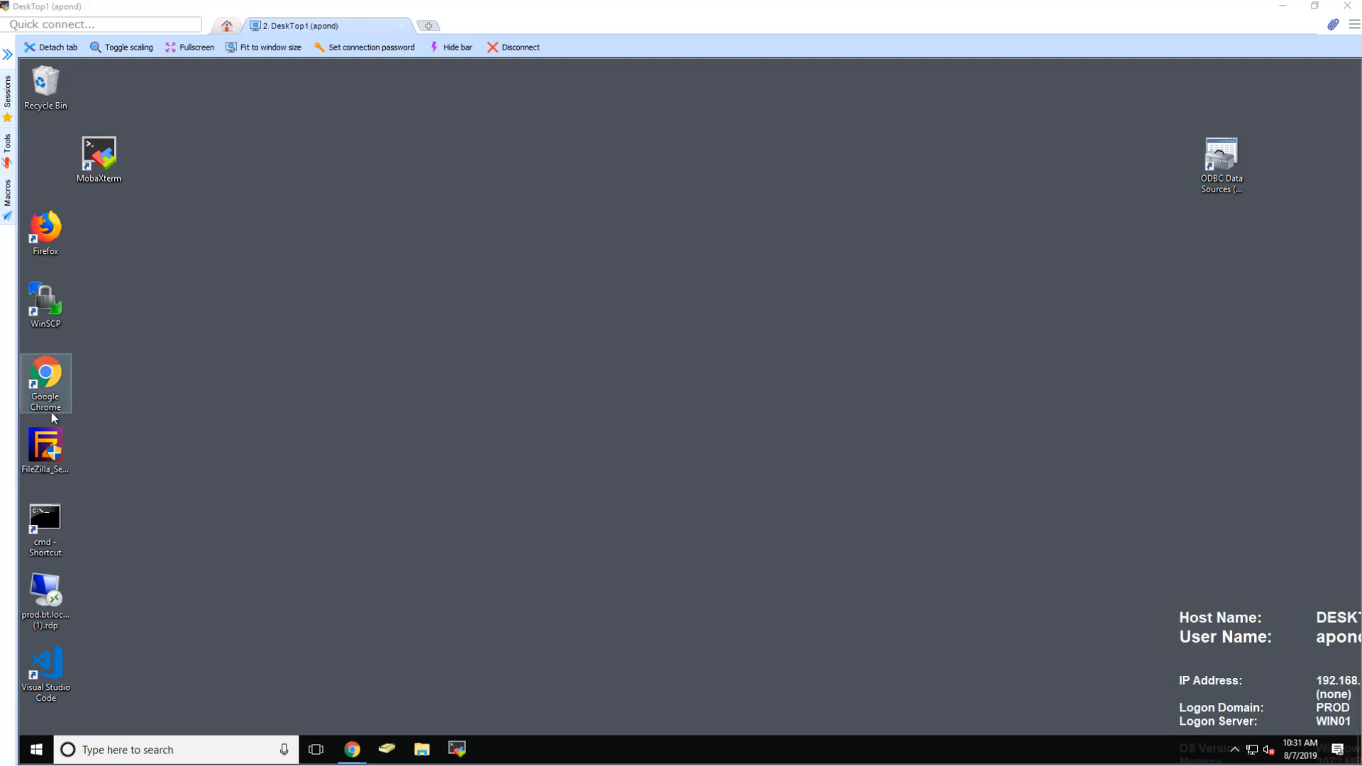
pyautogui.doubleClick(50, 466)
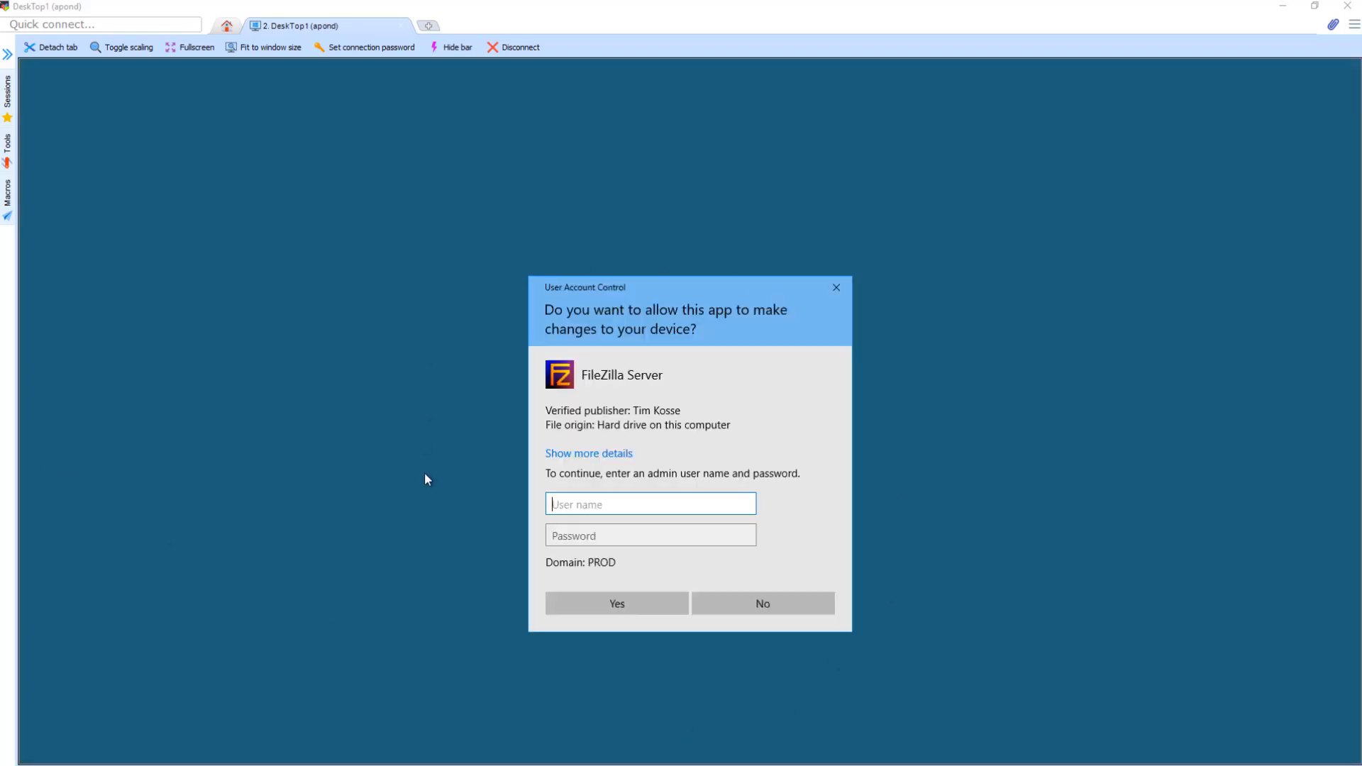
pyautogui.click(777, 612)
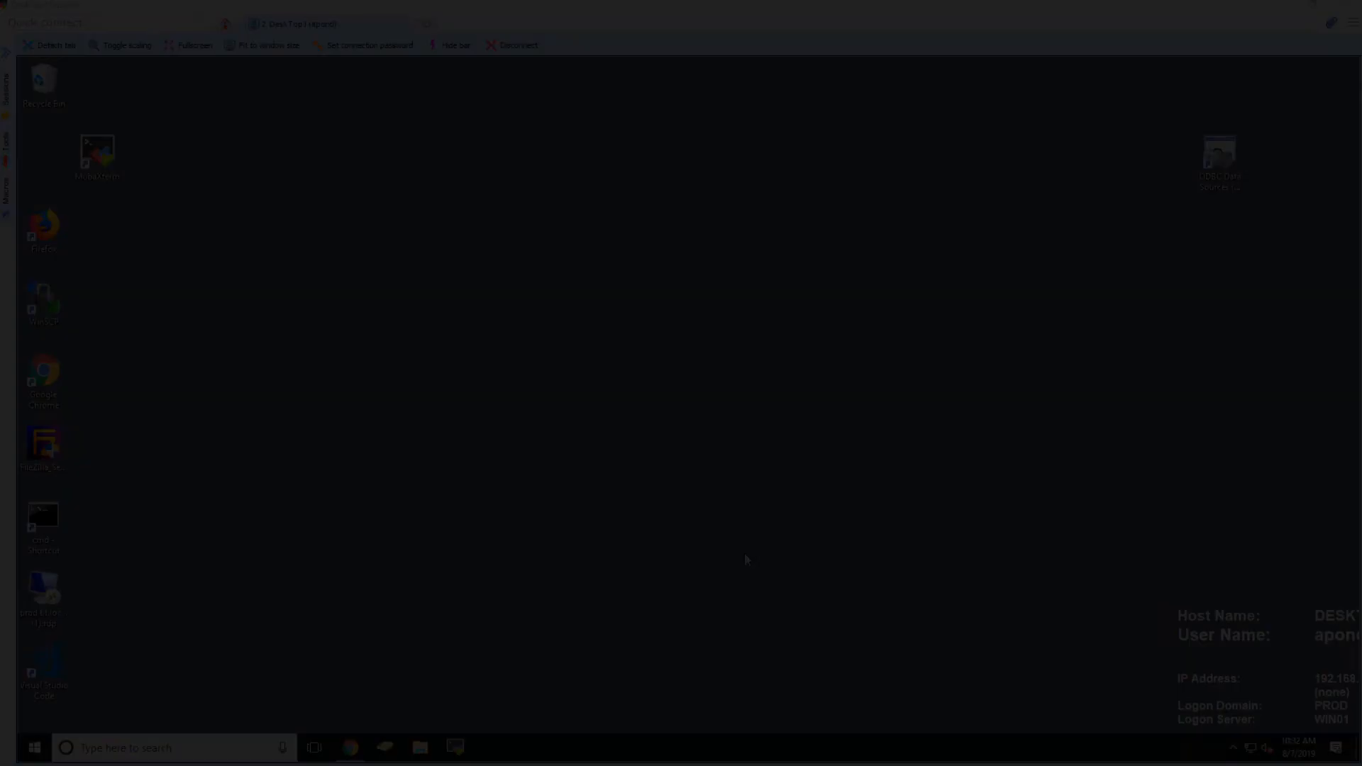
pyautogui.moveTo(350, 747)
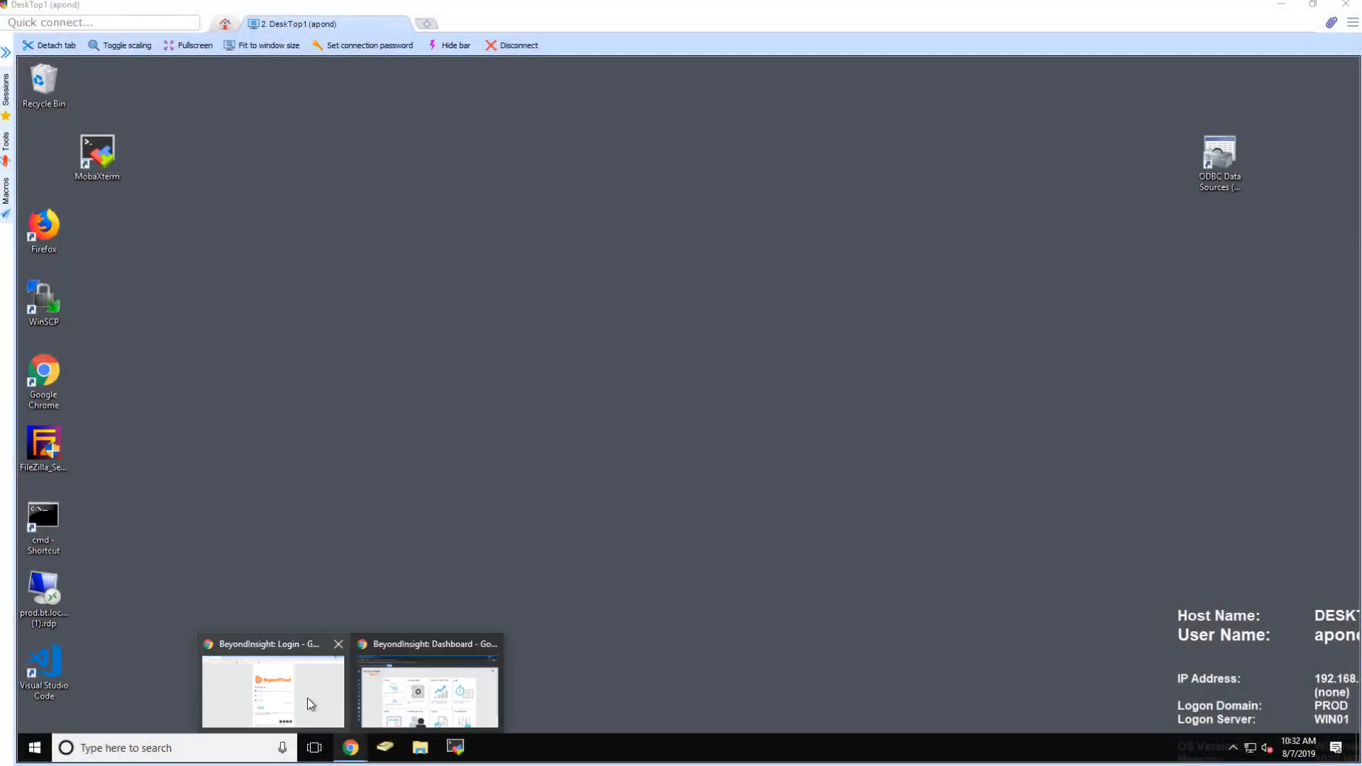
# Step: Sign in to BeyondInsight with the username and password, choosing the prod.bt.local domain
pyautogui.click(308, 699)
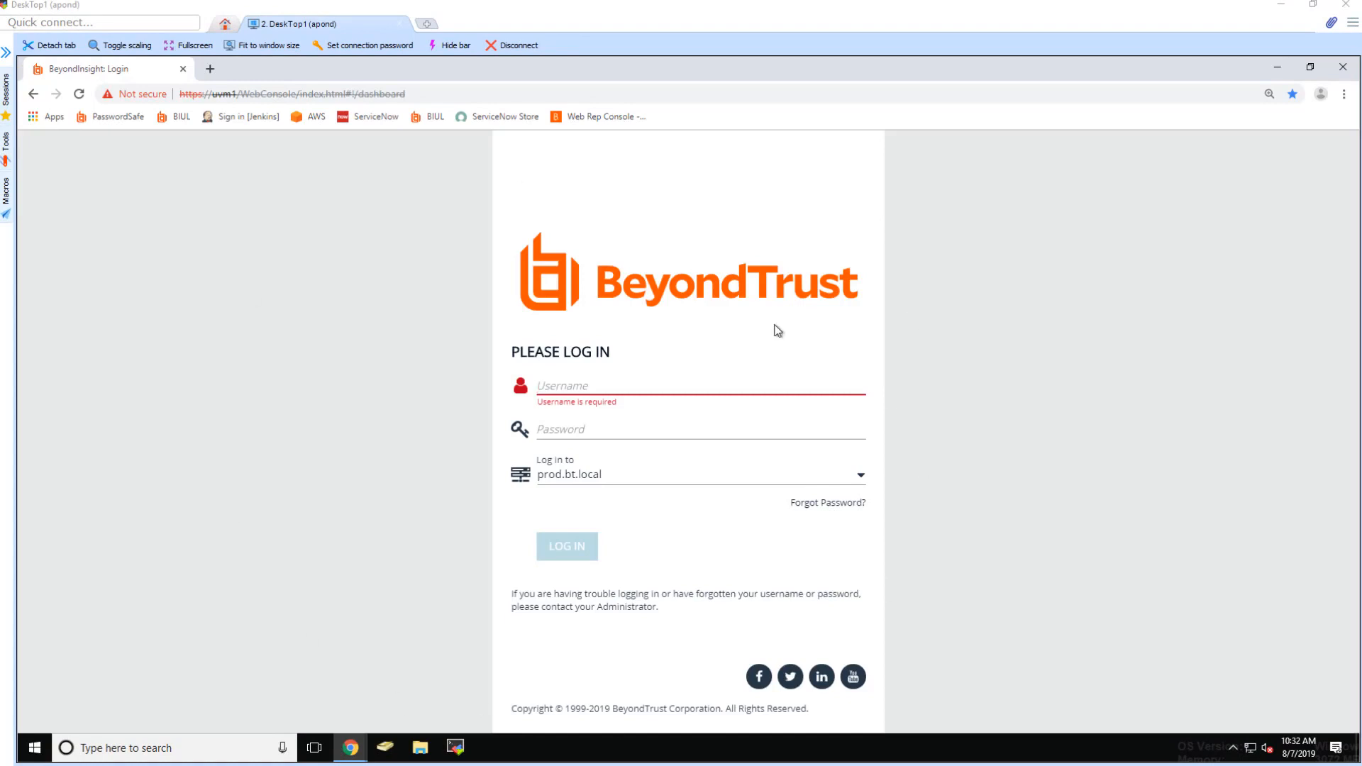
pyautogui.click(586, 384)
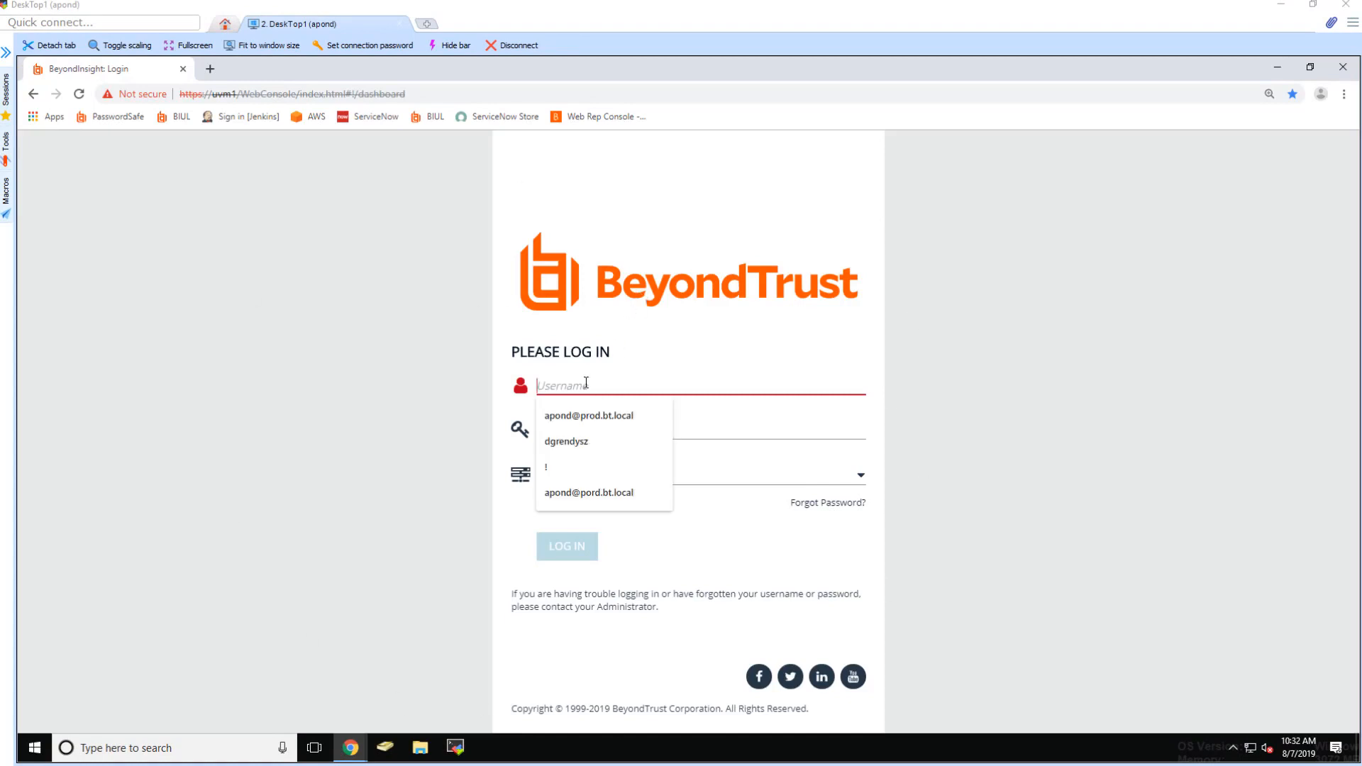
pyautogui.write('apond')
pyautogui.press('Tab')
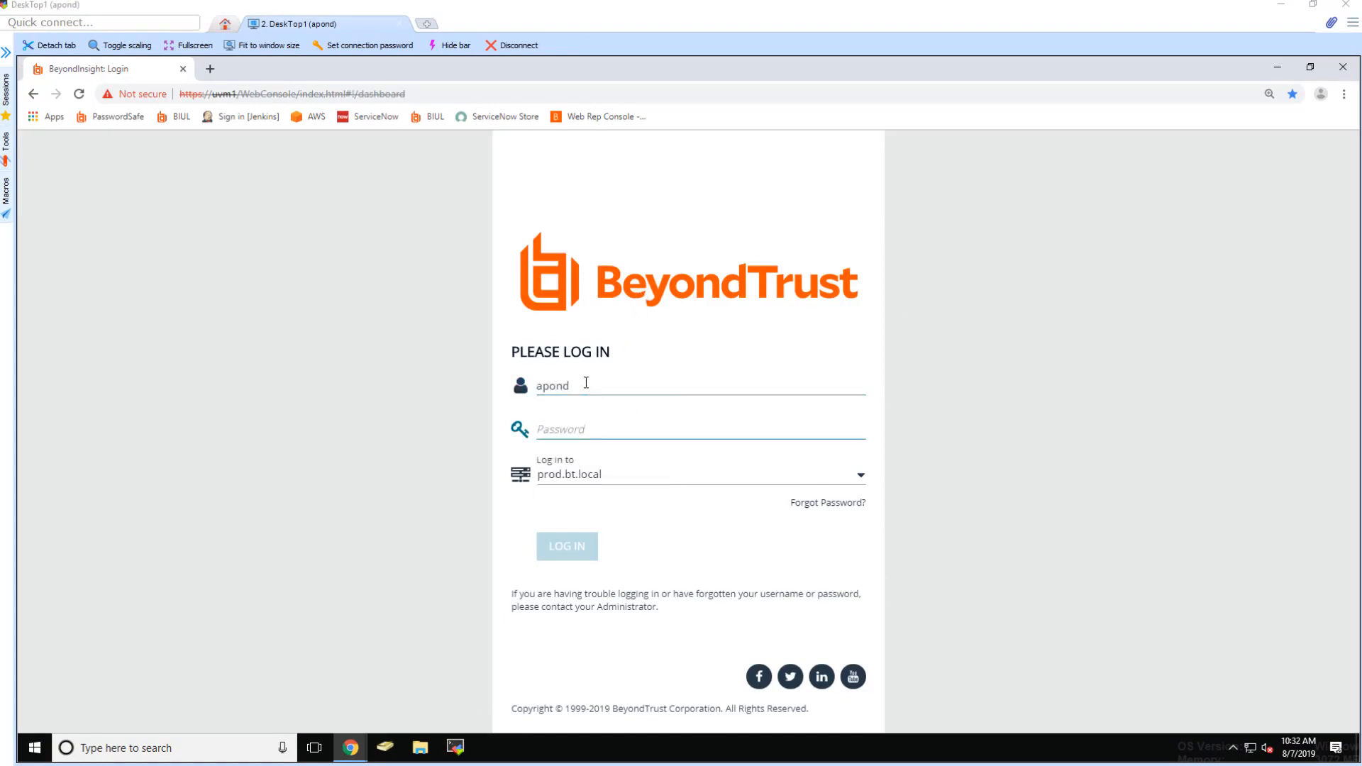
pyautogui.write('•••••••')
pyautogui.click(635, 486)
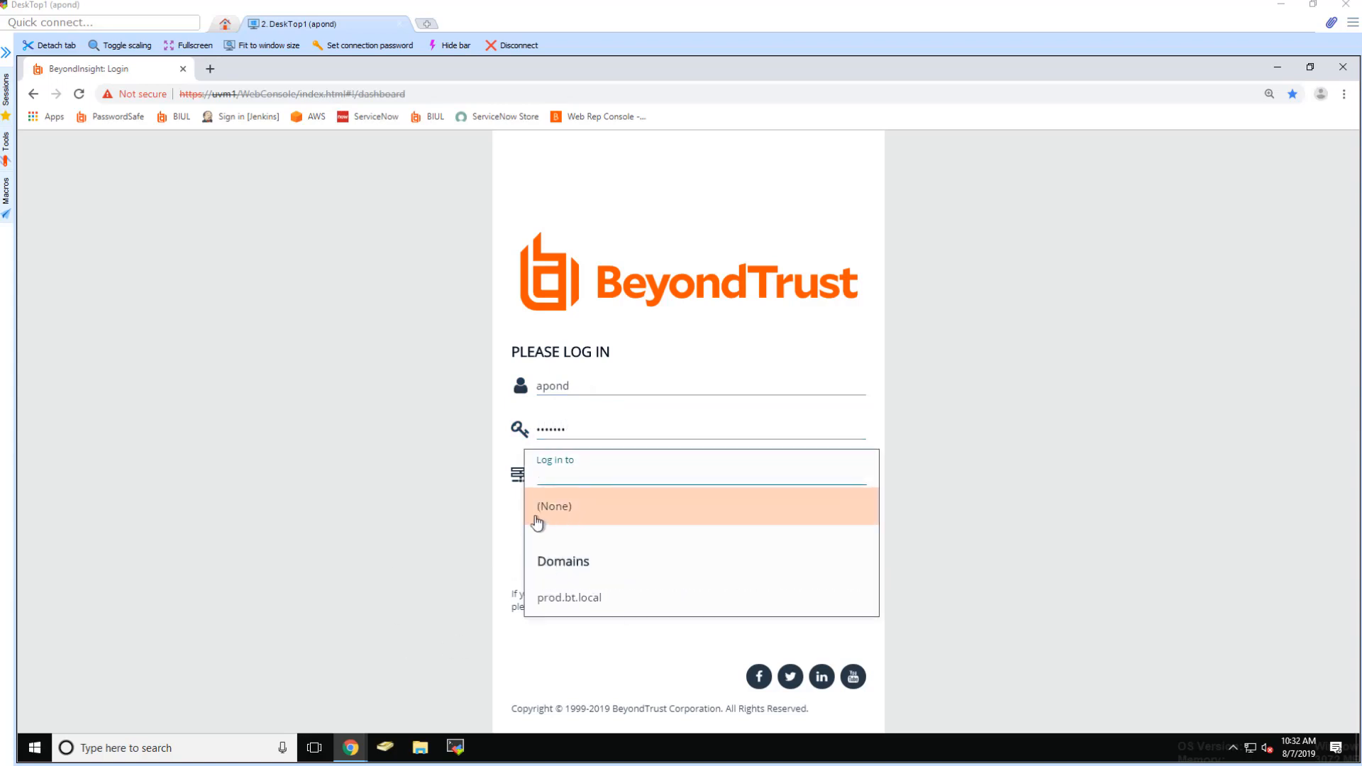
pyautogui.click(569, 598)
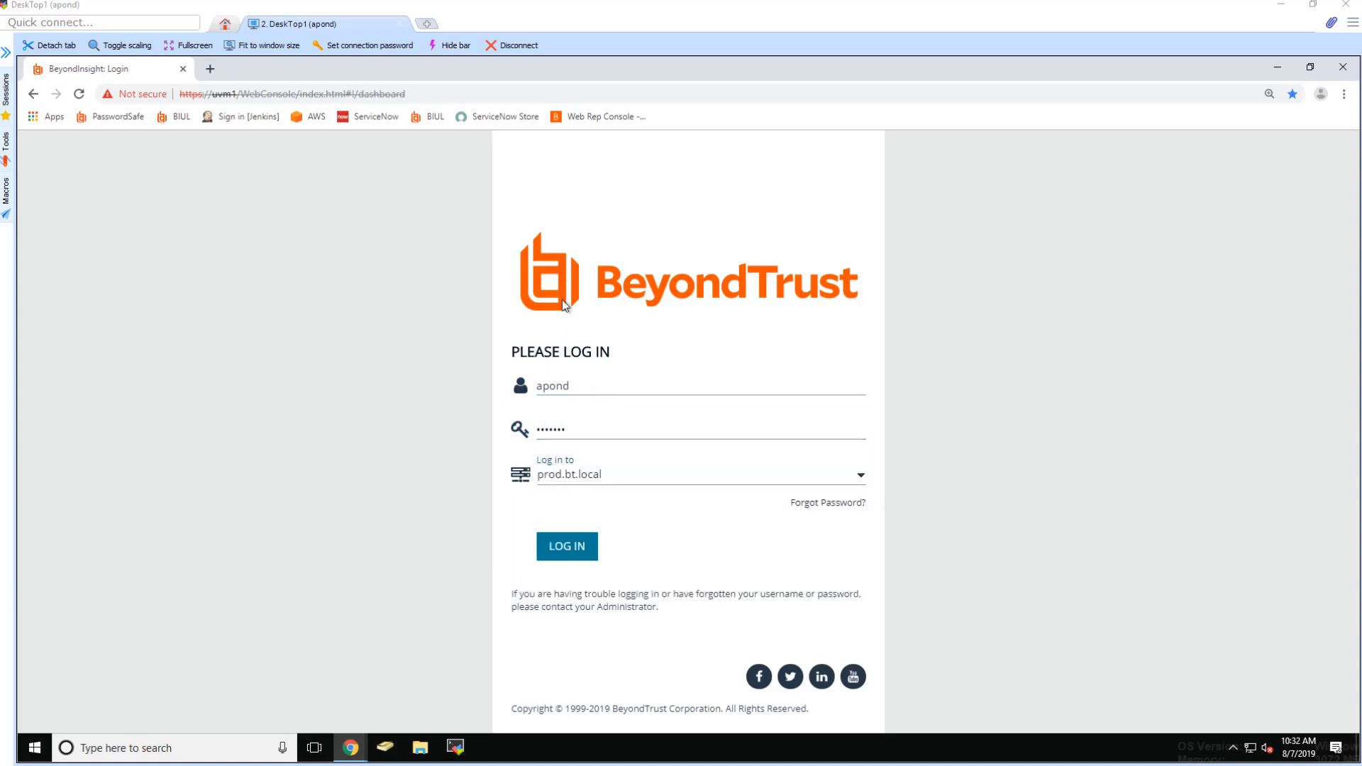
pyautogui.click(567, 549)
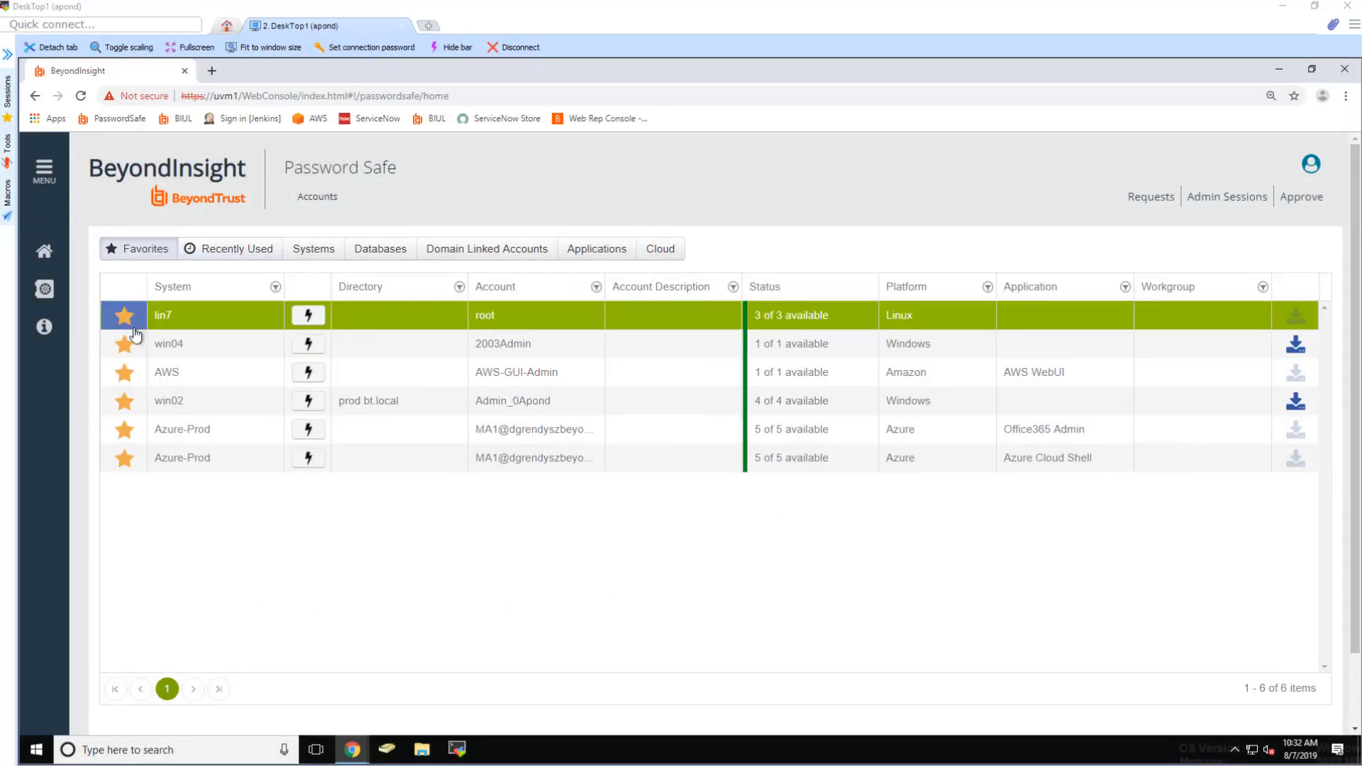
pyautogui.click(314, 257)
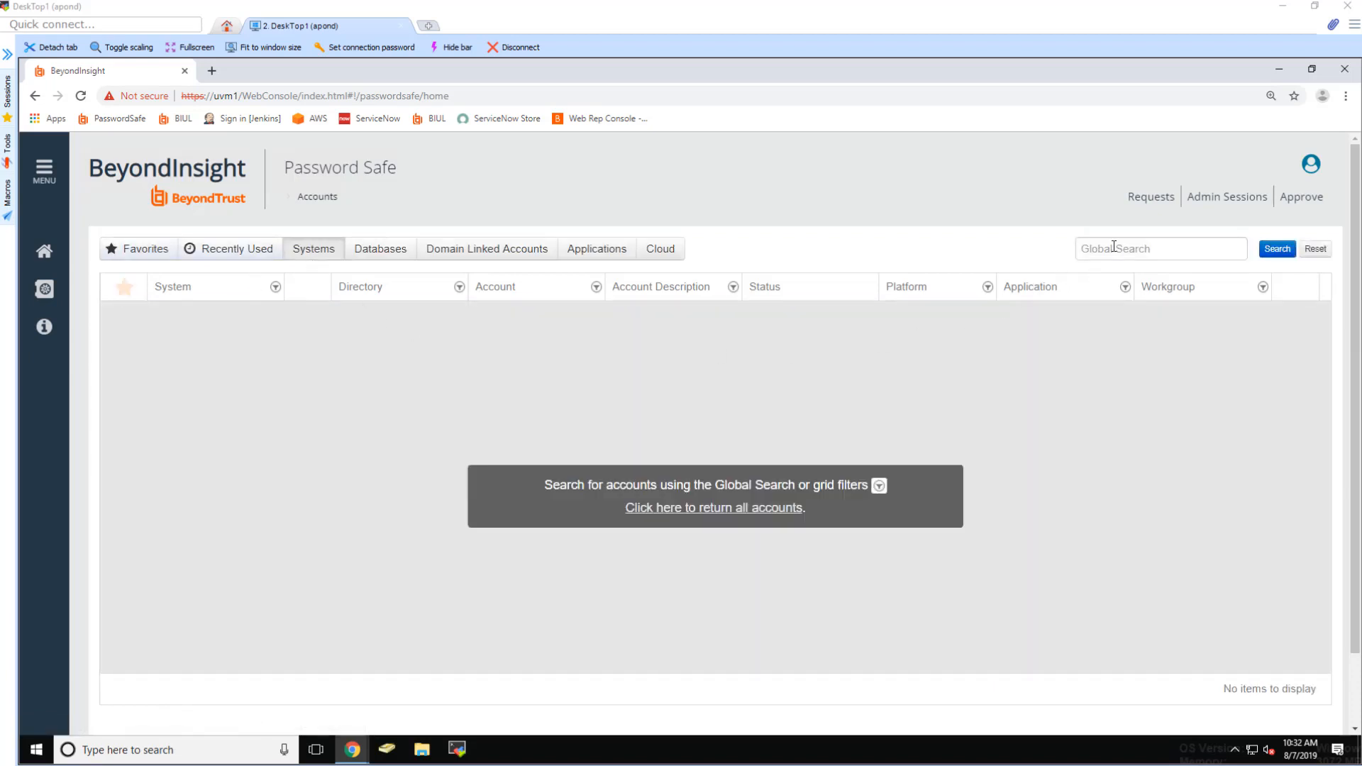
pyautogui.click(1114, 246)
pyautogui.write('root')
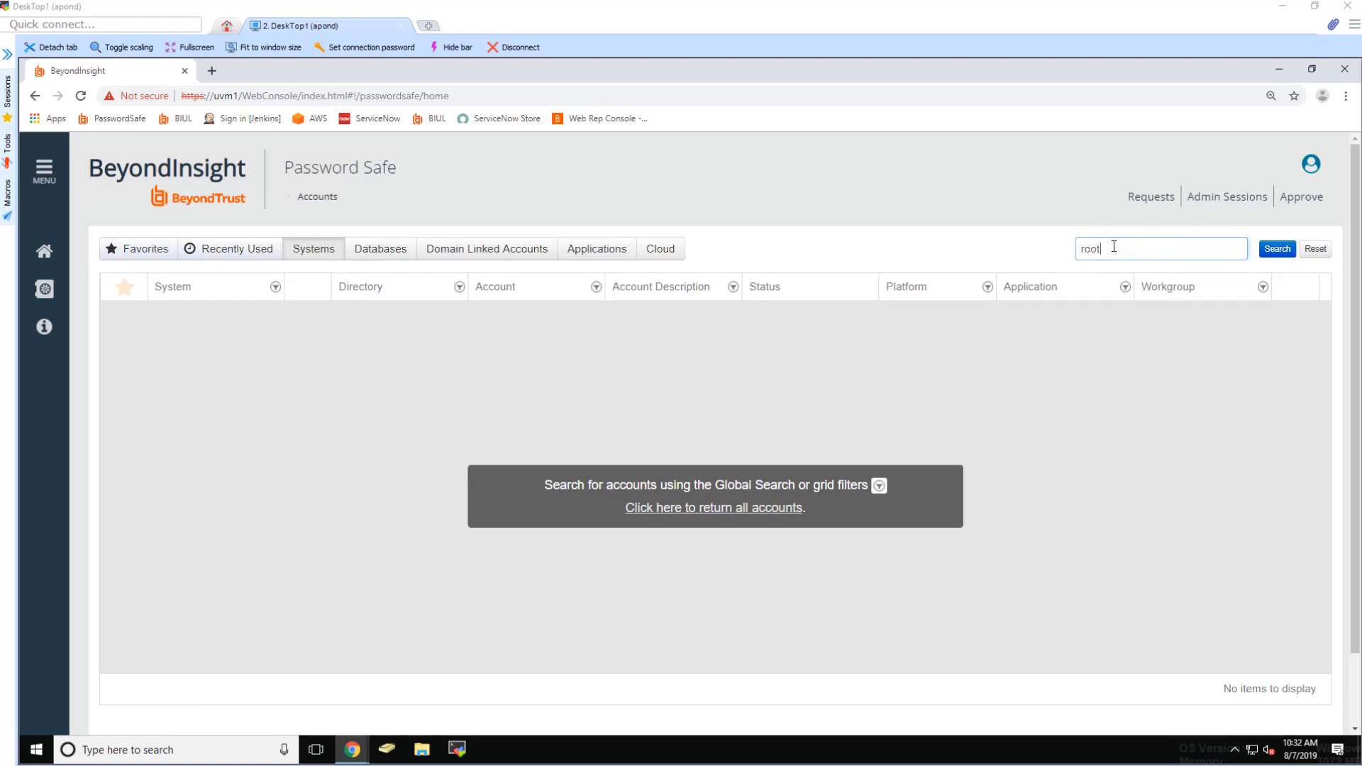
pyautogui.press('Return')
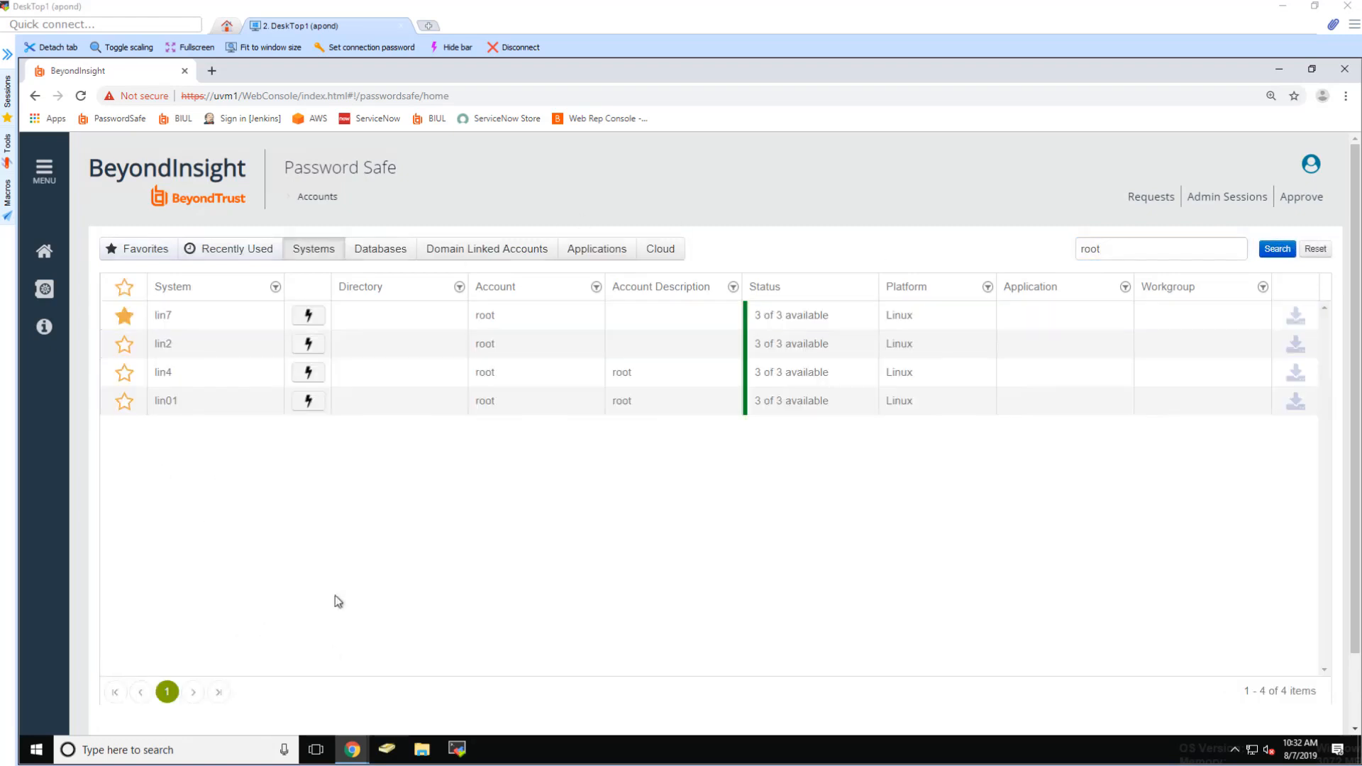
pyautogui.click(1323, 251)
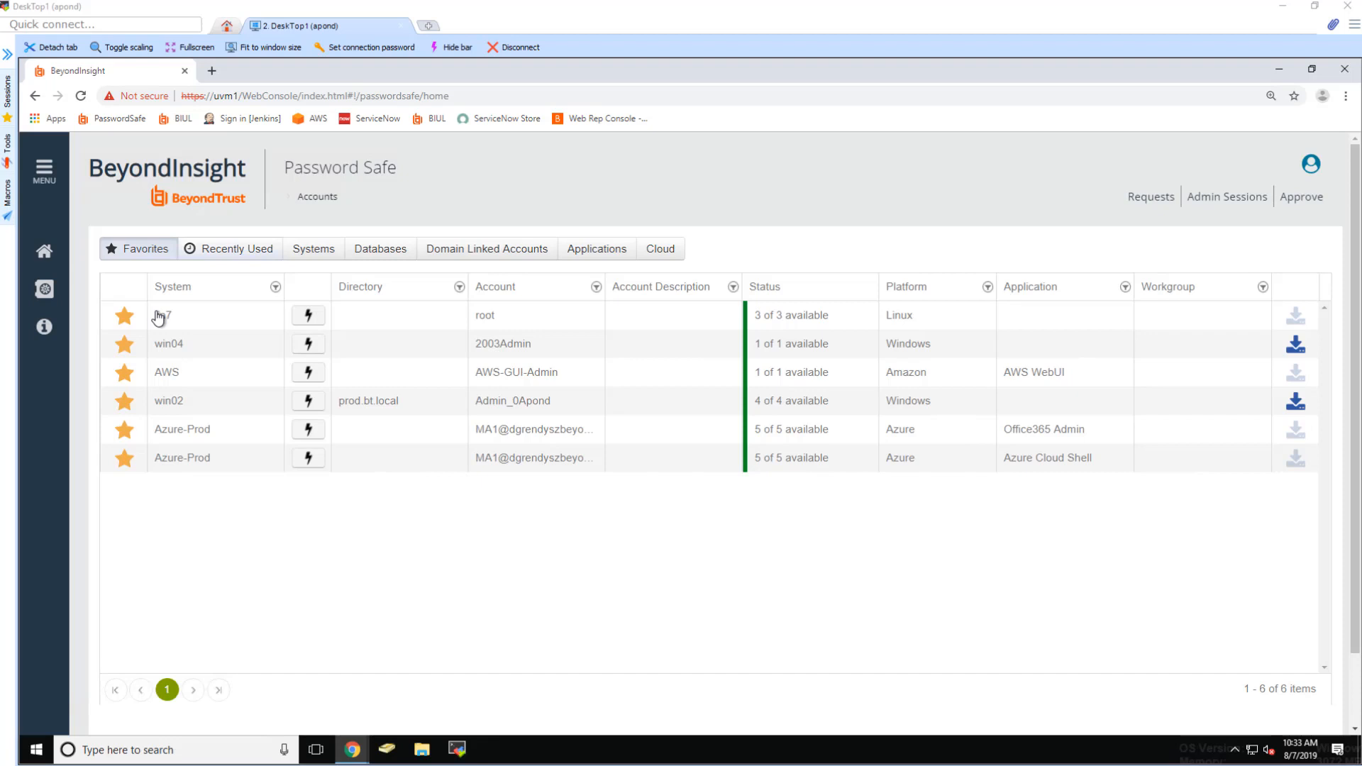
# Step: Request two-hour SSH access to root on lin7 using the available policy window and no ticket system
pyautogui.click(158, 317)
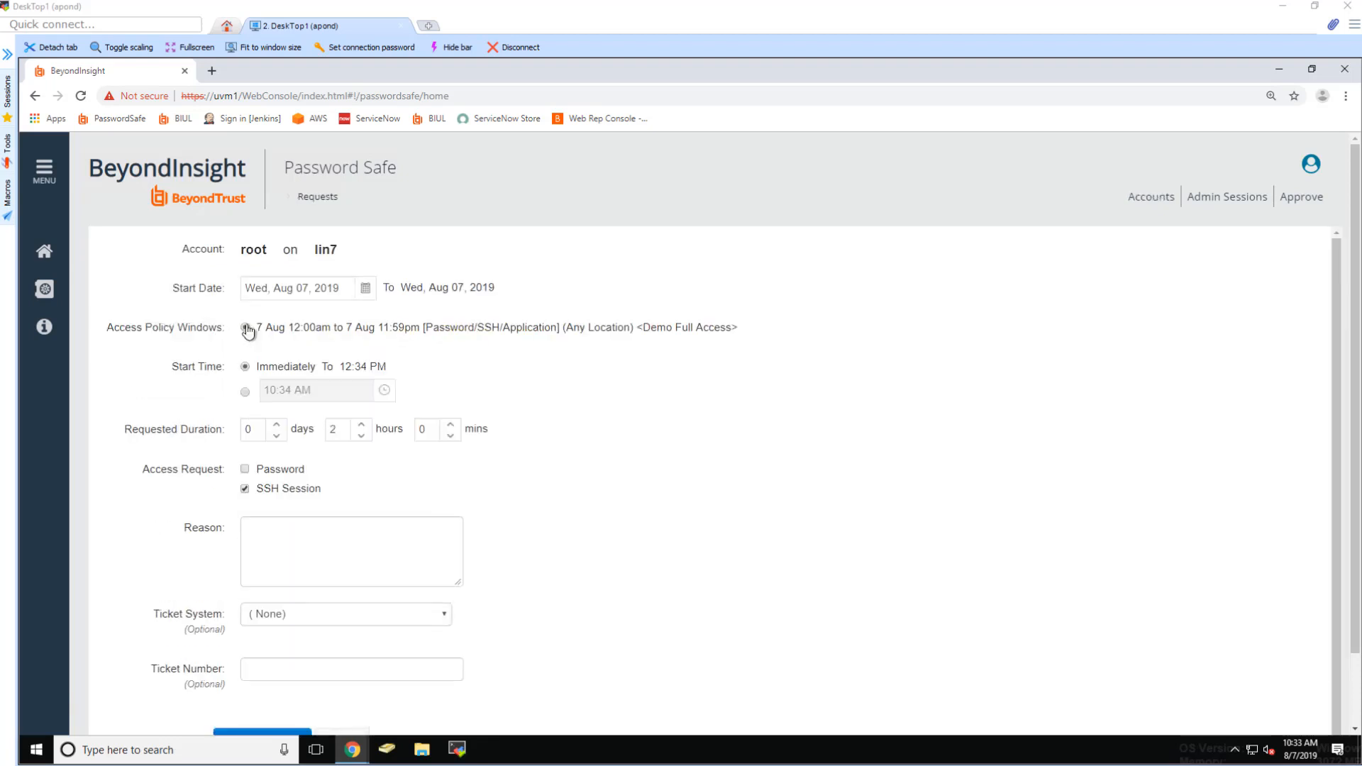
pyautogui.click(276, 282)
pyautogui.click(285, 616)
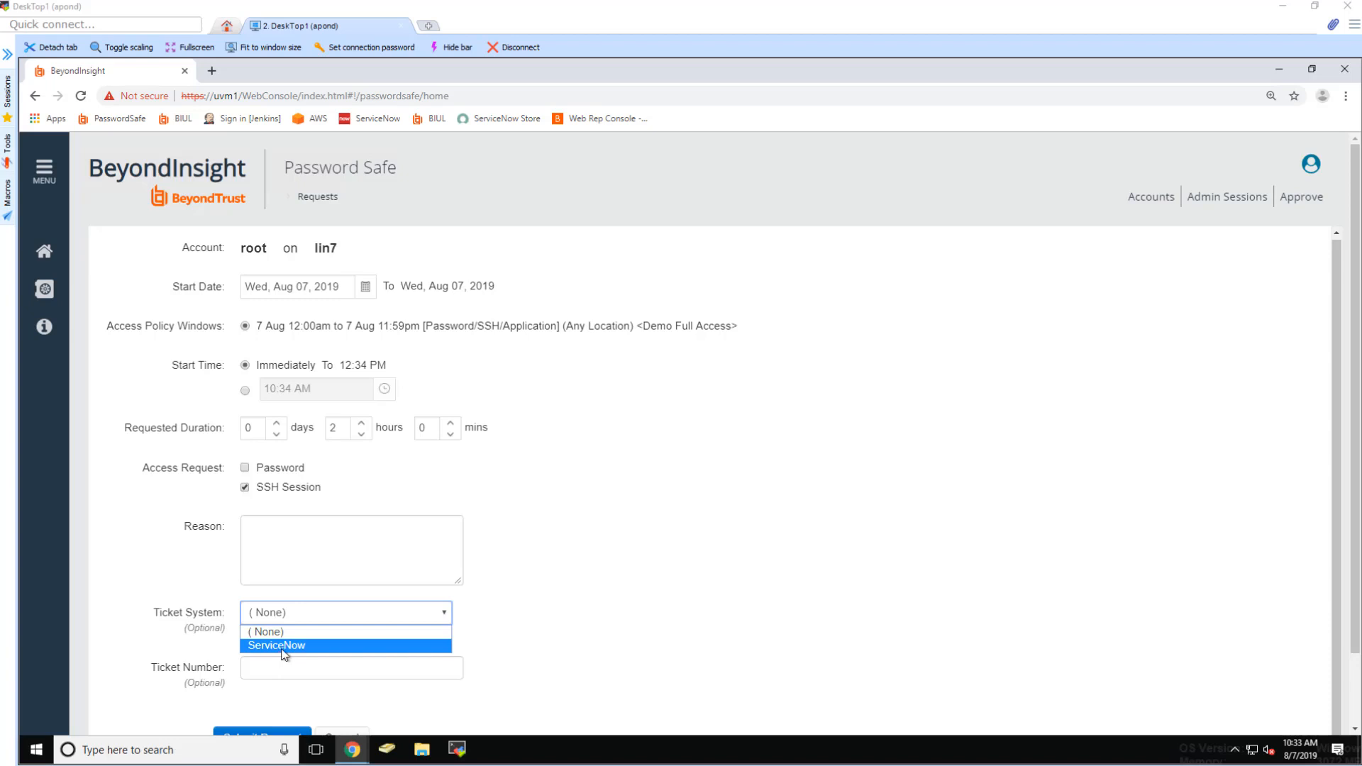
pyautogui.click(1357, 586)
pyautogui.scroll(-2, 1357, 586)
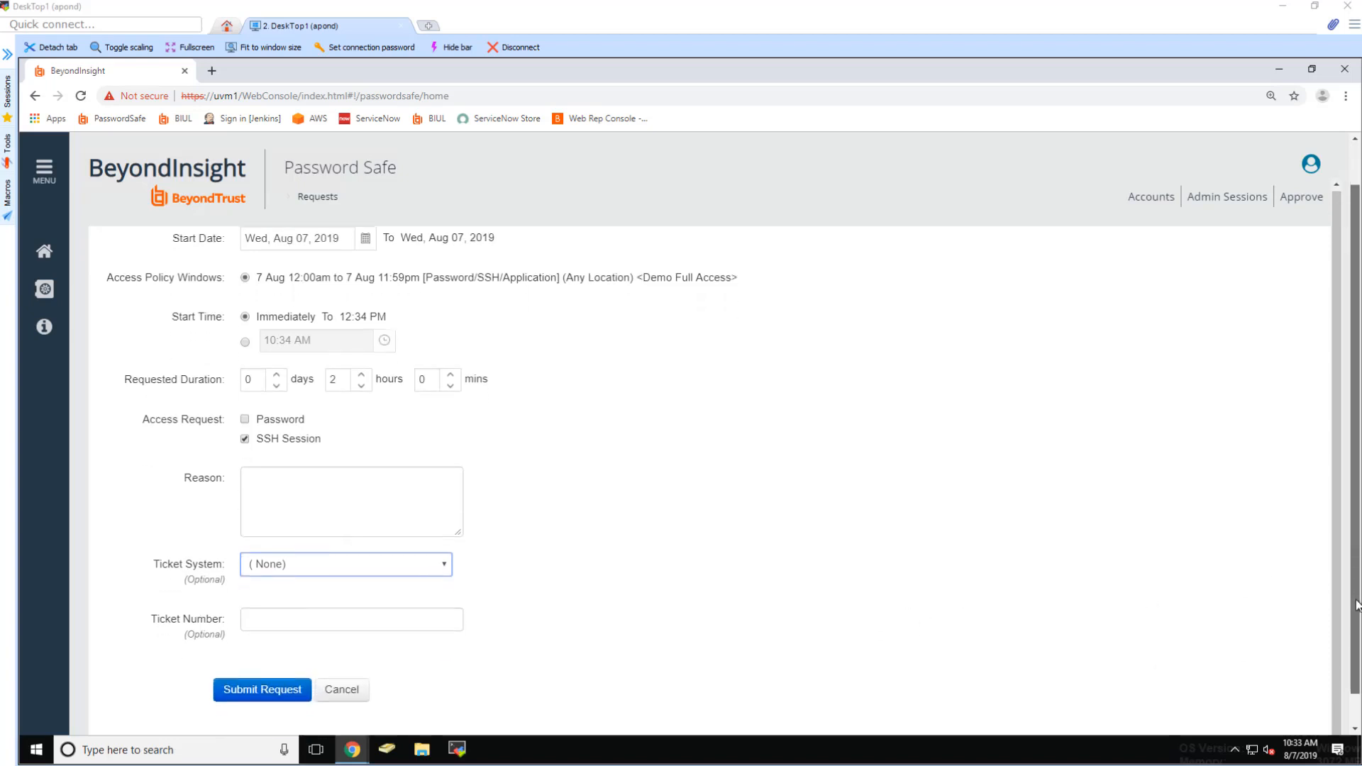
pyautogui.click(398, 564)
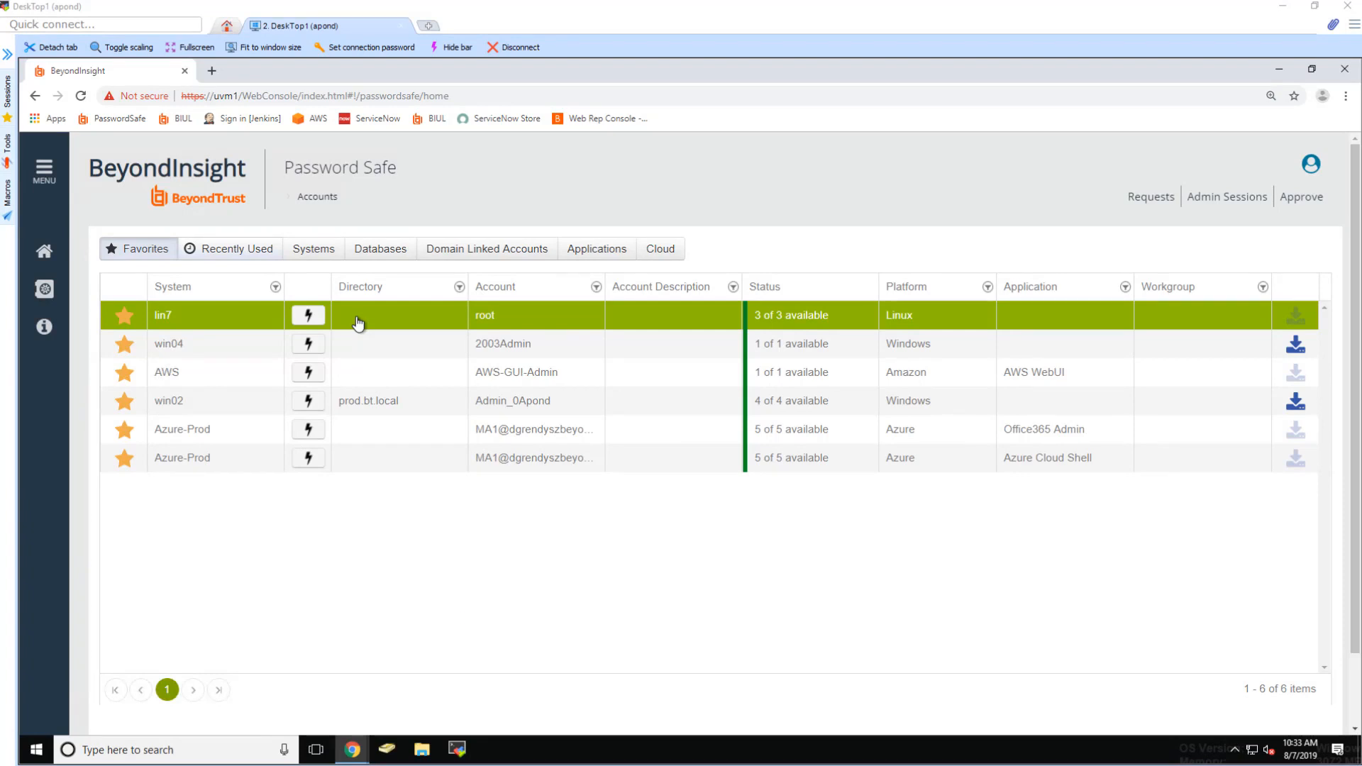
# Step: Launch the lin7 root SSH session with the reason 'let me in'
pyautogui.click(310, 316)
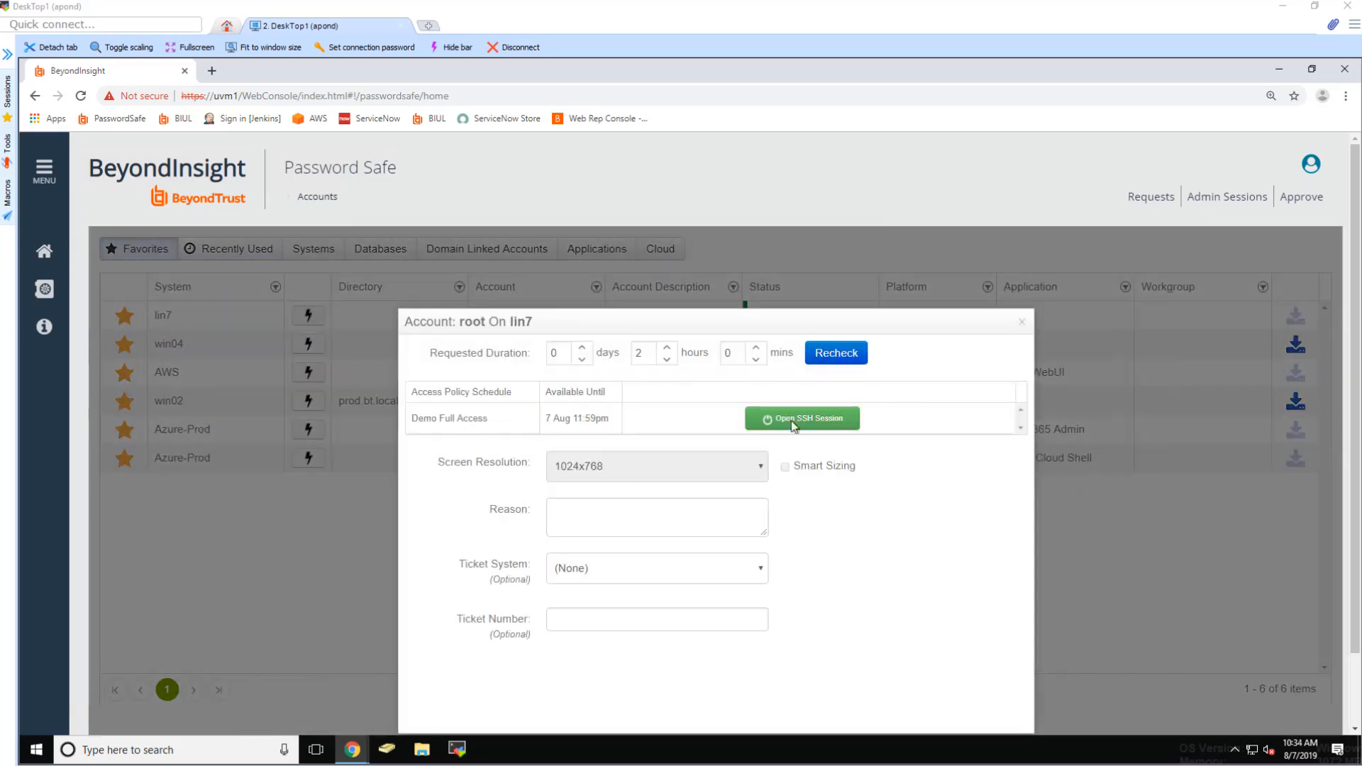
pyautogui.click(581, 516)
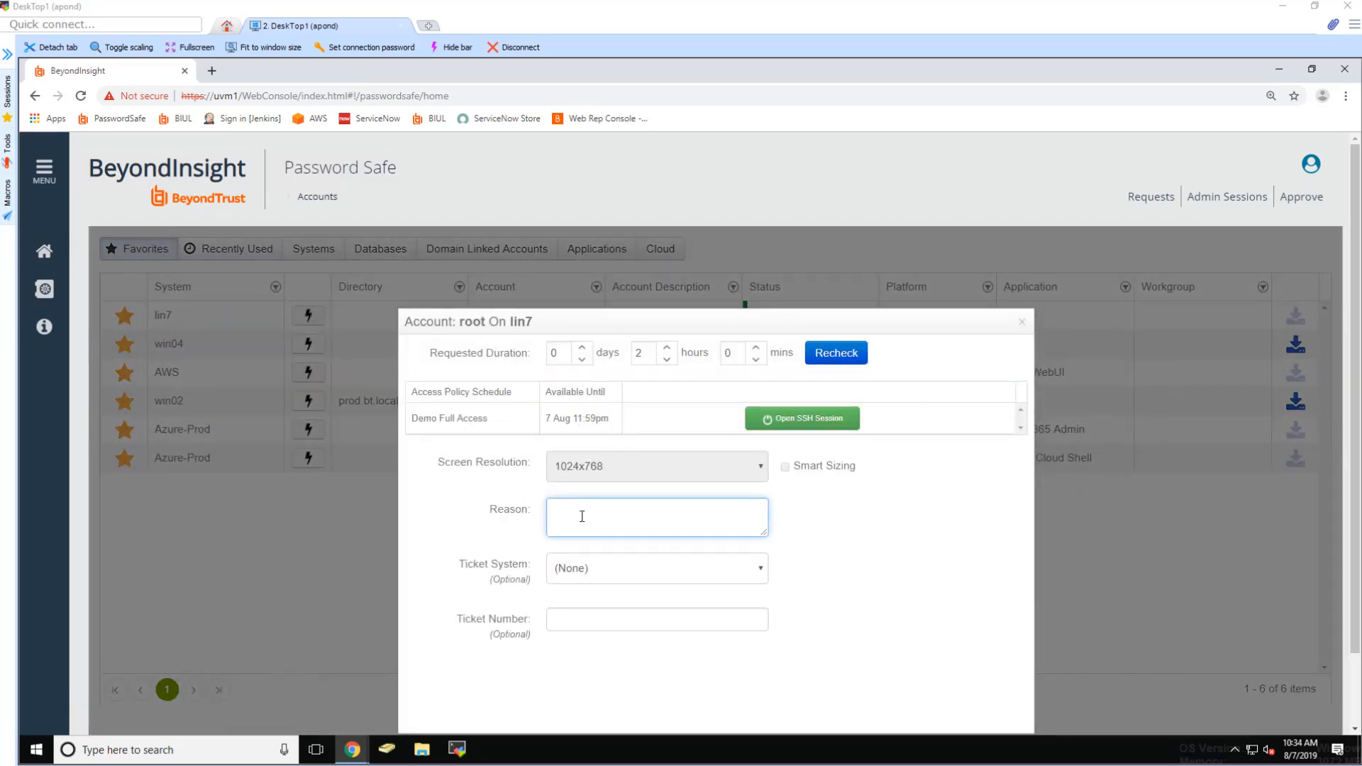
pyautogui.write('let me in')
pyautogui.click(811, 423)
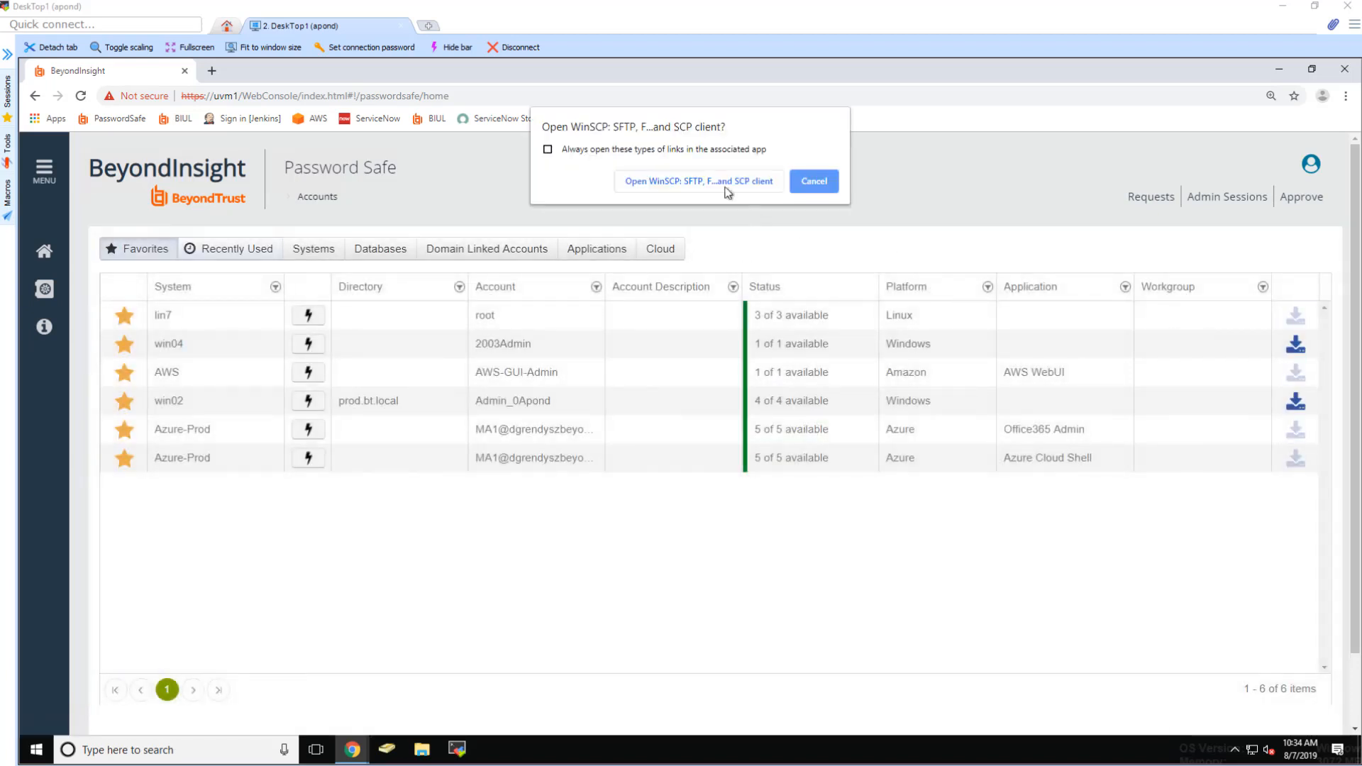
# Step: Open the session in PuTTY and run id and whoami to confirm root access
pyautogui.click(663, 182)
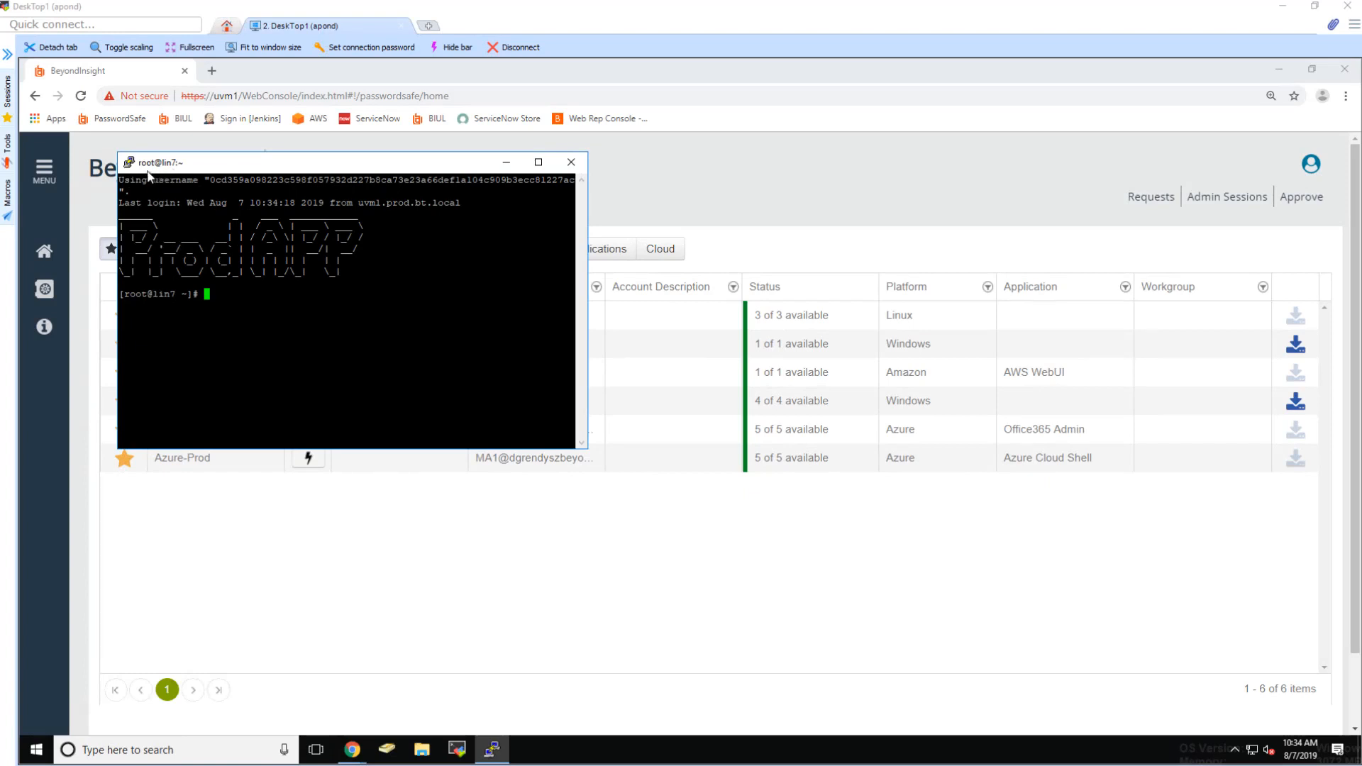
pyautogui.write('id')
pyautogui.press('Return')
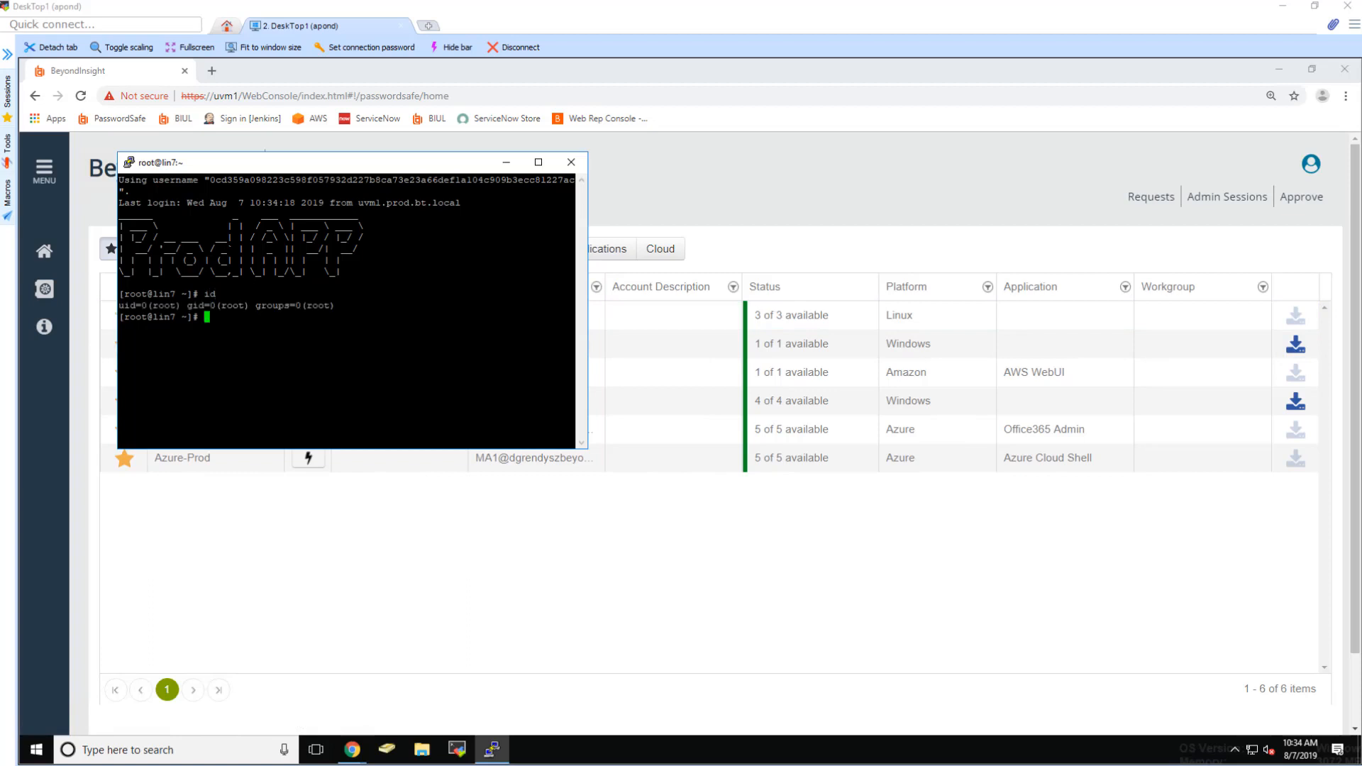
pyautogui.write('whoami')
pyautogui.press('Return')
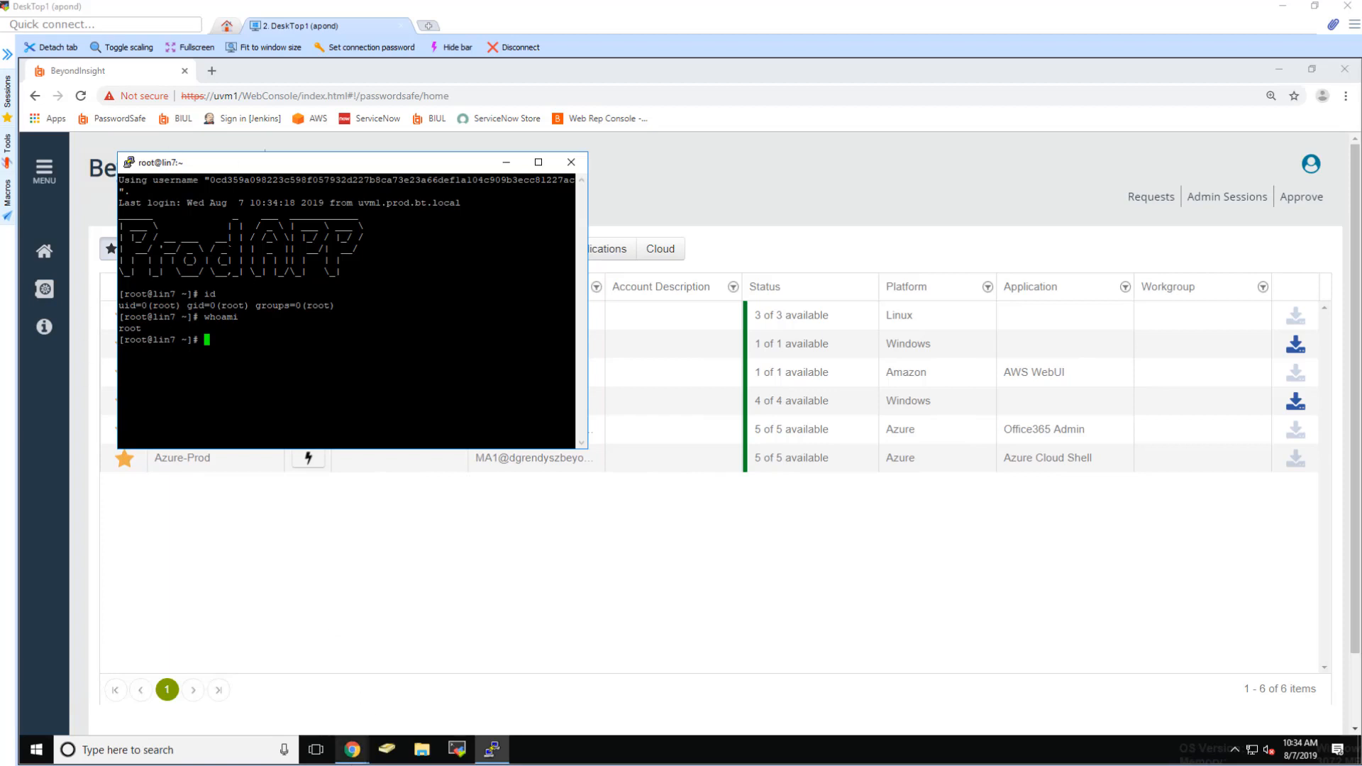
pyautogui.moveTo(353, 759)
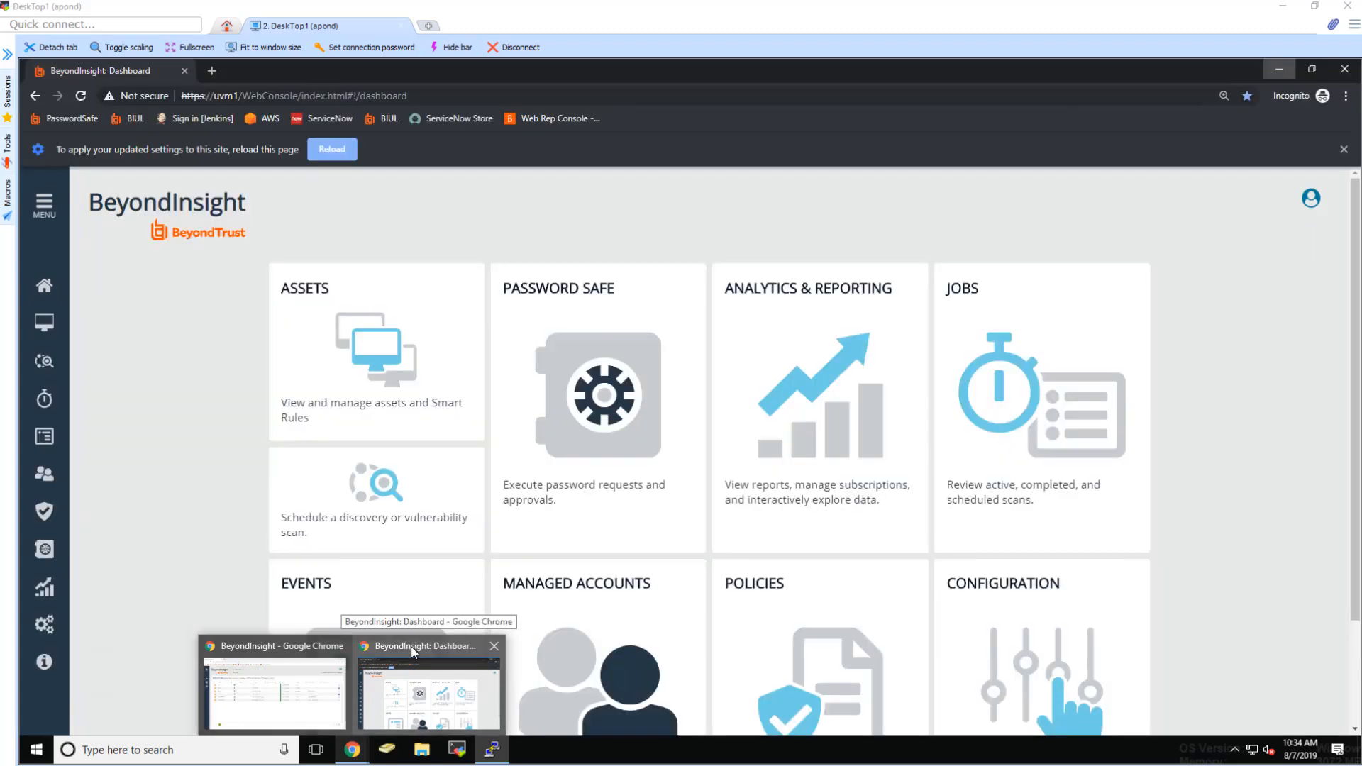
# Step: Go to the Password Safe Active Sessions page and open the live viewer for the lin7 root session
pyautogui.click(411, 645)
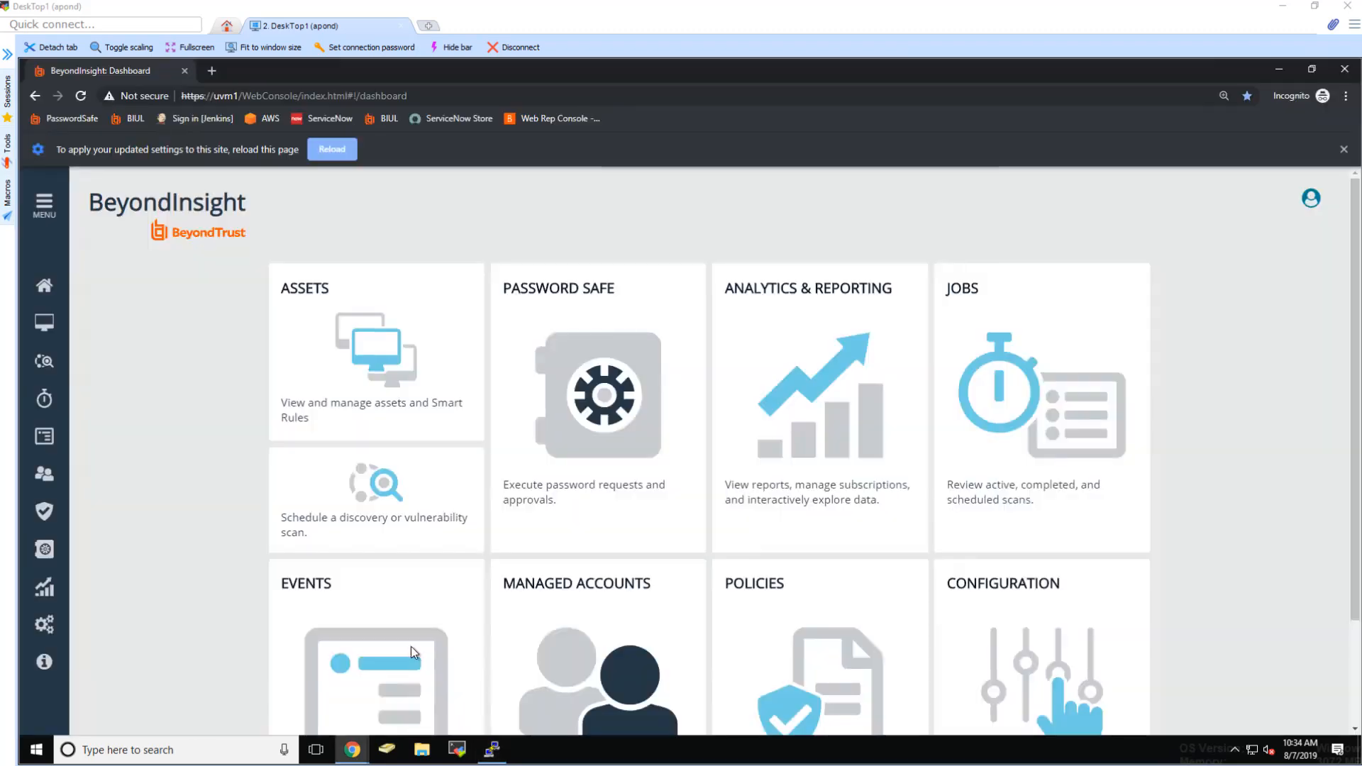
pyautogui.click(1311, 199)
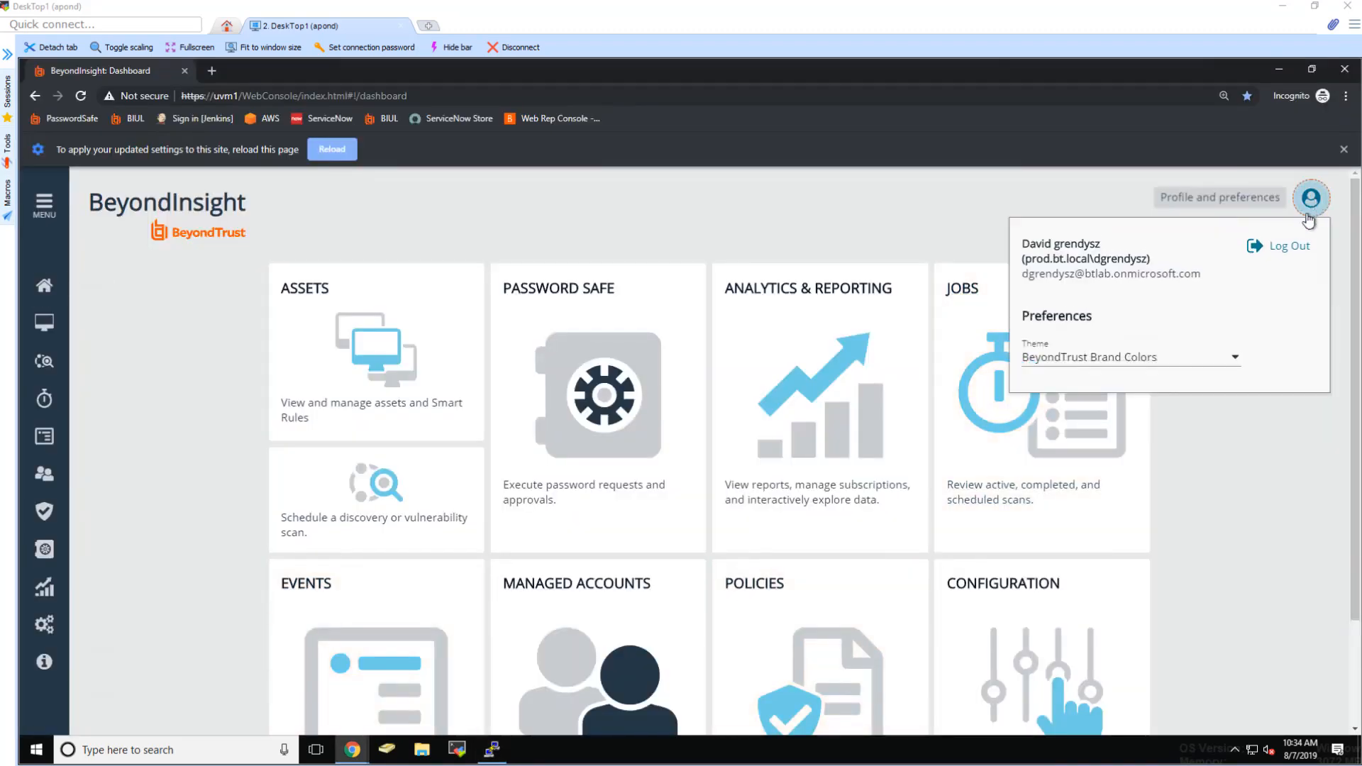
pyautogui.click(748, 212)
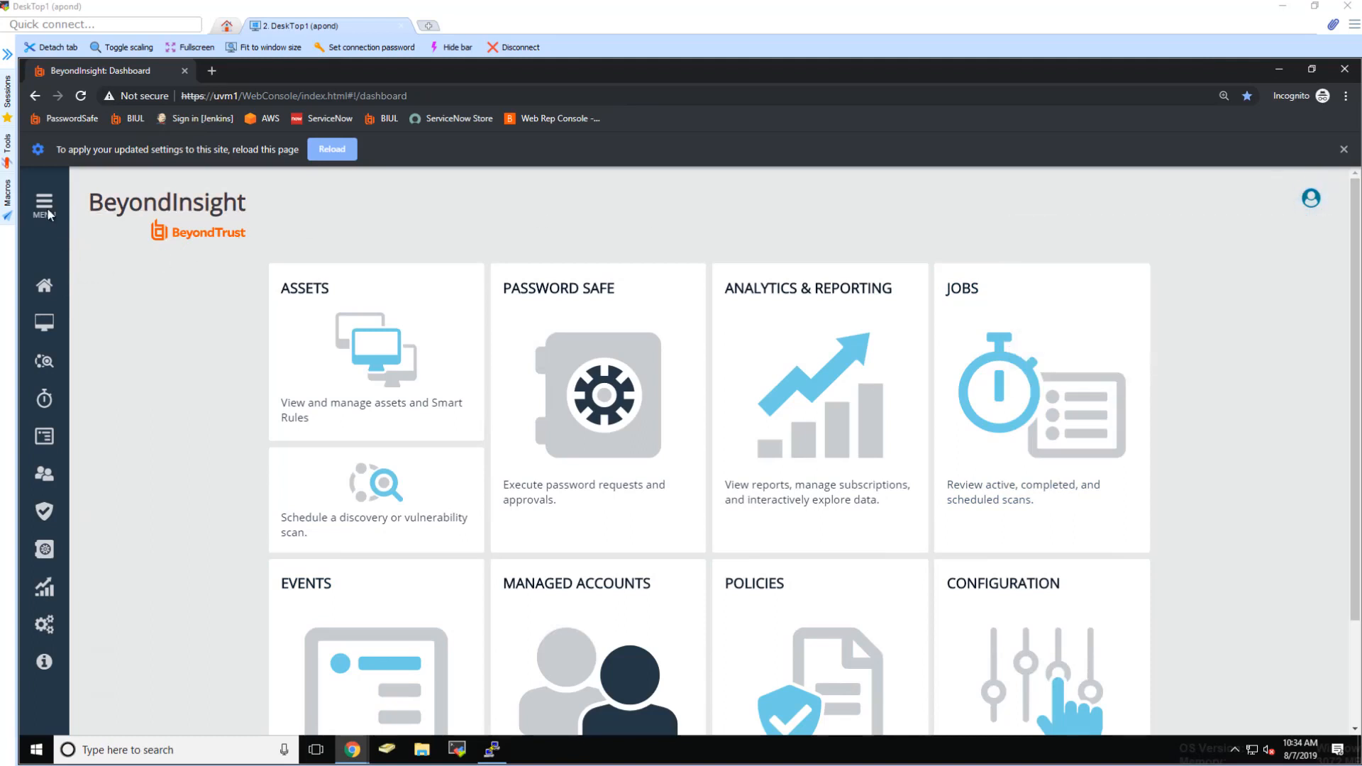
pyautogui.click(44, 204)
pyautogui.scroll(-3, 141, 622)
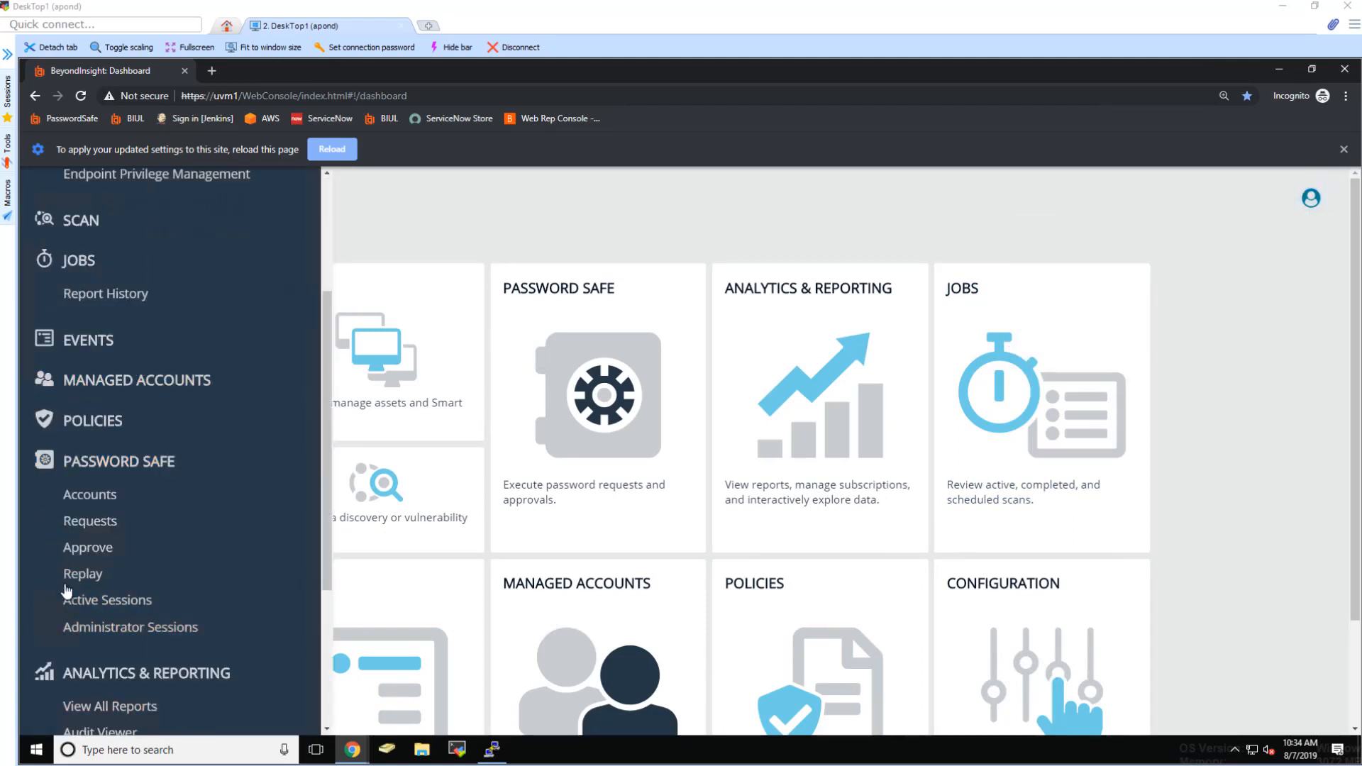
pyautogui.click(150, 611)
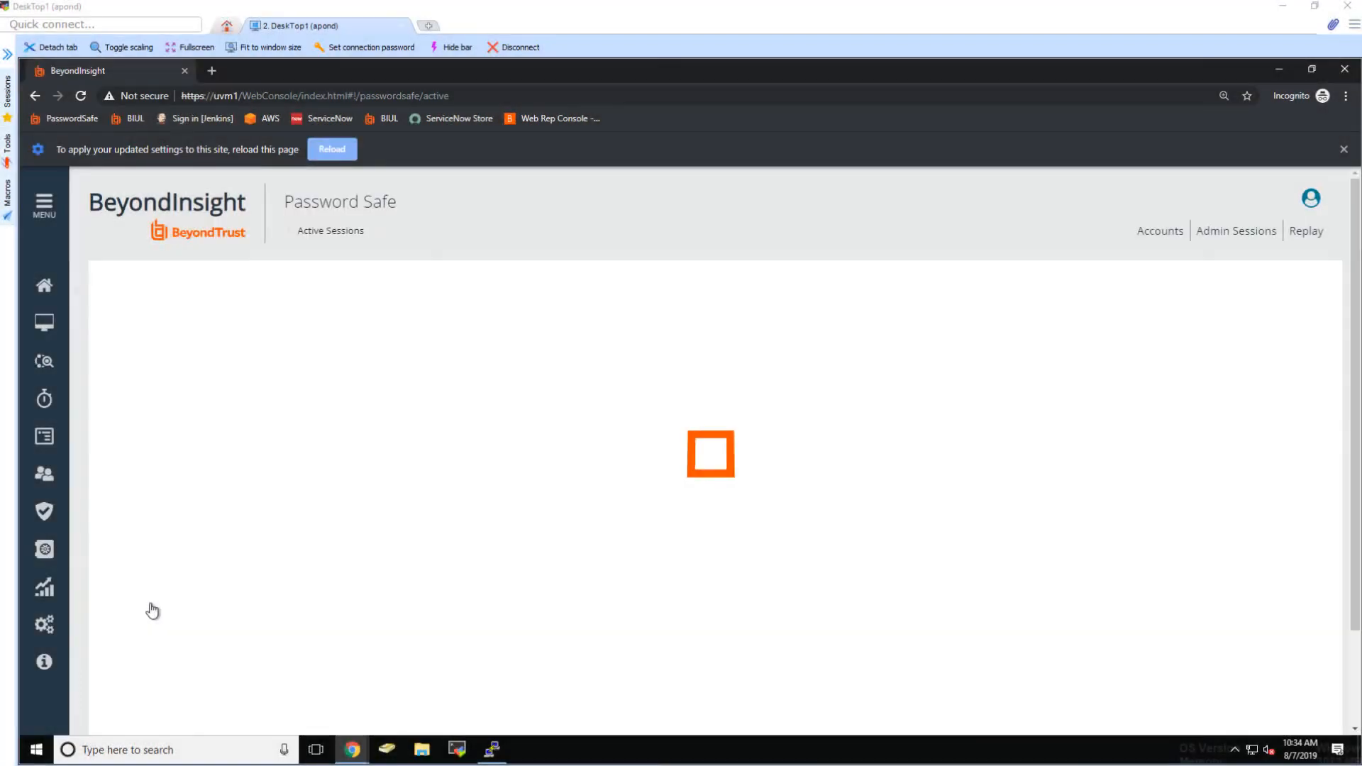
pyautogui.click(1344, 150)
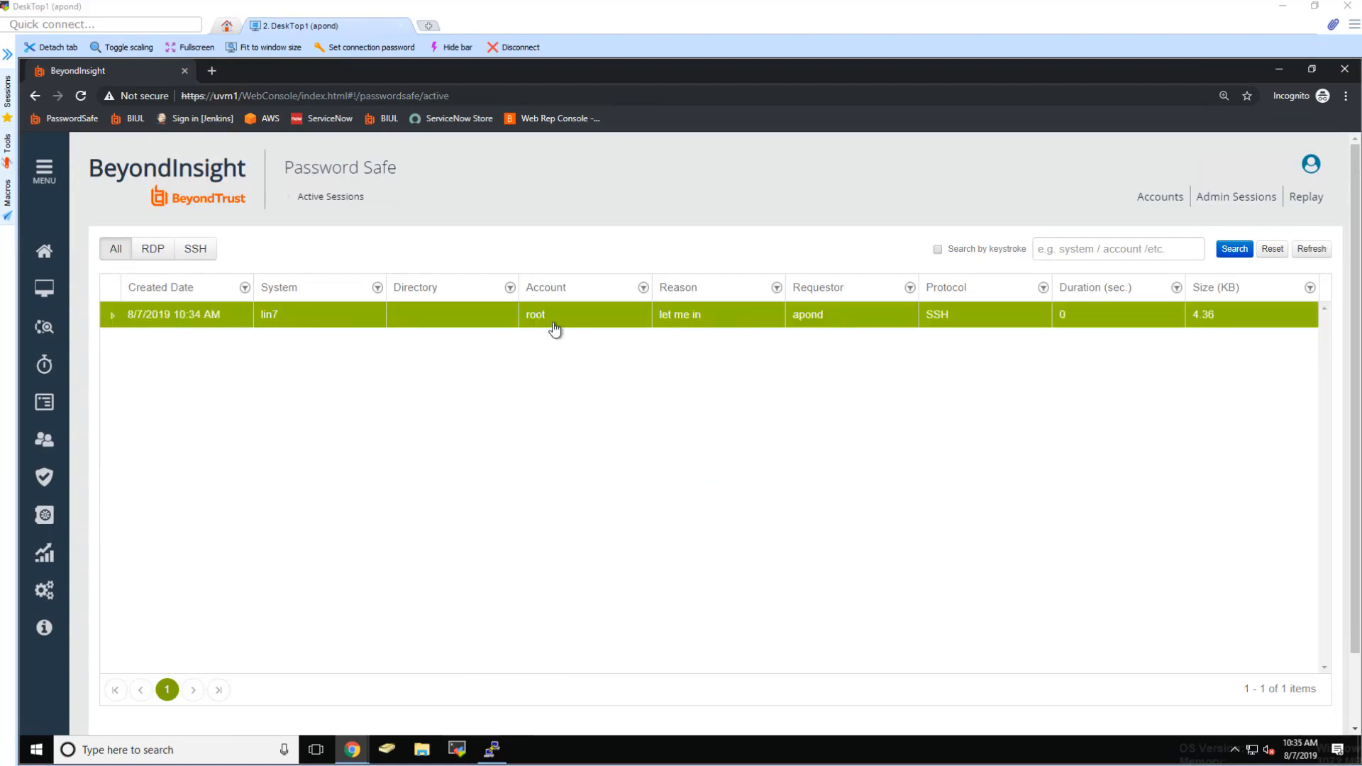
pyautogui.click(112, 314)
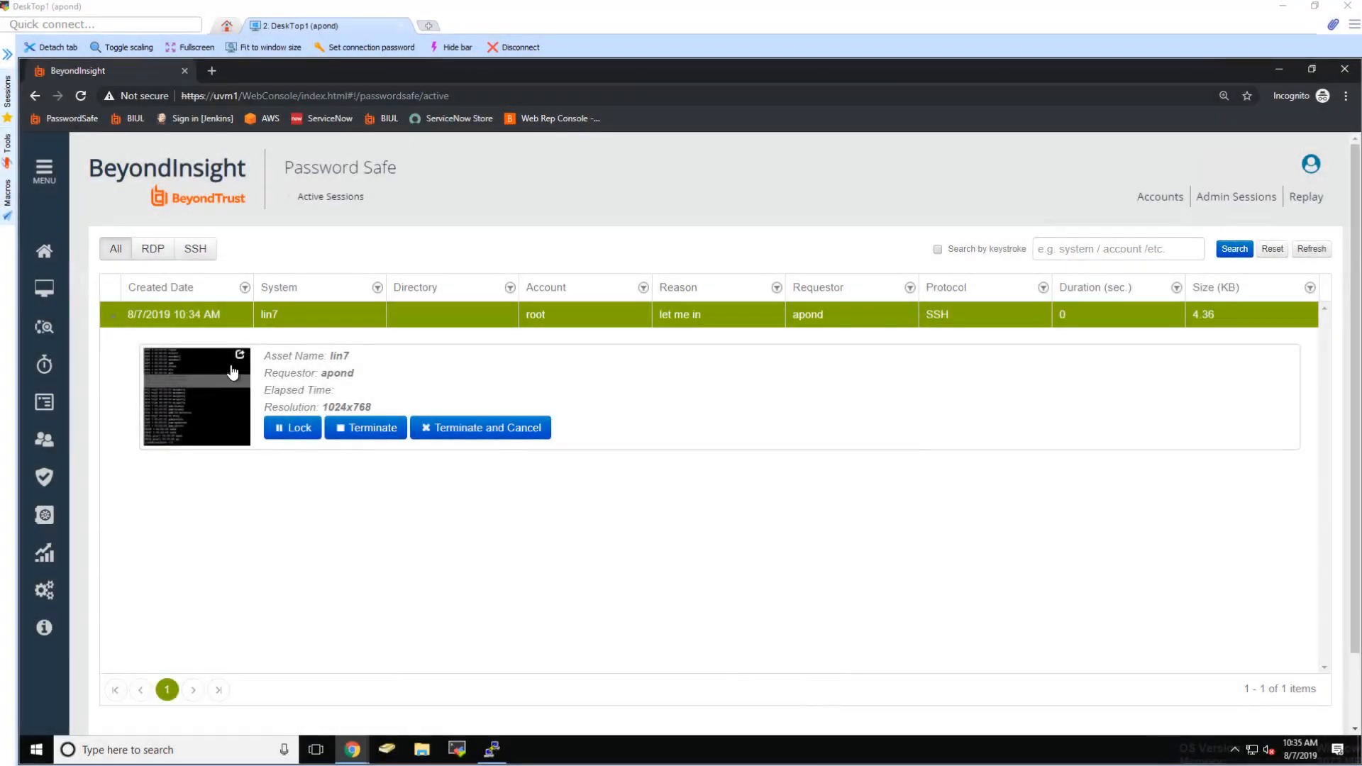
pyautogui.click(232, 372)
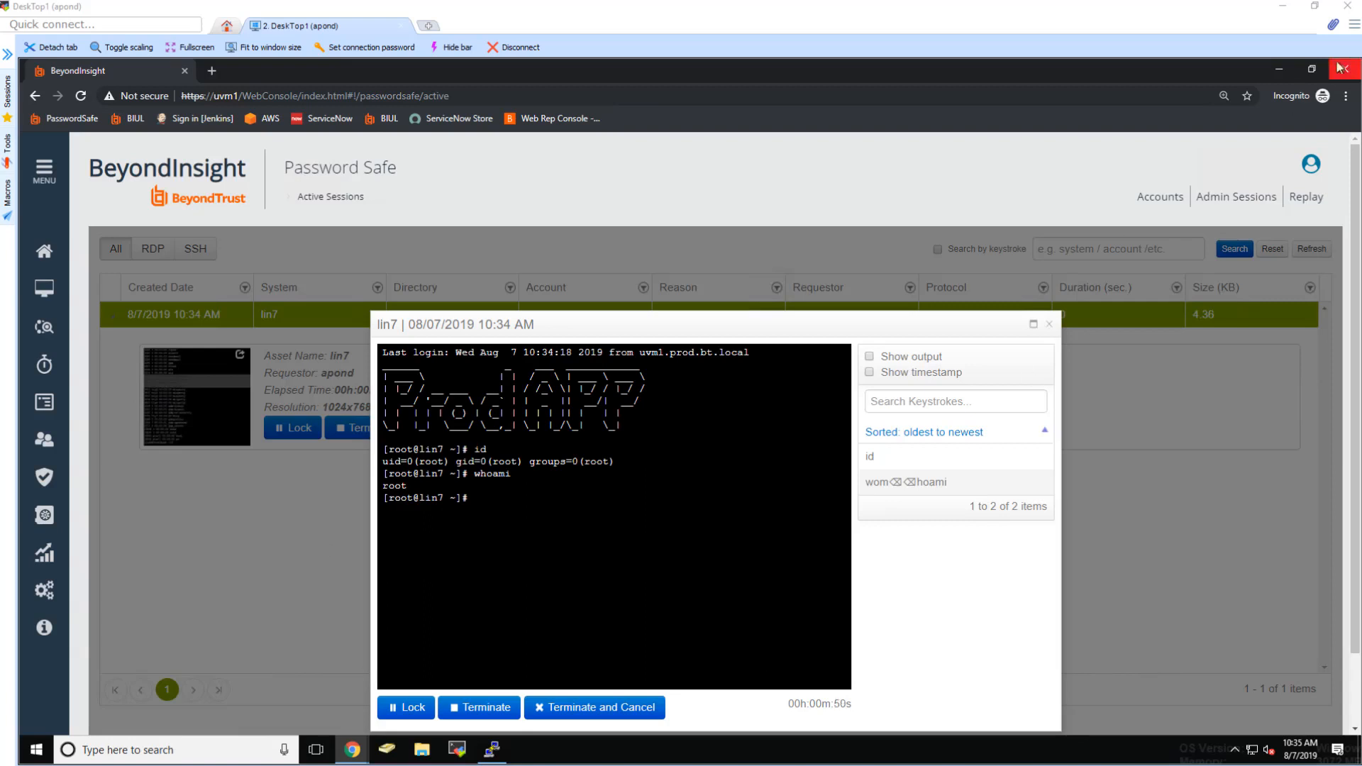
# Step: Run 'echo hello' and 'echo i am being indexted' in the lin7 terminal, then check the monitor
pyautogui.click(1312, 69)
pyautogui.moveTo(269, 70); pyautogui.dragTo(667, 130)
pyautogui.click(349, 355)
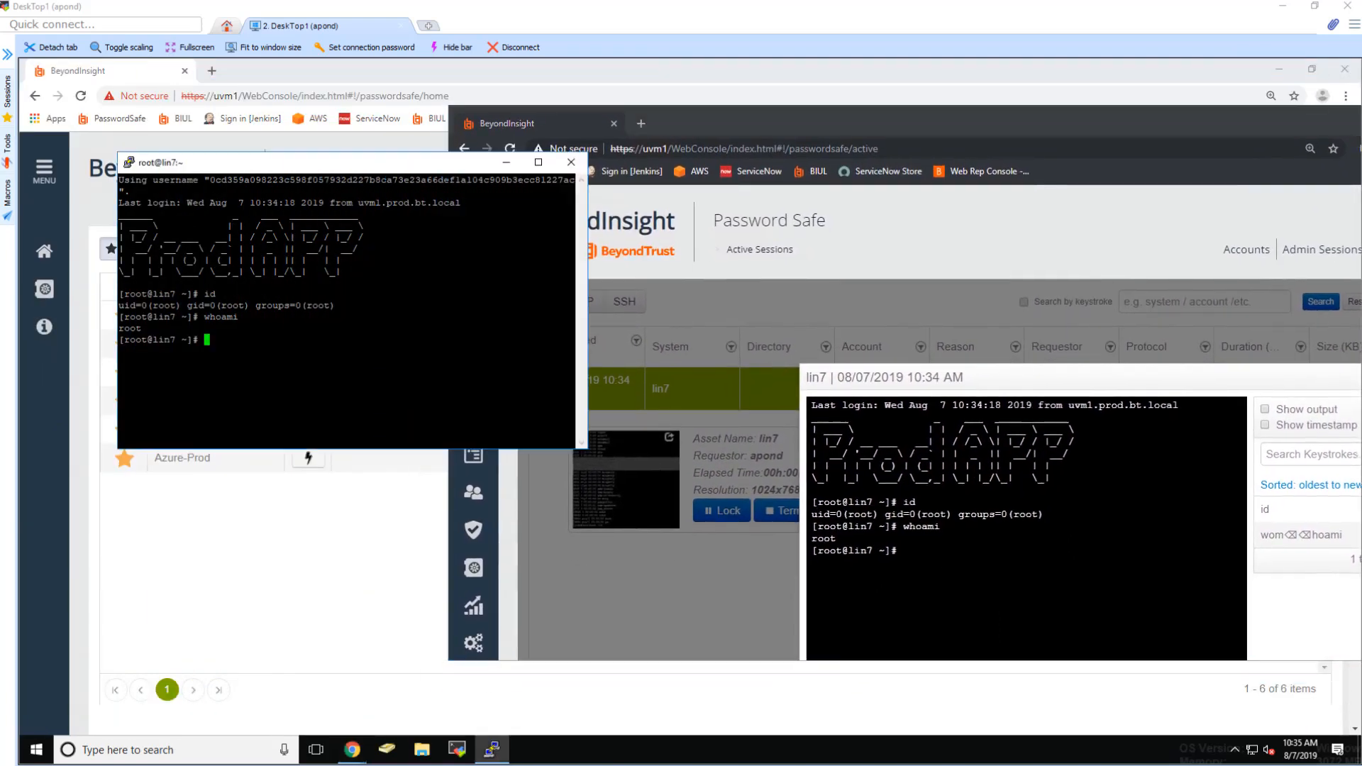
pyautogui.press('Return')
pyautogui.press('Return')
pyautogui.write('ech')
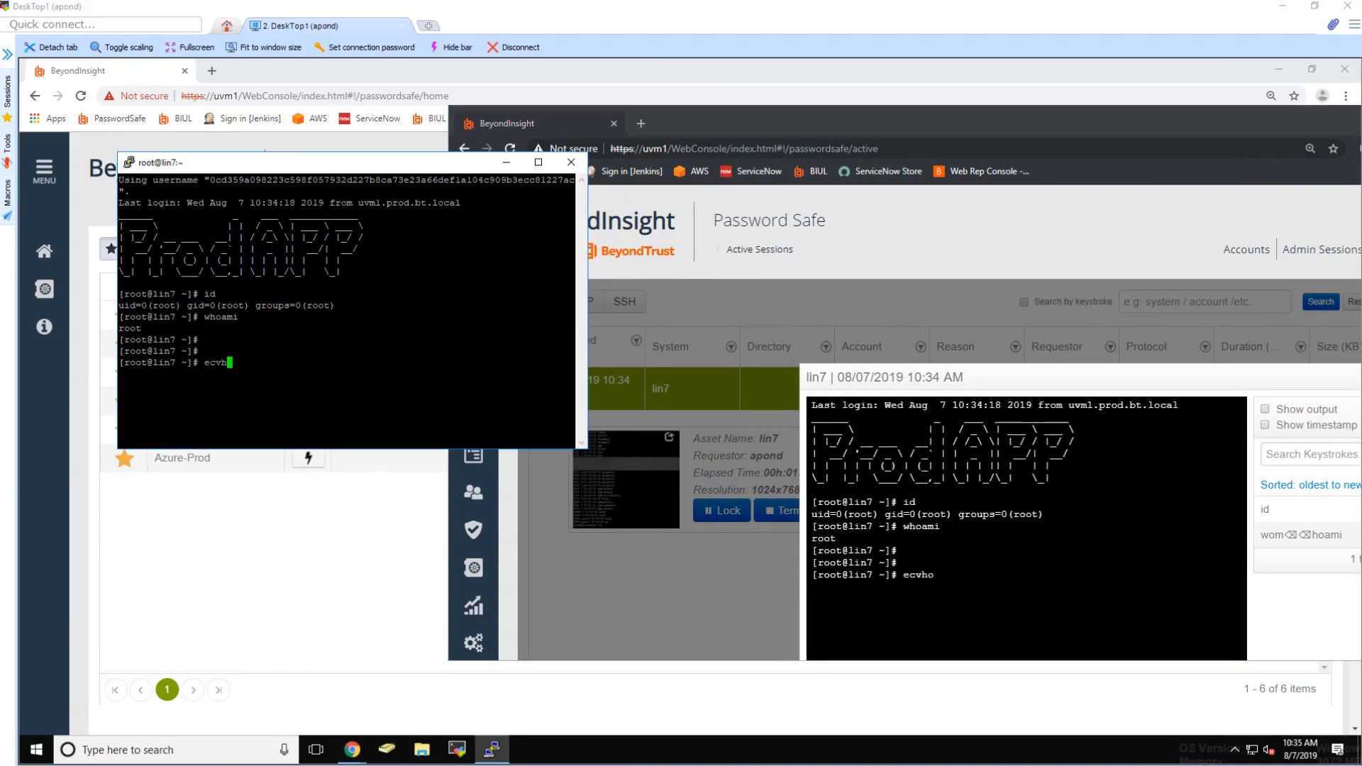
pyautogui.write('o hello')
pyautogui.press('Return')
pyautogui.write('e')
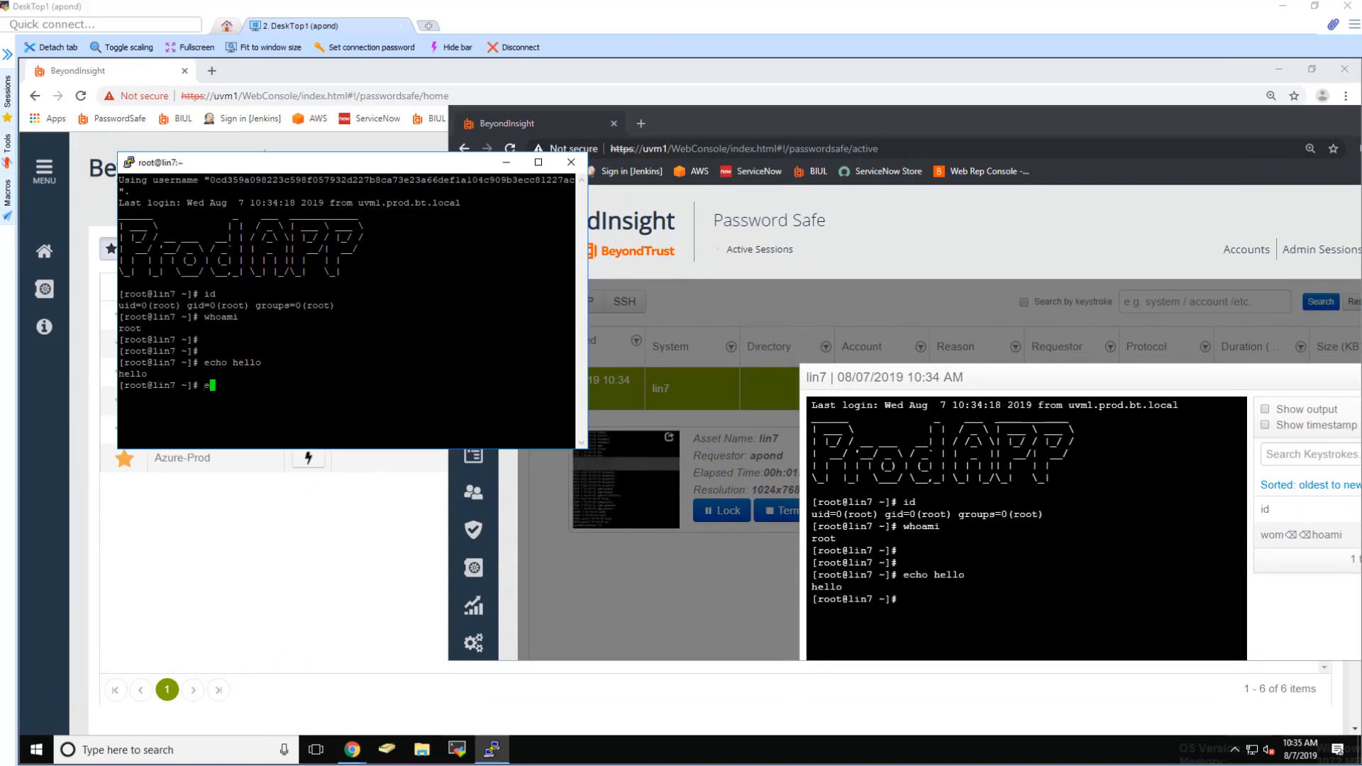
pyautogui.write('cho i am being ')
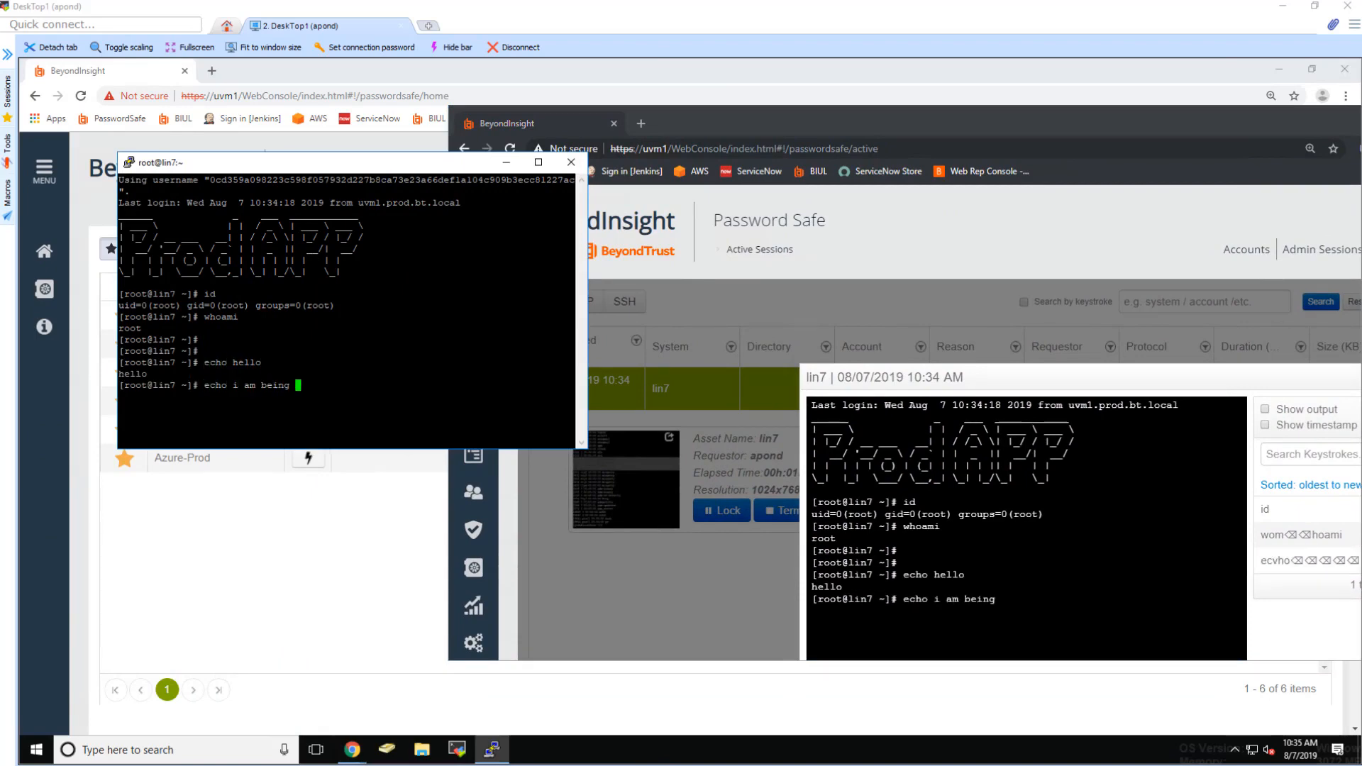
pyautogui.write('indexted')
pyautogui.press('Return')
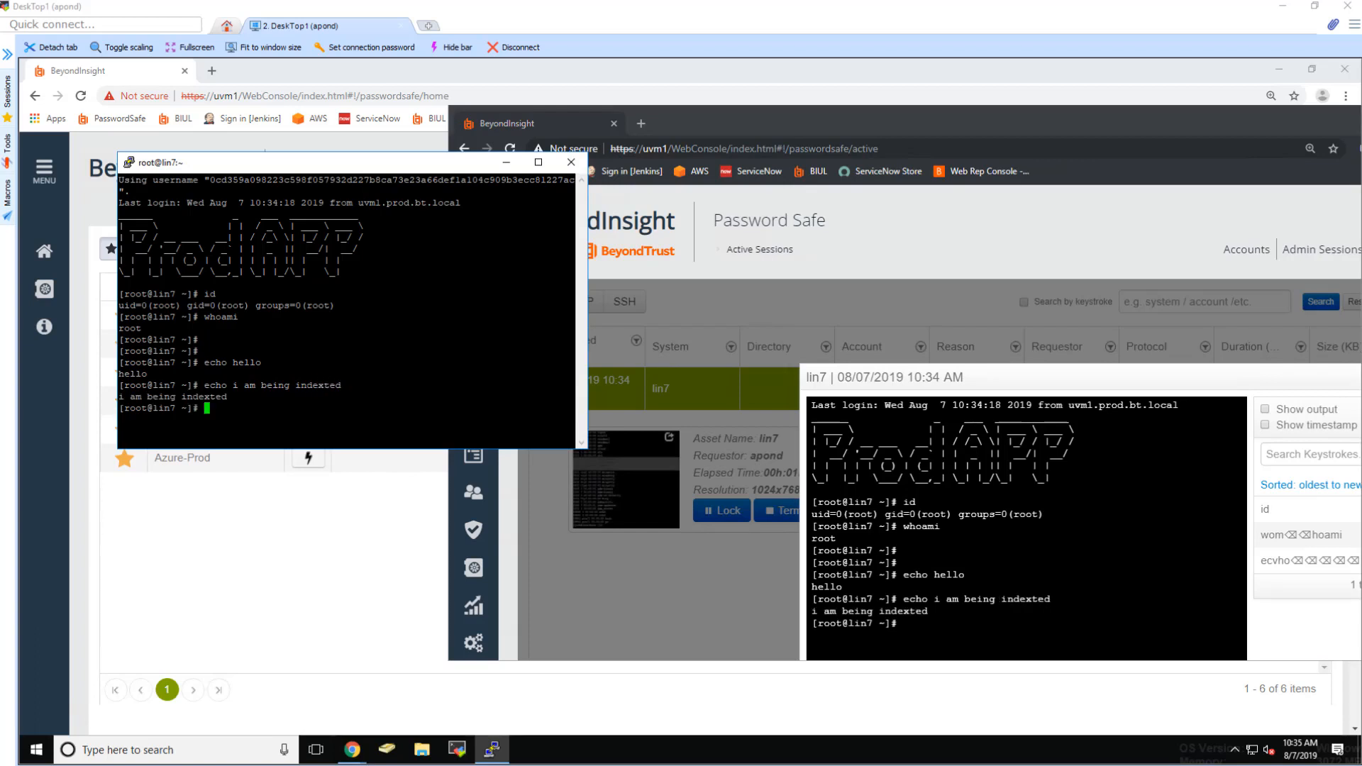
pyautogui.click(1021, 402)
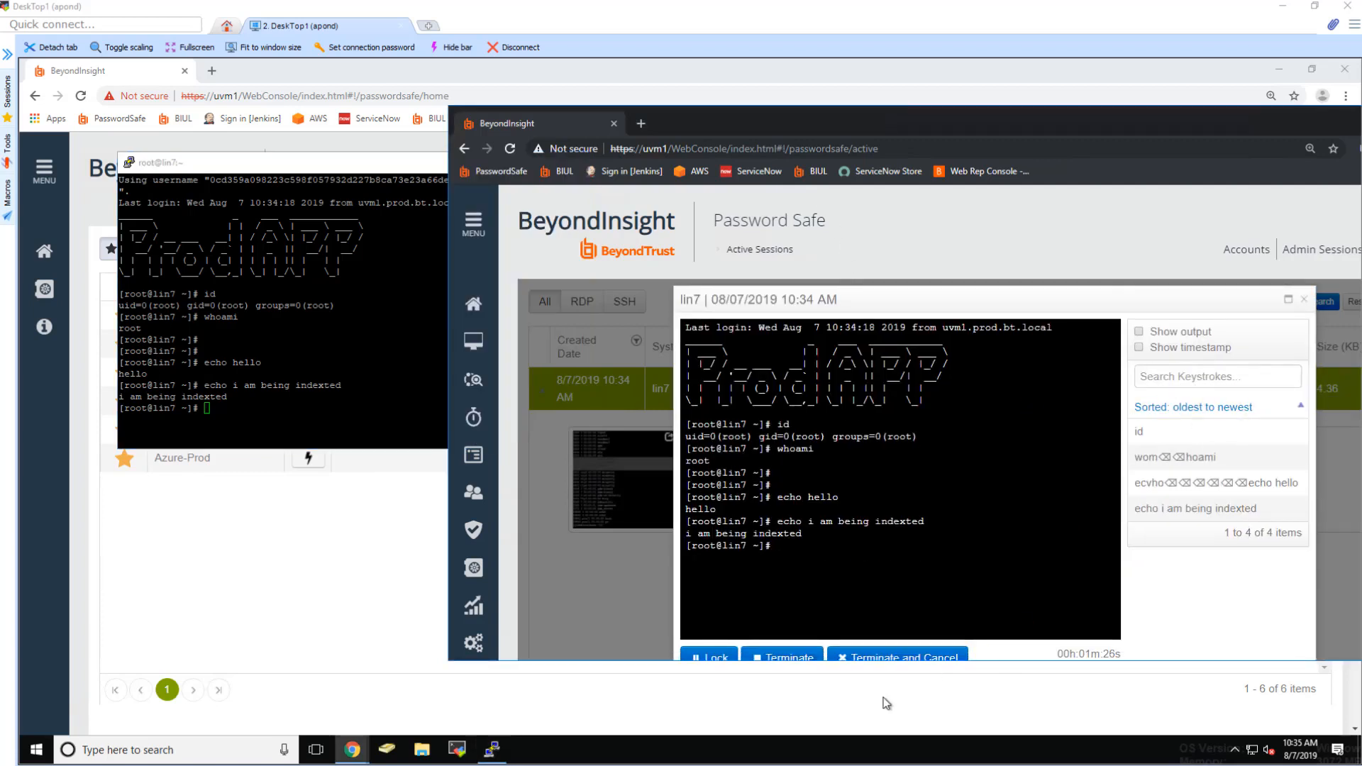
pyautogui.moveTo(1135, 661); pyautogui.dragTo(1141, 689)
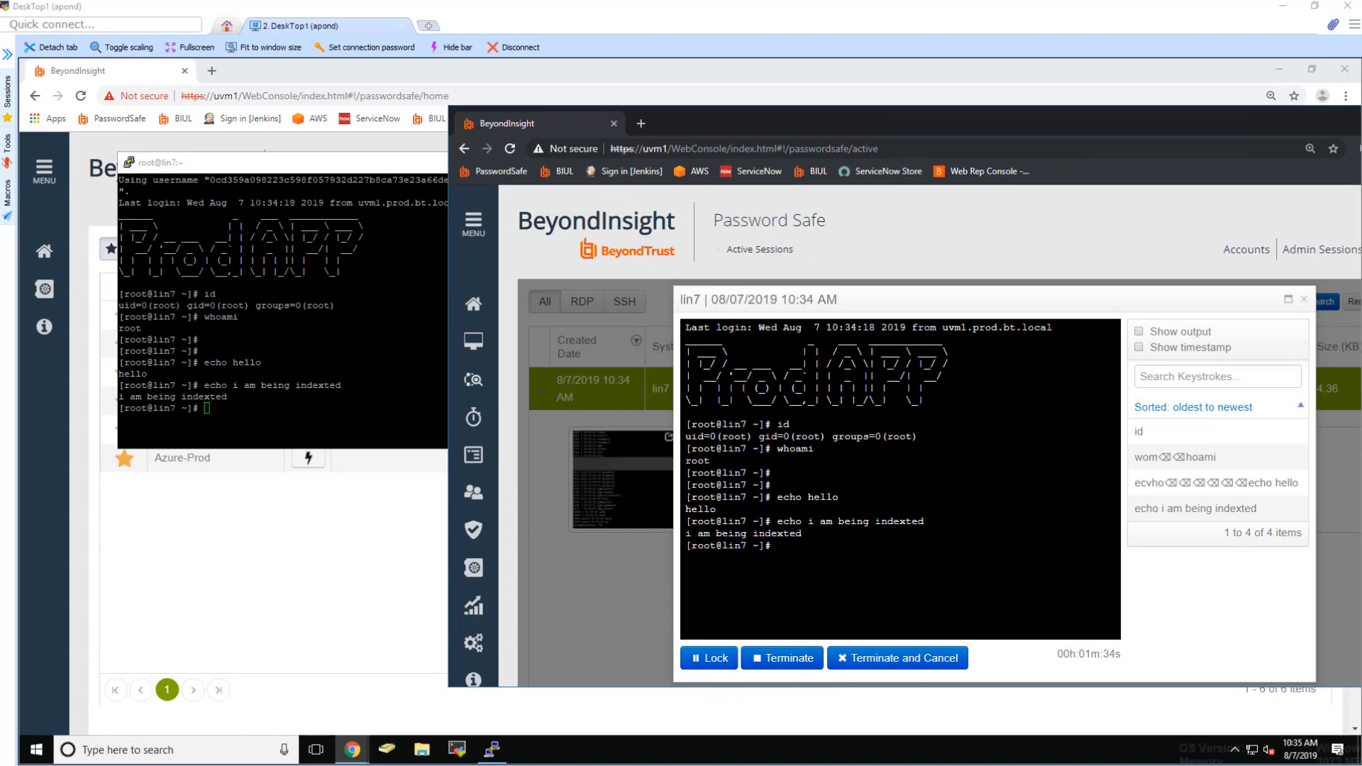
# Step: Lock and then unlock the lin7 session from the session viewer
pyautogui.click(712, 658)
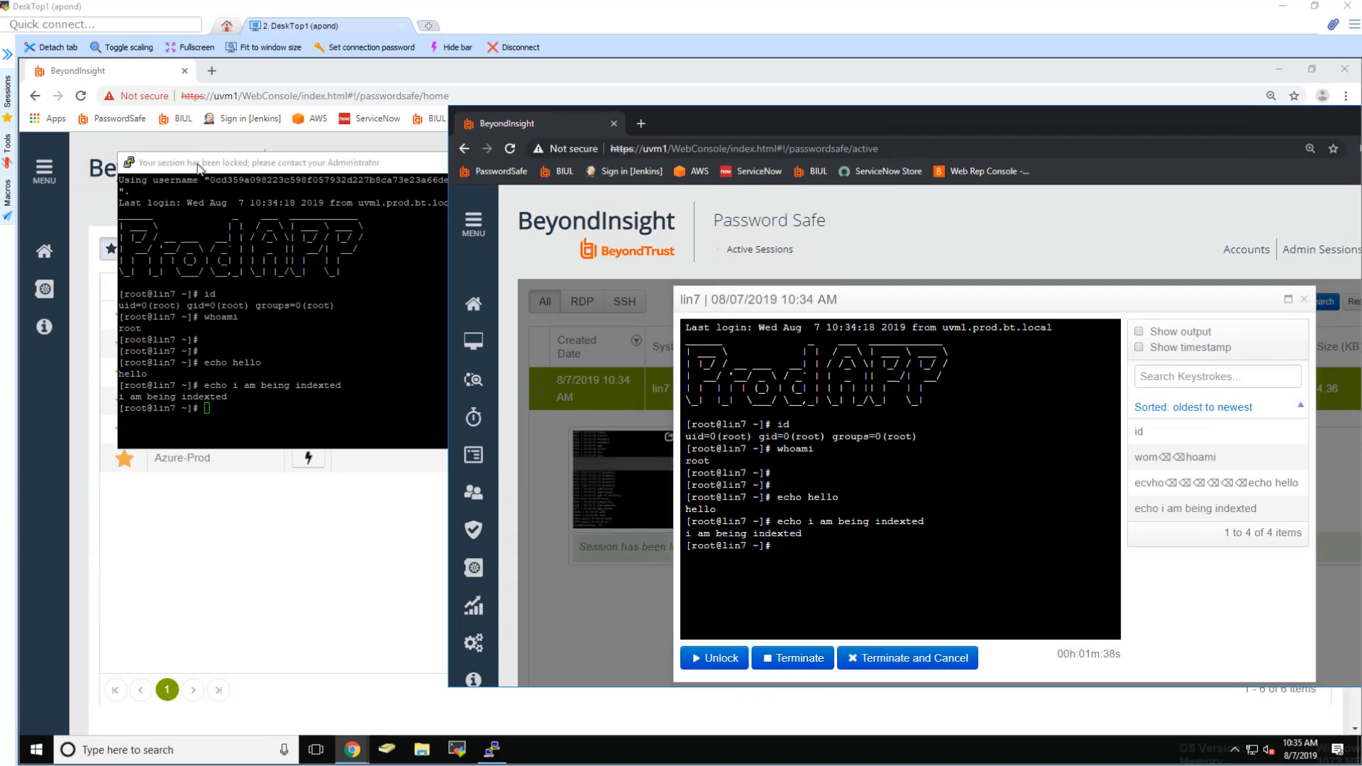
pyautogui.click(703, 664)
pyautogui.click(334, 397)
pyautogui.press('Return')
pyautogui.press('Return')
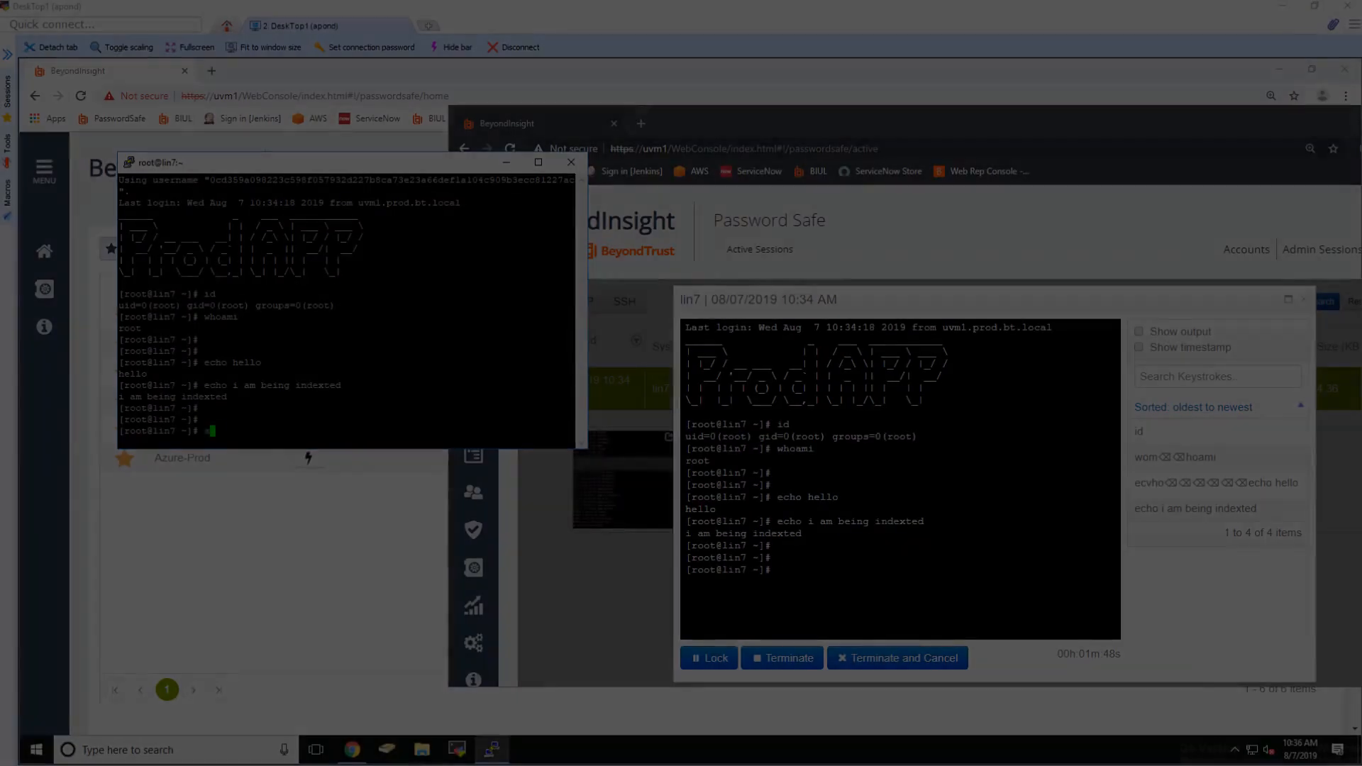
# Step: Try 'ssh lin2', clear the blocked command, and run exit to end the session
pyautogui.write('ssh ')
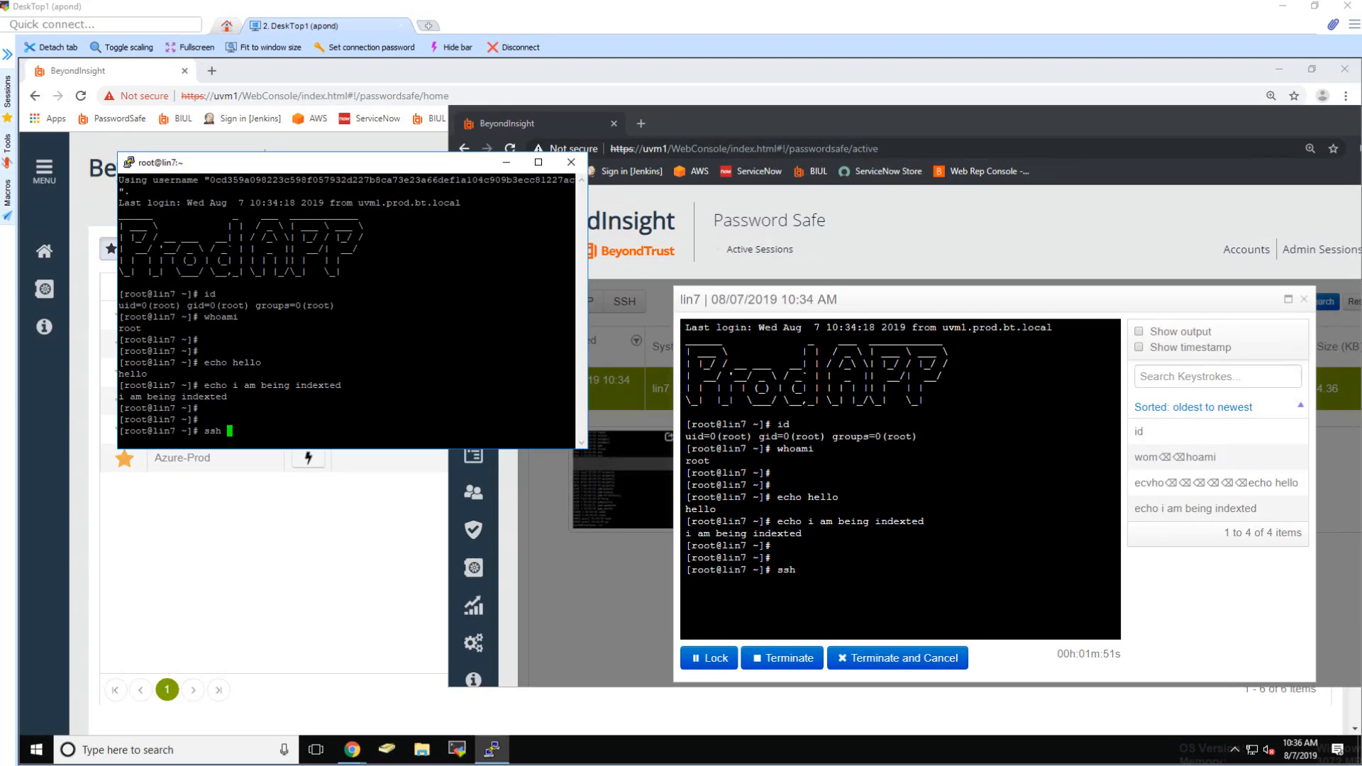
pyautogui.write('lin2')
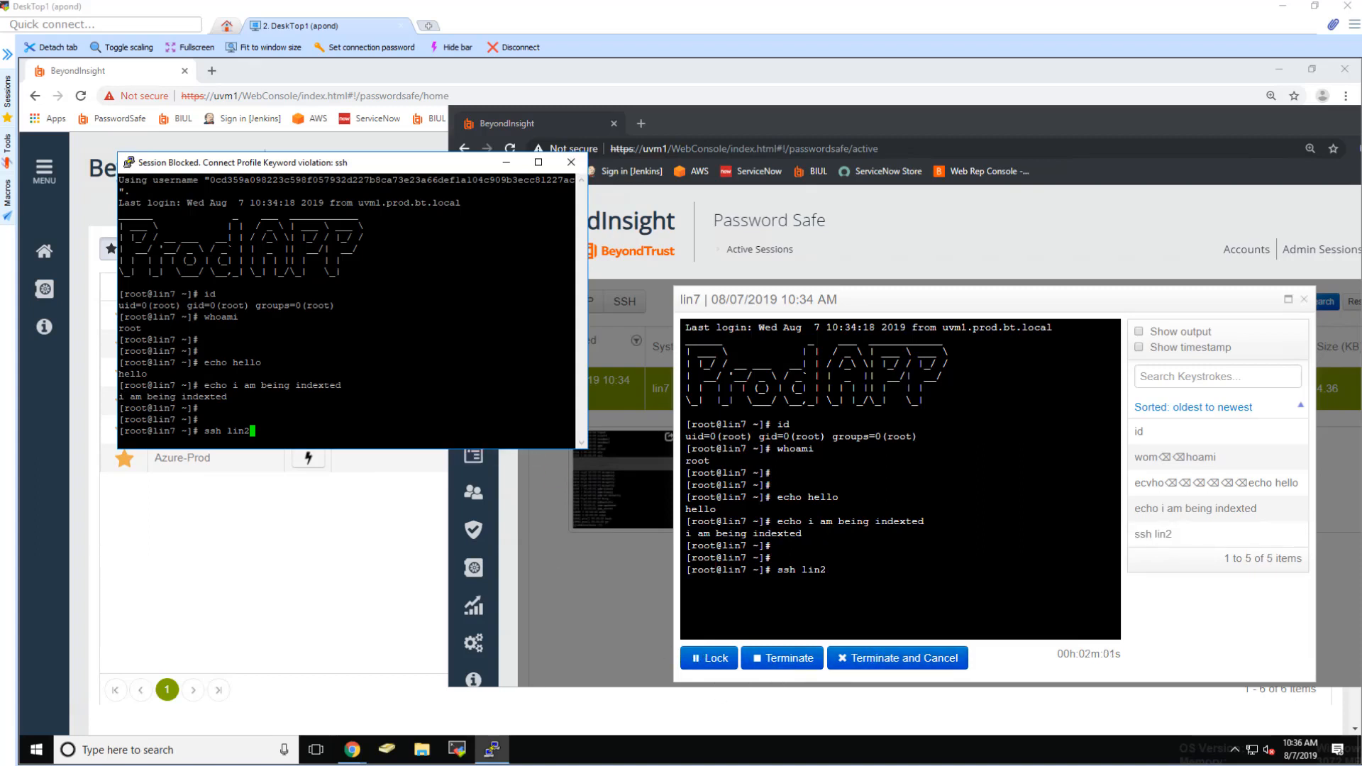
pyautogui.press('BackSpace')
pyautogui.press('BackSpace')
pyautogui.press('BackSpace')
pyautogui.press('BackSpace')
pyautogui.press('BackSpace')
pyautogui.press('BackSpace')
pyautogui.press('BackSpace')
pyautogui.press('BackSpace')
pyautogui.write('exi')
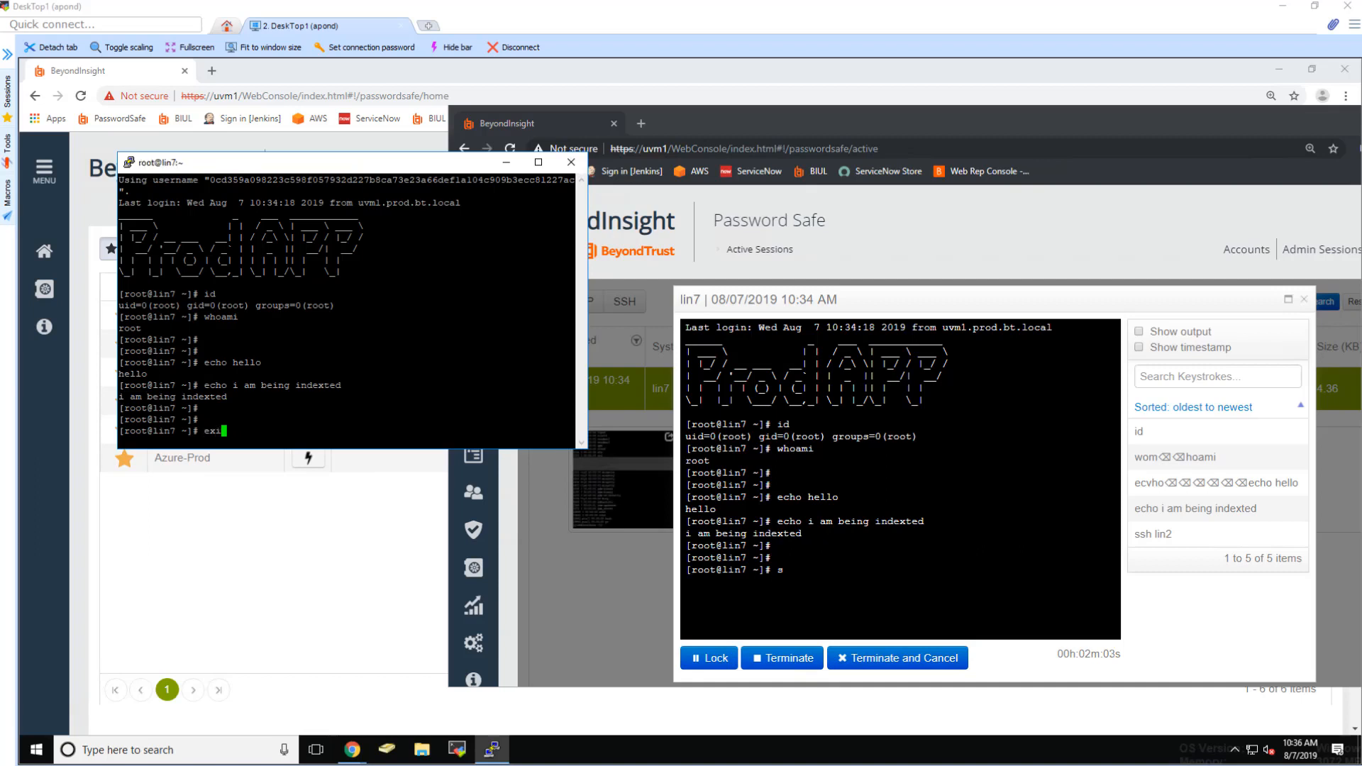
pyautogui.write('t')
pyautogui.press('Return')
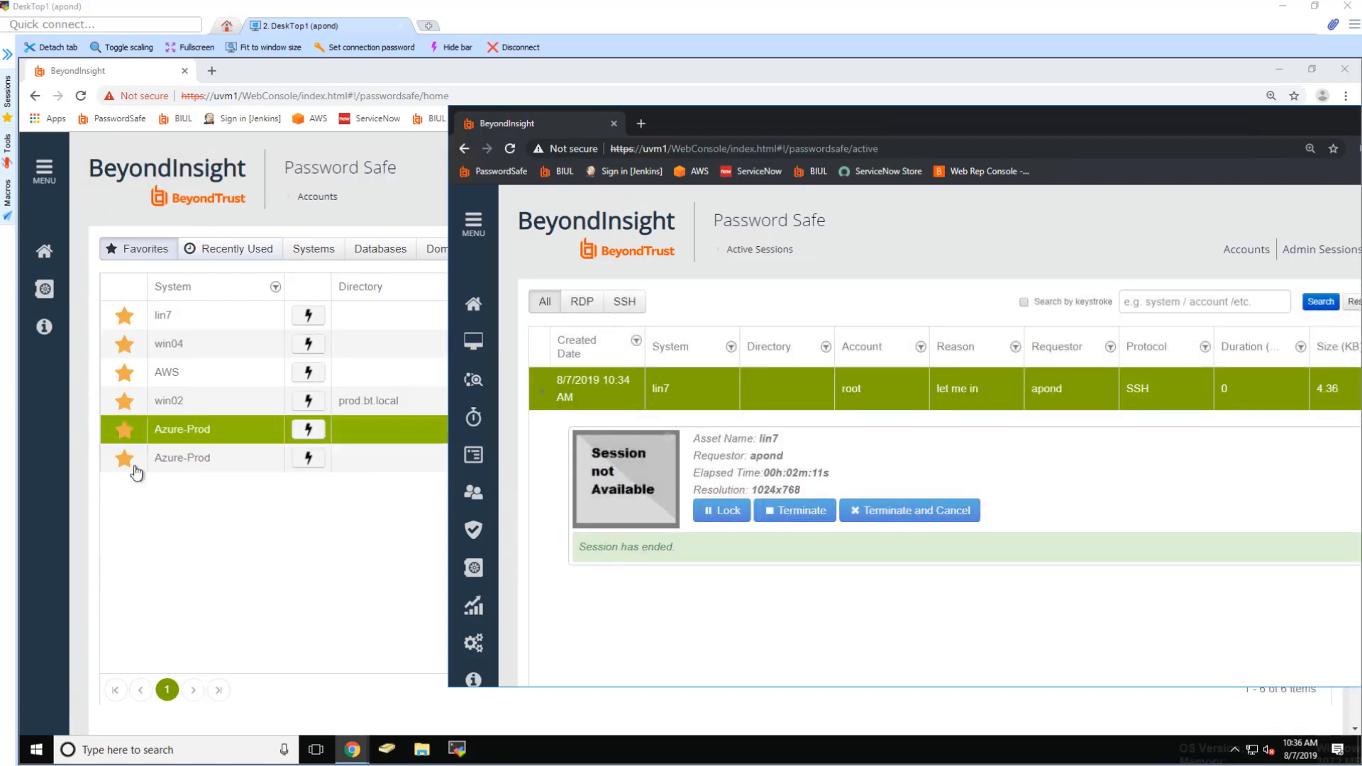
# Step: Check in the active lin7 root request from Requests and return to the accounts home
pyautogui.click(44, 170)
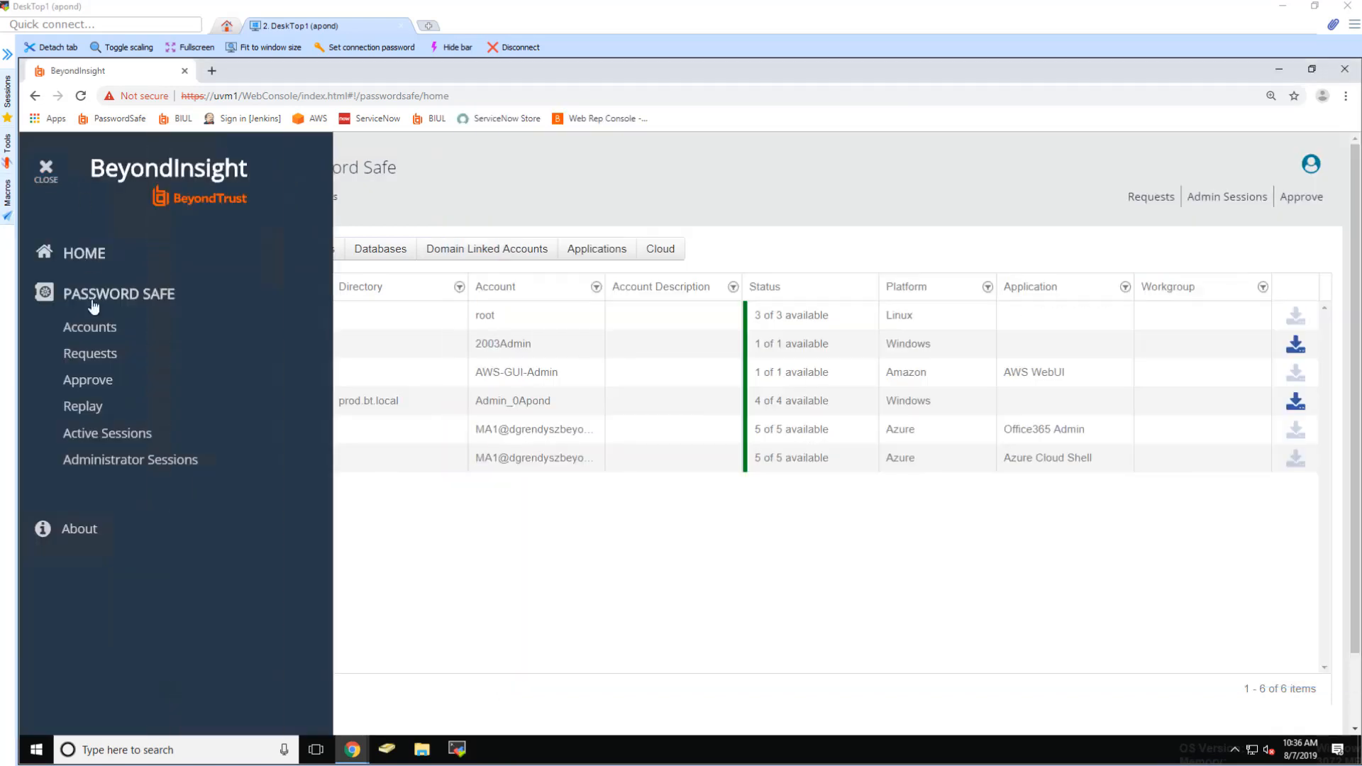
pyautogui.click(90, 355)
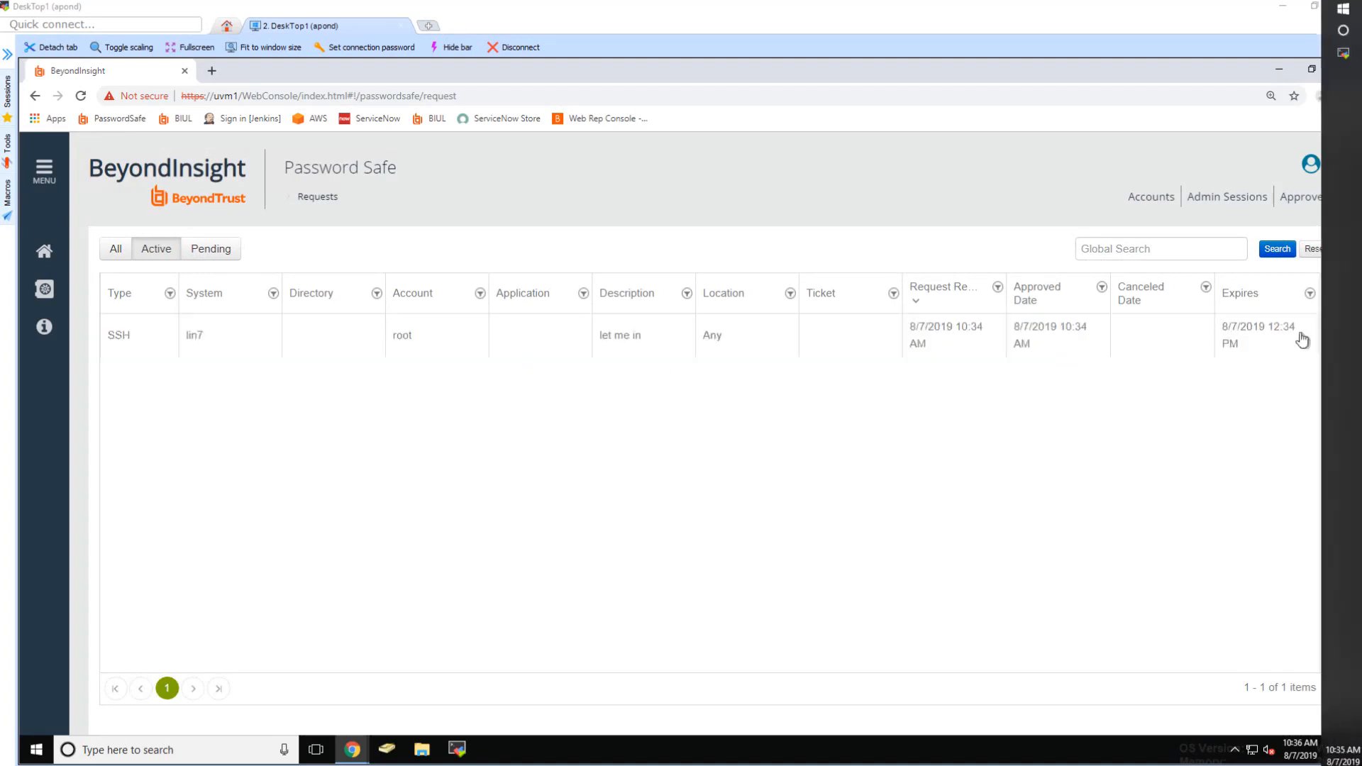
pyautogui.click(122, 328)
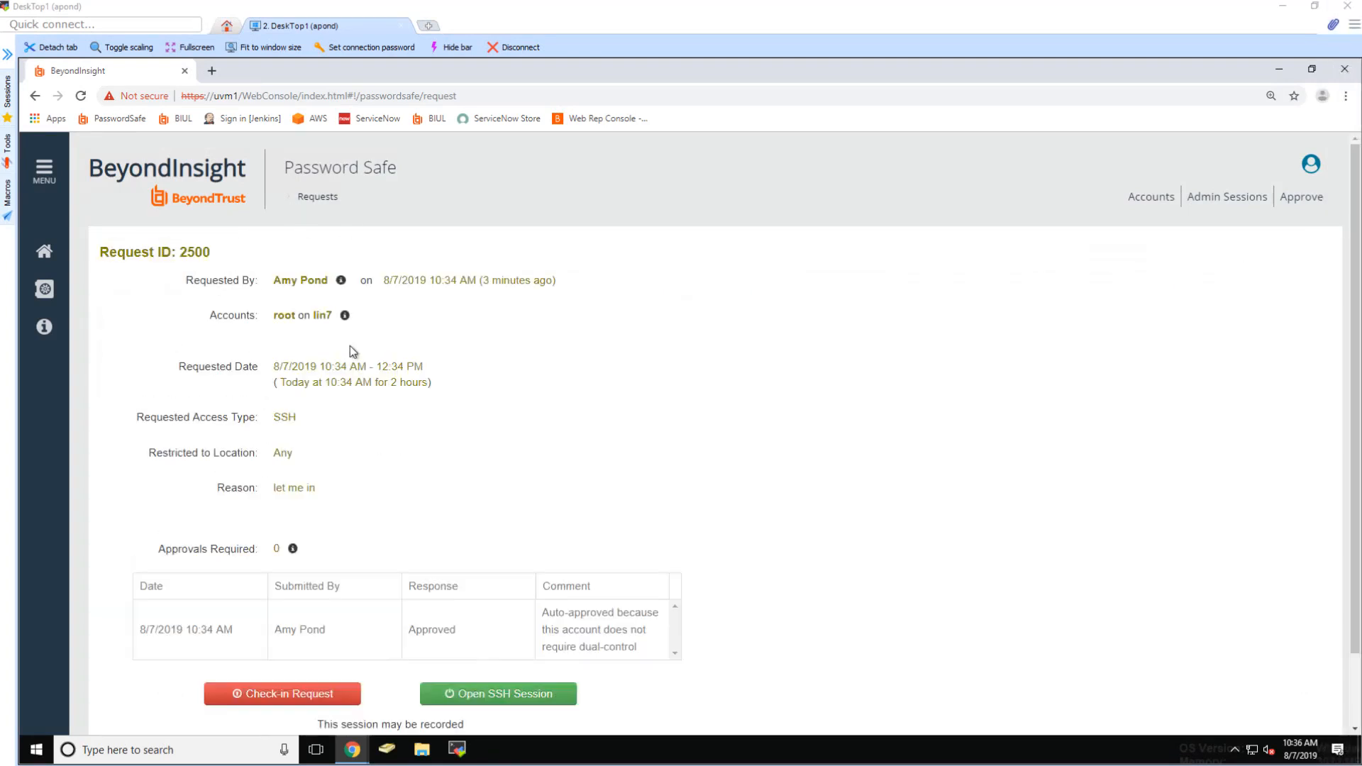
pyautogui.scroll(-1, 236, 268)
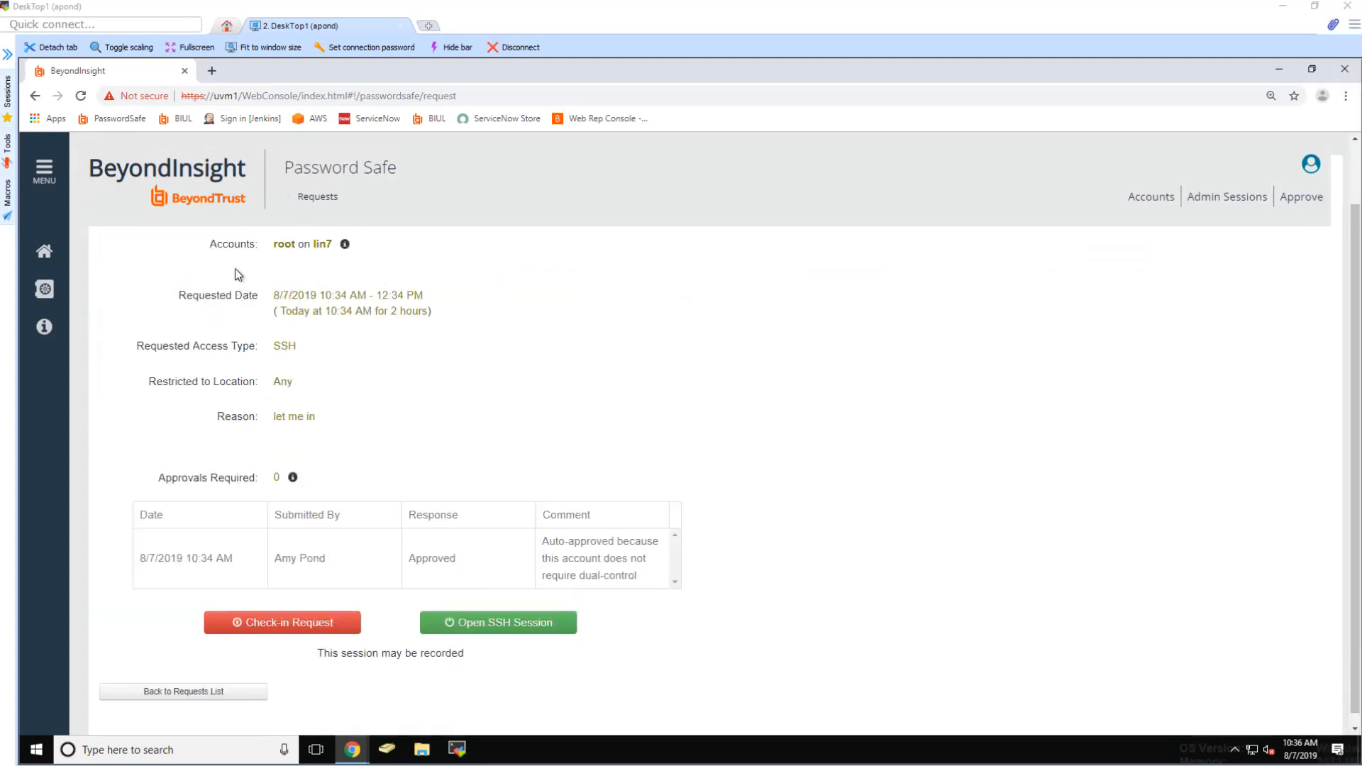
pyautogui.click(310, 626)
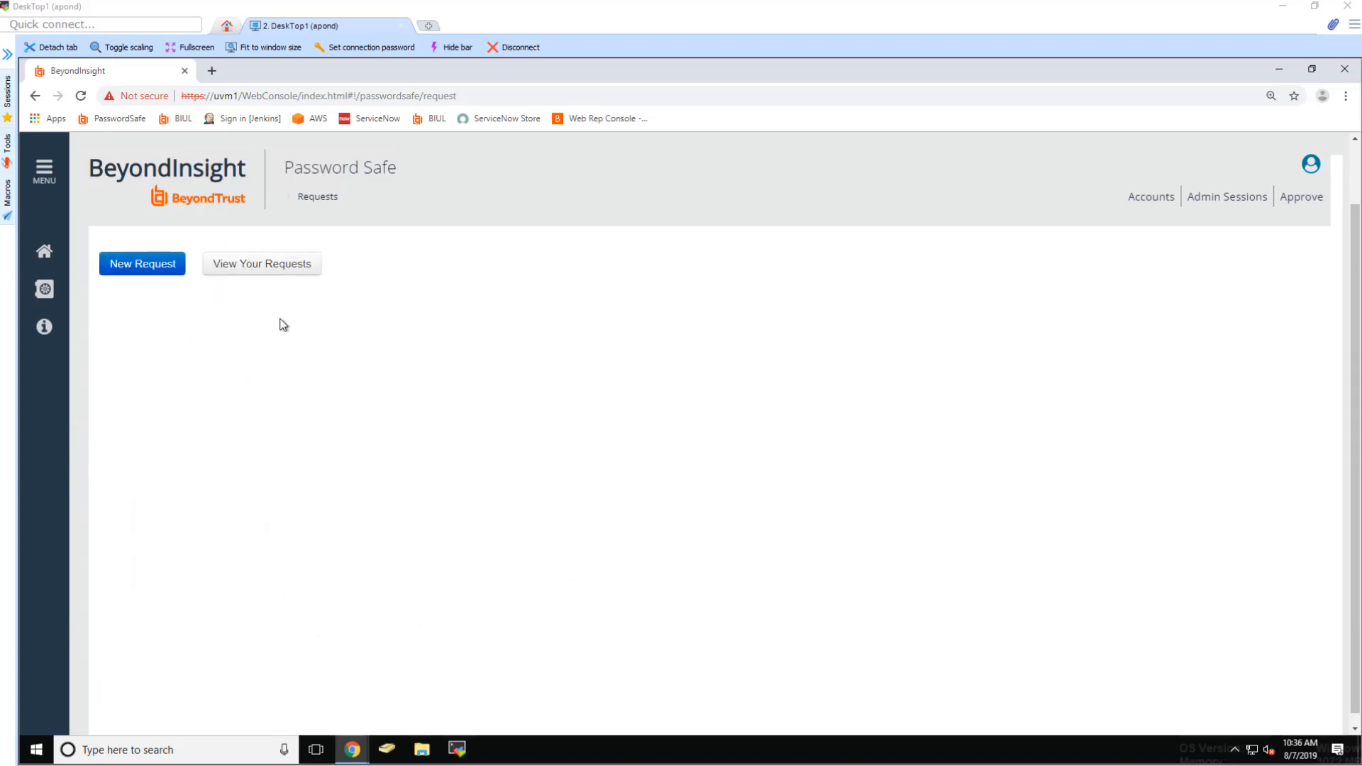
pyautogui.click(288, 271)
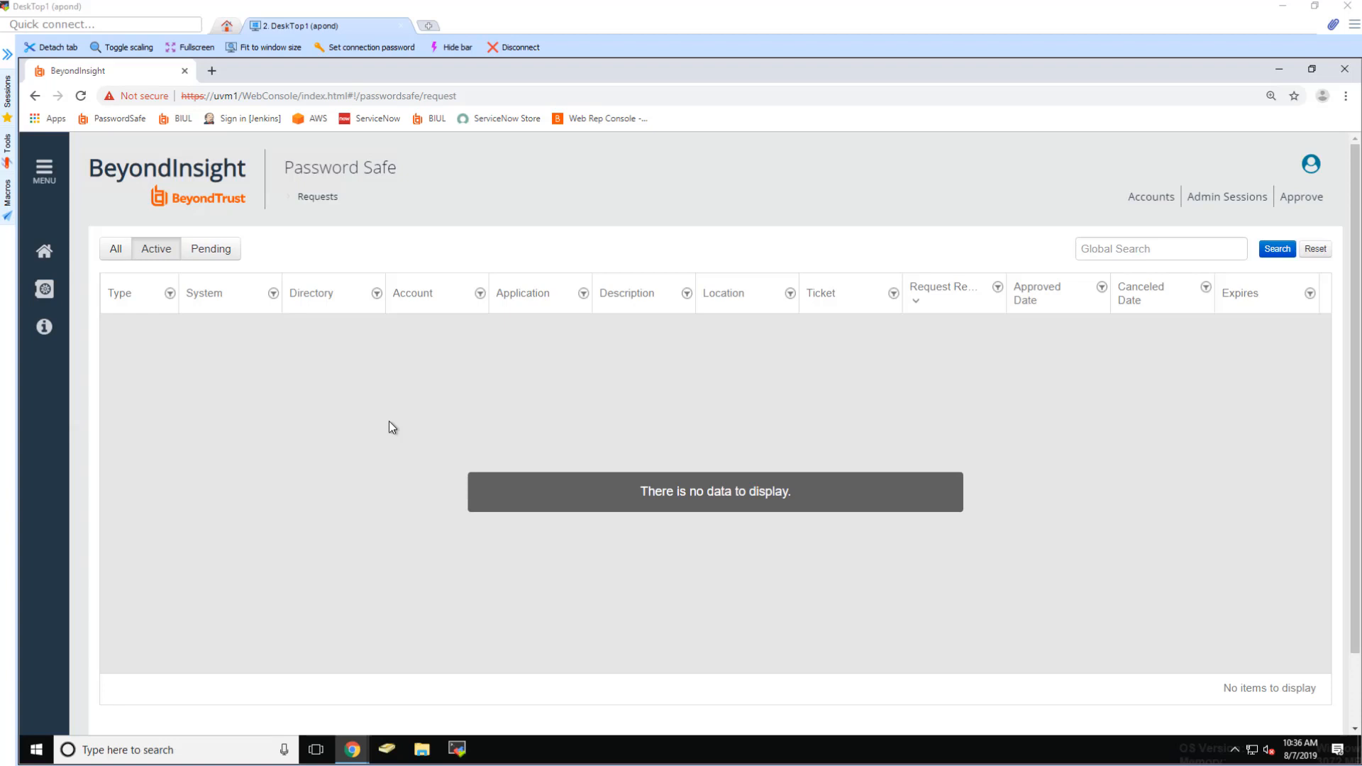
pyautogui.click(45, 251)
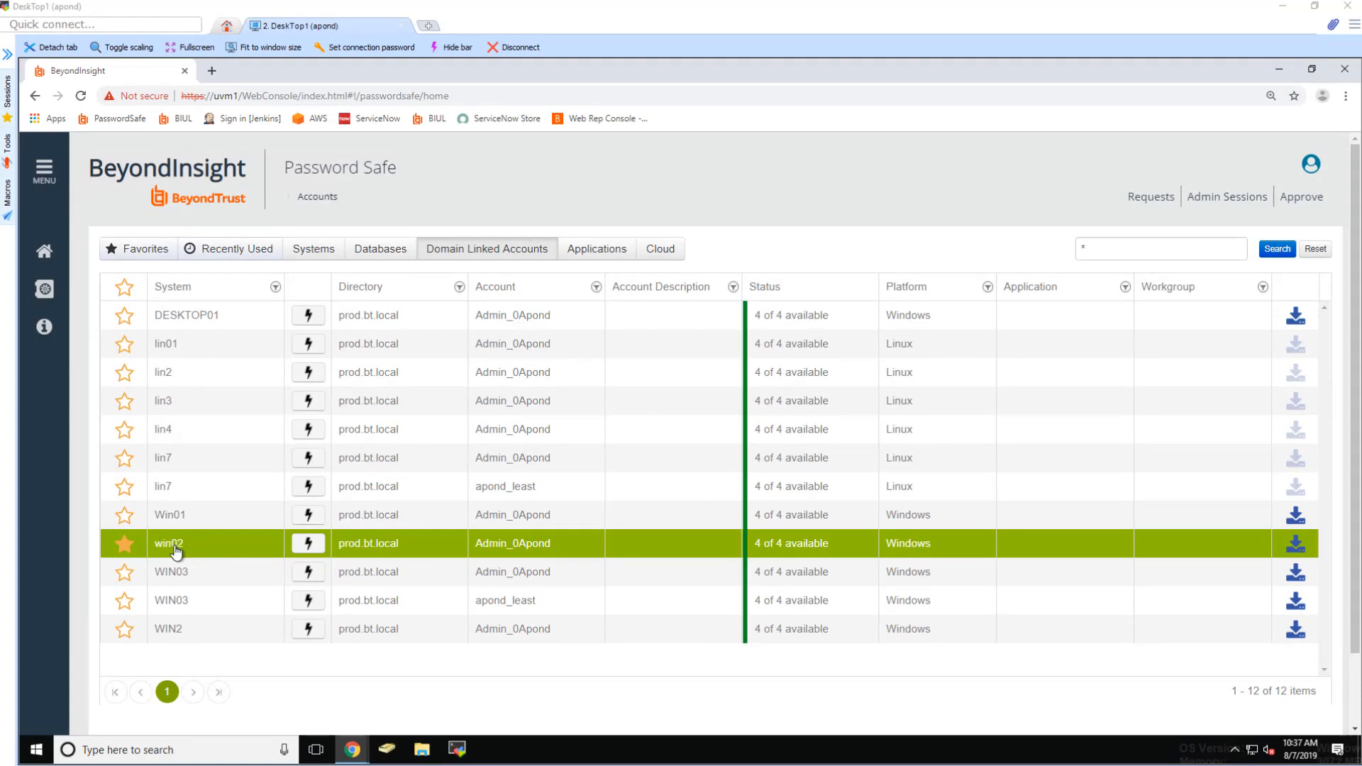
# Step: Open an RDP session to win02 with the reason 'let me in', accepting the certificate warning
pyautogui.click(311, 546)
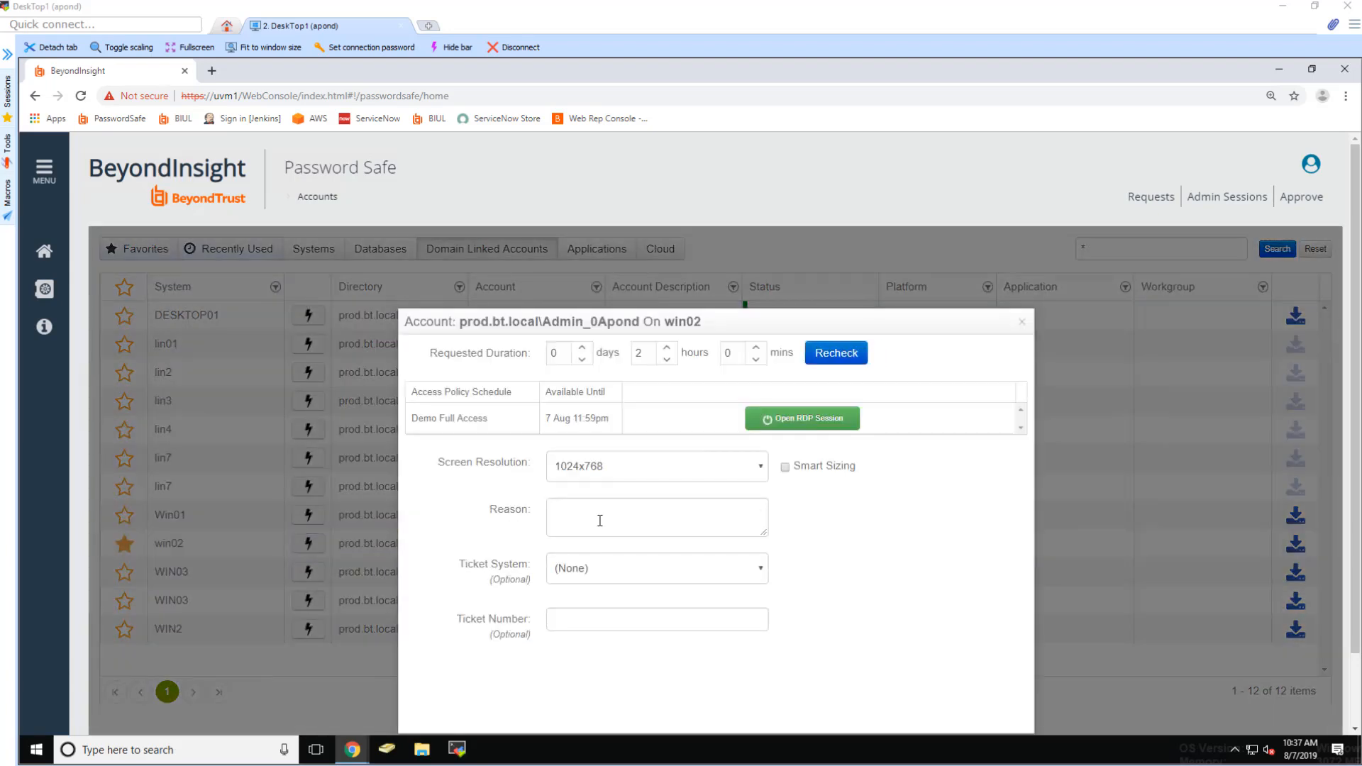
pyautogui.click(599, 521)
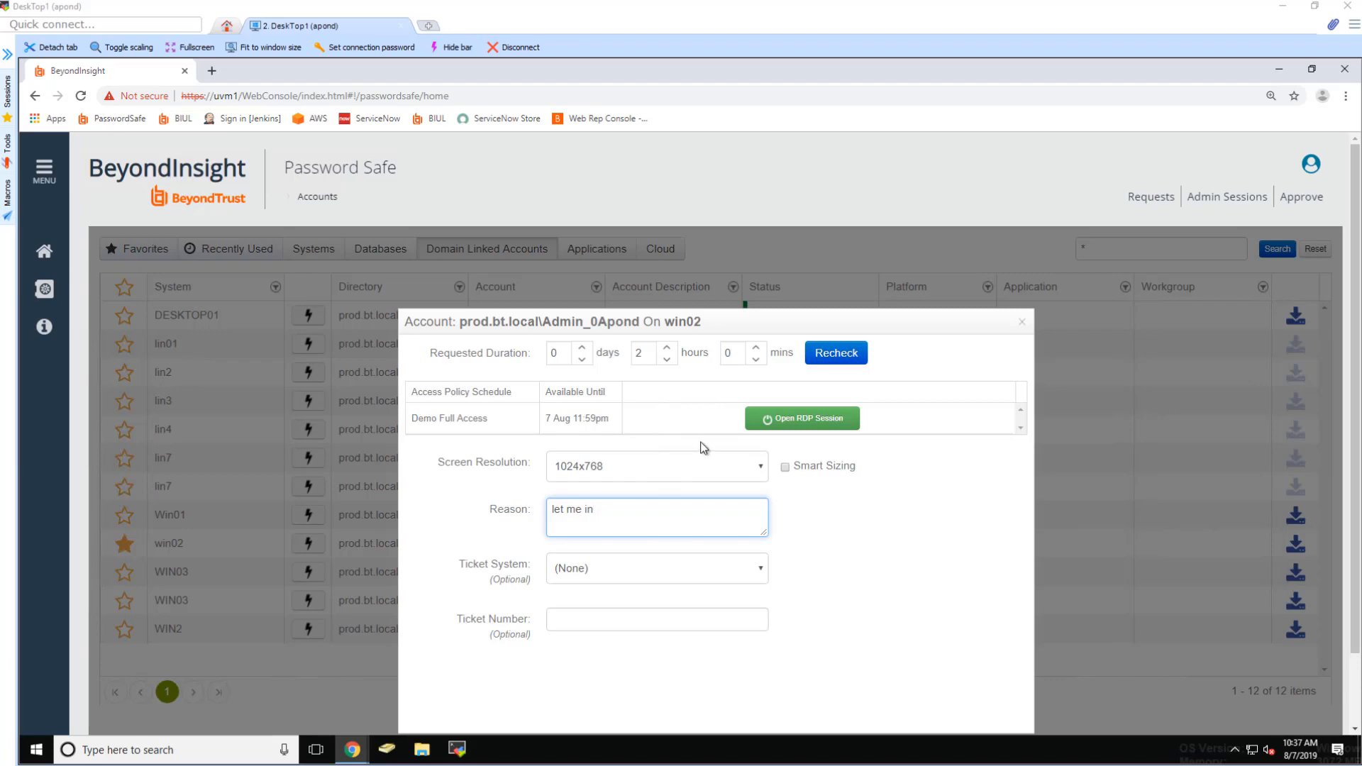
pyautogui.click(799, 421)
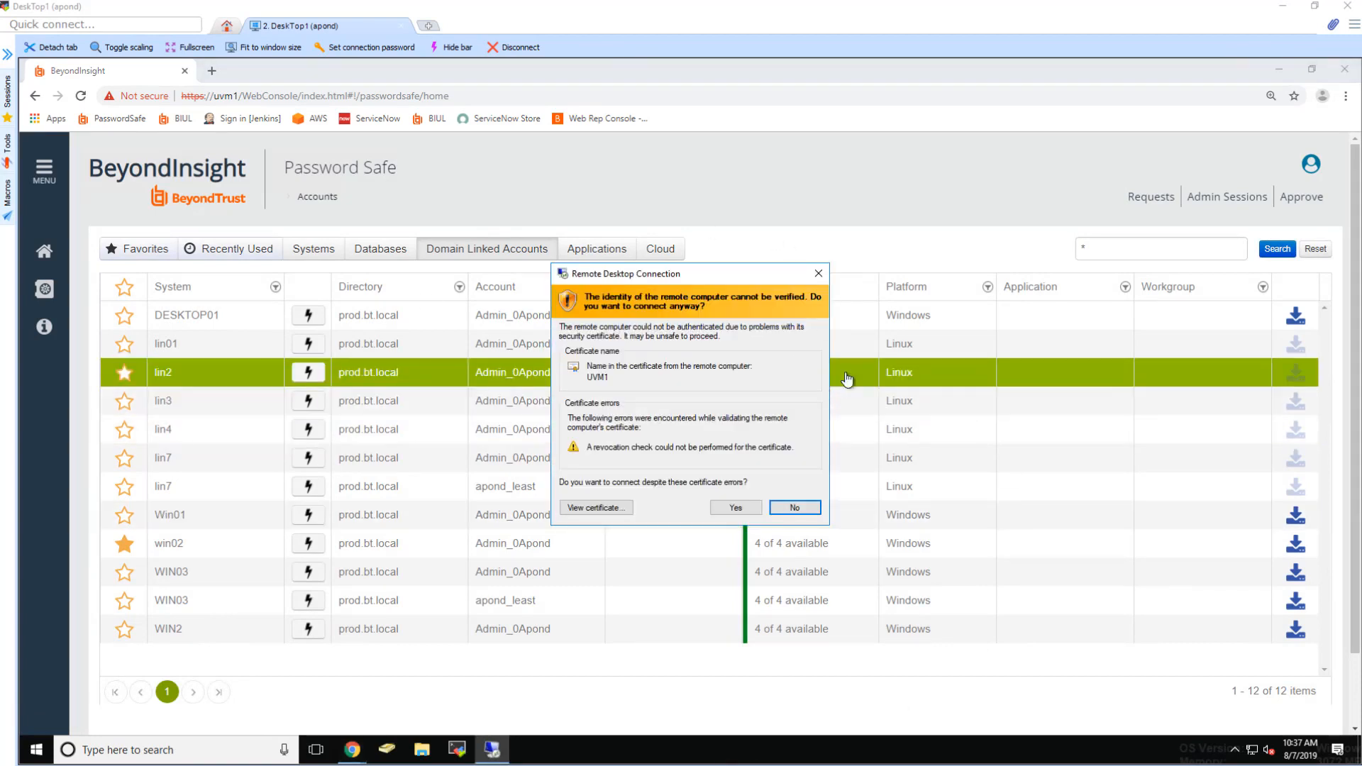
pyautogui.click(736, 507)
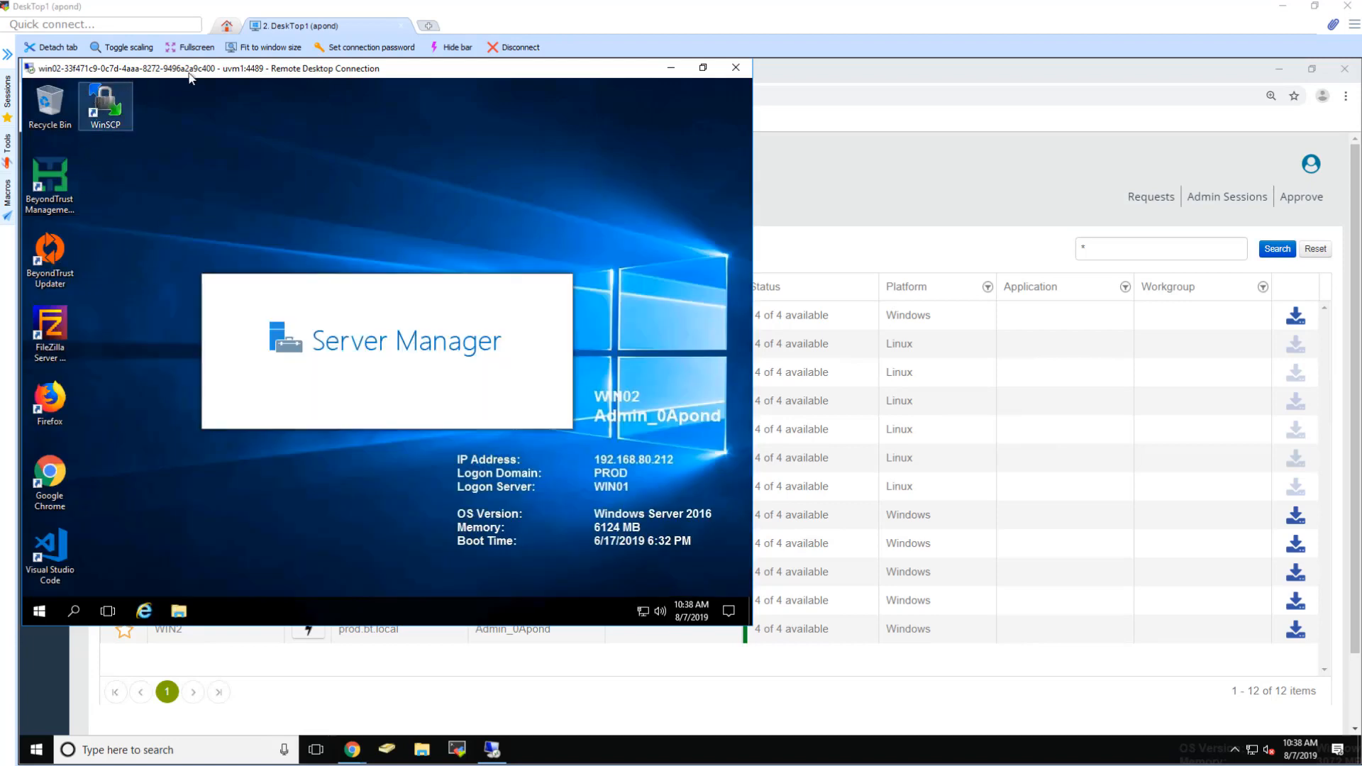
# Step: Launch Windows PowerShell on win02 by searching 'power' from the Start menu
pyautogui.rightClick(345, 73)
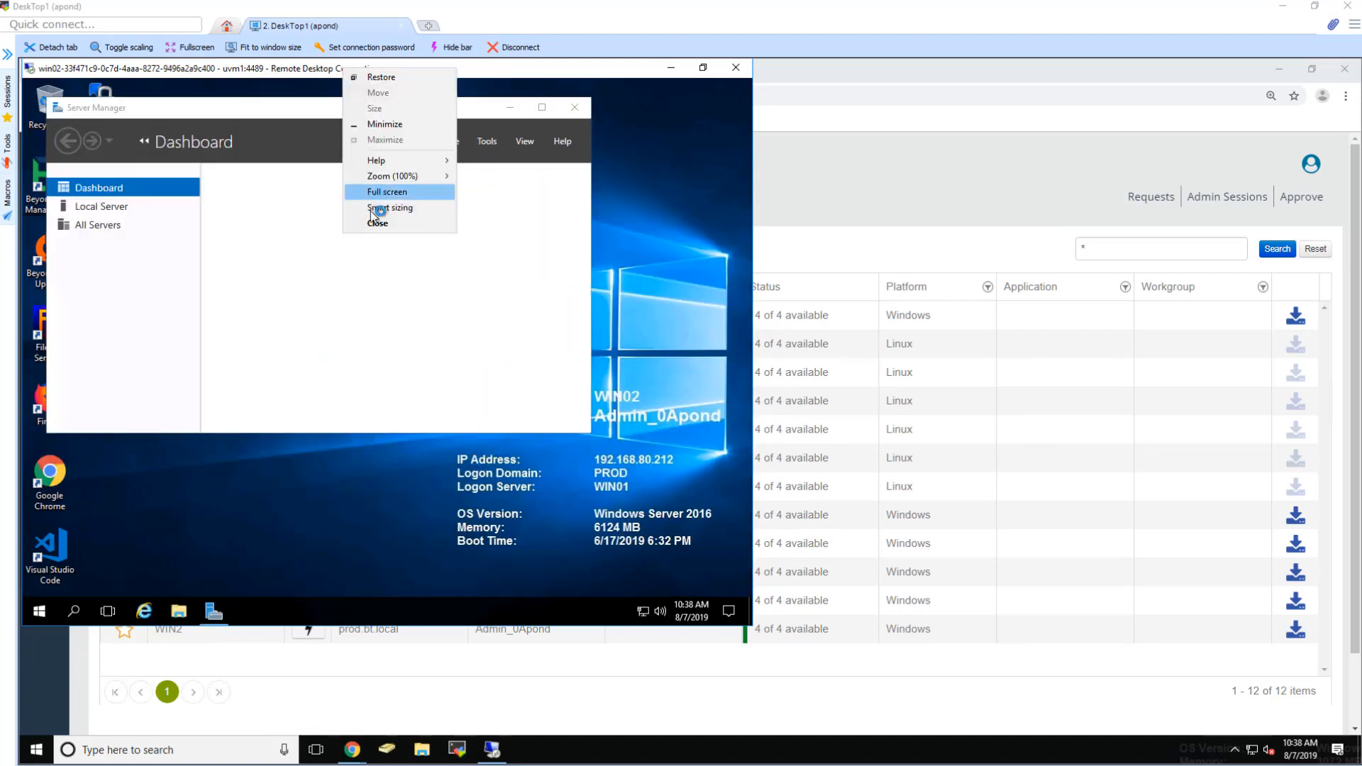
pyautogui.click(712, 156)
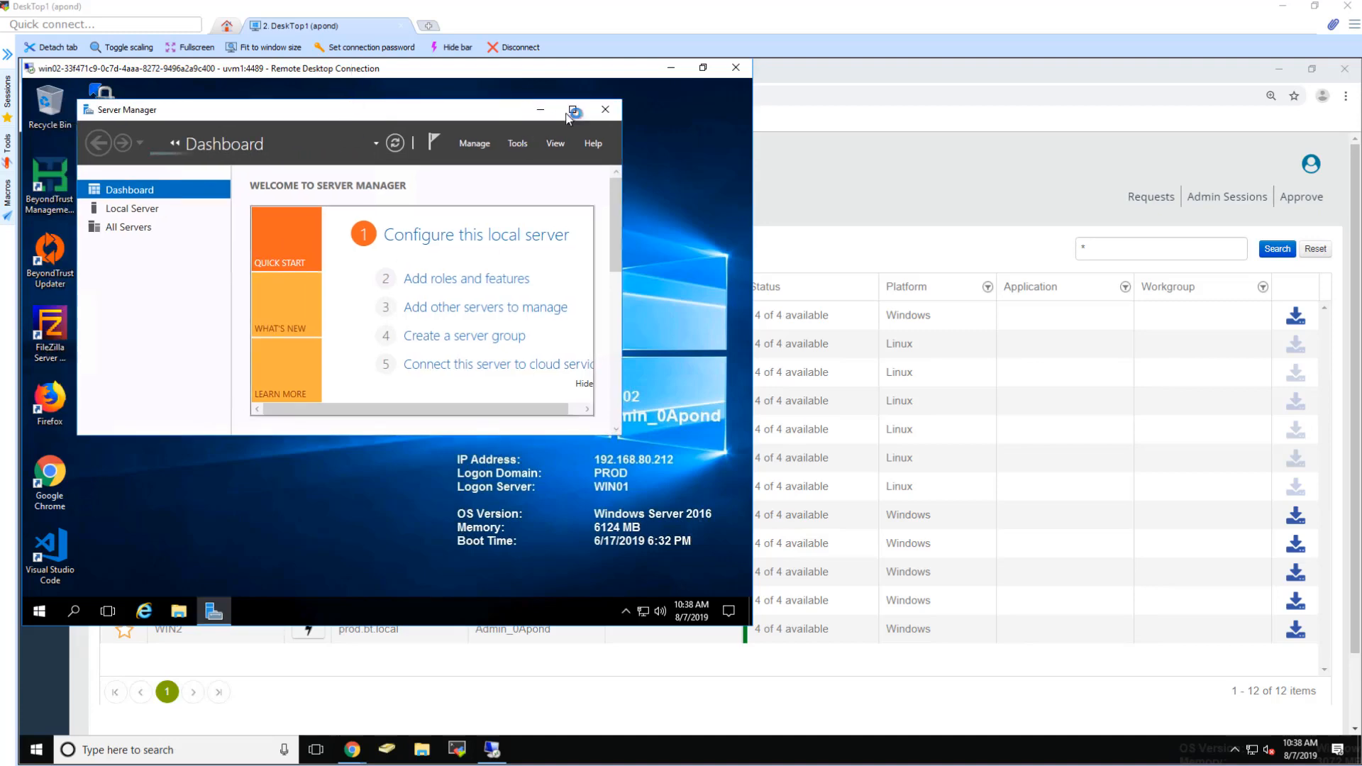
pyautogui.click(39, 611)
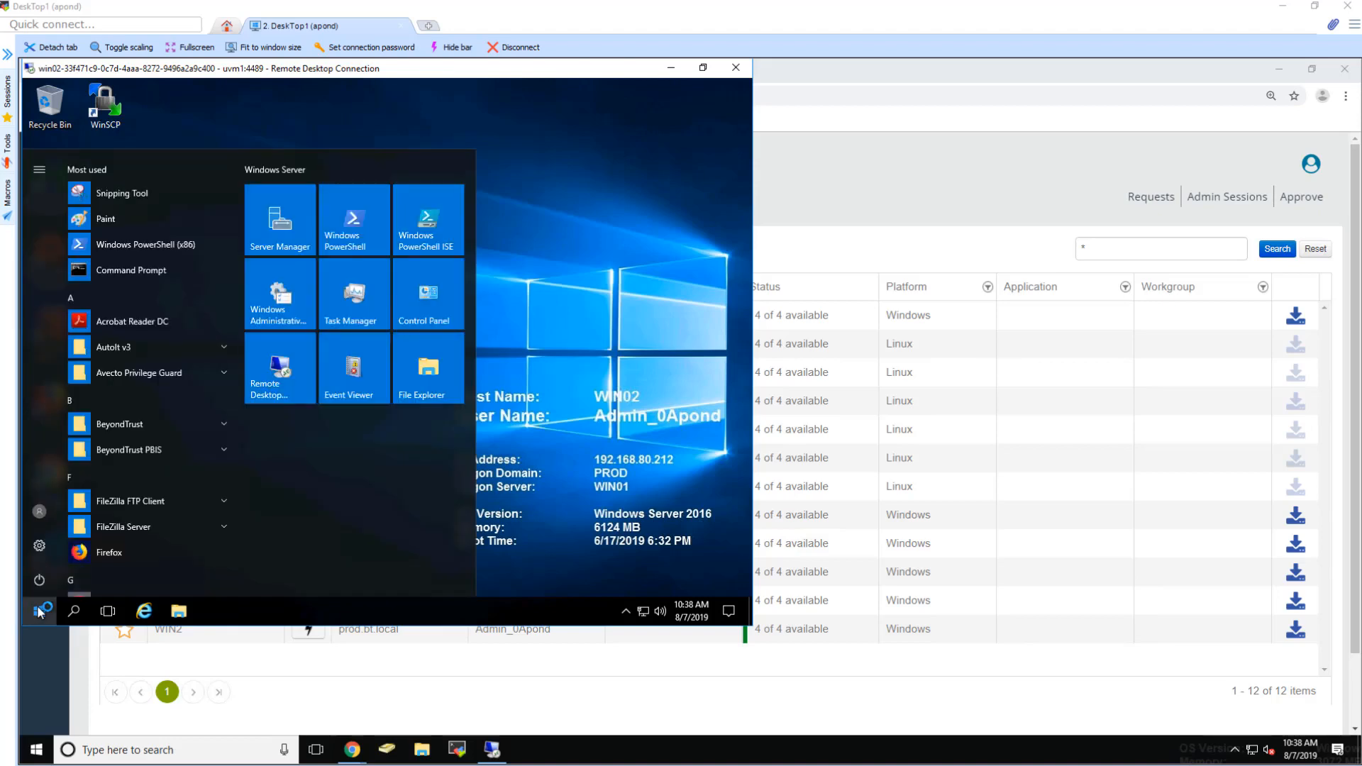
pyautogui.write('power')
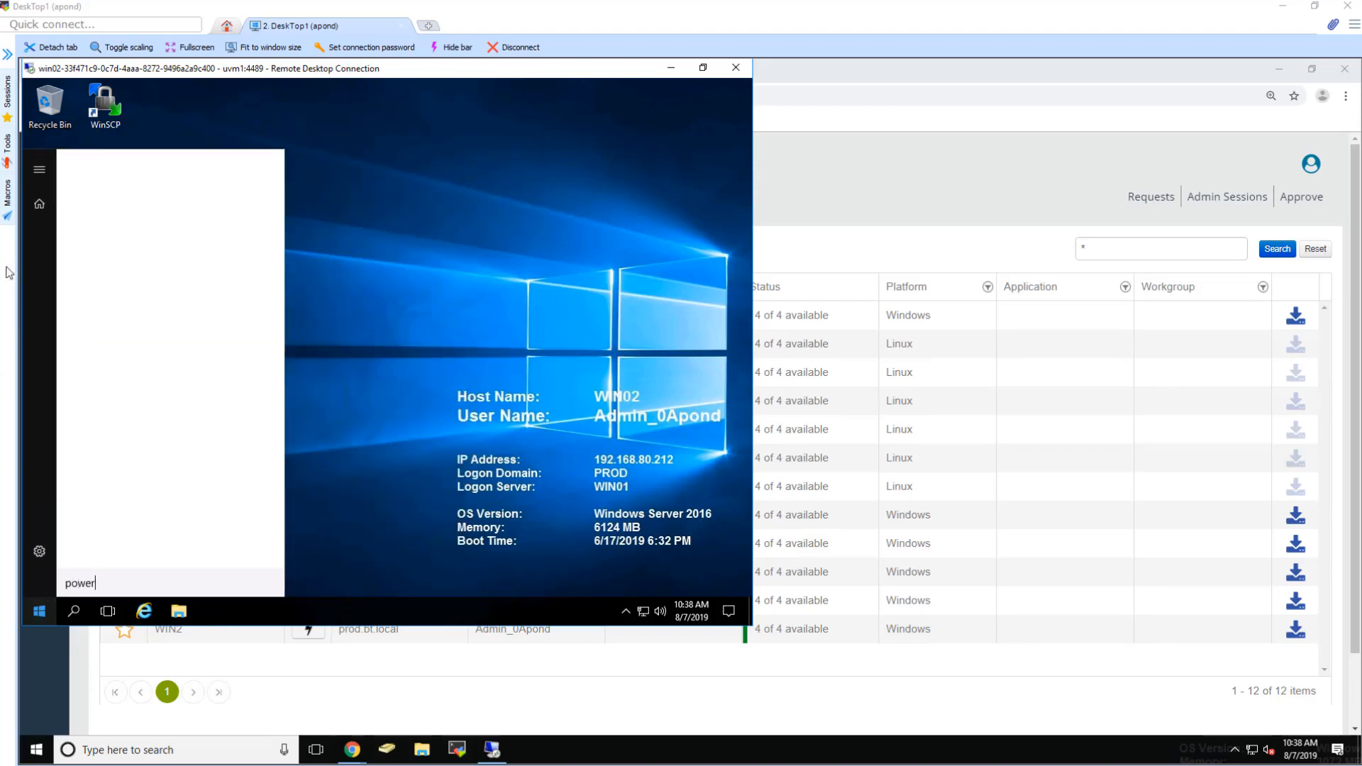
pyautogui.click(130, 203)
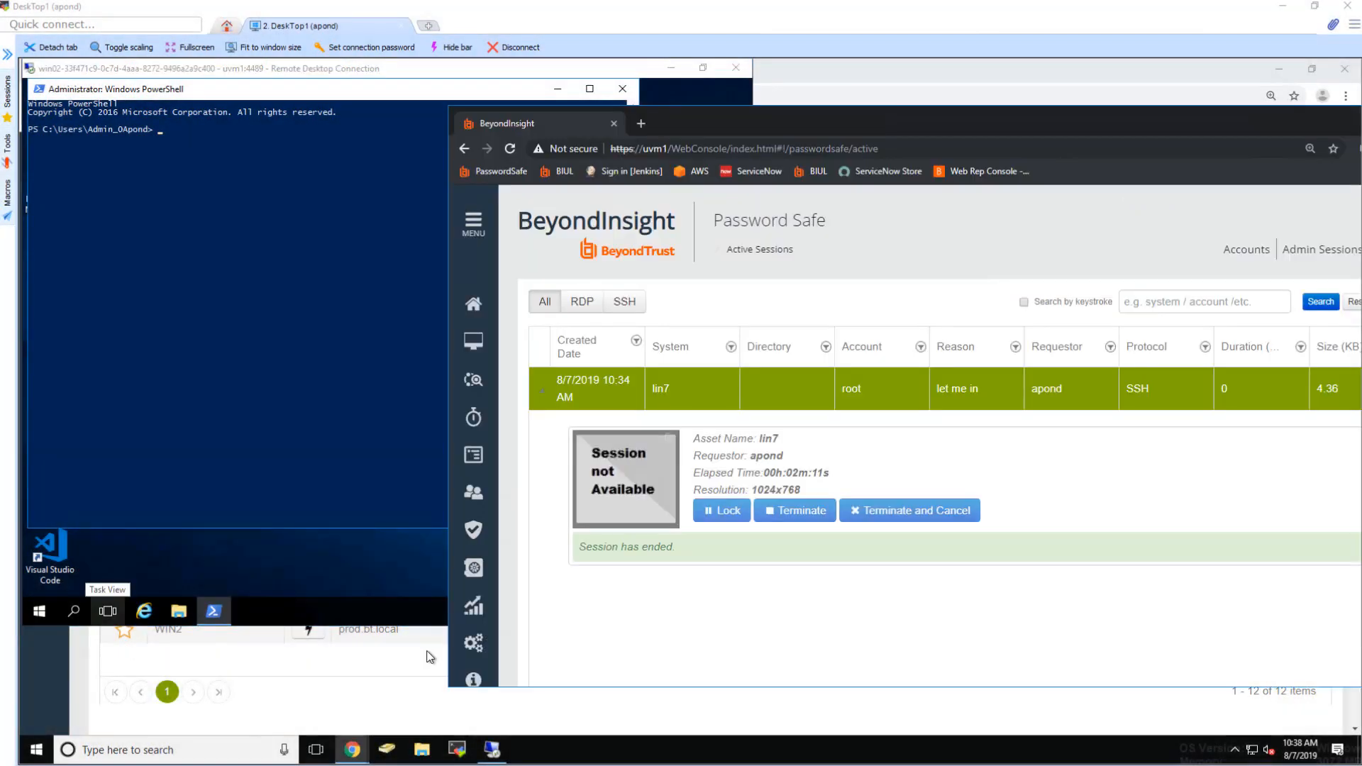
# Step: Filter Active Sessions to RDP and open the live viewer for the win02 session
pyautogui.click(593, 307)
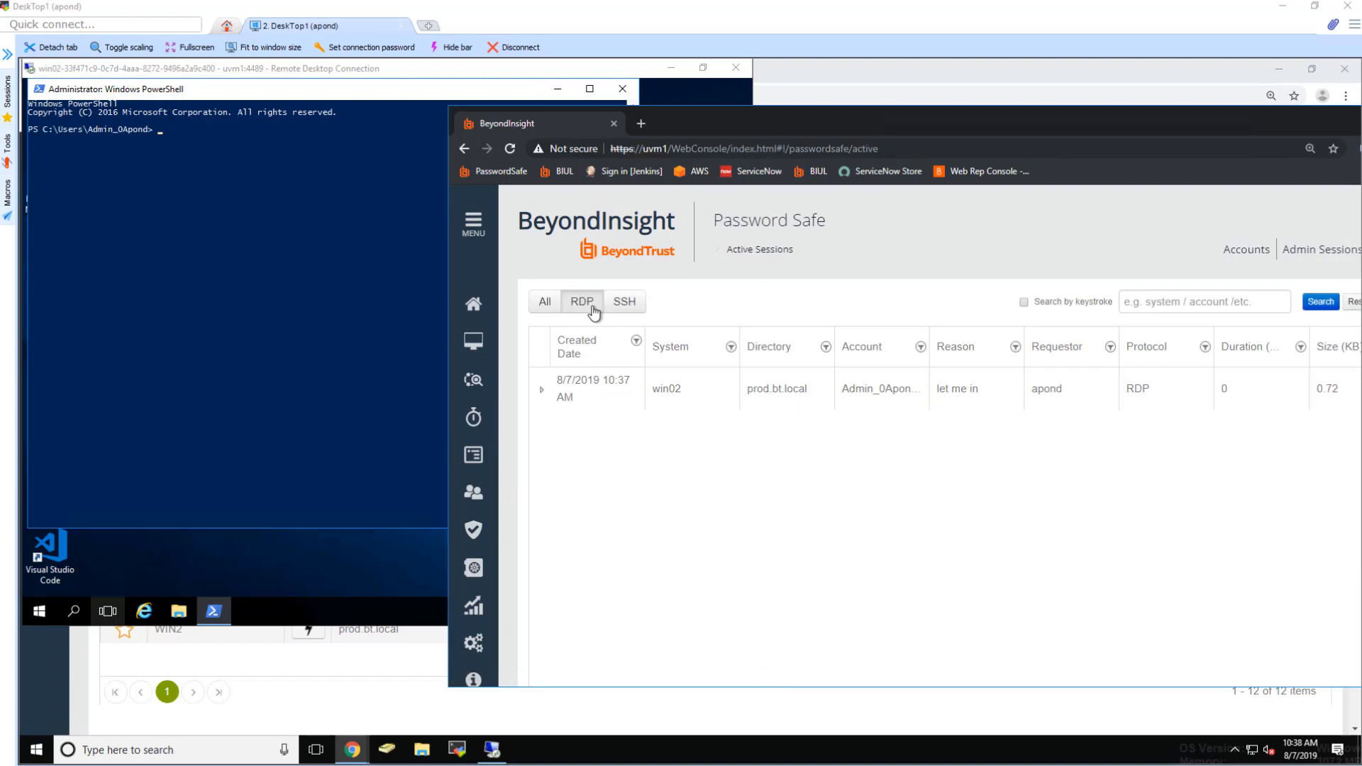
pyautogui.click(717, 379)
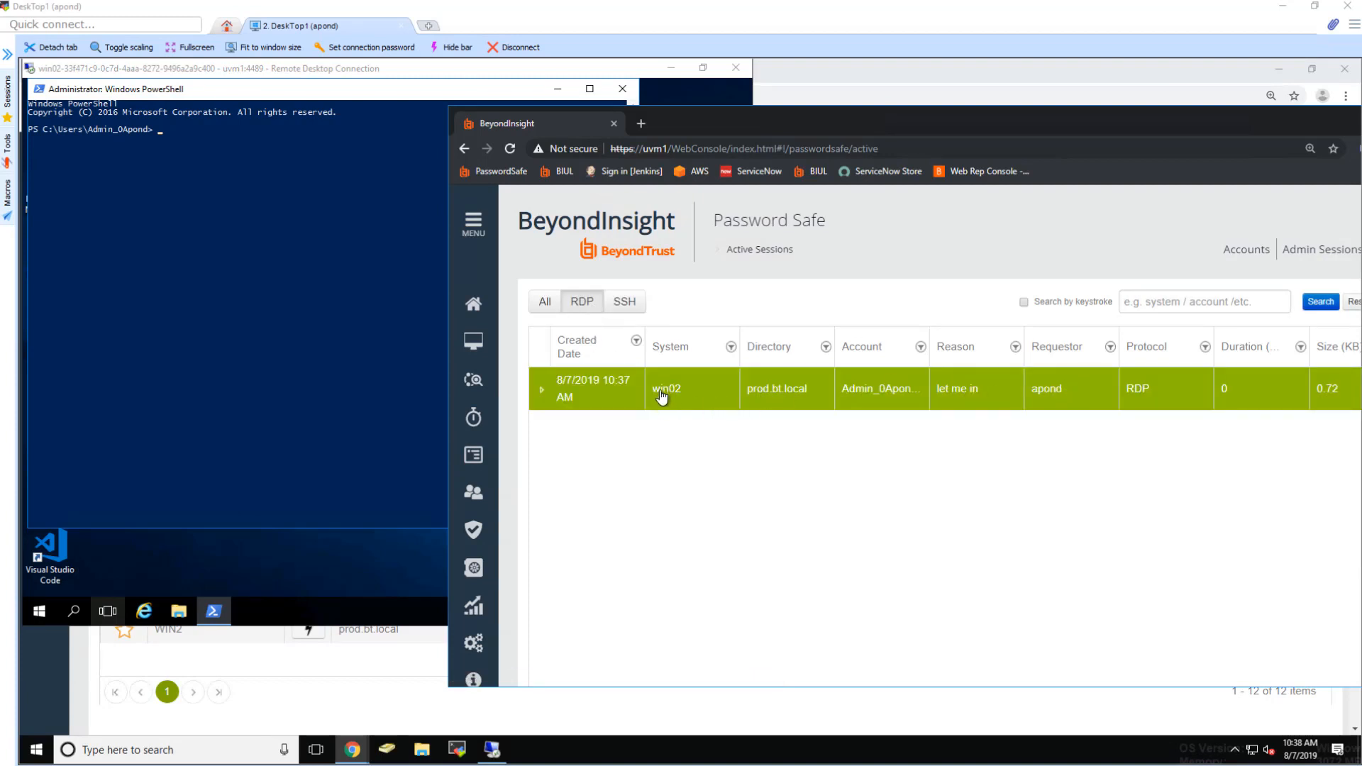
pyautogui.click(541, 389)
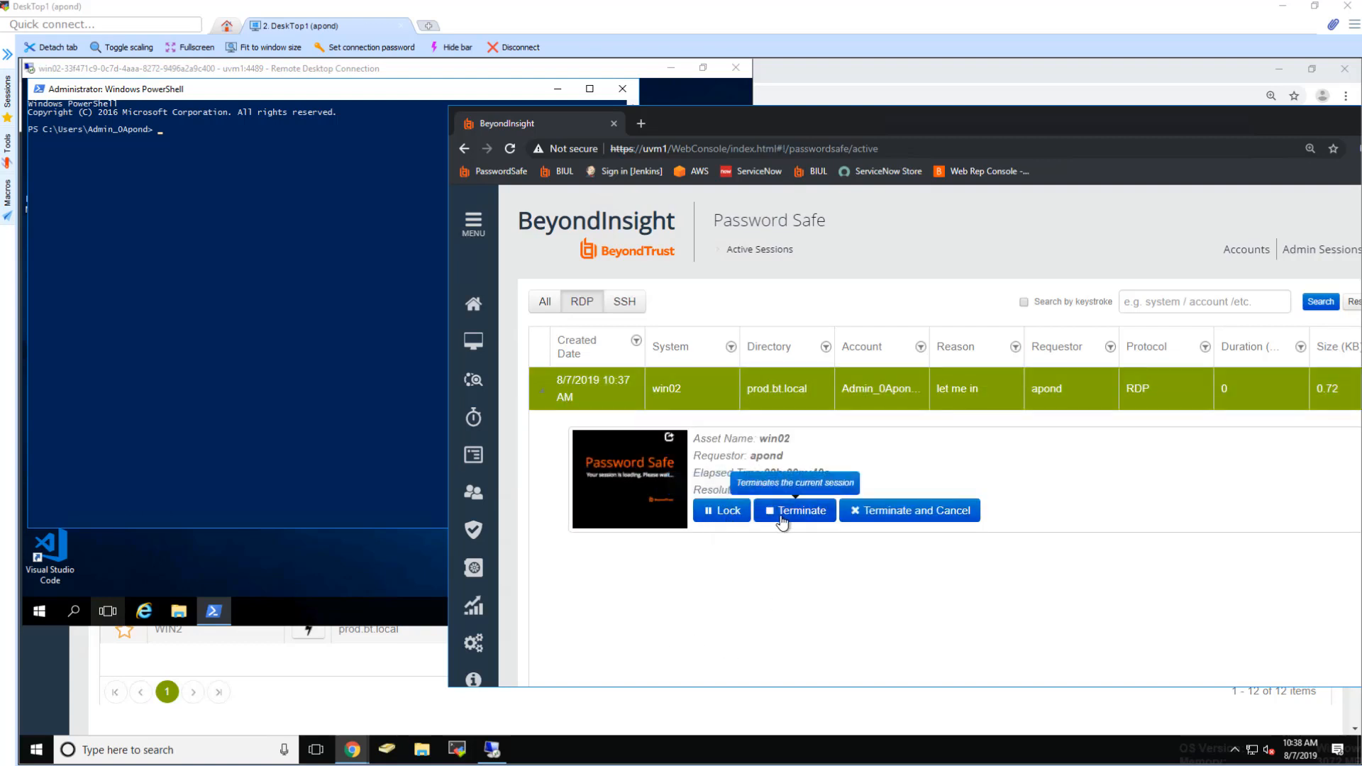
pyautogui.click(669, 437)
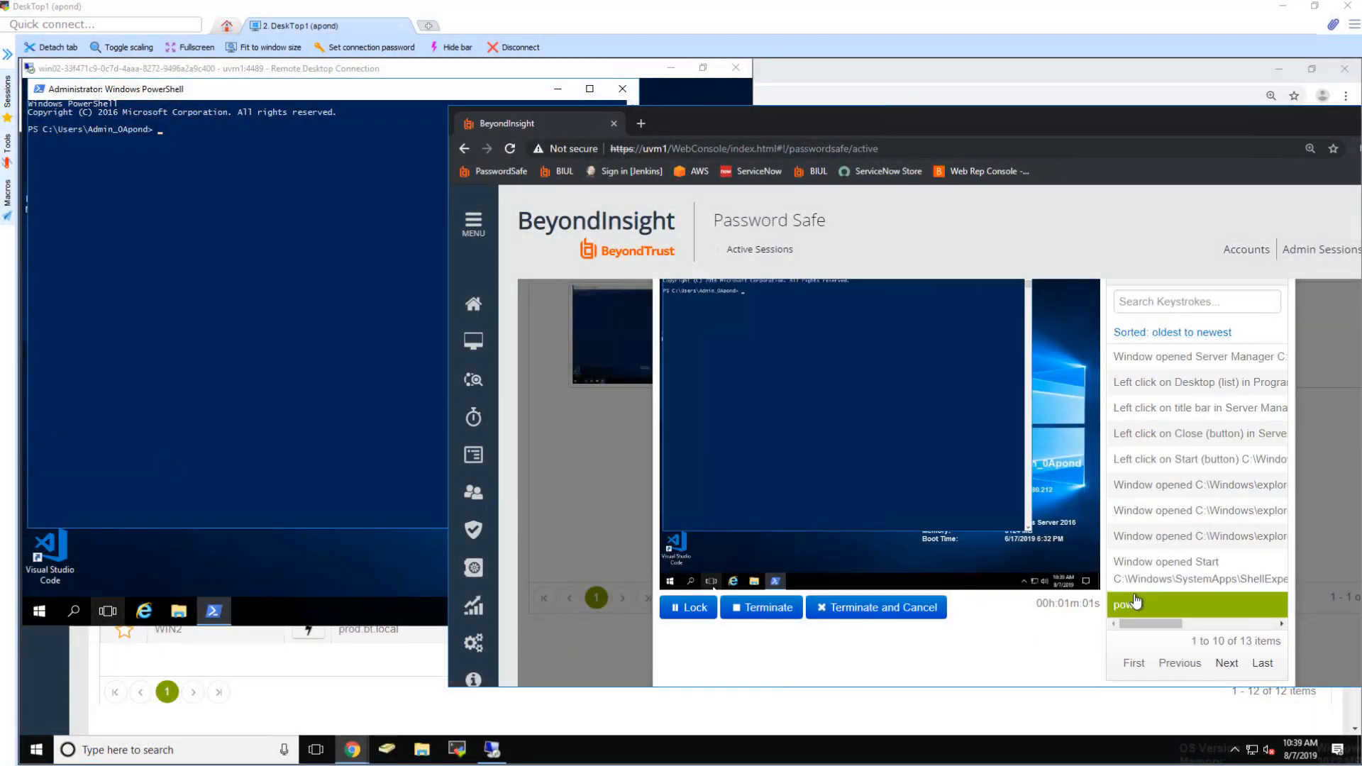
# Step: Page forward through the logged keystrokes, then return to the first page
pyautogui.scroll(-1, 1206, 610)
pyautogui.click(1261, 624)
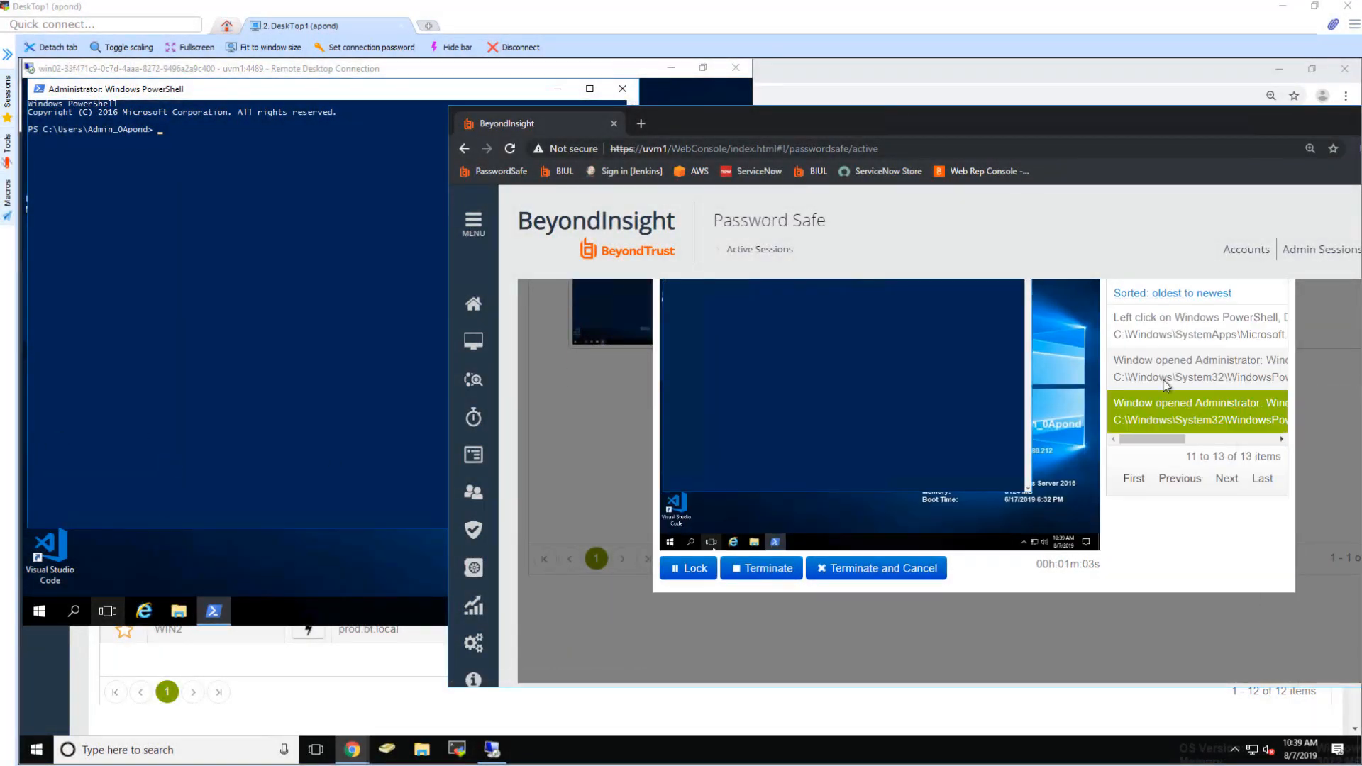
pyautogui.scroll(1, 1156, 404)
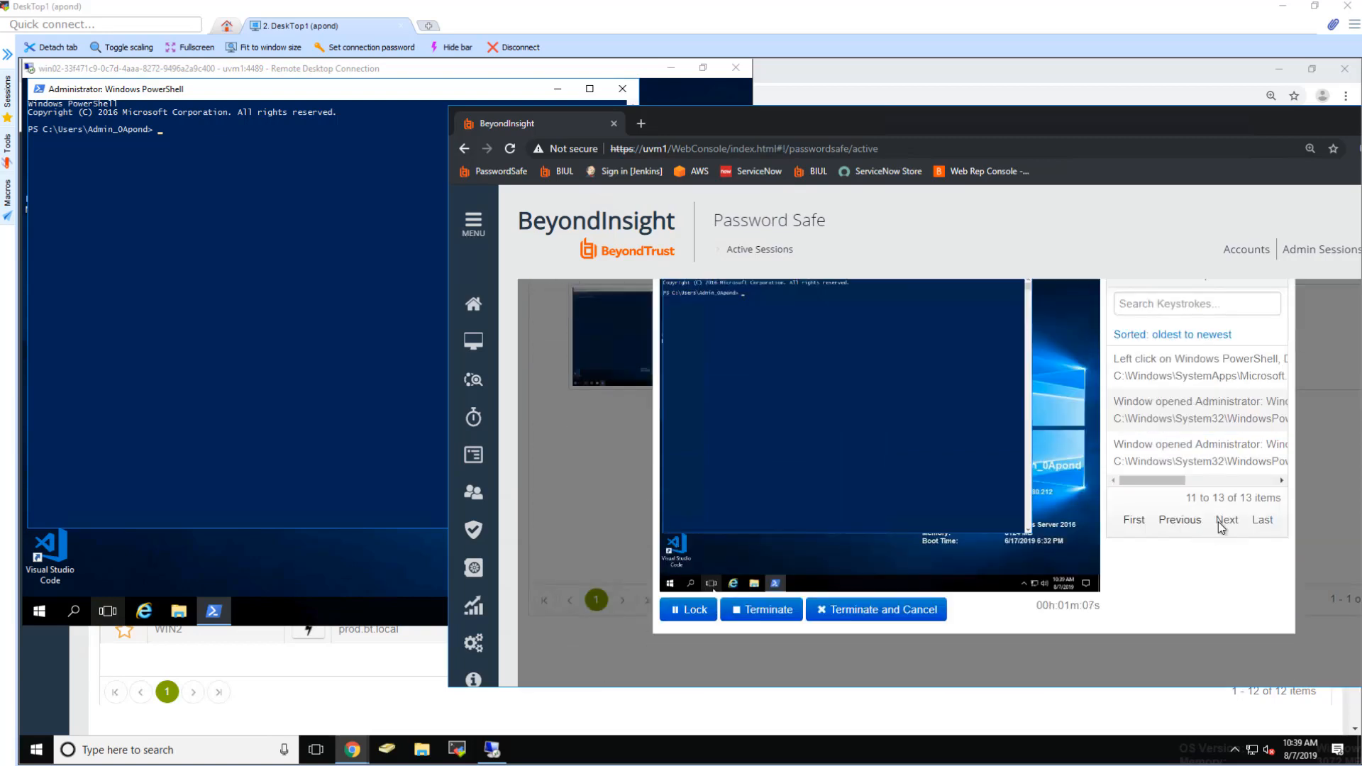
pyautogui.click(1180, 519)
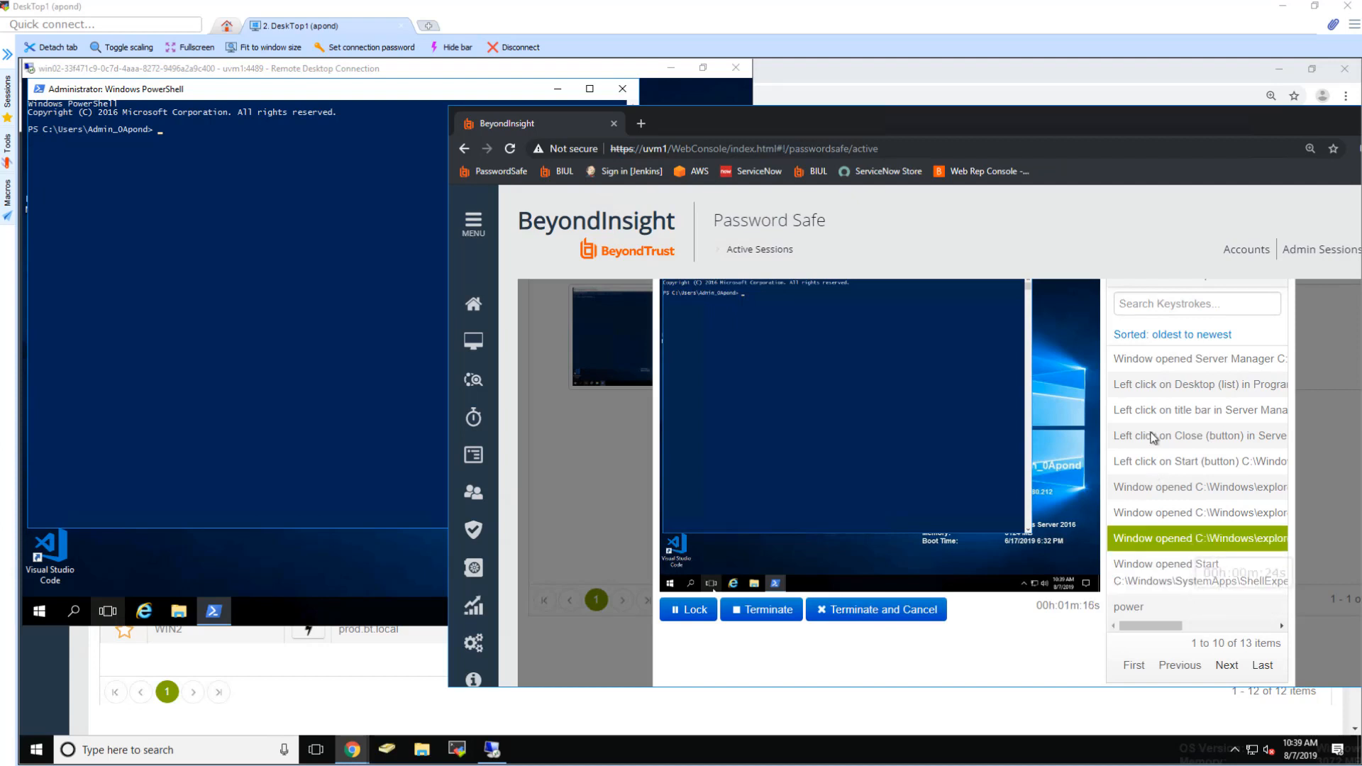
# Step: Run whoami in the remote PowerShell window to confirm the session's identity
pyautogui.click(161, 286)
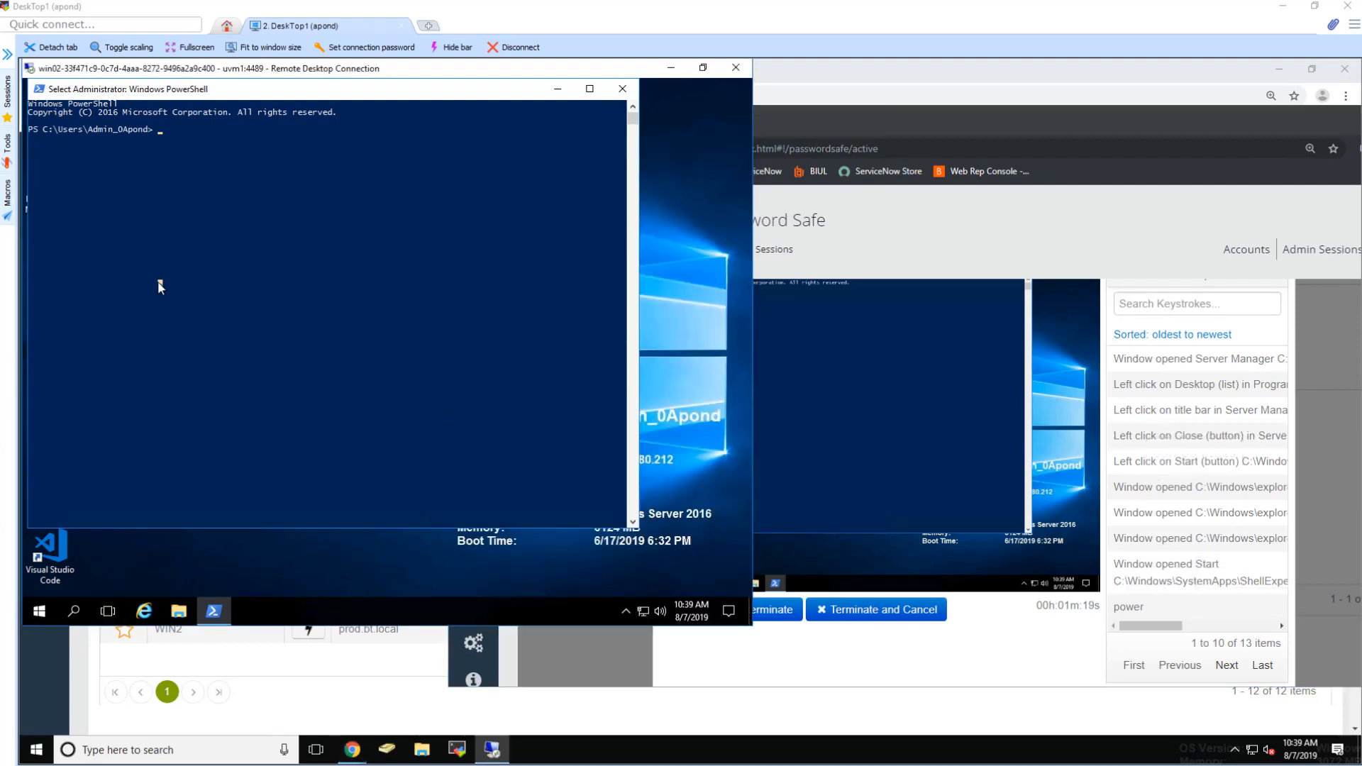
pyautogui.write('whoami')
pyautogui.press('Return')
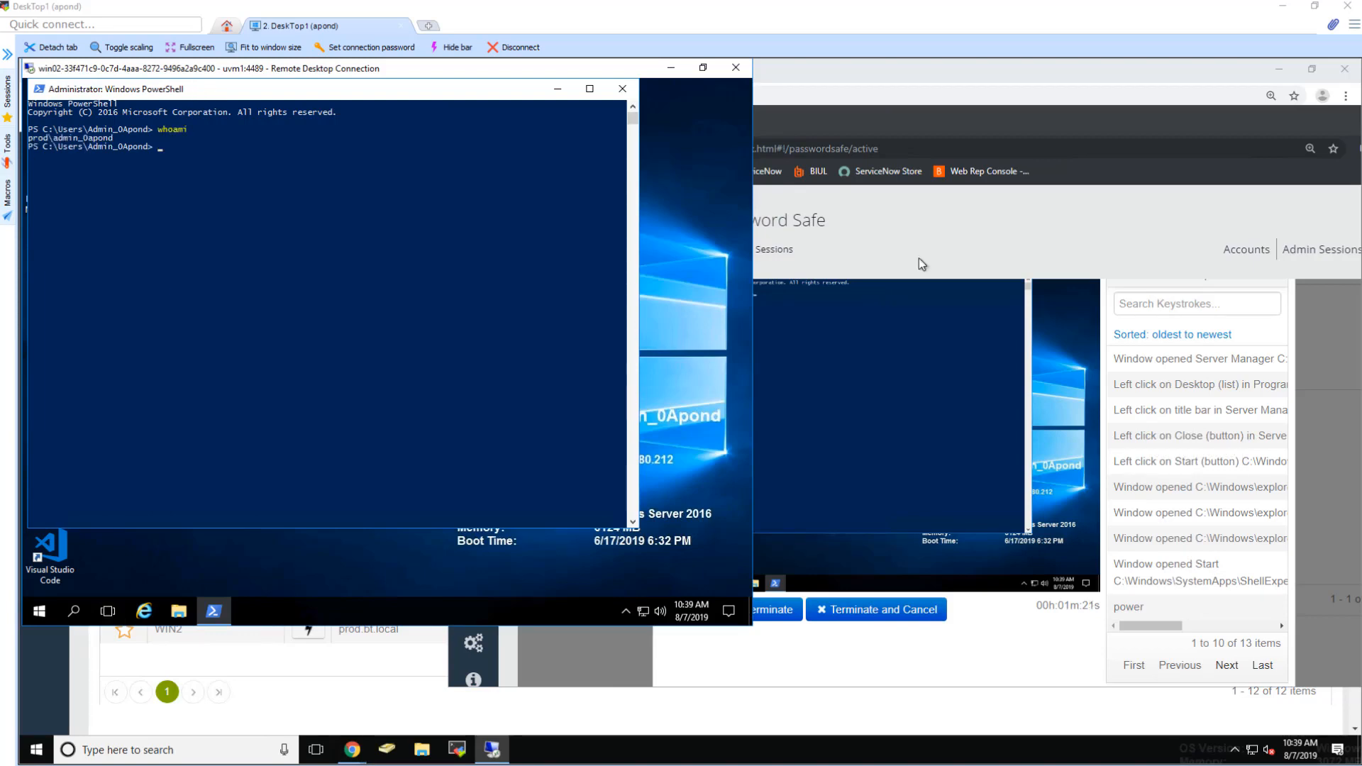
pyautogui.click(1262, 665)
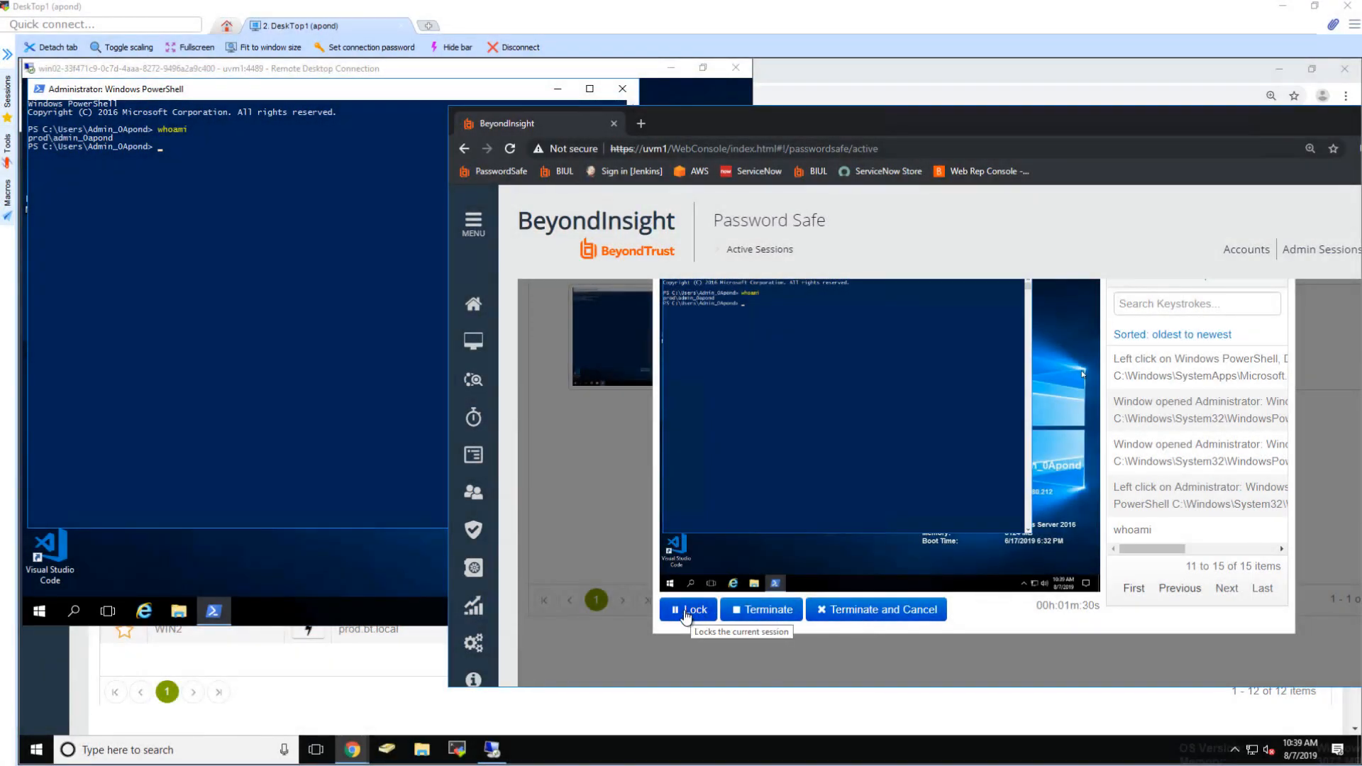
# Step: Lock the live win02 session from Password Safe, check its lock screen, then unlock it
pyautogui.click(685, 615)
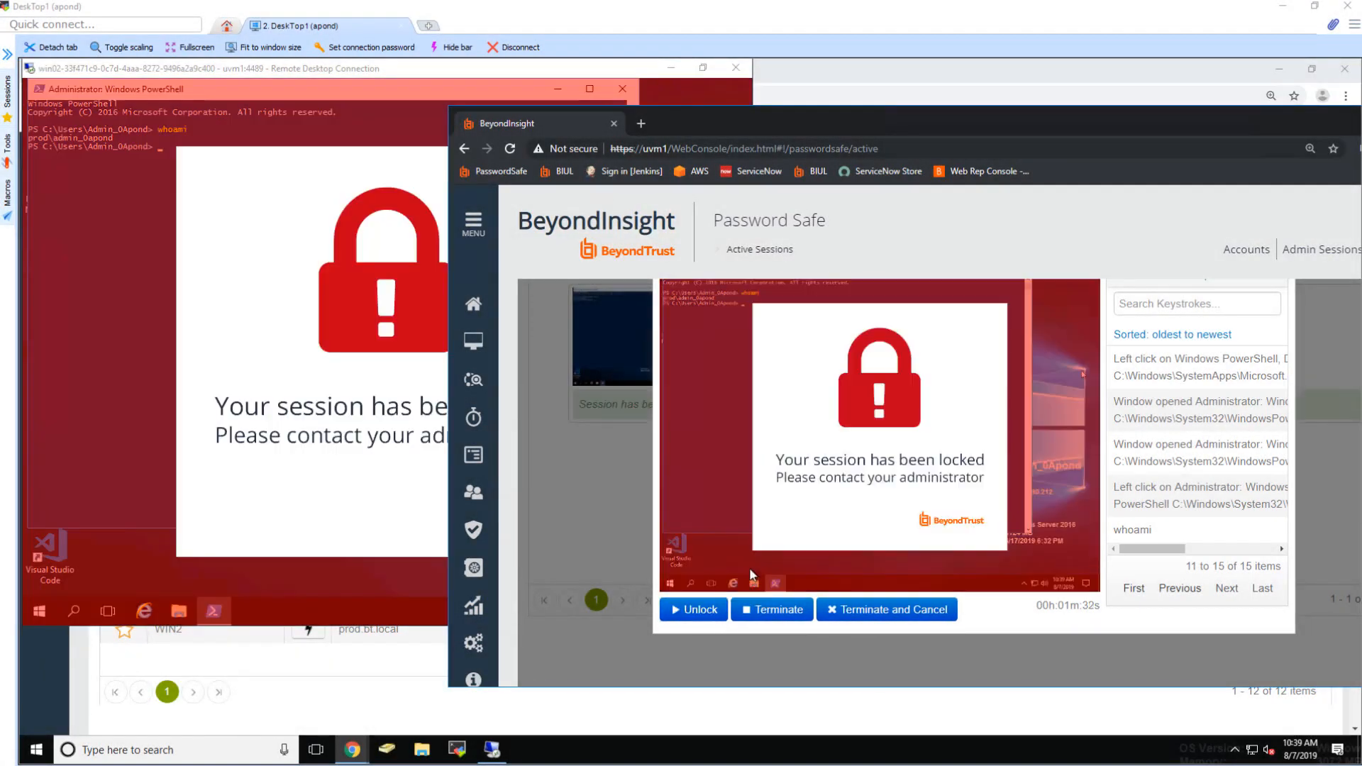
pyautogui.click(124, 340)
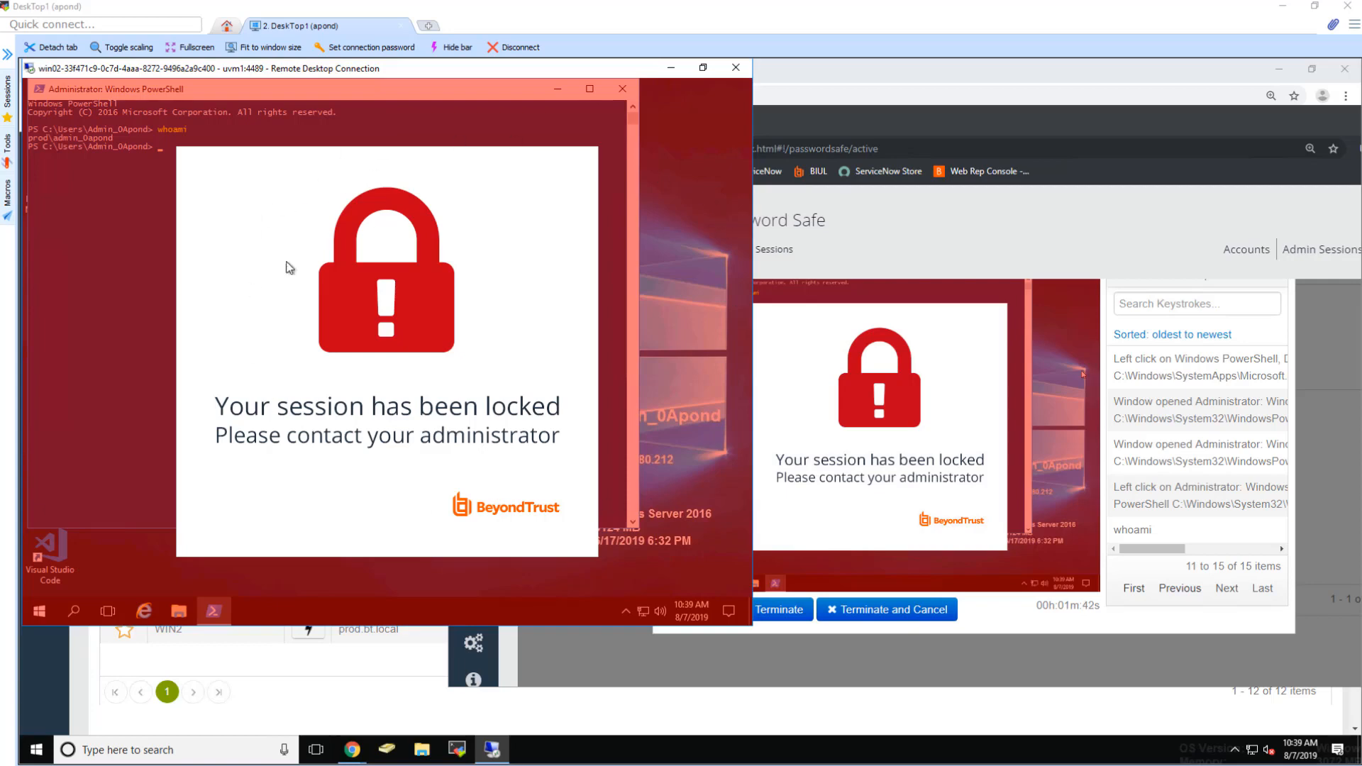
pyautogui.click(993, 601)
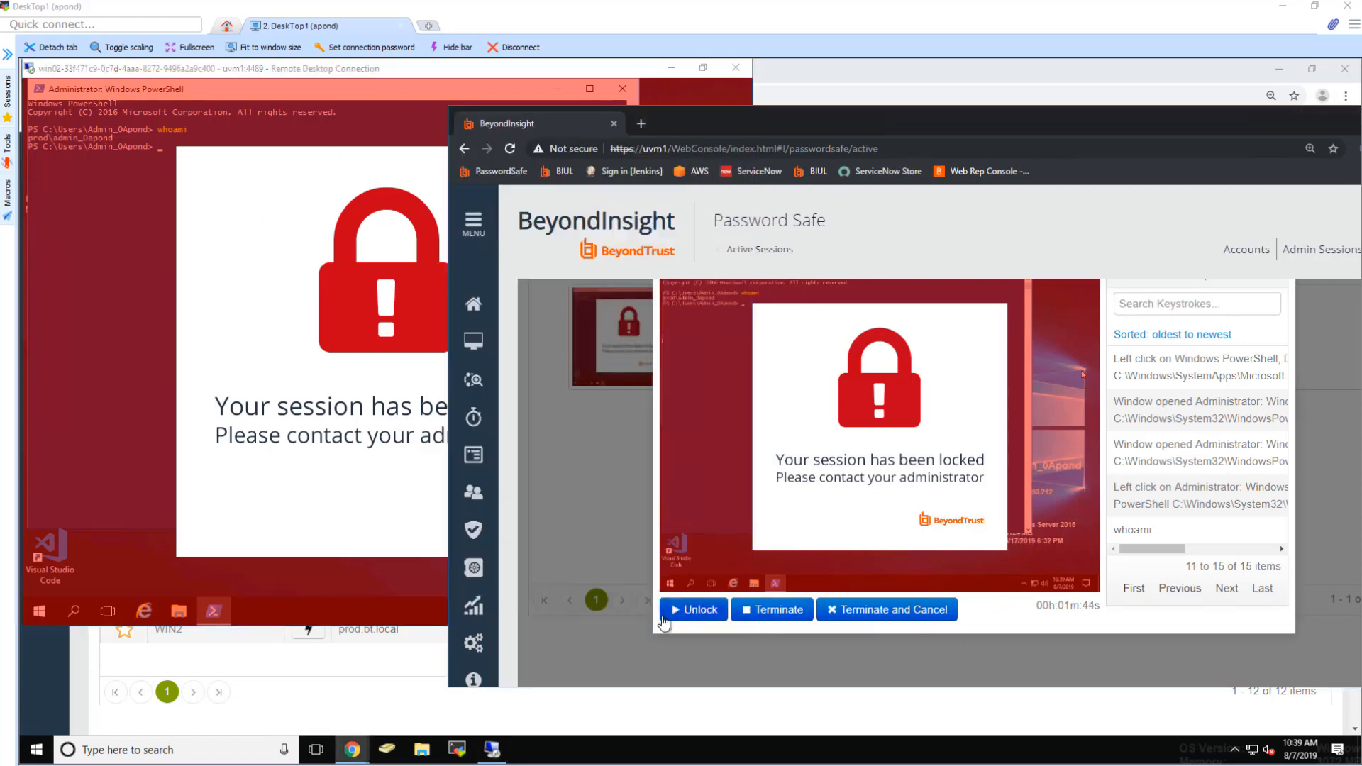
pyautogui.click(663, 619)
# Step: Close PowerShell and sign out of the win02 remote session from the Start menu
pyautogui.click(170, 344)
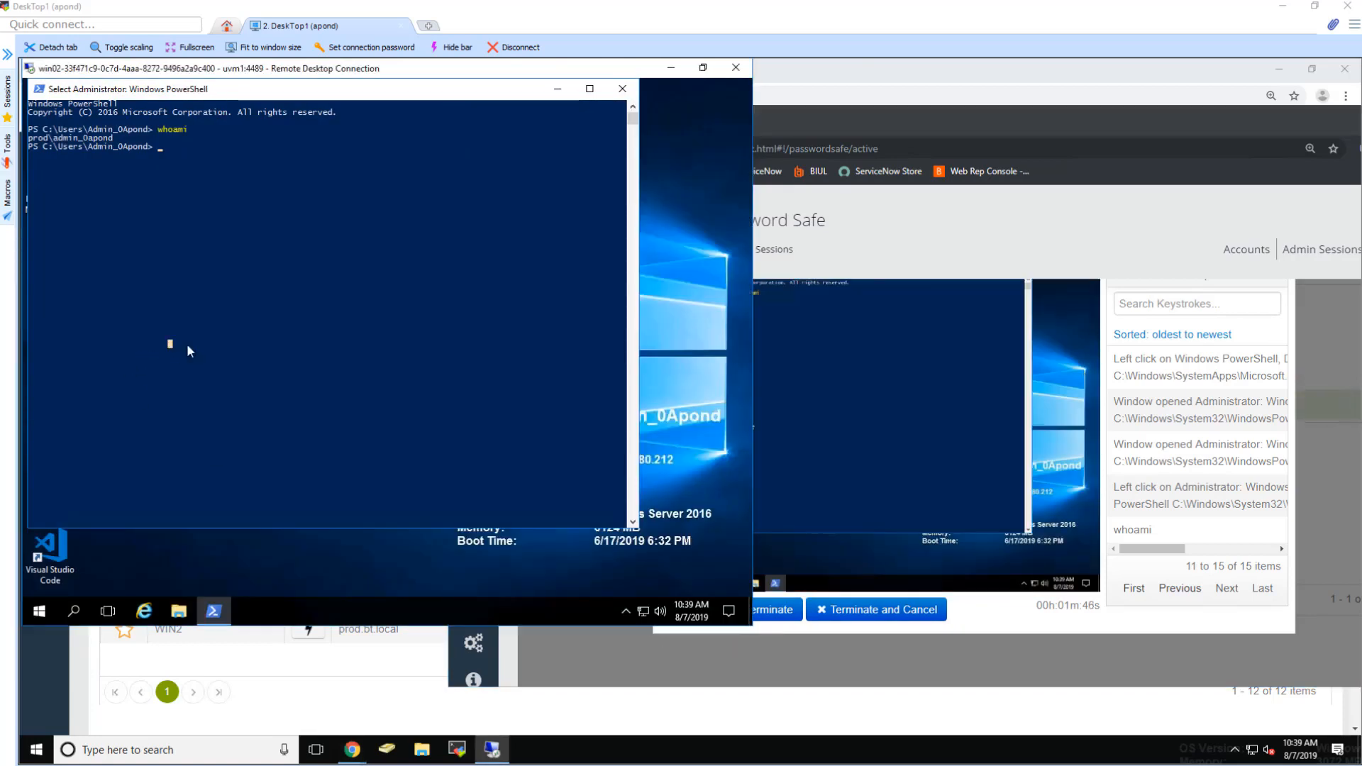
pyautogui.click(622, 88)
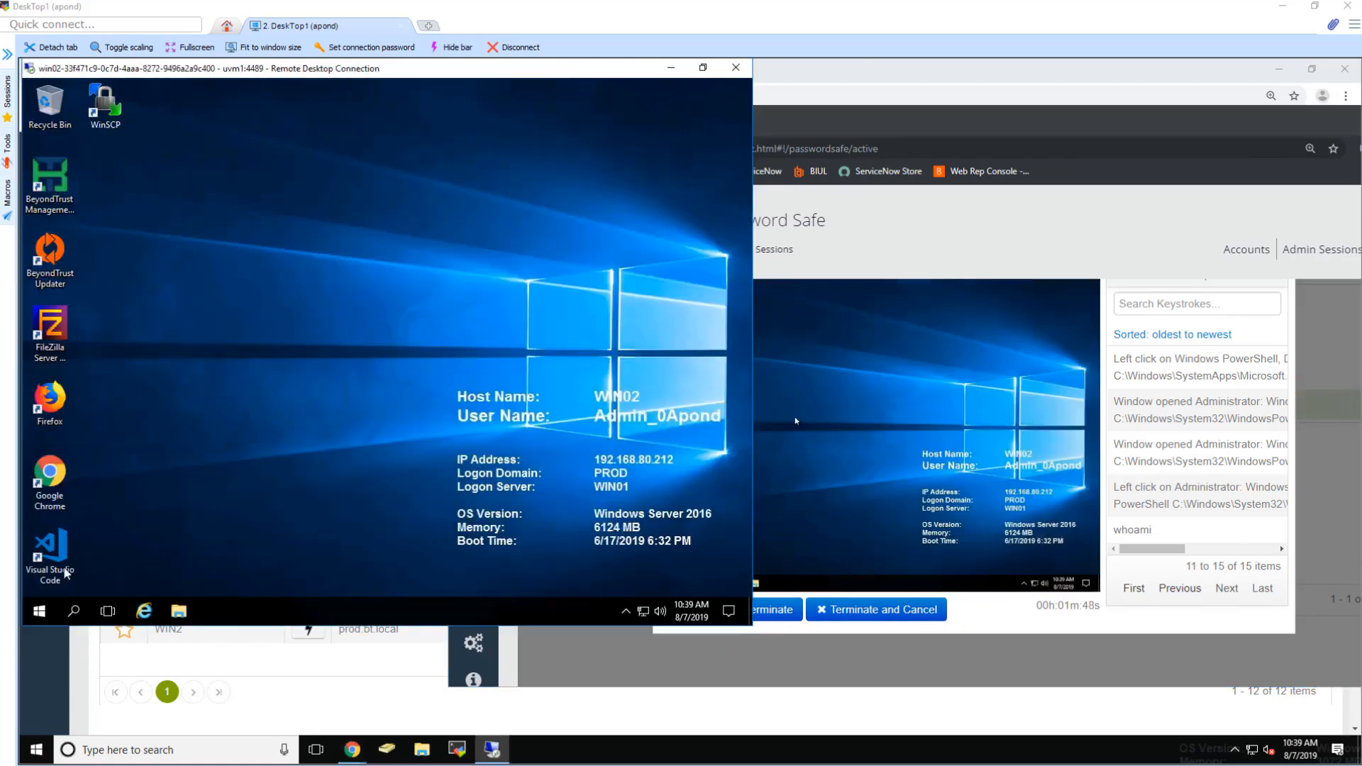
pyautogui.click(40, 611)
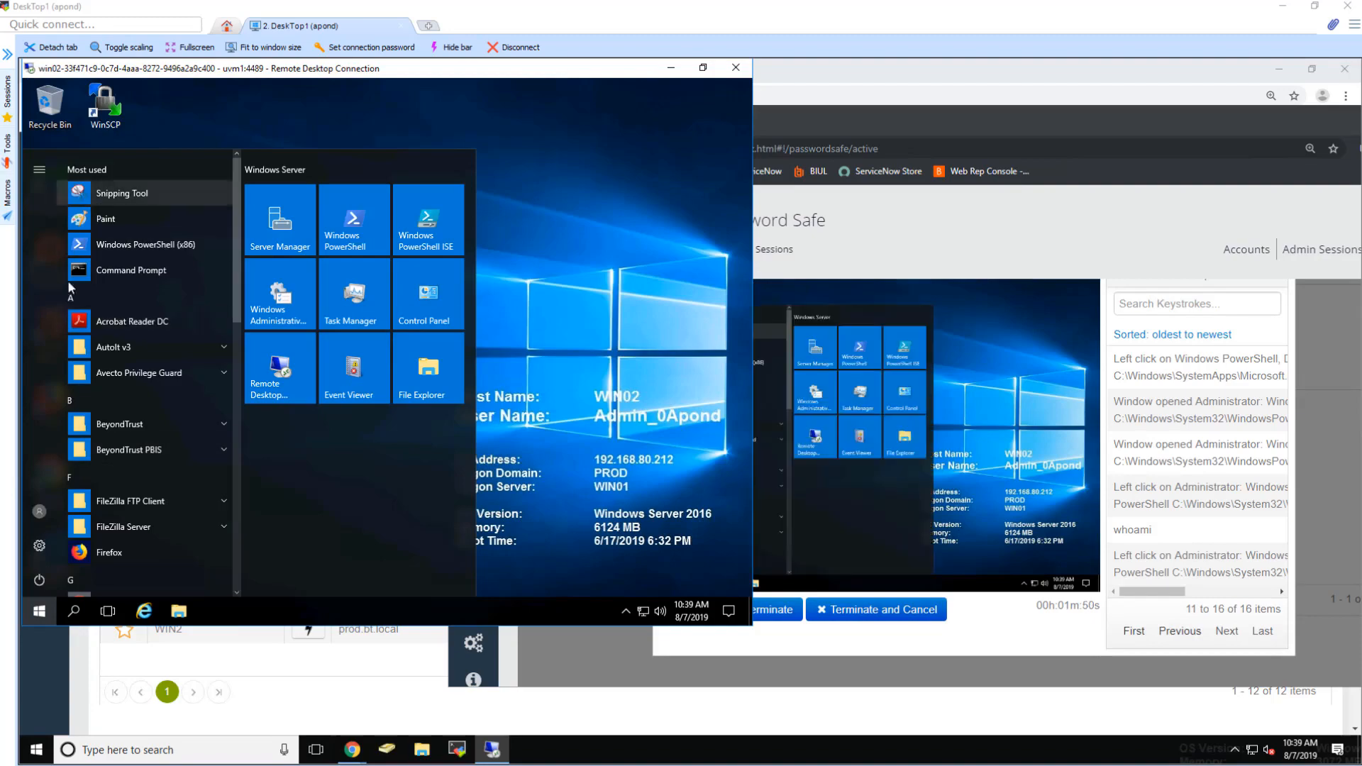
pyautogui.click(38, 511)
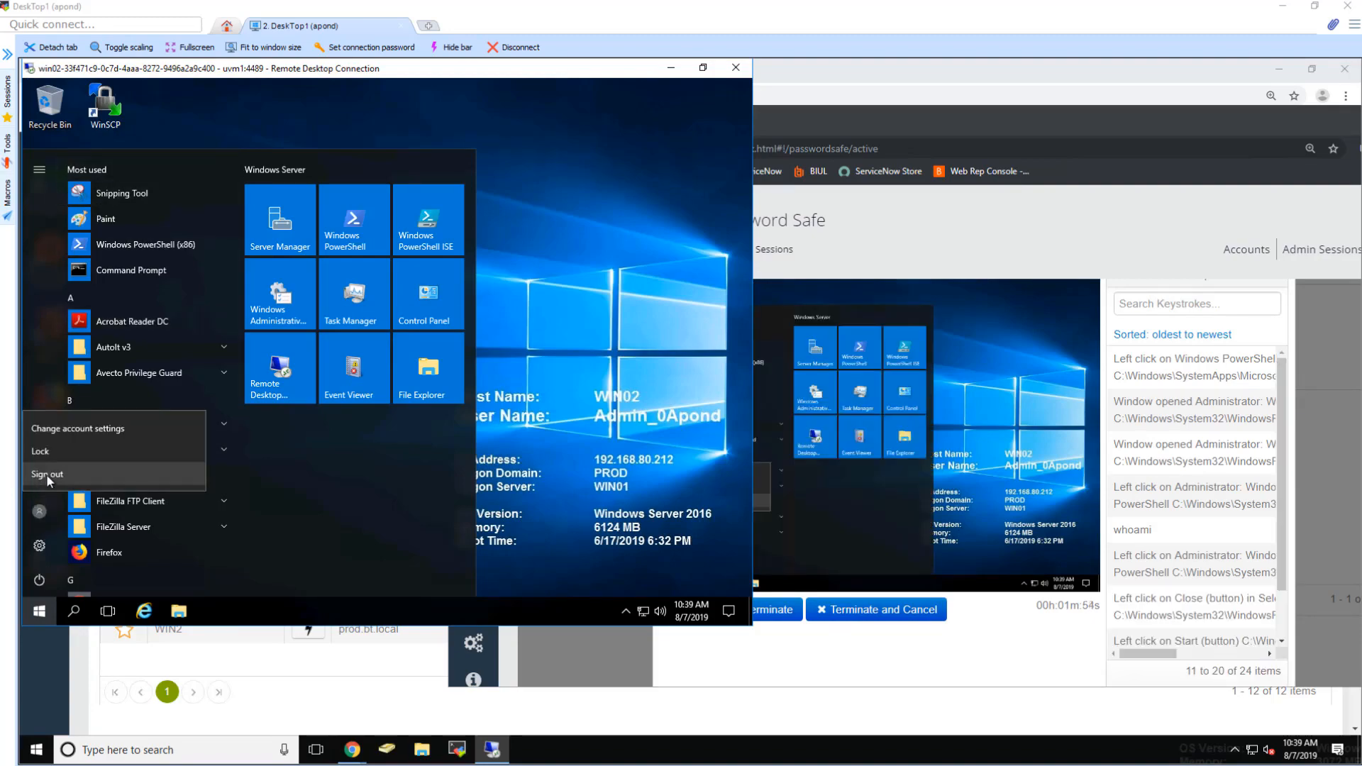
pyautogui.click(46, 474)
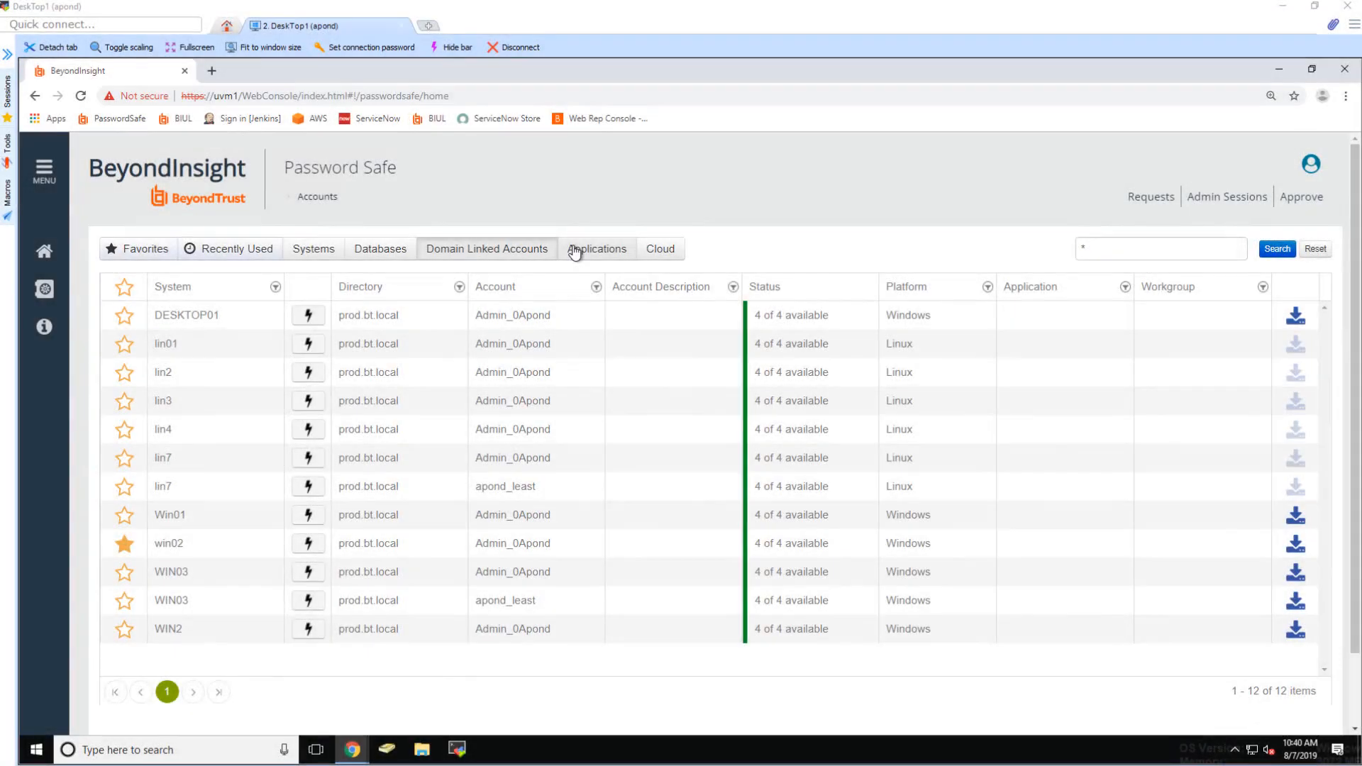
# Step: List the application accounts and select the ADUC account on win02
pyautogui.click(575, 250)
pyautogui.click(1051, 314)
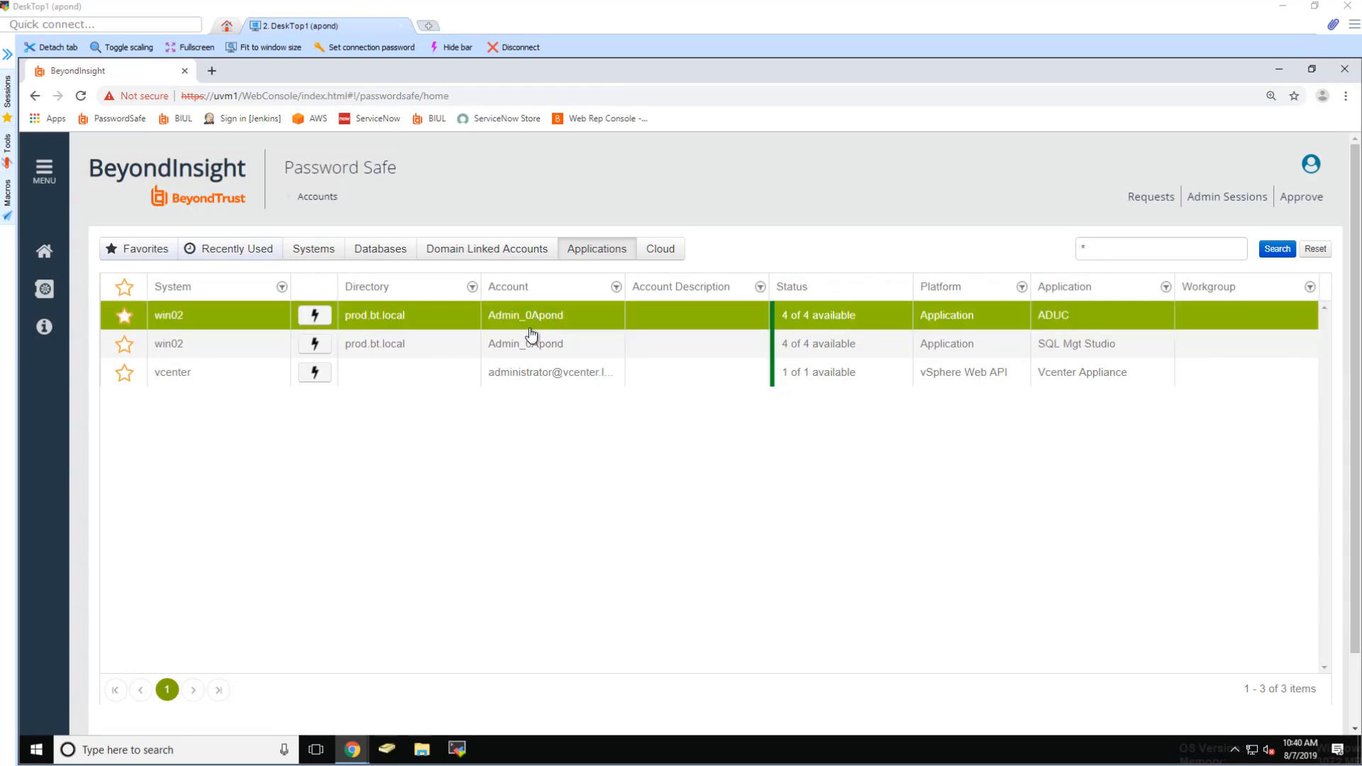
pyautogui.click(1086, 340)
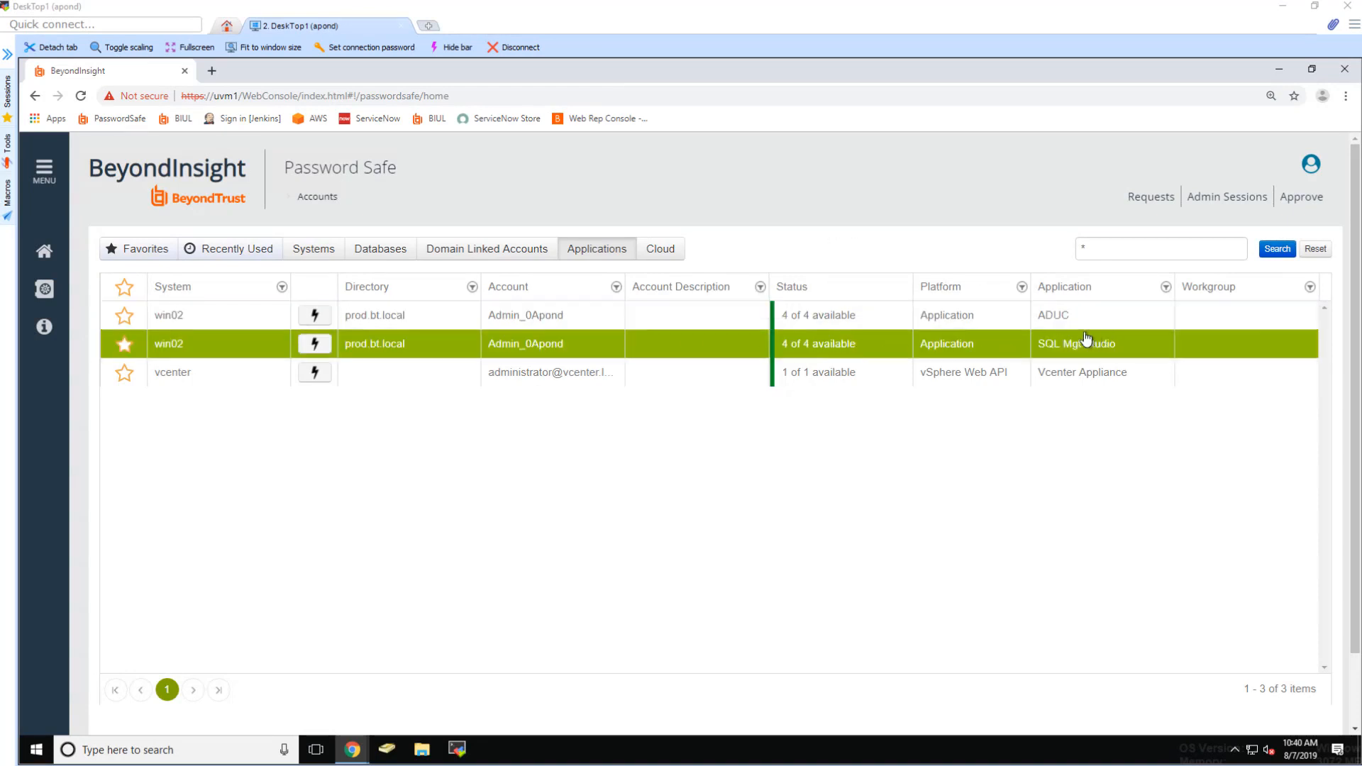
pyautogui.click(1050, 321)
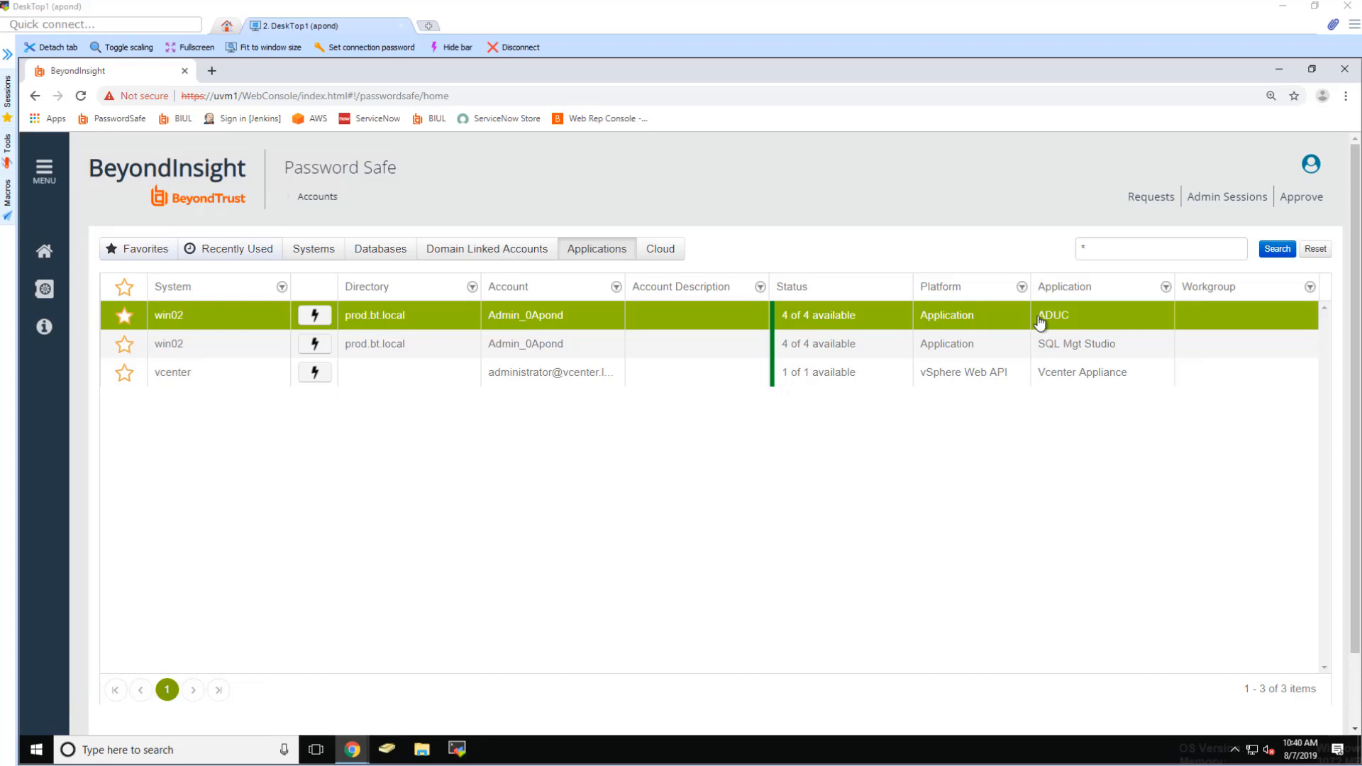
# Step: Request the ADUC account with reason "log me in" and launch the application session
pyautogui.click(322, 318)
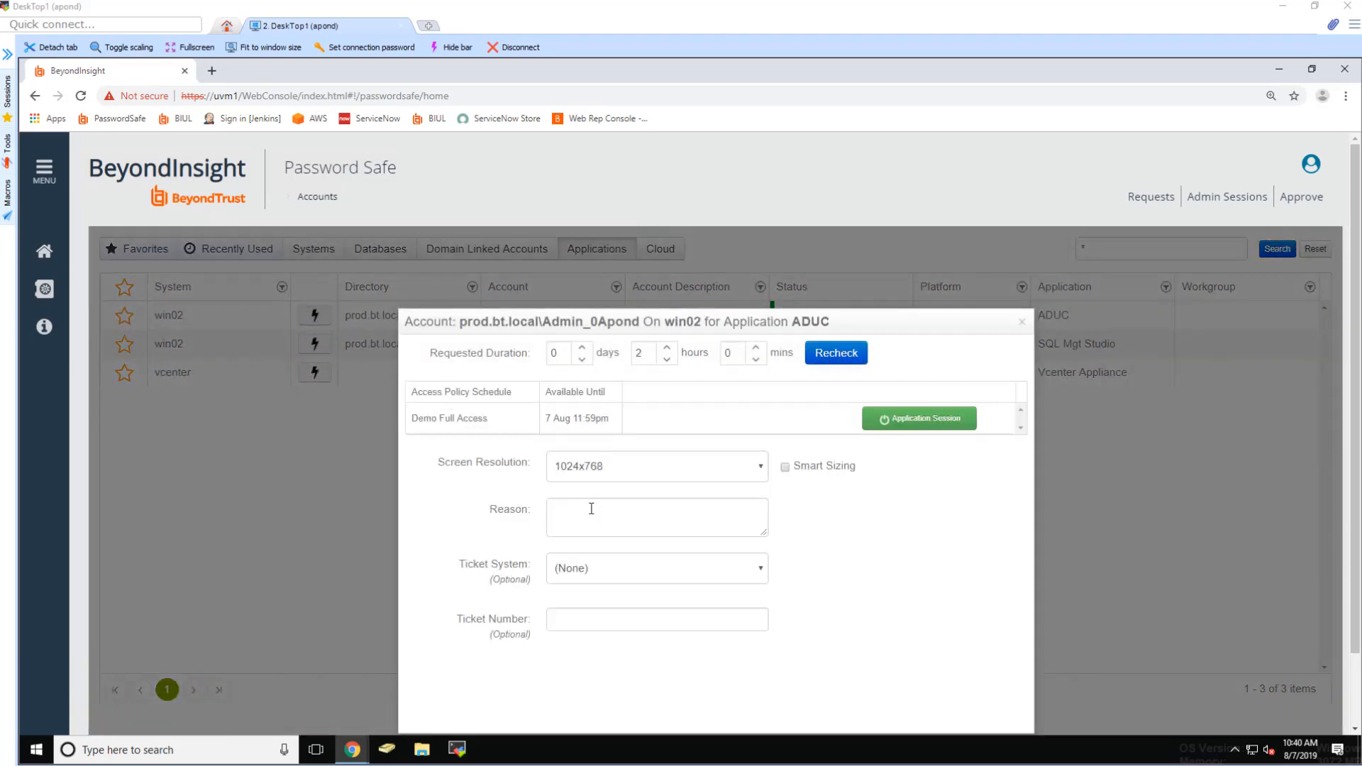
pyautogui.click(591, 508)
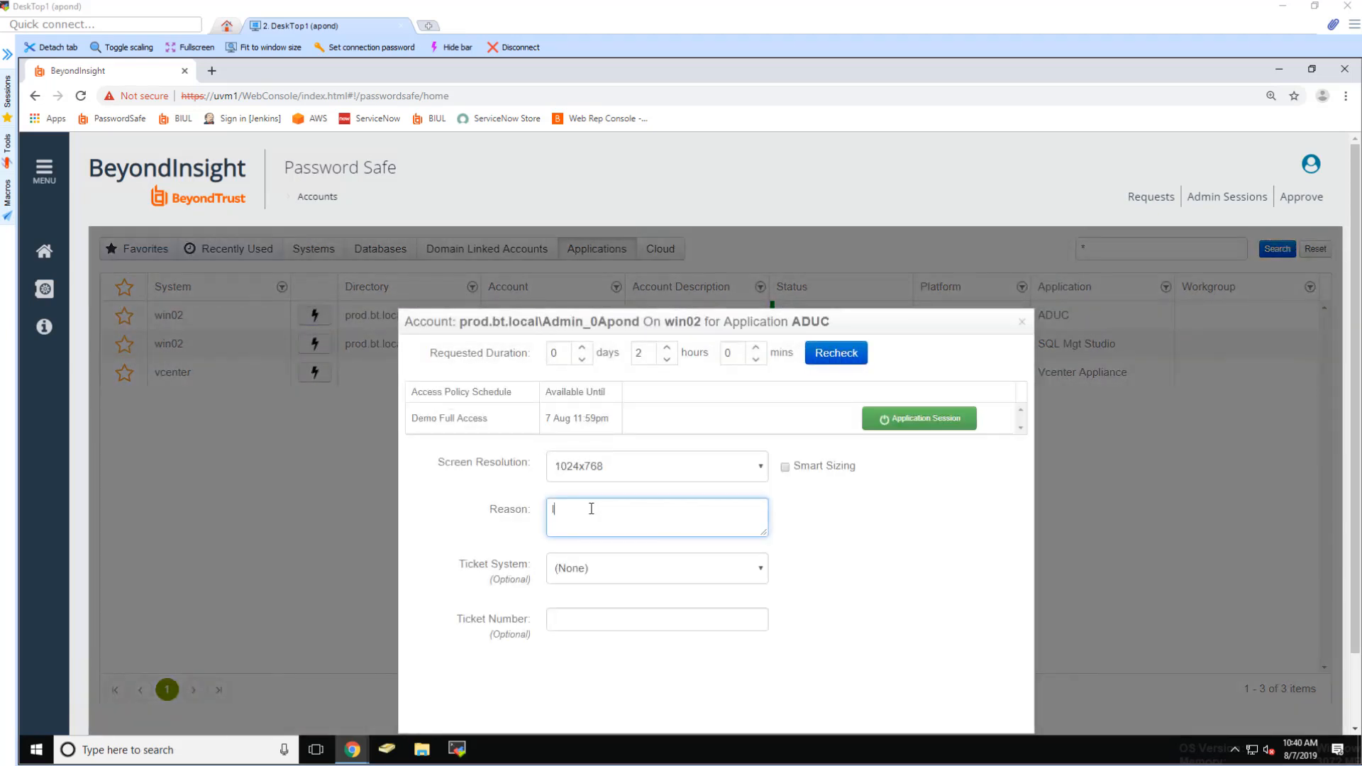
pyautogui.write('log me in')
pyautogui.click(919, 420)
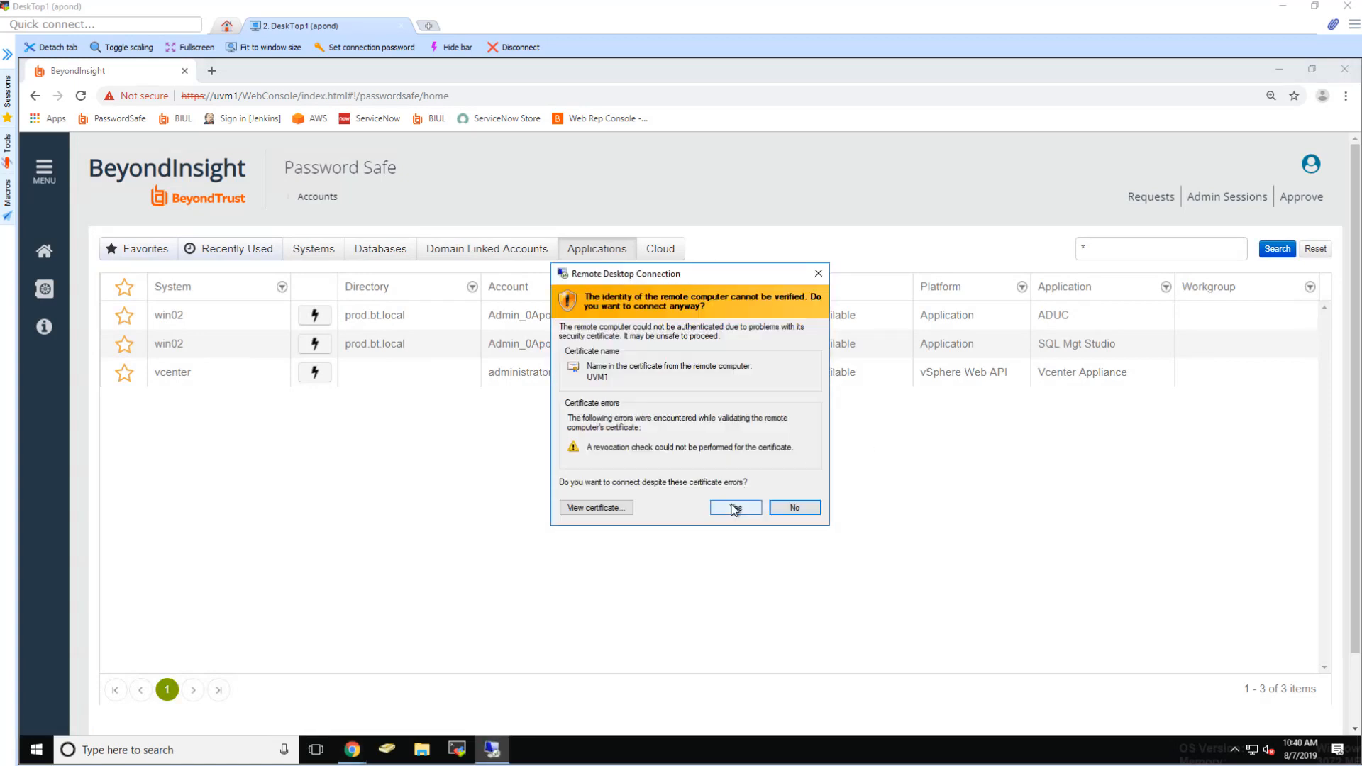
# Step: Accept the certificate, resize the remote window, and open then cancel New OU under Corp
pyautogui.click(734, 508)
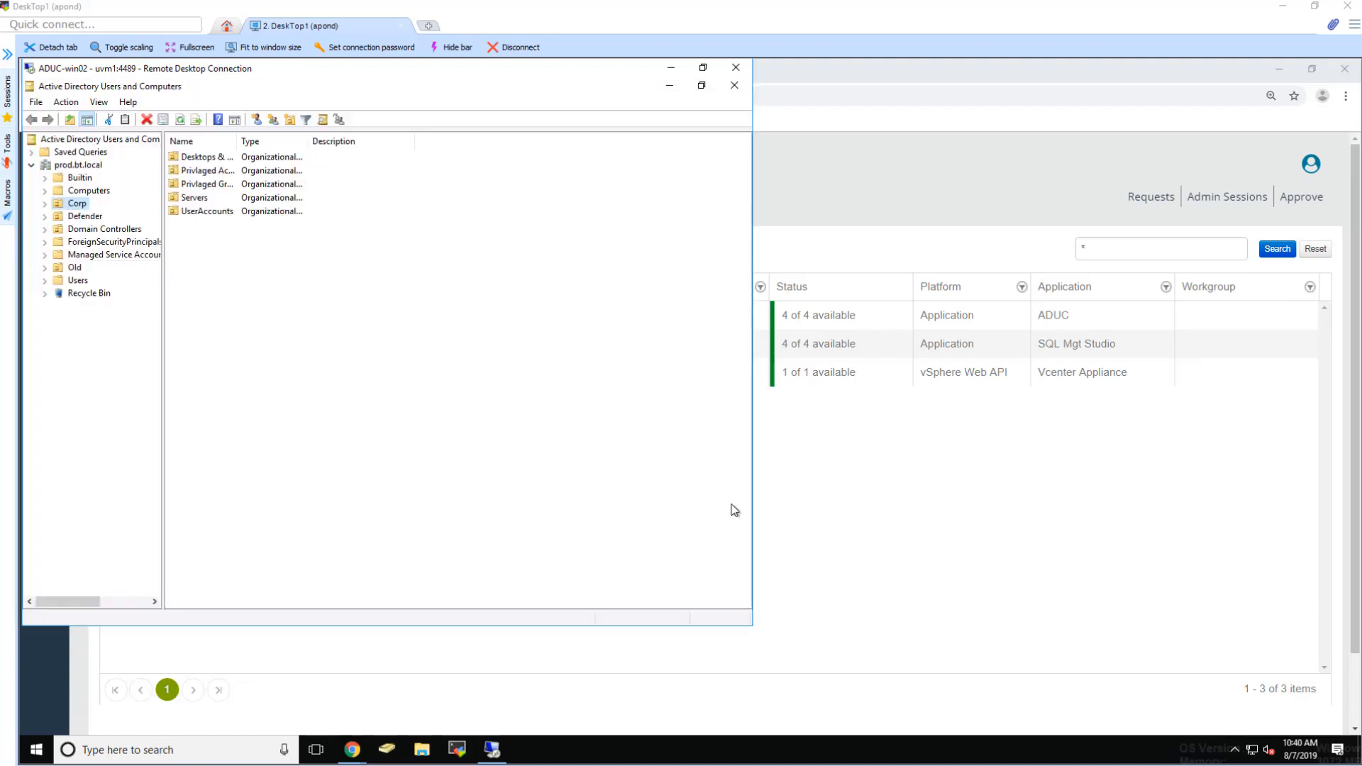
pyautogui.doubleClick(277, 76)
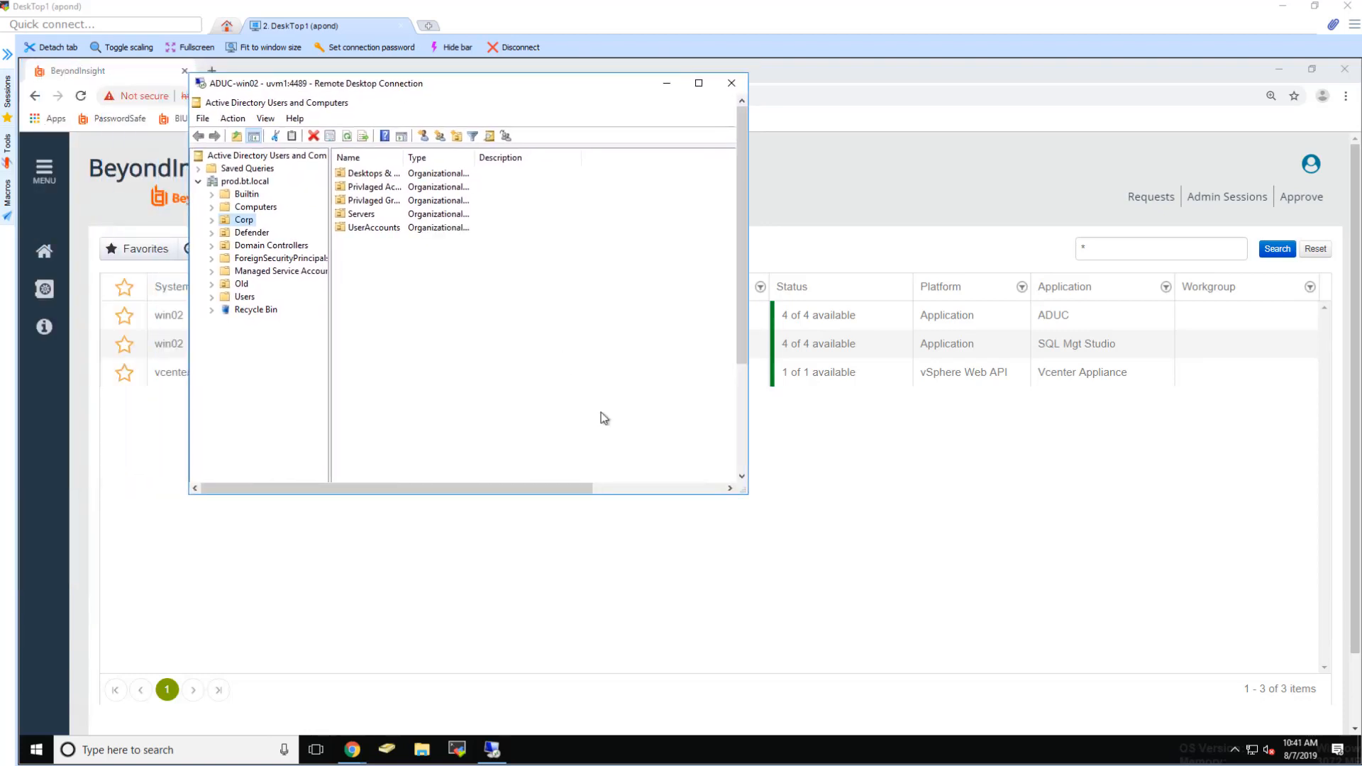
pyautogui.moveTo(748, 492); pyautogui.dragTo(944, 678)
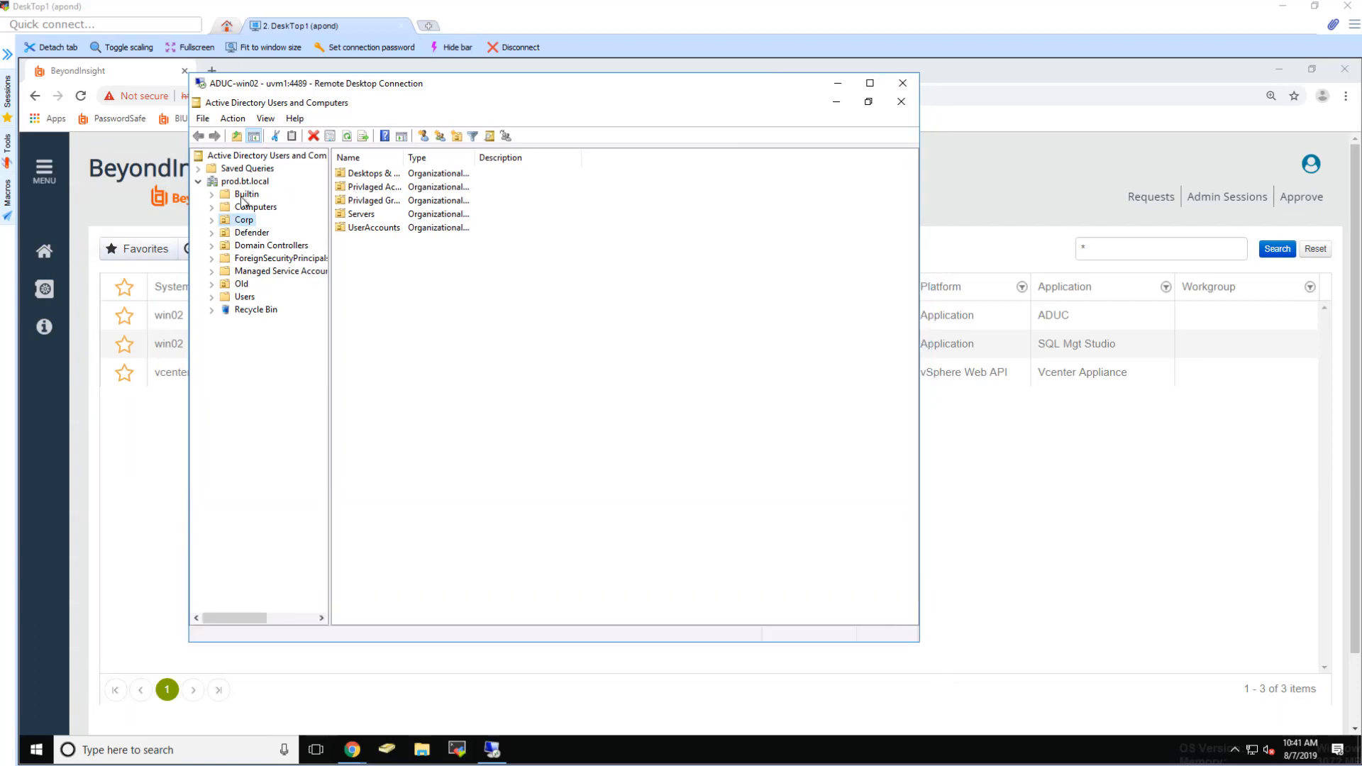
pyautogui.click(456, 136)
pyautogui.click(423, 354)
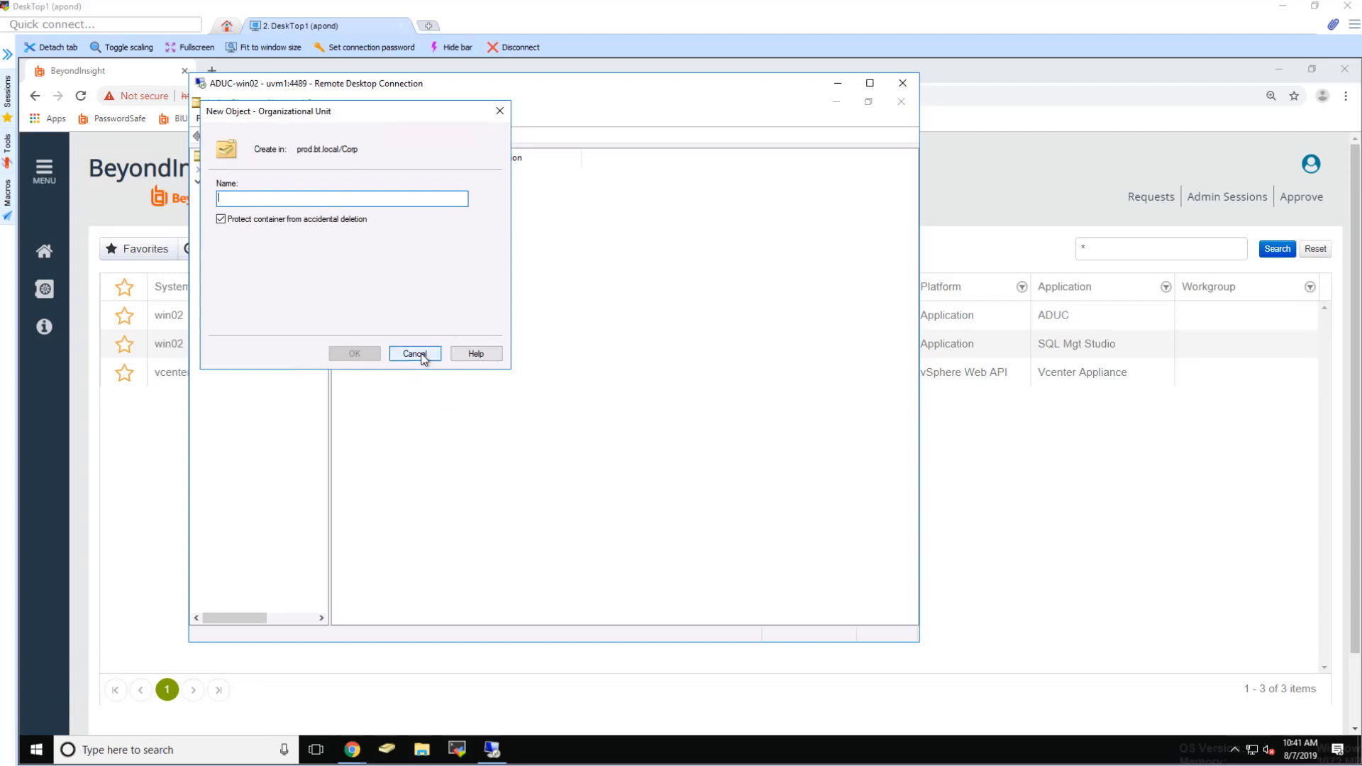
# Step: Restore, move and re-maximize the ADUC window, then close the ADUC session
pyautogui.click(869, 102)
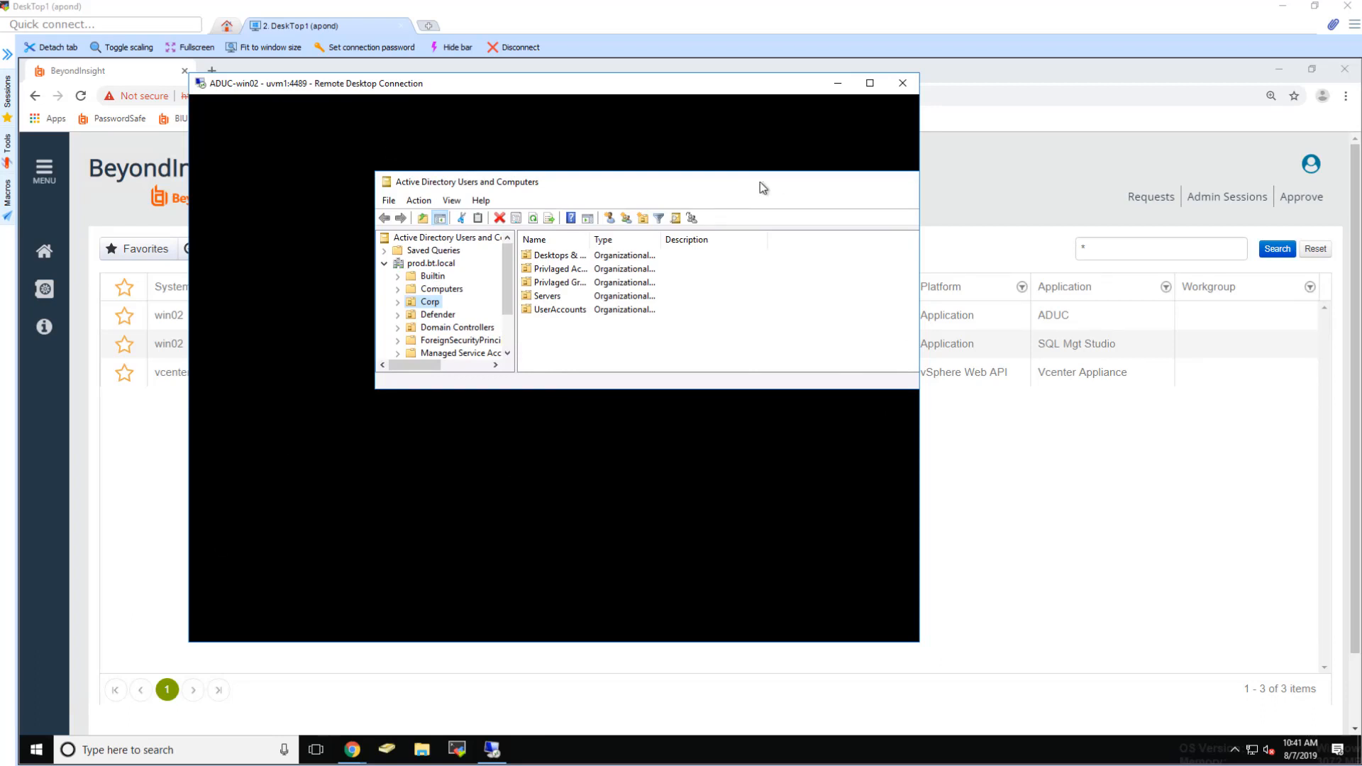
pyautogui.moveTo(760, 182); pyautogui.dragTo(547, 198)
pyautogui.click(831, 197)
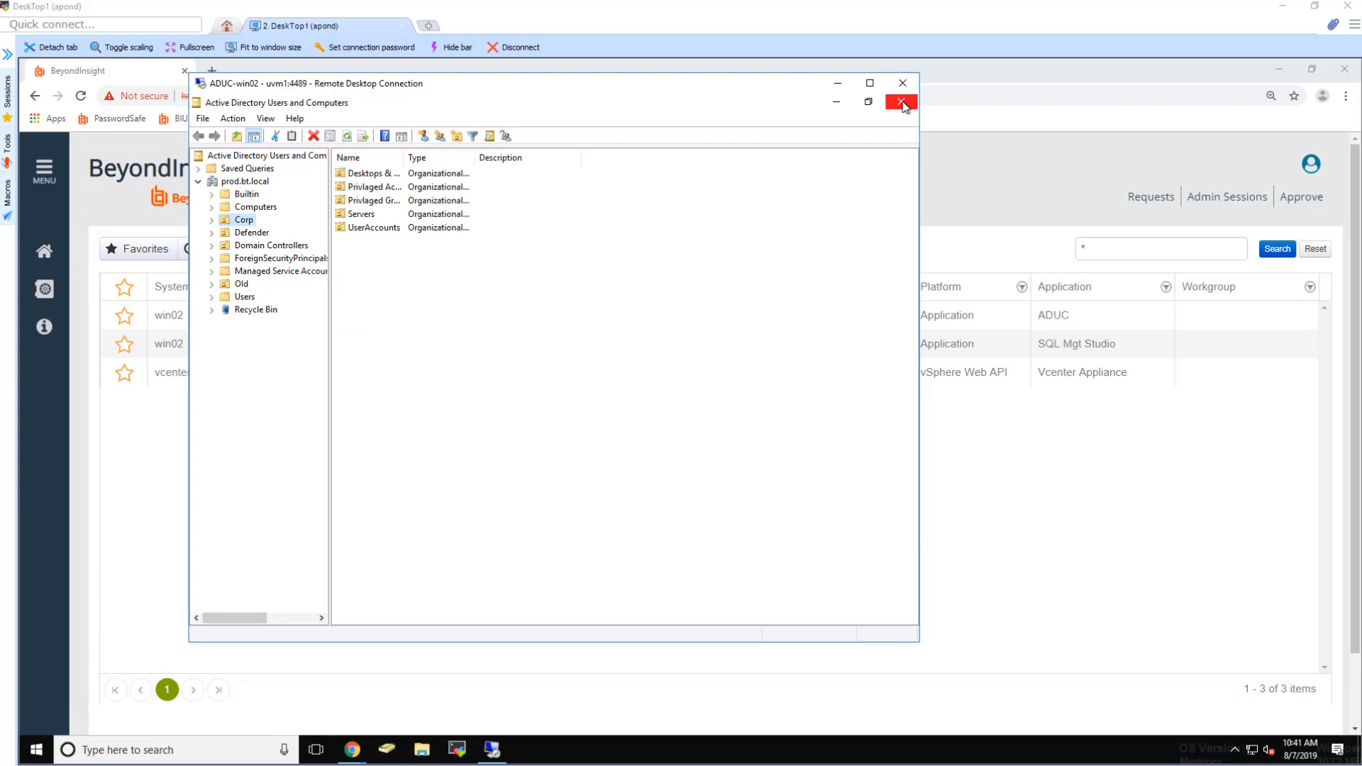
pyautogui.click(901, 103)
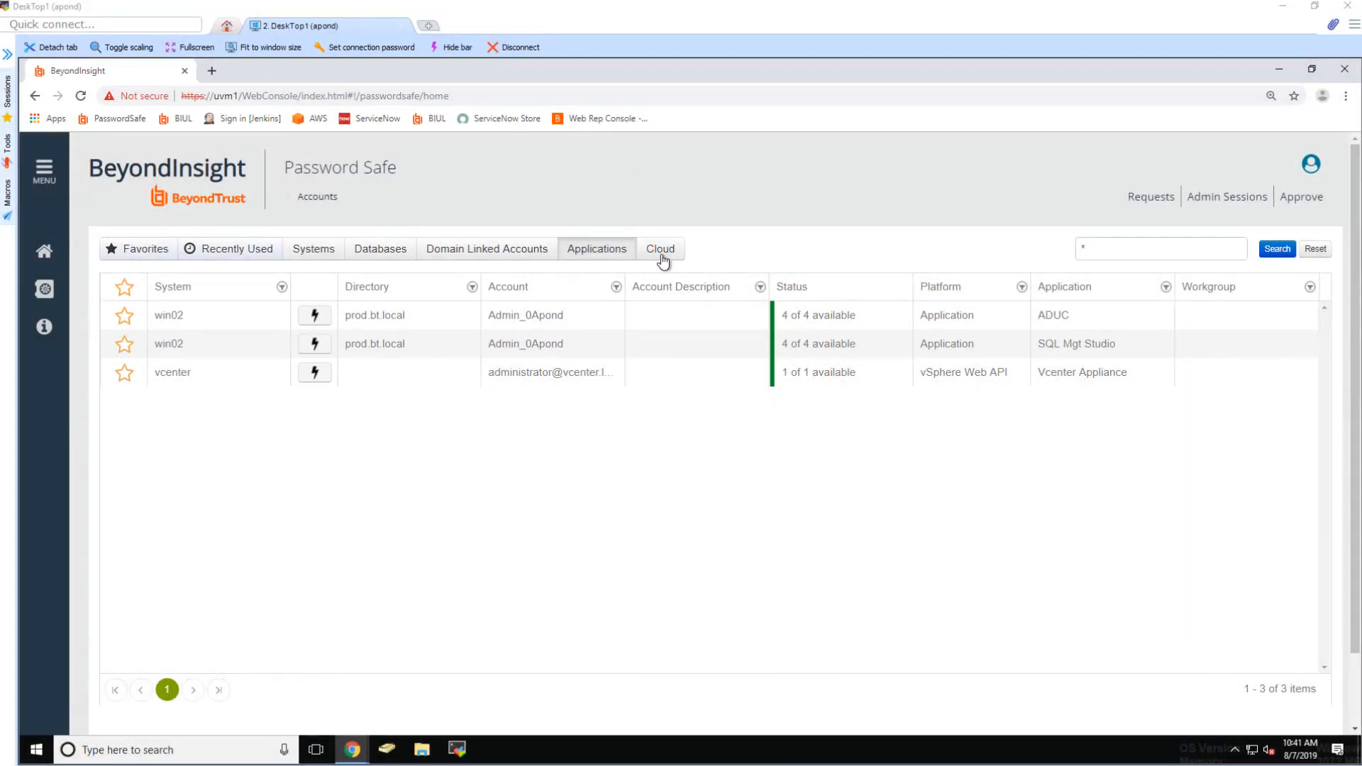
# Step: Request the Azure-Prod Cloud Shell account with reason "webUI check out" and launch the session
pyautogui.click(662, 255)
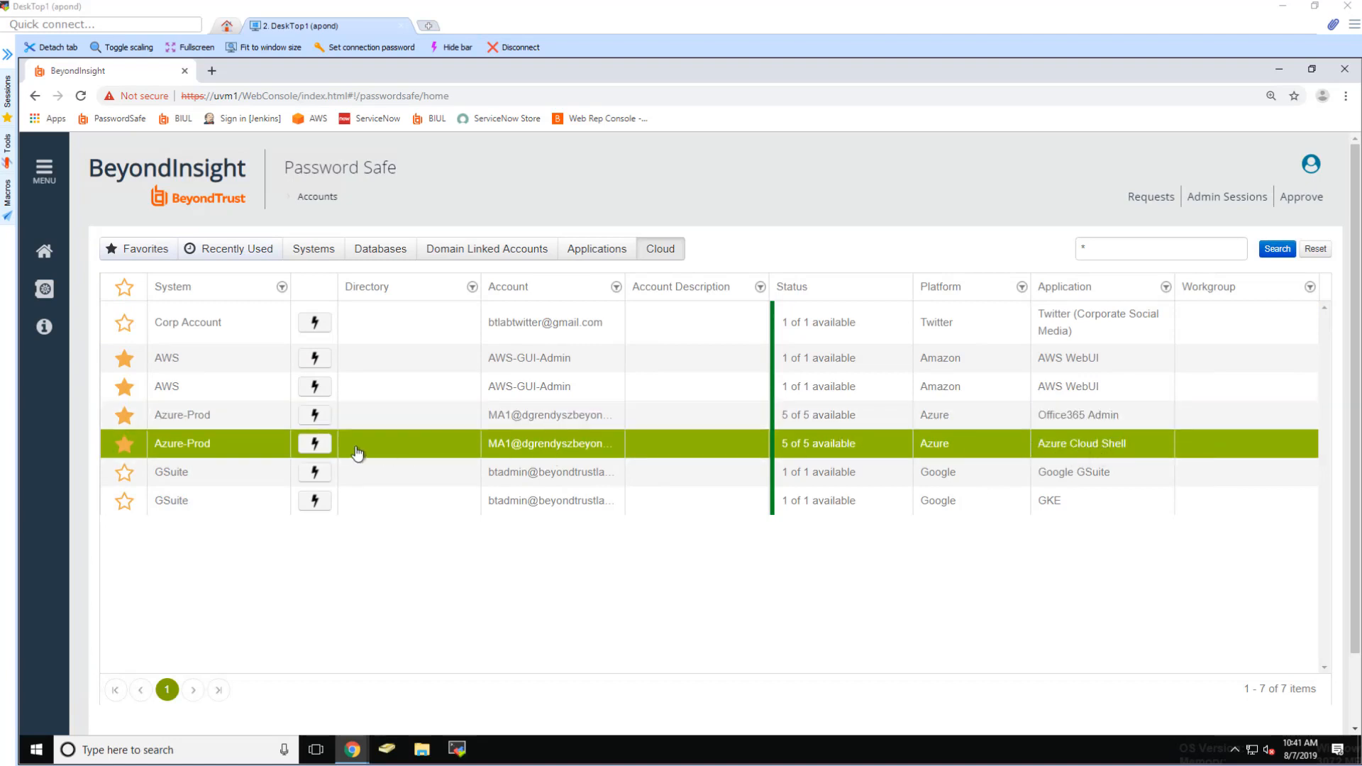
pyautogui.click(314, 443)
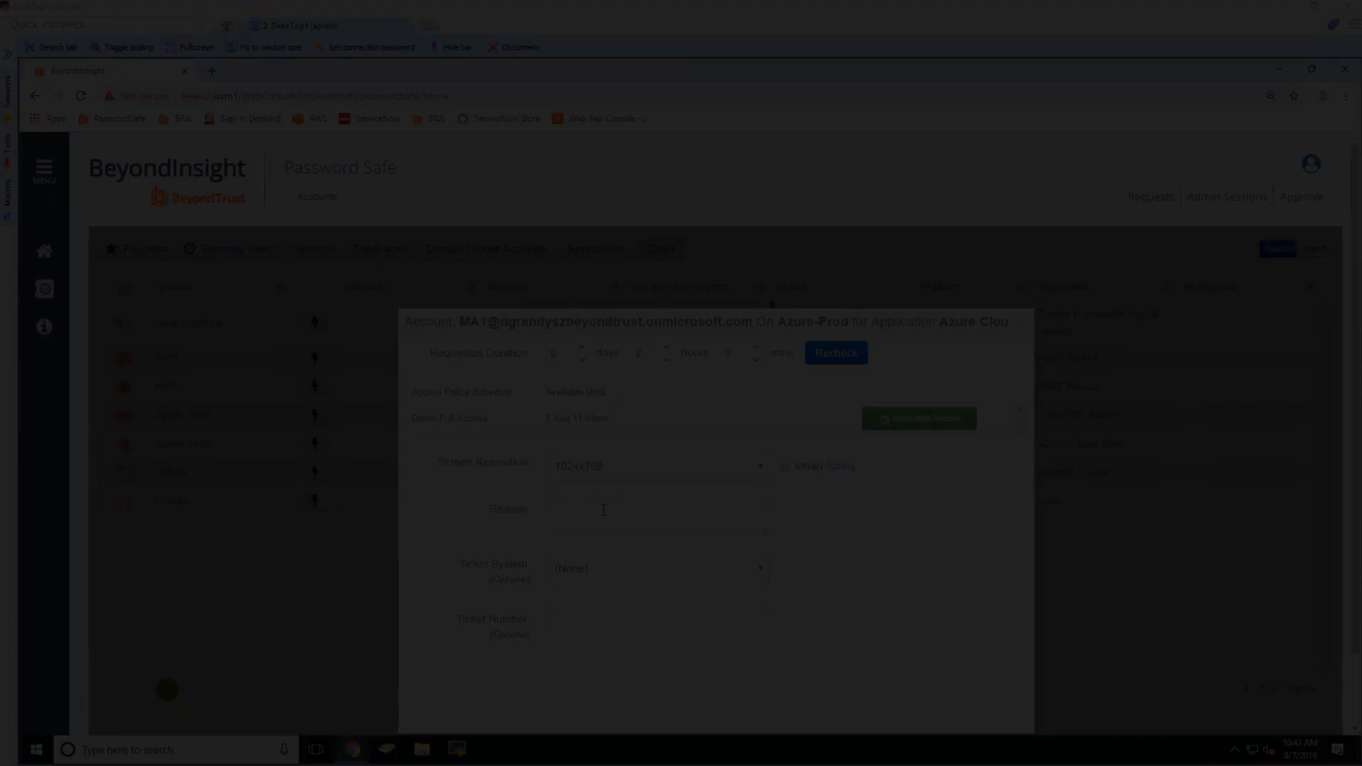
pyautogui.click(603, 511)
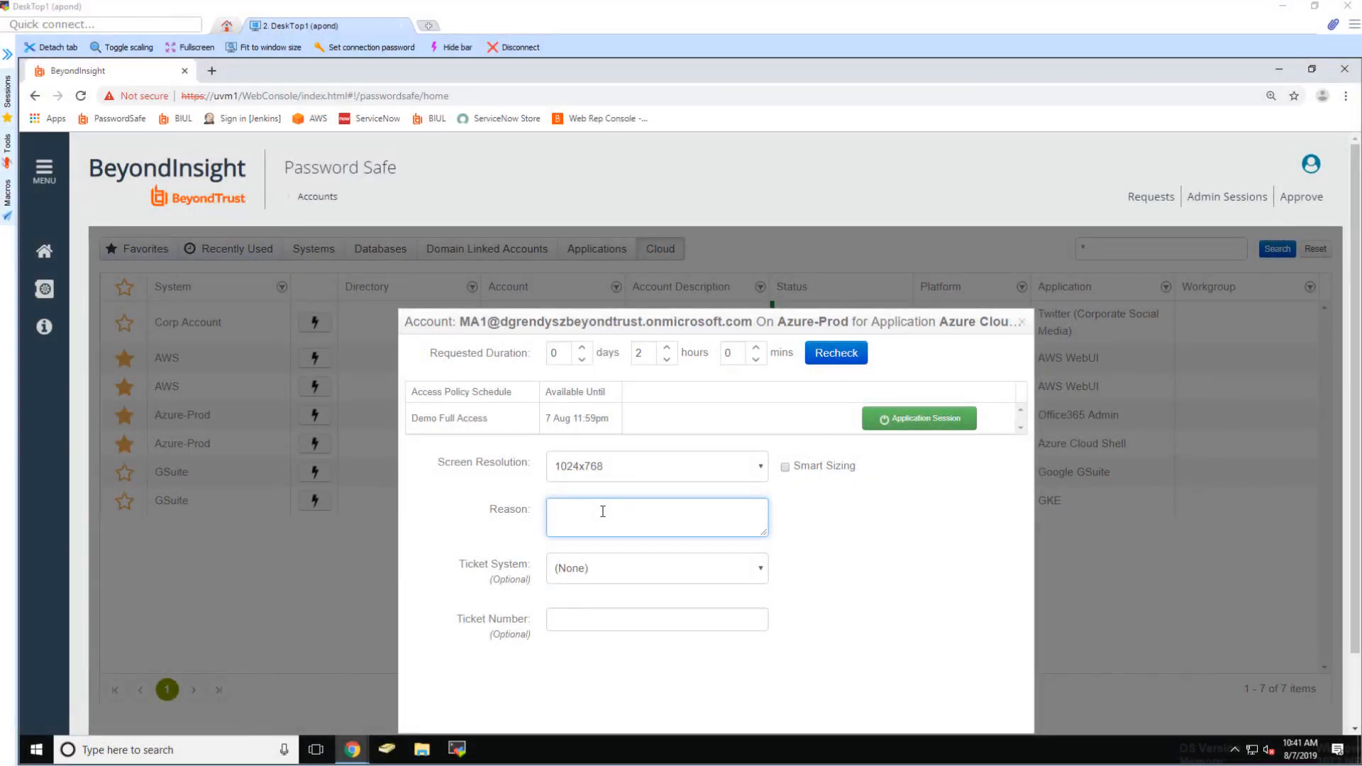
pyautogui.write('webUI check out')
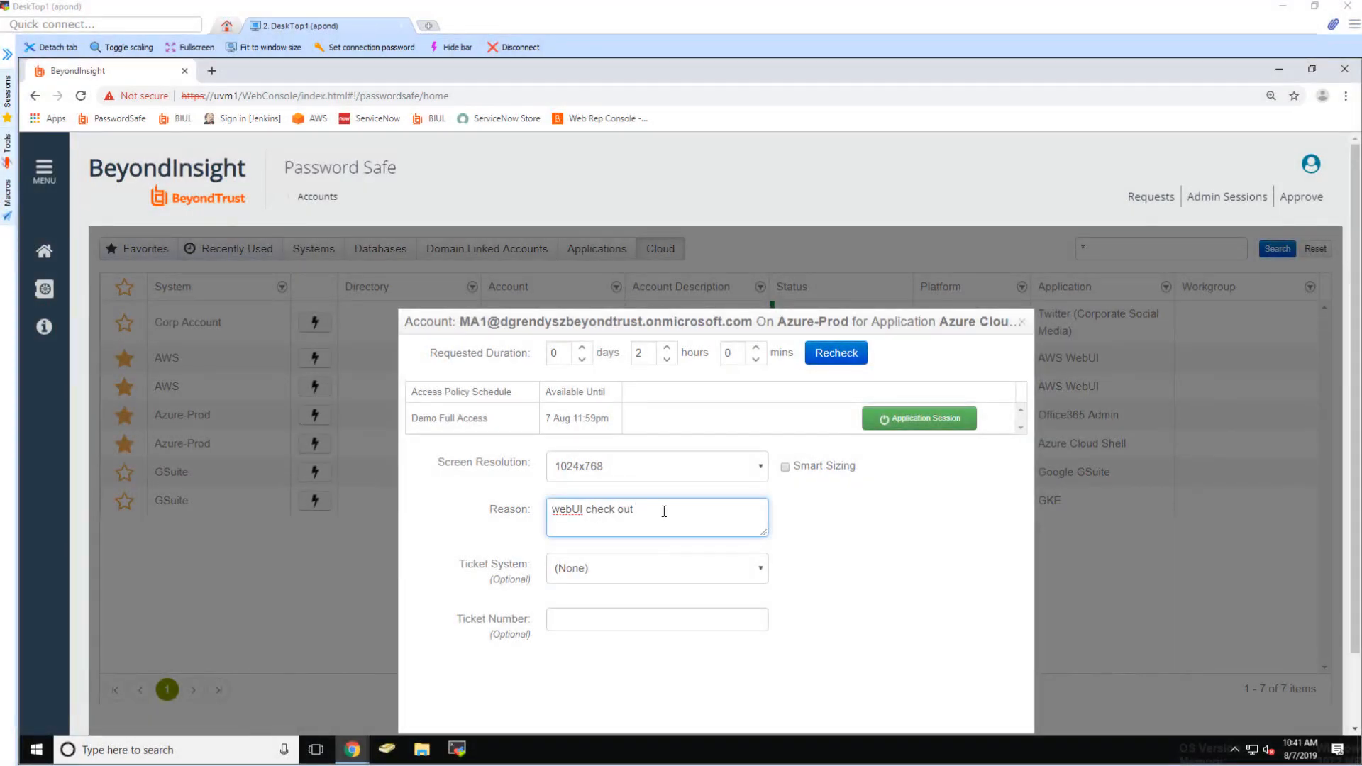
pyautogui.click(949, 419)
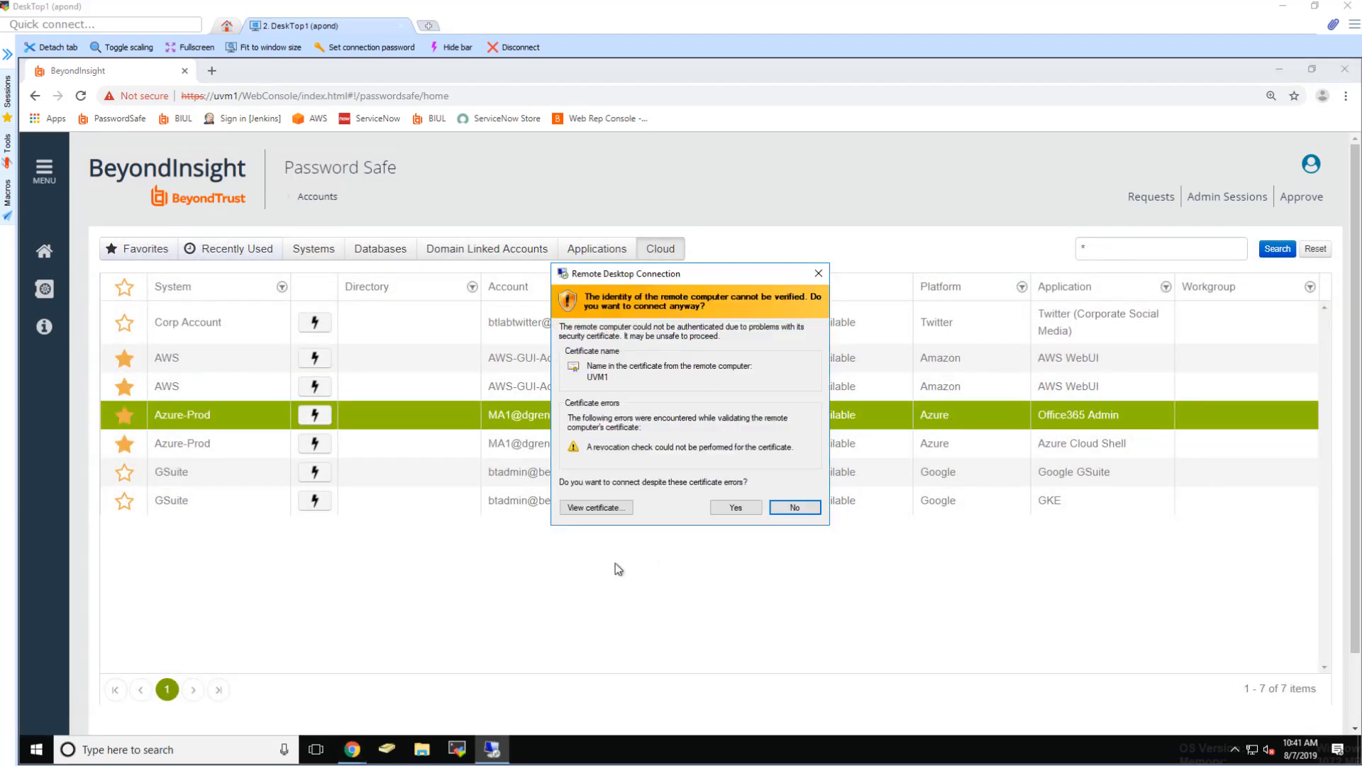
# Step: Accept the certificate, decline storing the password, and run az in Cloud Shell
pyautogui.click(752, 508)
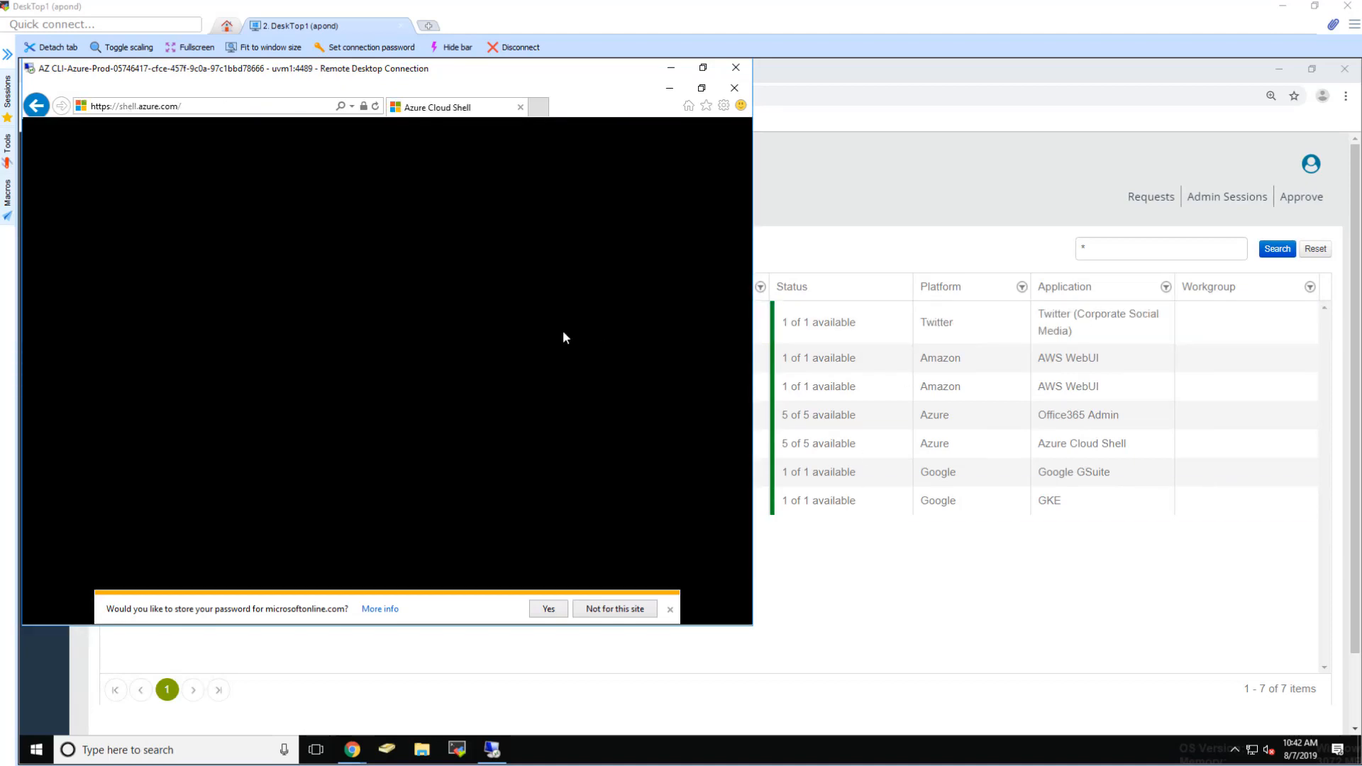
pyautogui.click(671, 608)
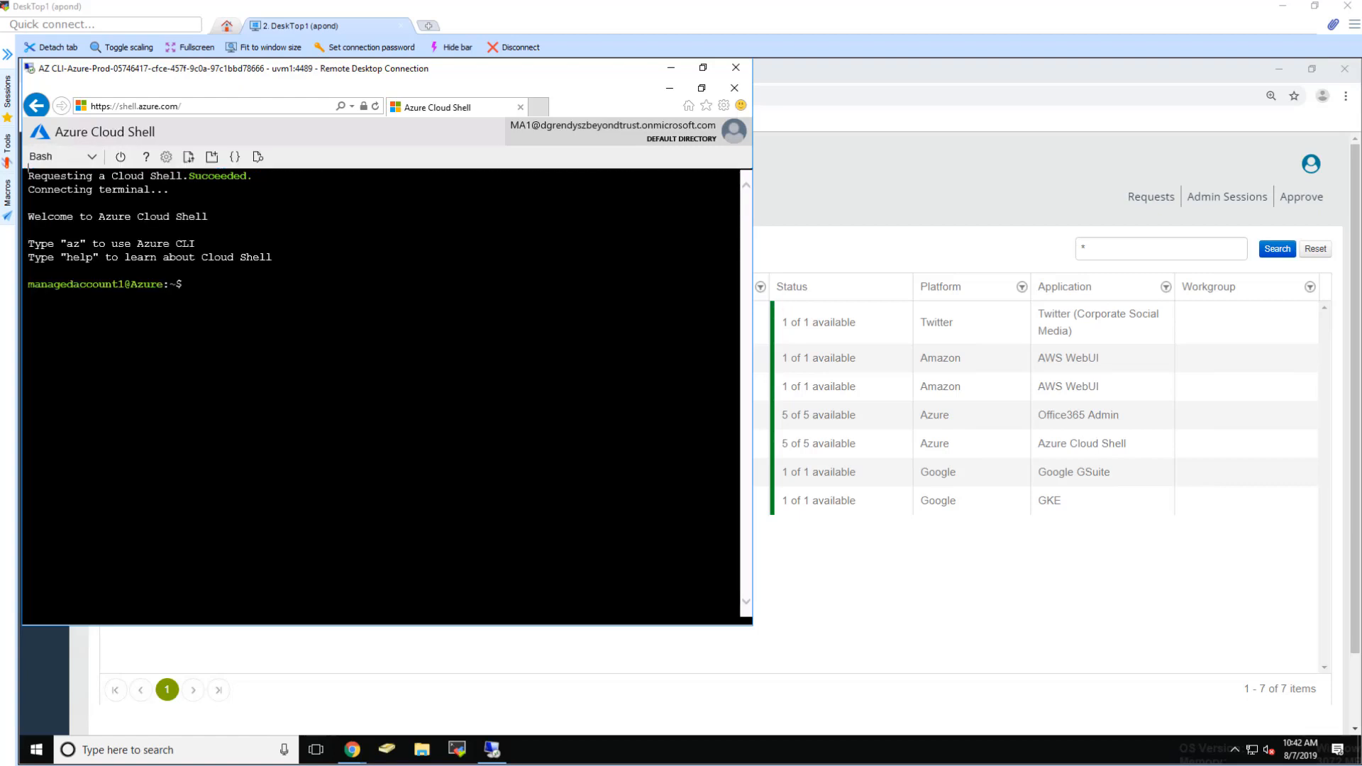
pyautogui.press('Return')
pyautogui.press('Return')
pyautogui.press('Return')
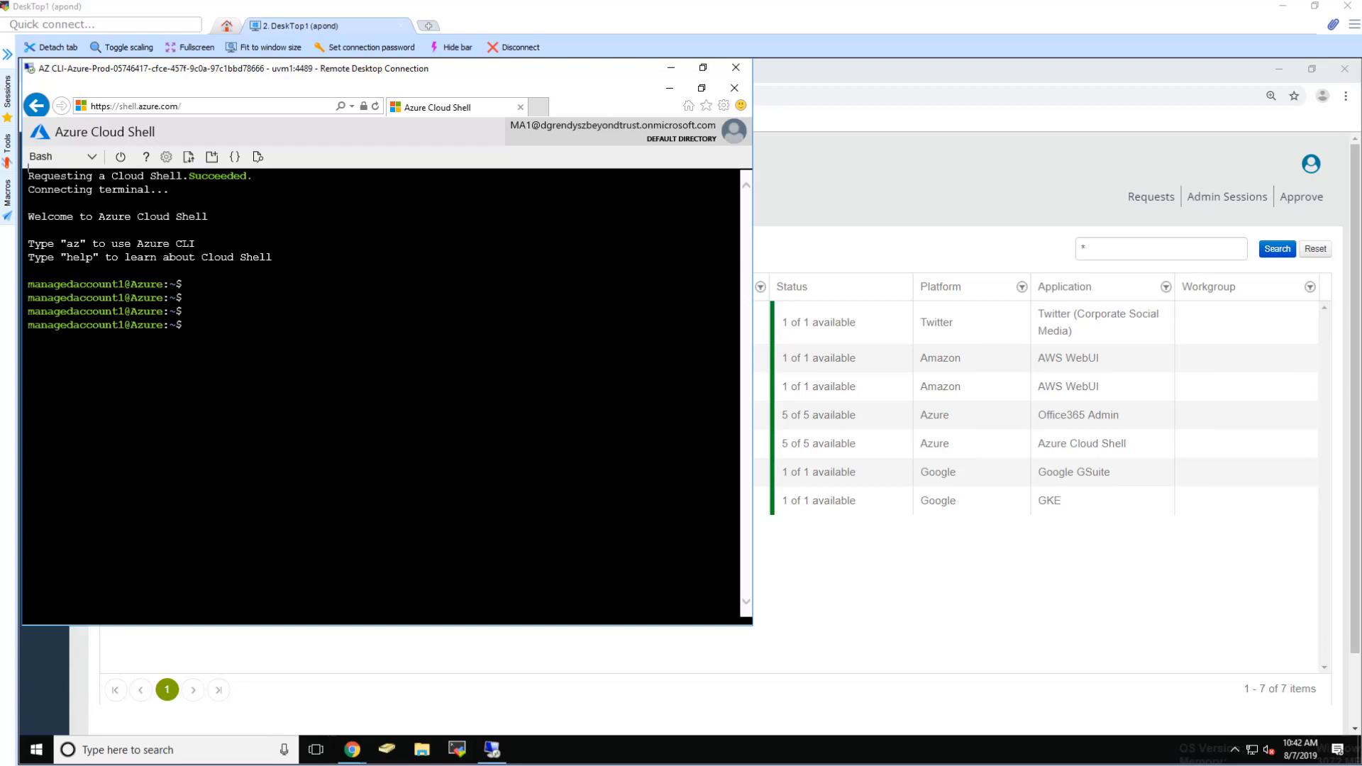
pyautogui.write('az')
pyautogui.press('Return')
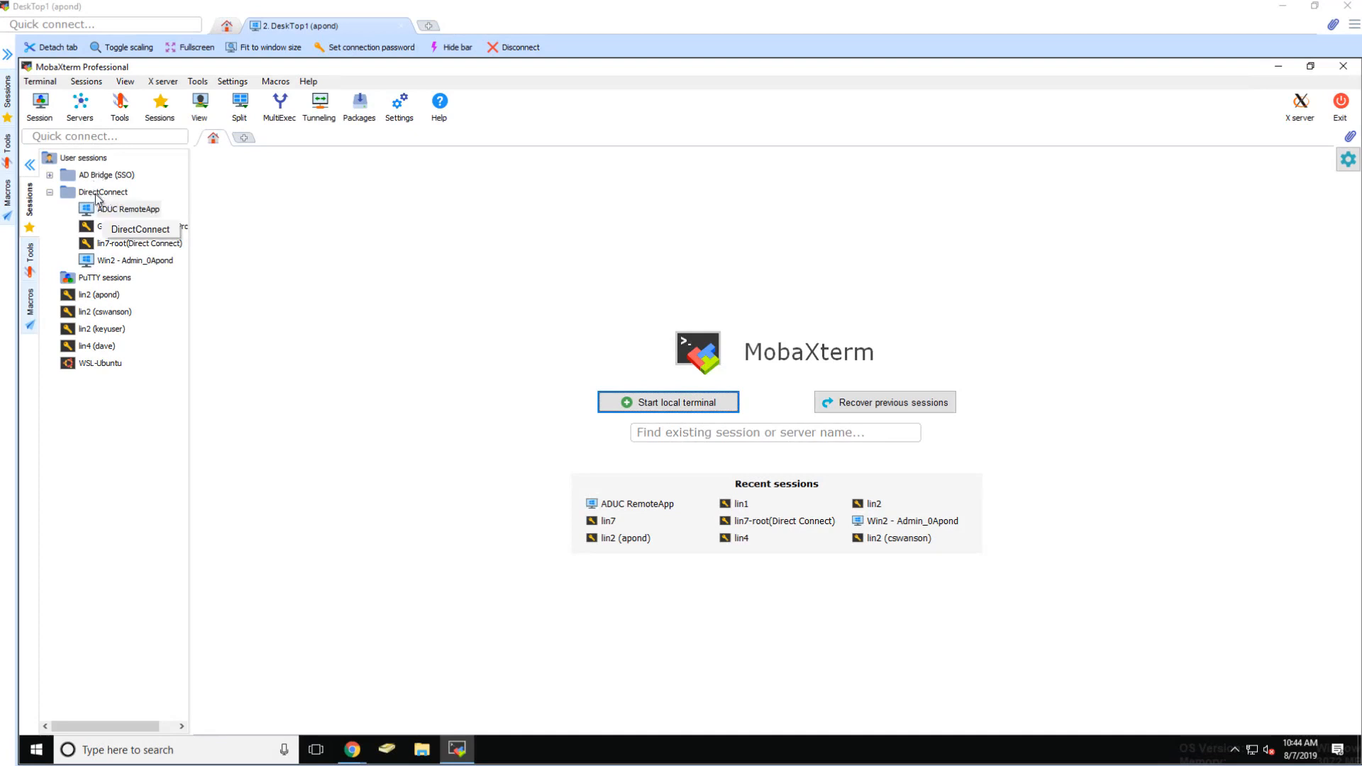
# Step: Open the Win2 session's settings for editing from its right-click menu
pyautogui.click(49, 175)
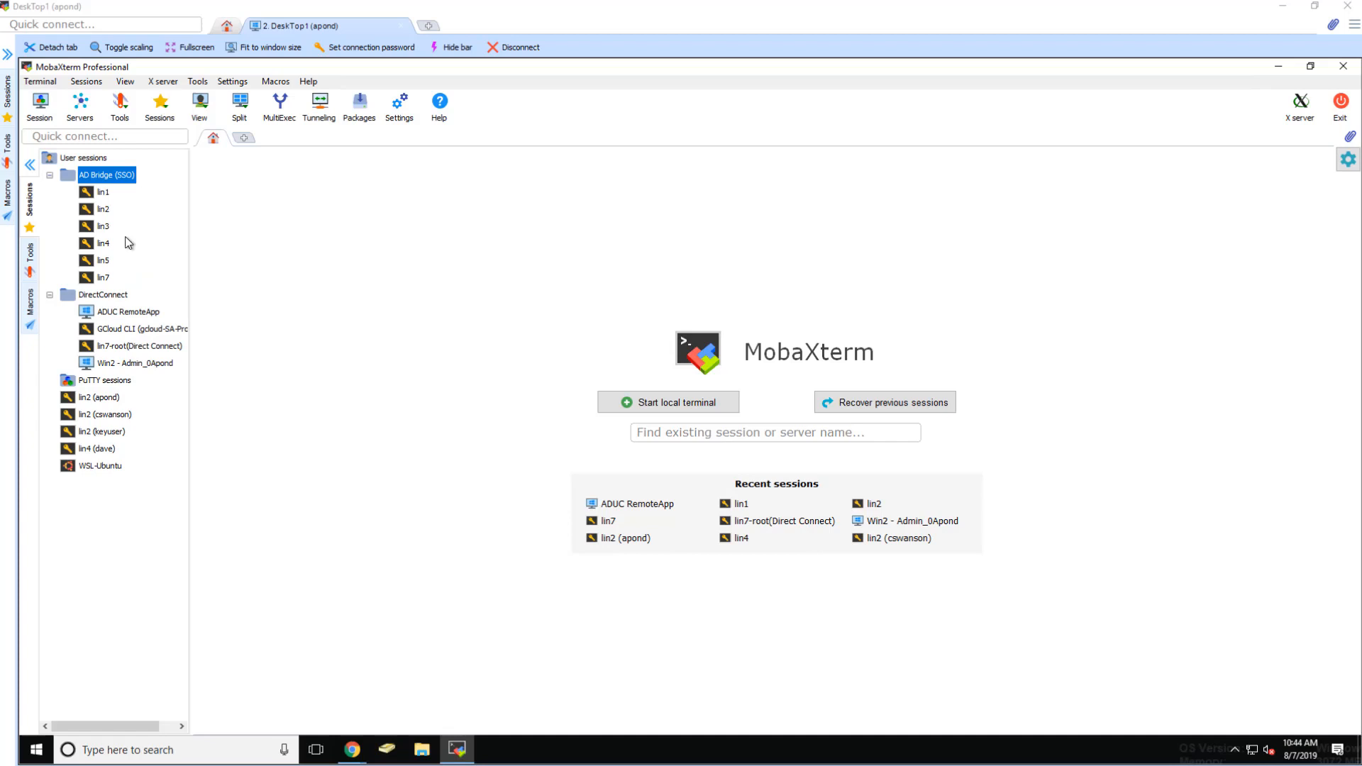
pyautogui.click(50, 175)
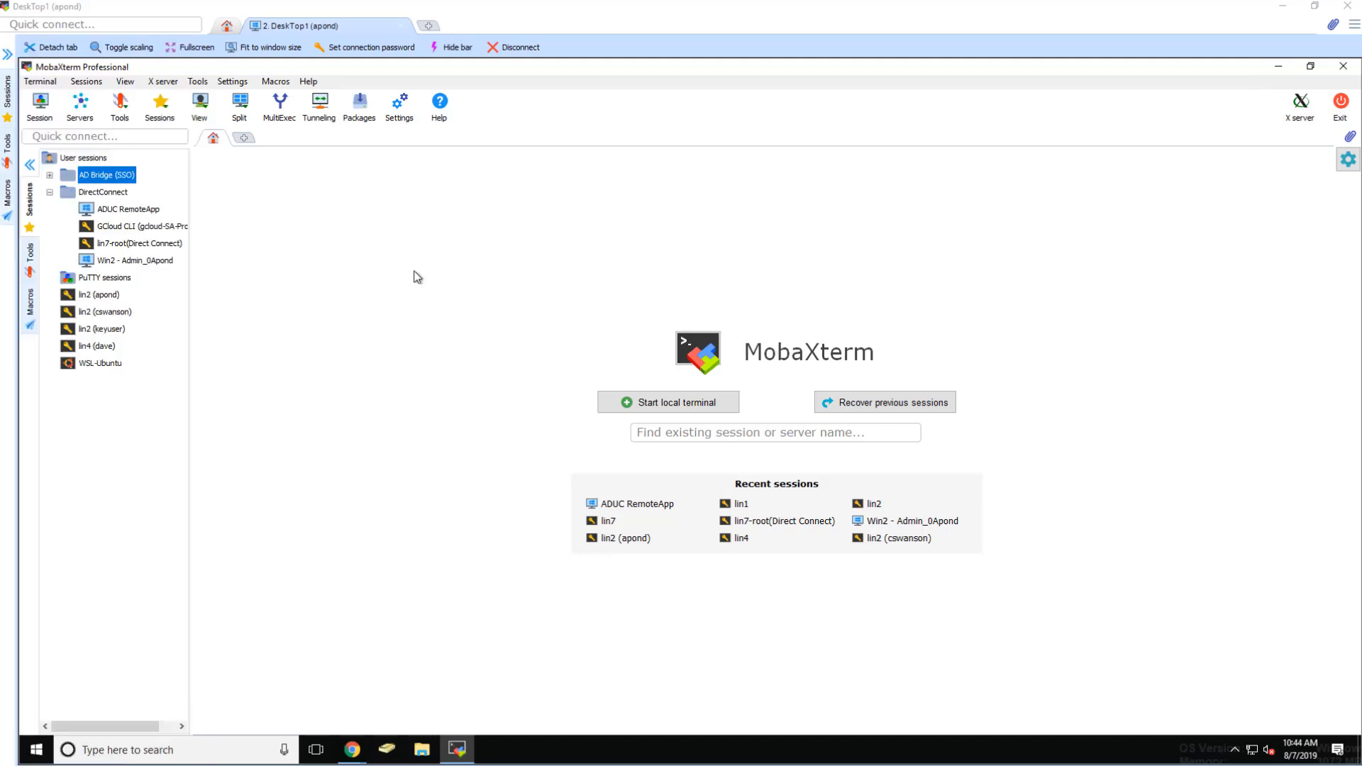
pyautogui.moveTo(134, 225)
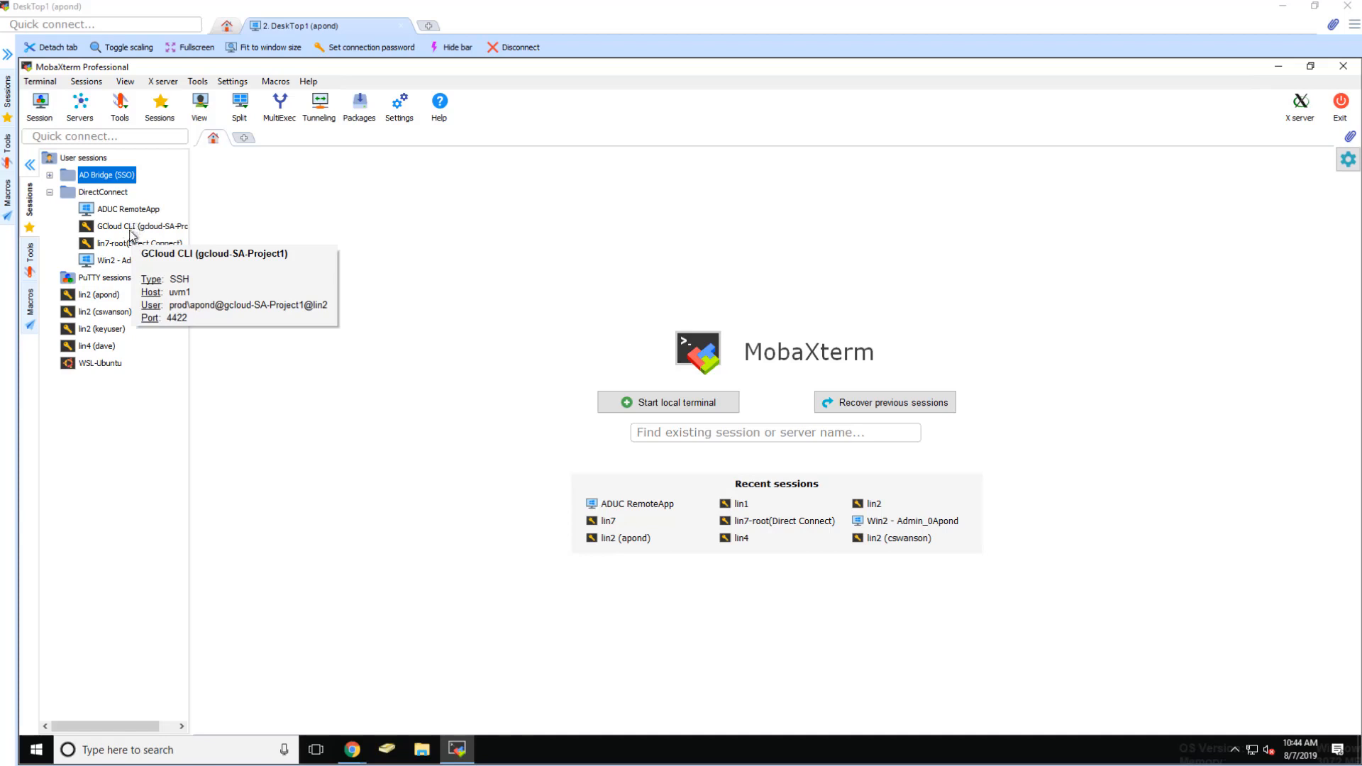
pyautogui.rightClick(111, 261)
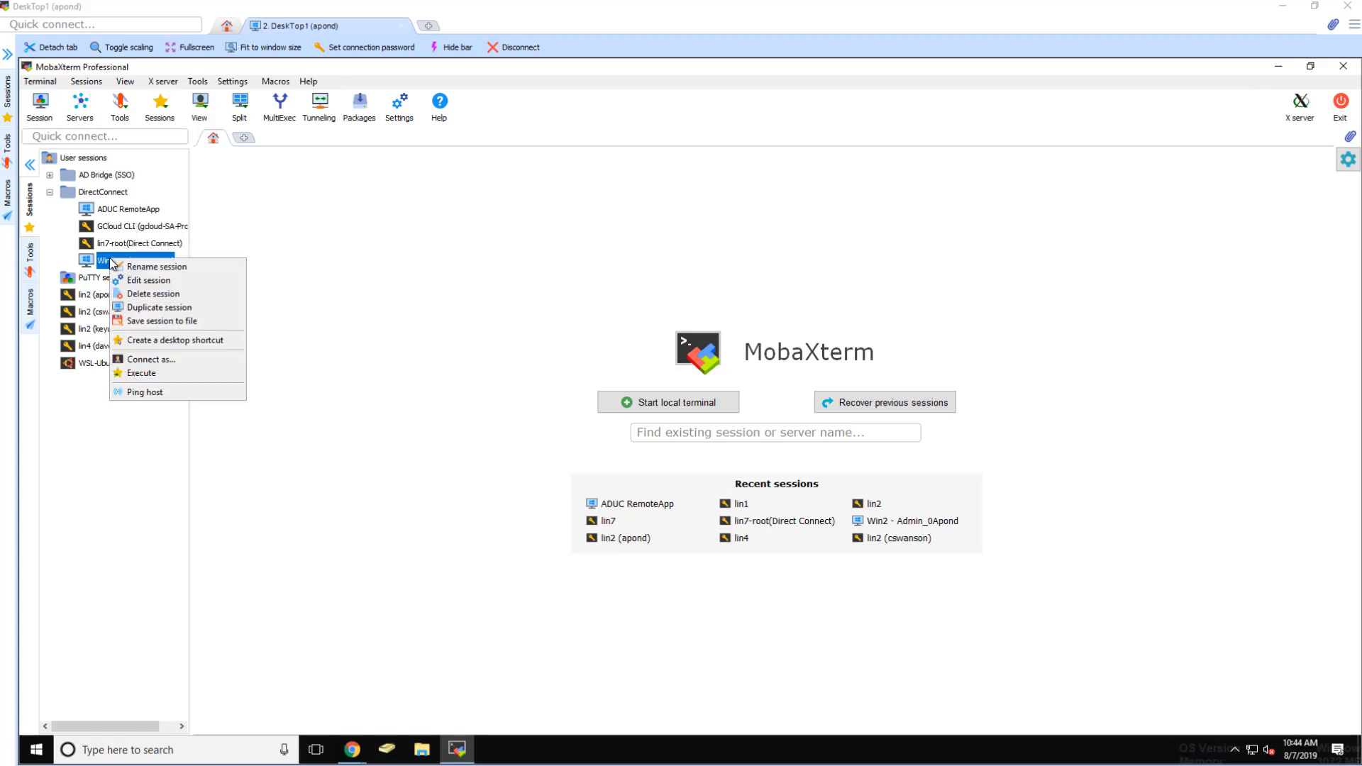
pyautogui.click(332, 256)
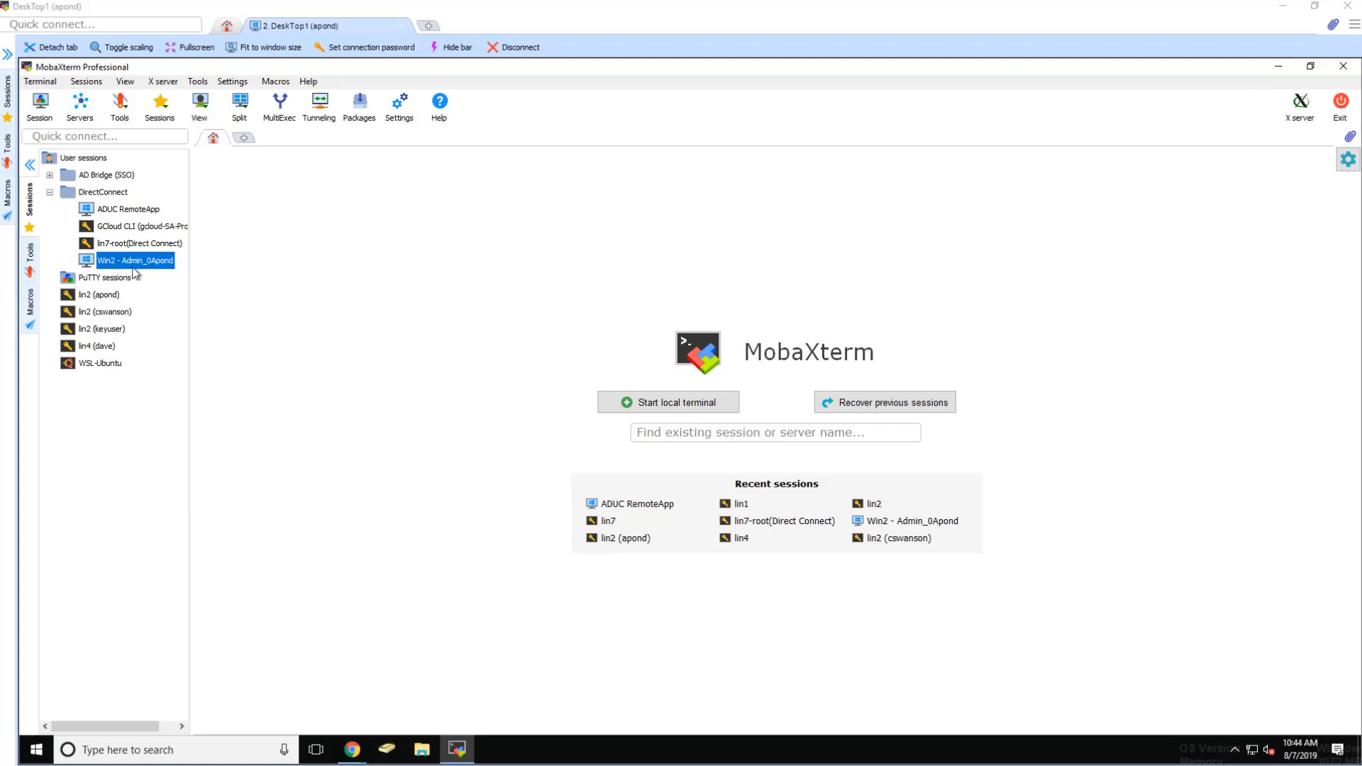
pyautogui.moveTo(105, 270)
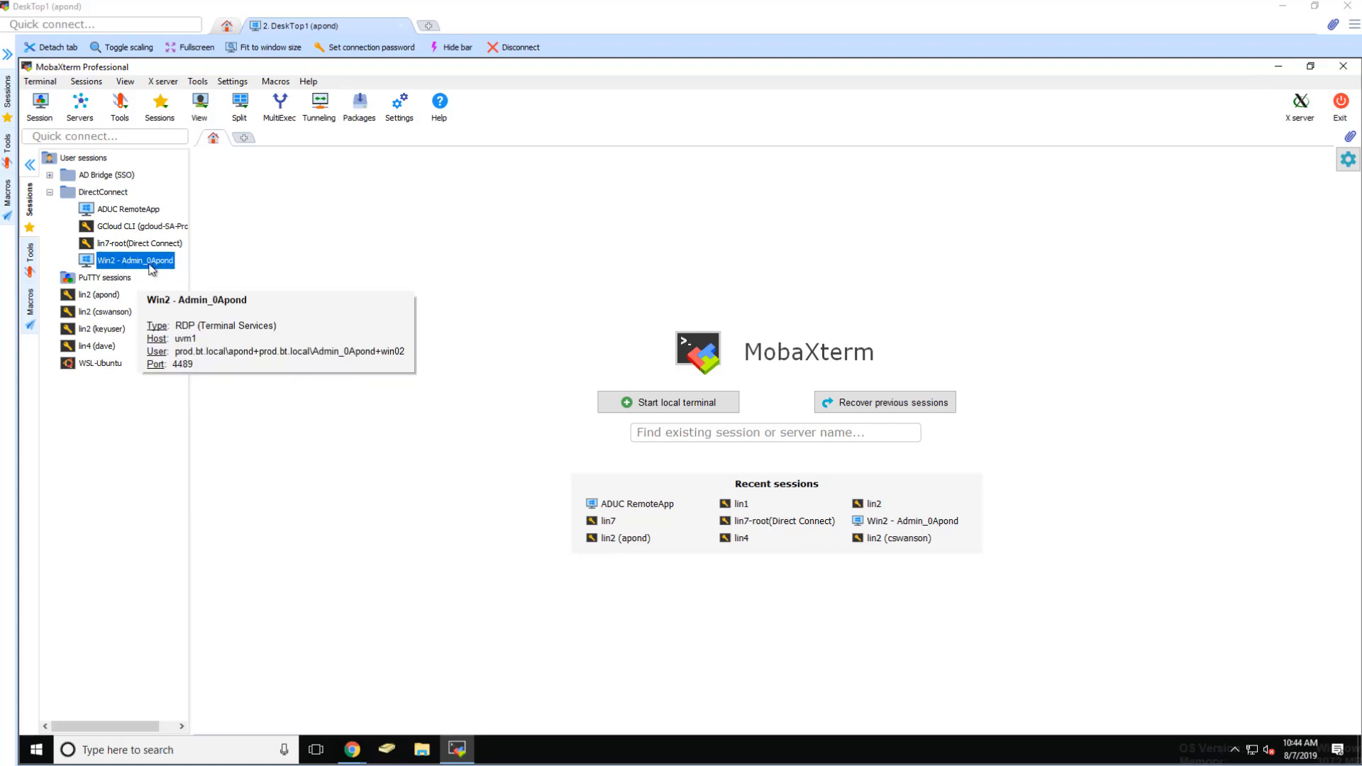
pyautogui.rightClick(151, 268)
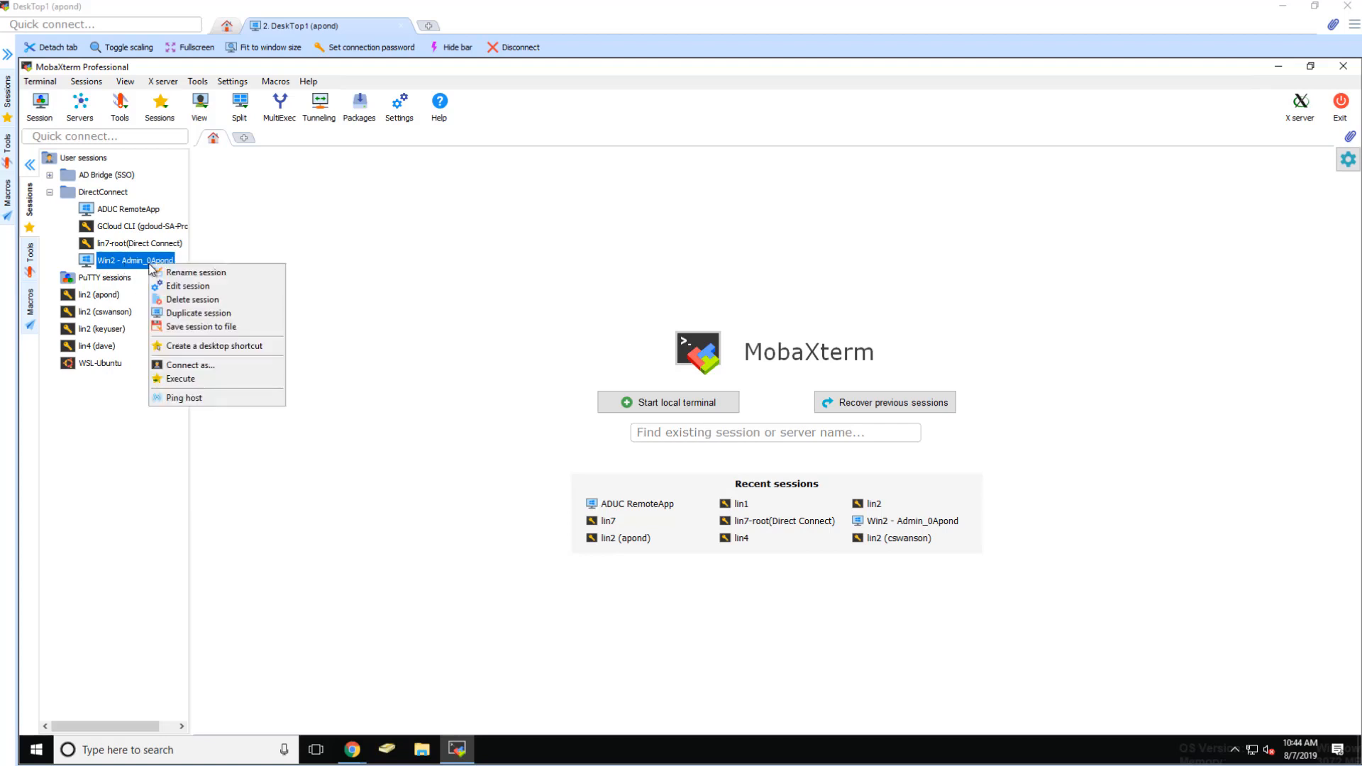
pyautogui.click(170, 288)
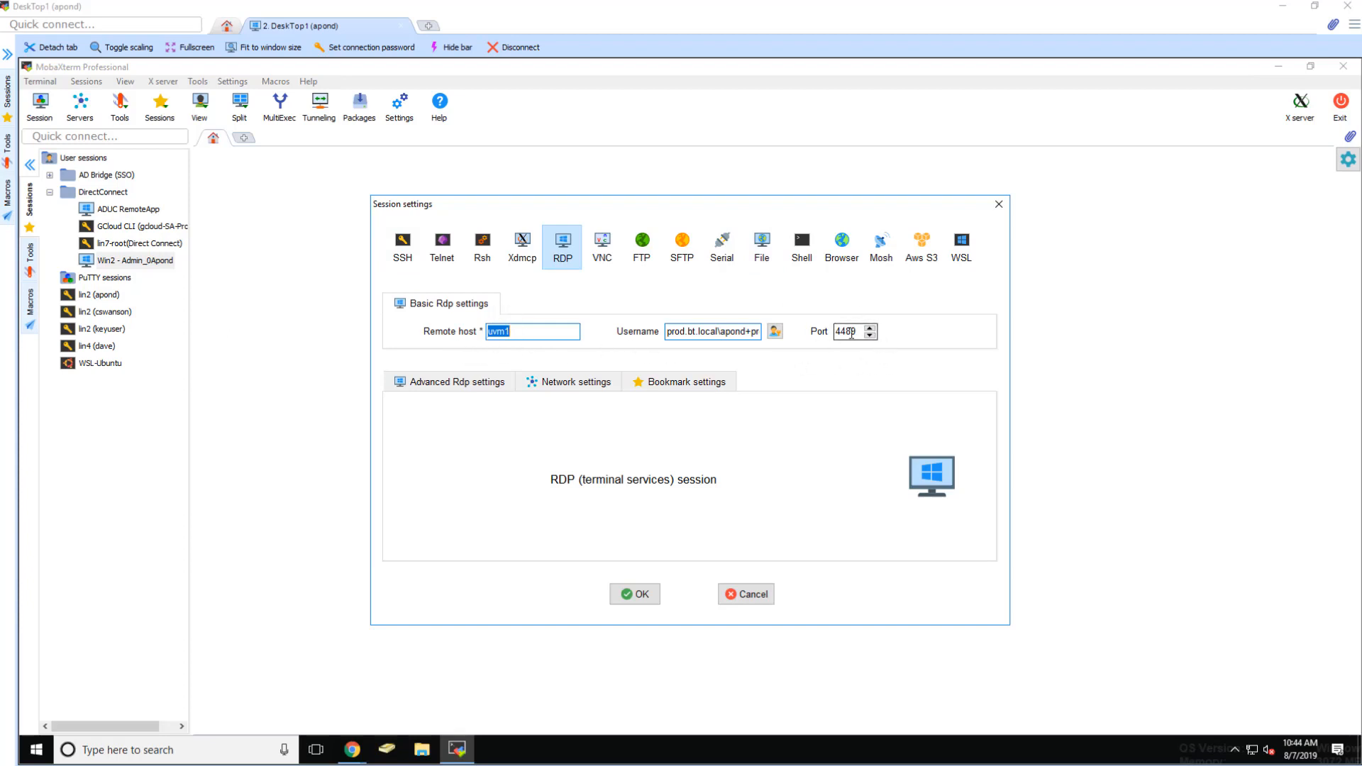
# Step: Examine the composite username: requesting user, managed account domain, and target system win02
pyautogui.doubleClick(673, 331)
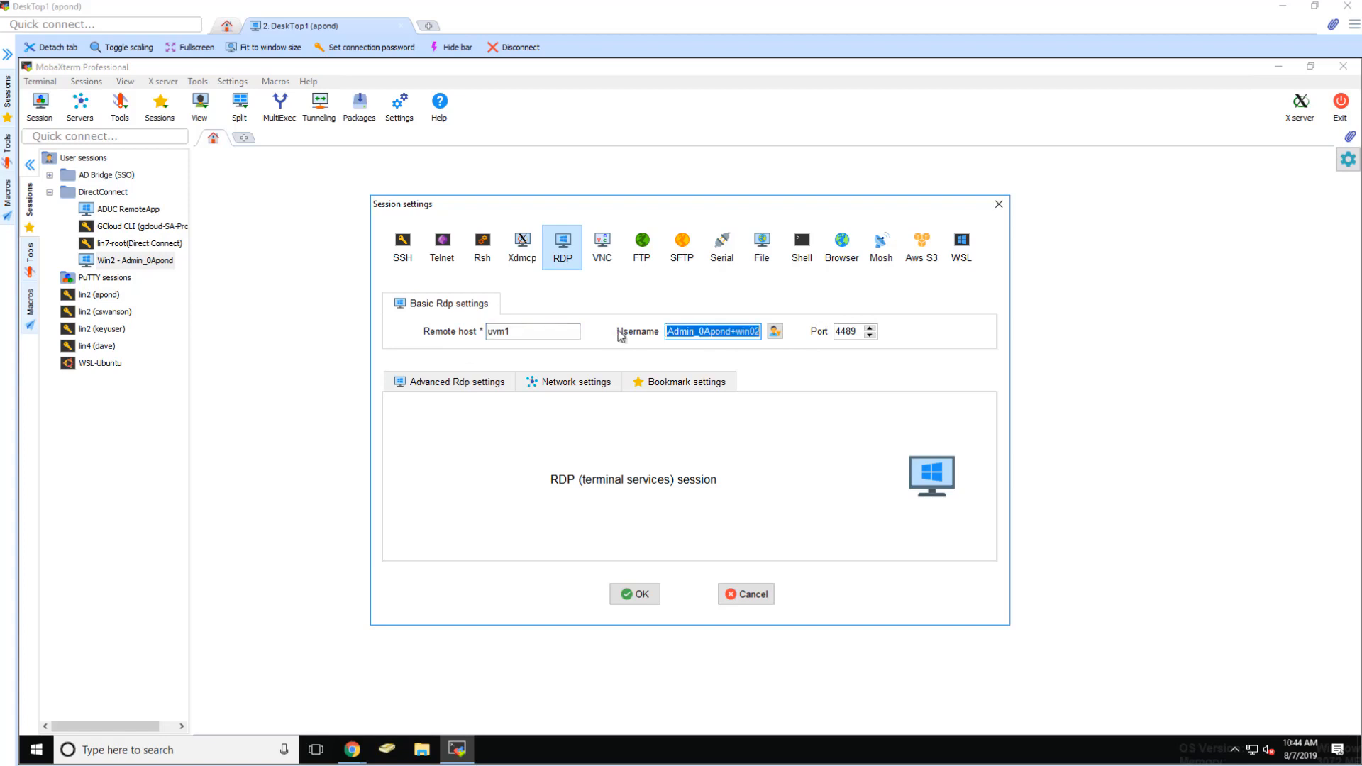
pyautogui.click(701, 332)
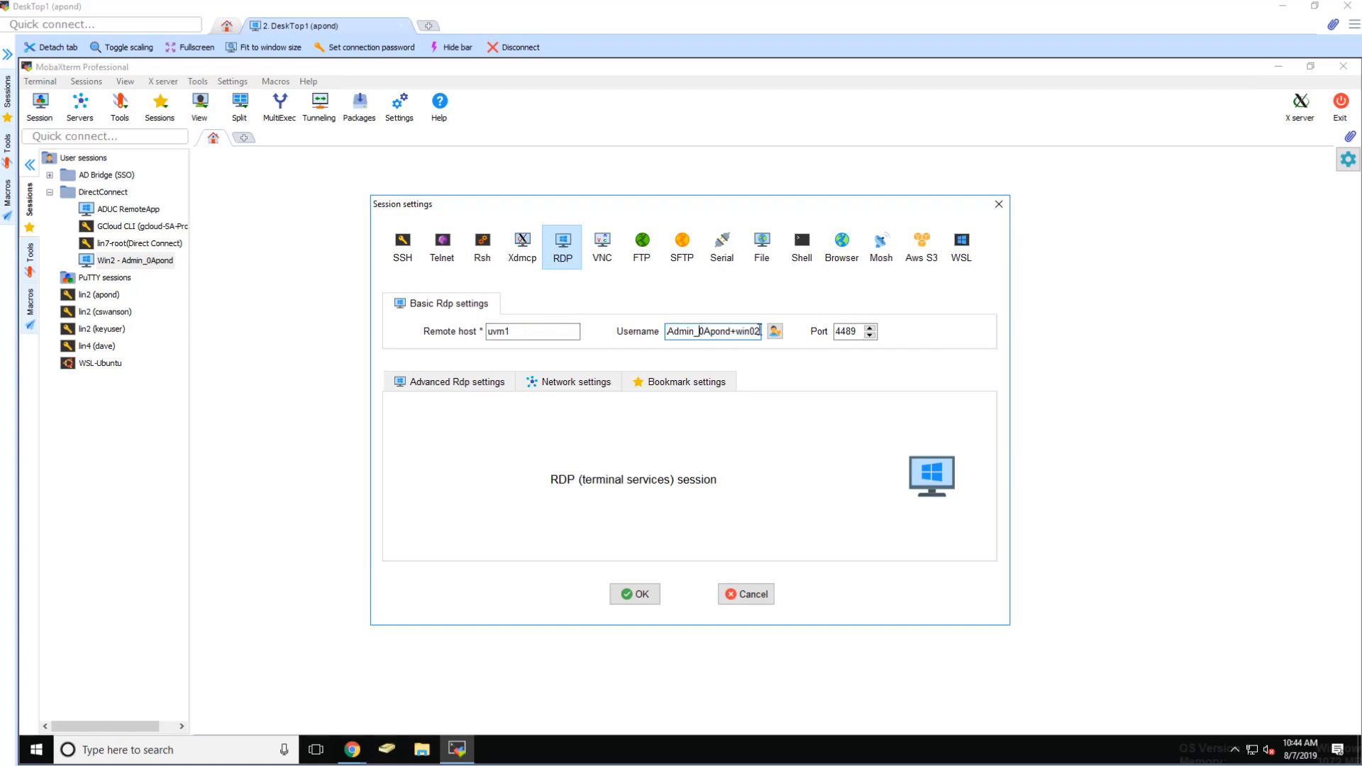
pyautogui.hotkey('ctrl', 'a')
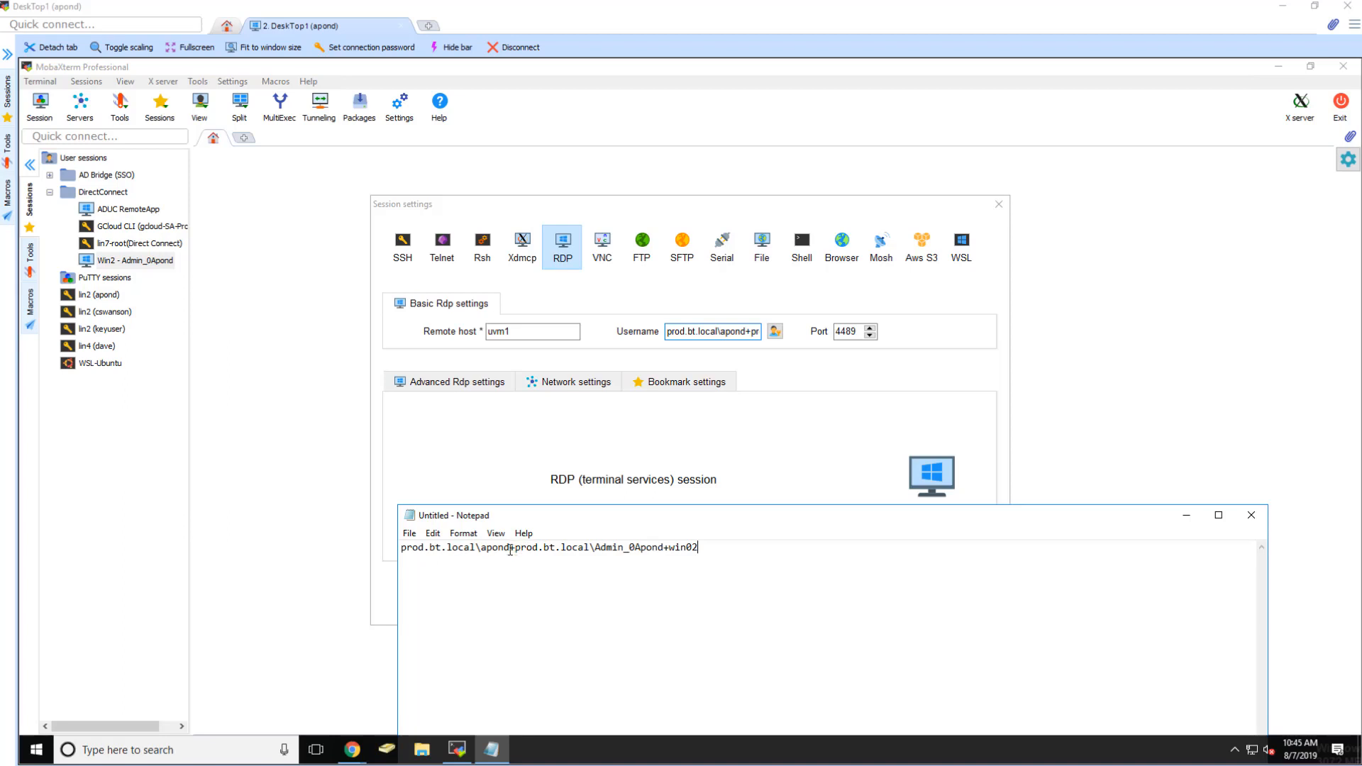
pyautogui.moveTo(510, 548); pyautogui.dragTo(383, 547)
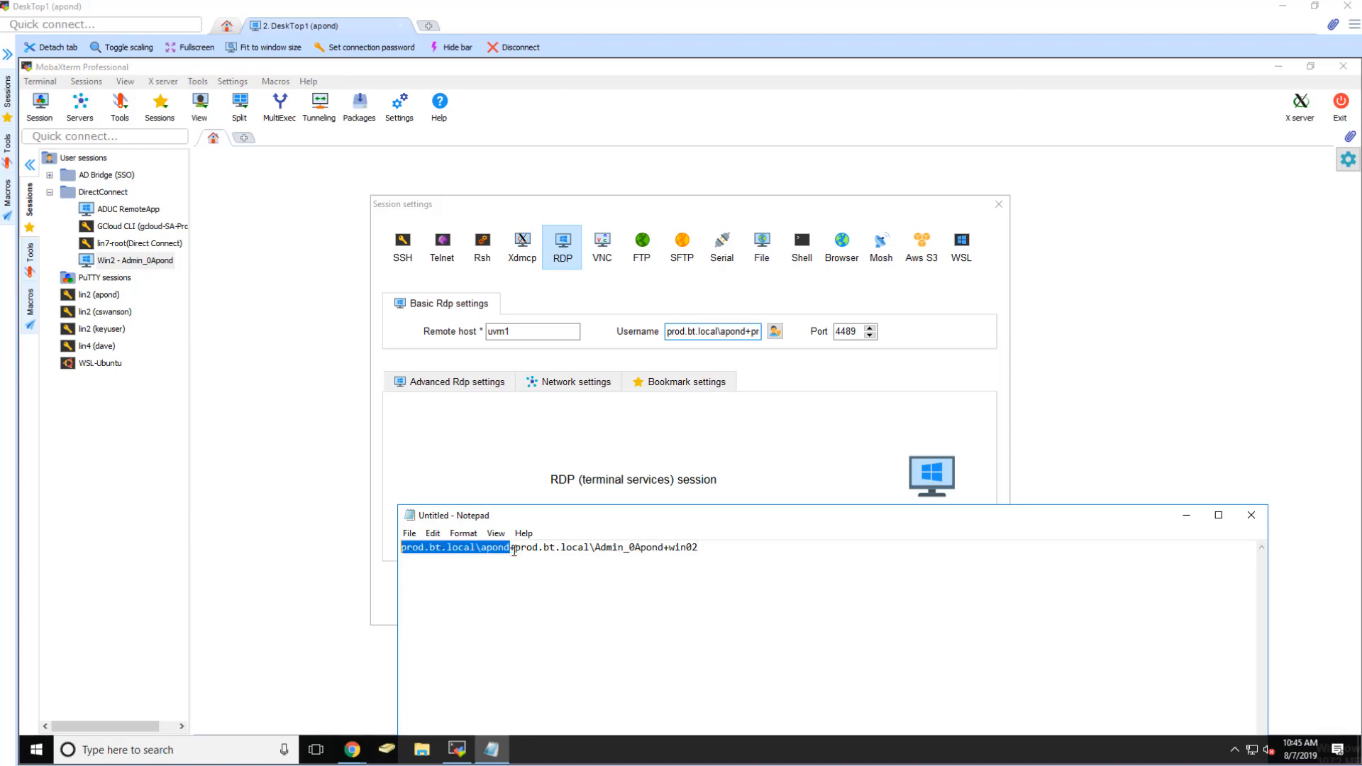
pyautogui.moveTo(514, 548); pyautogui.dragTo(665, 546)
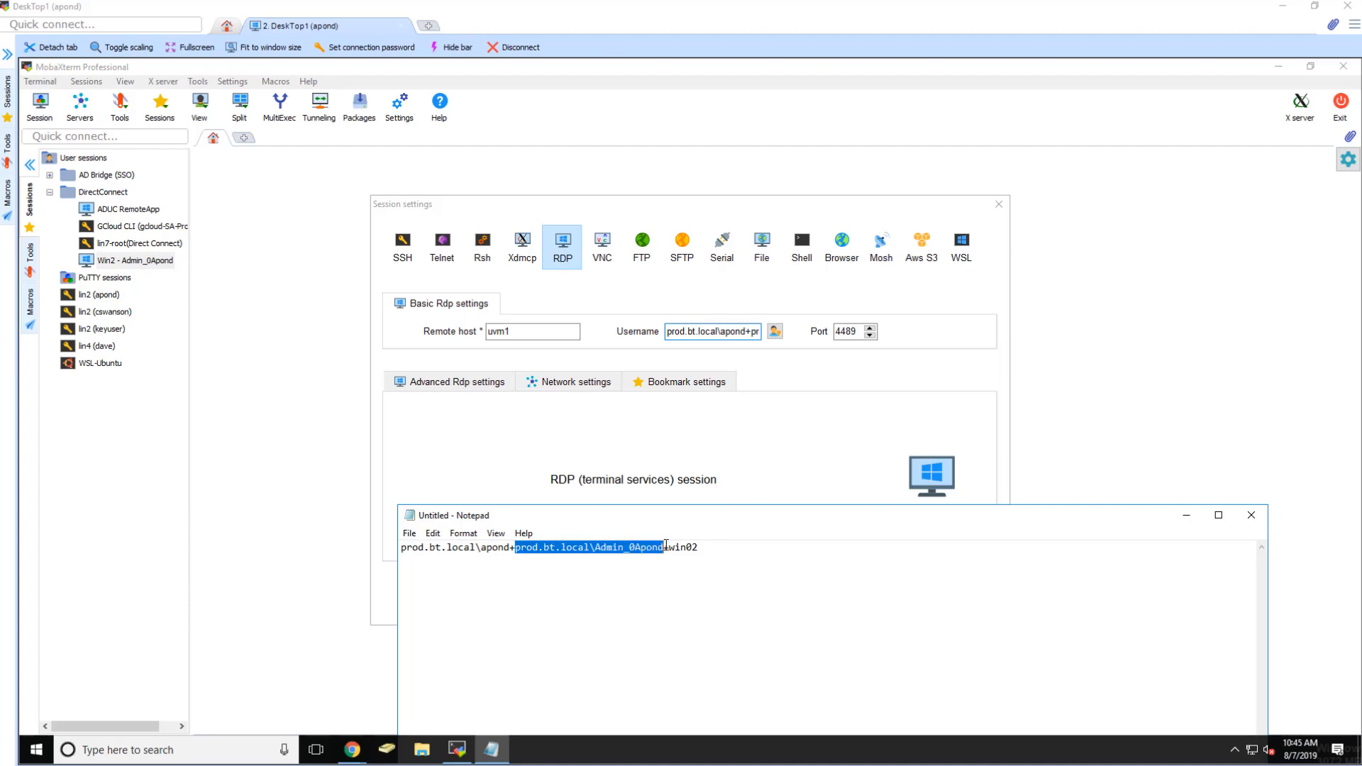
pyautogui.moveTo(677, 552); pyautogui.dragTo(700, 551)
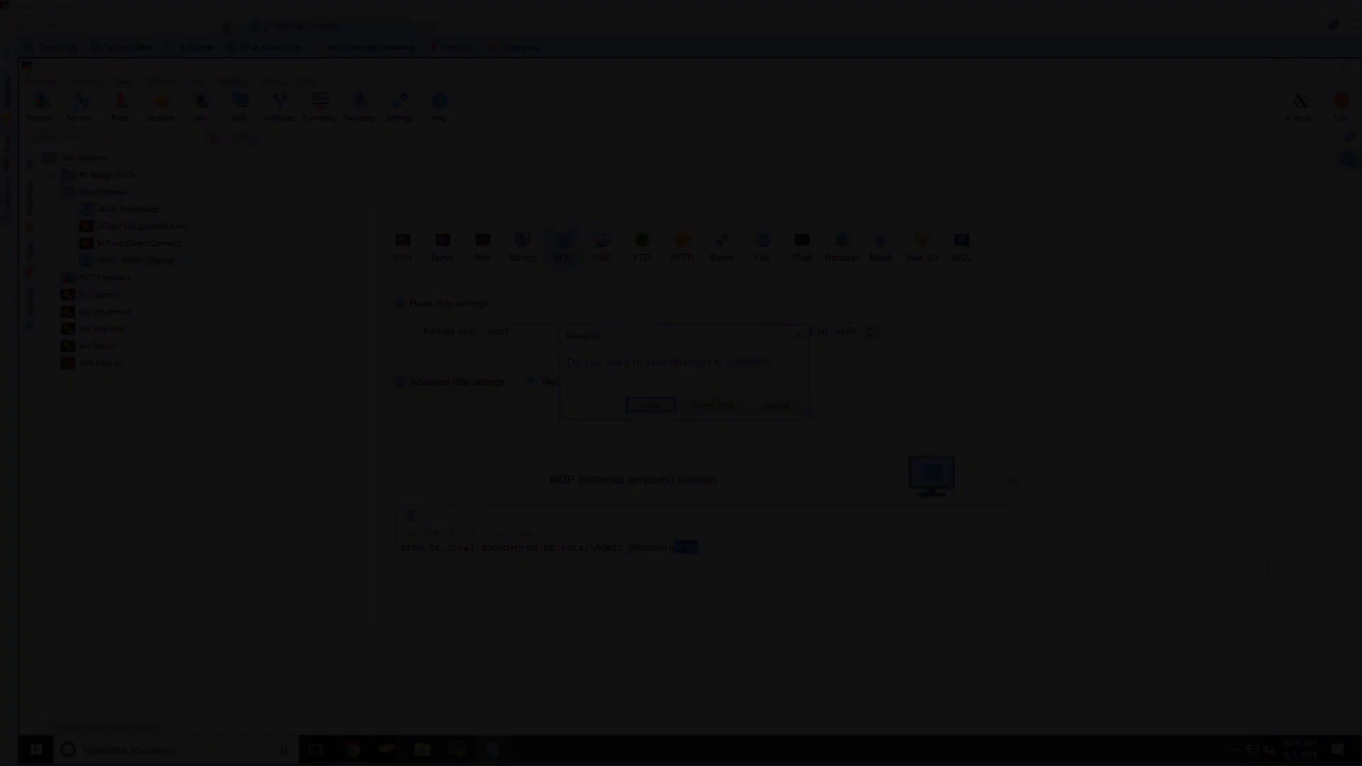
# Step: Discard the Notepad scratch text, cancel the settings, and launch the Win2 RDP session
pyautogui.click(1251, 515)
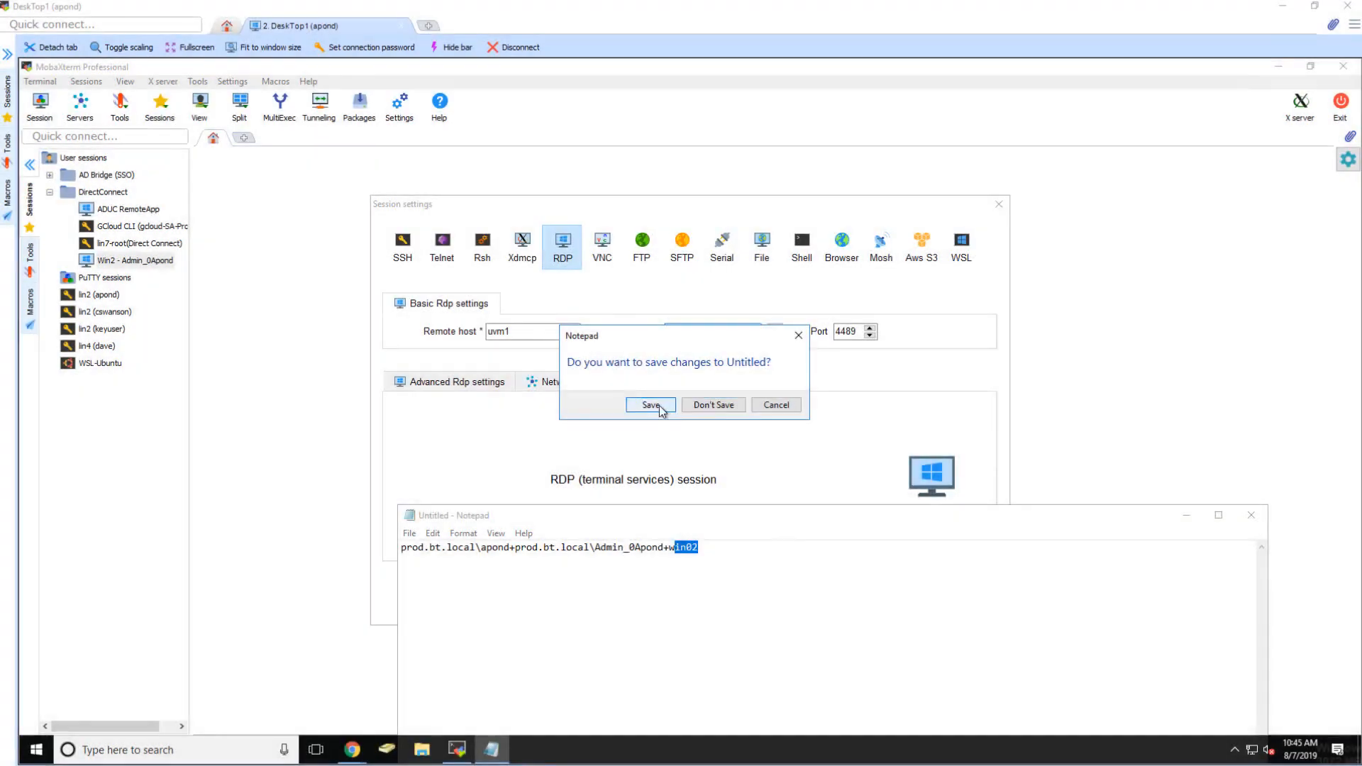
pyautogui.click(714, 405)
pyautogui.click(742, 595)
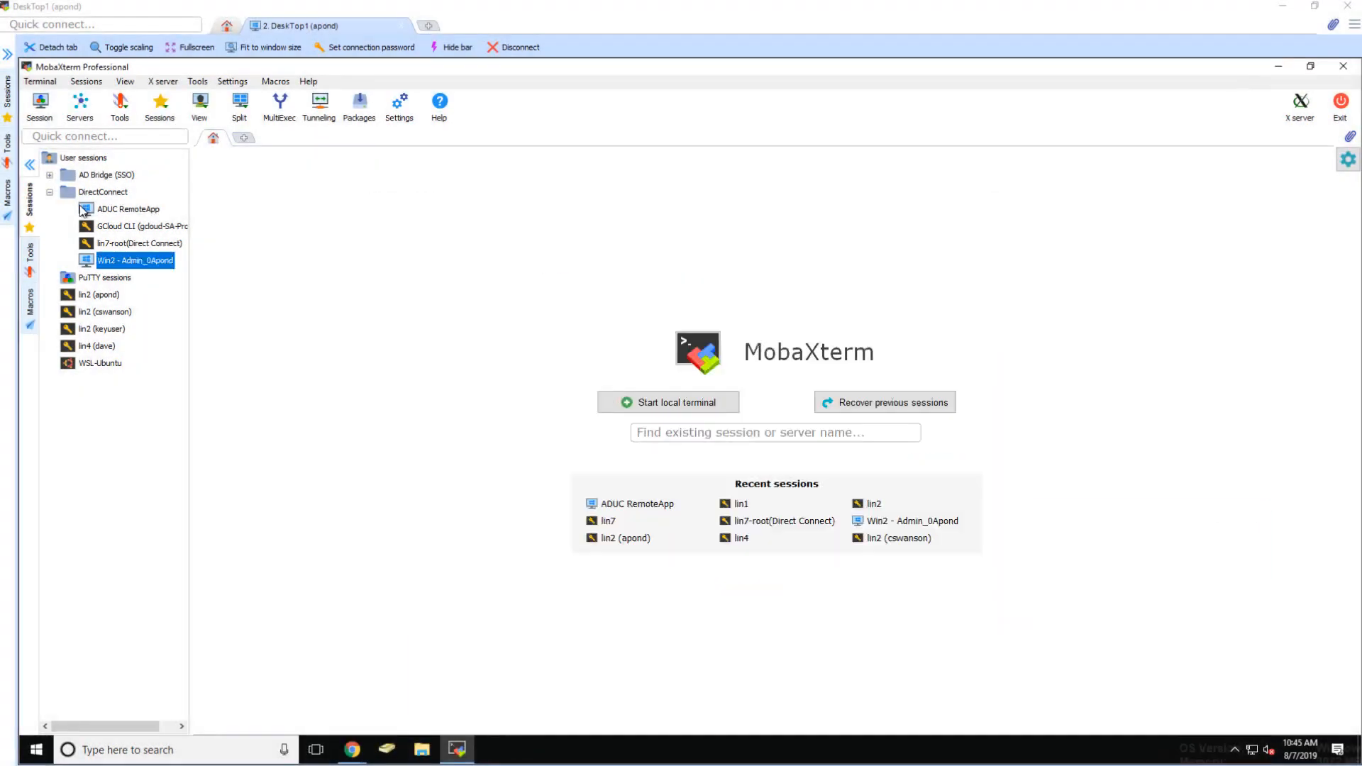
pyautogui.doubleClick(152, 263)
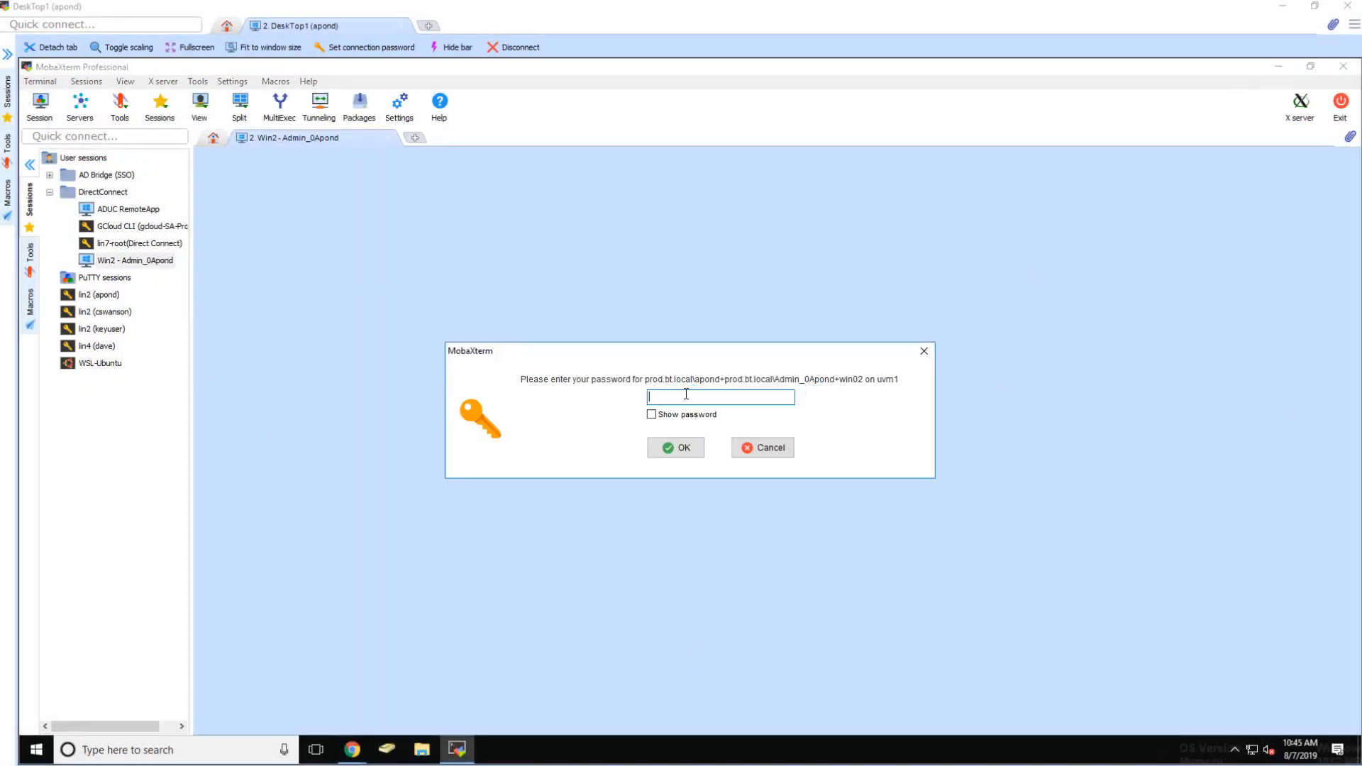
# Step: Enter the account password to connect to the Win2 remote desktop
pyautogui.press('BackSpace')
pyautogui.press('BackSpace')
pyautogui.press('BackSpace')
pyautogui.press('BackSpace')
pyautogui.press('BackSpace')
pyautogui.write('••••')
pyautogui.press('Return')
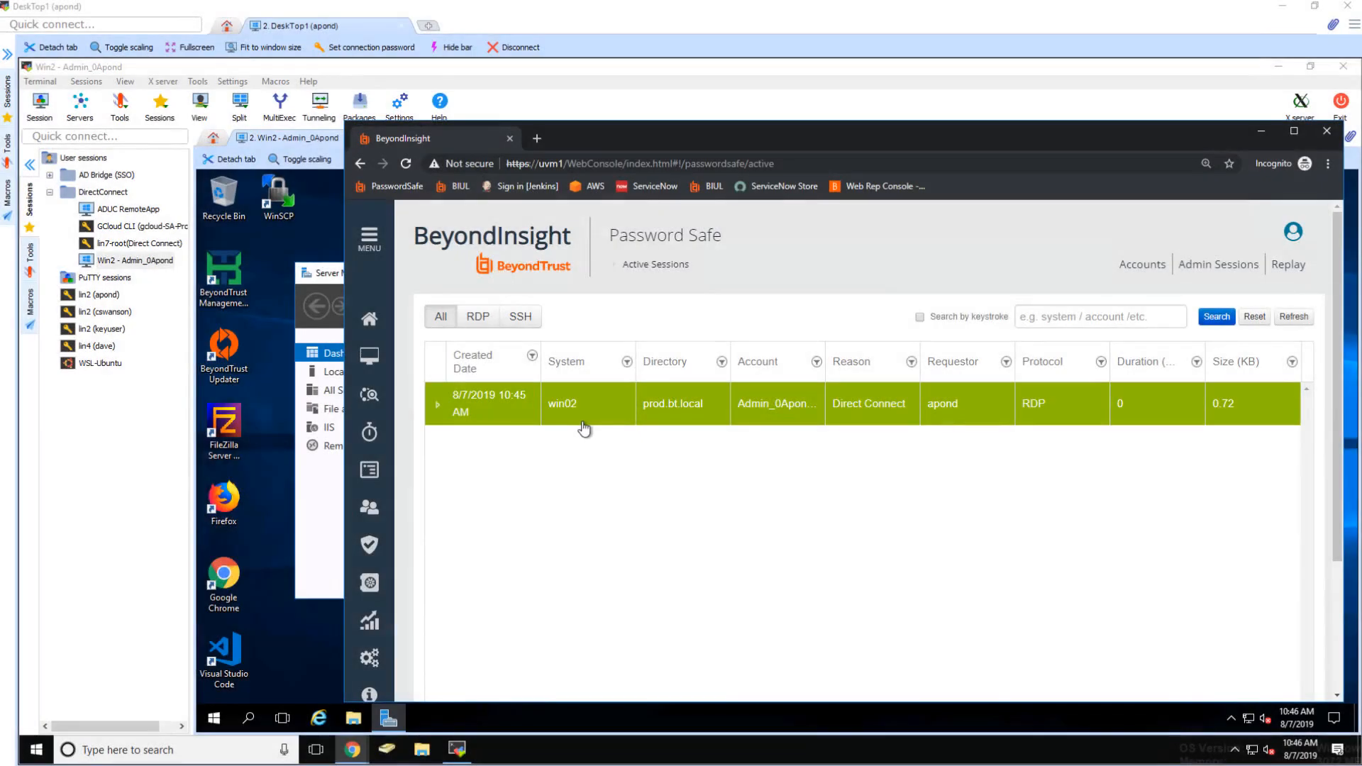
# Step: View the win02 session live in Active Sessions, then close the viewer and Server Manager
pyautogui.click(437, 404)
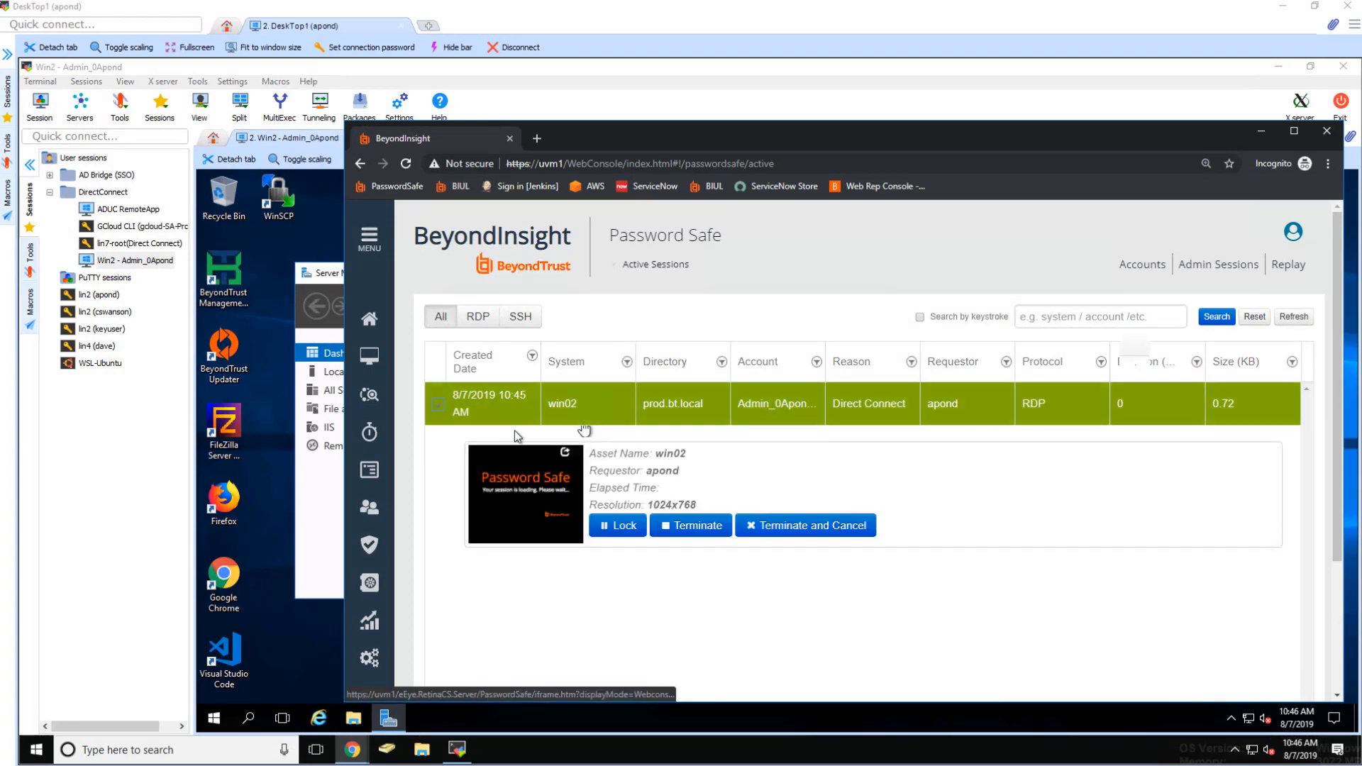
pyautogui.click(562, 463)
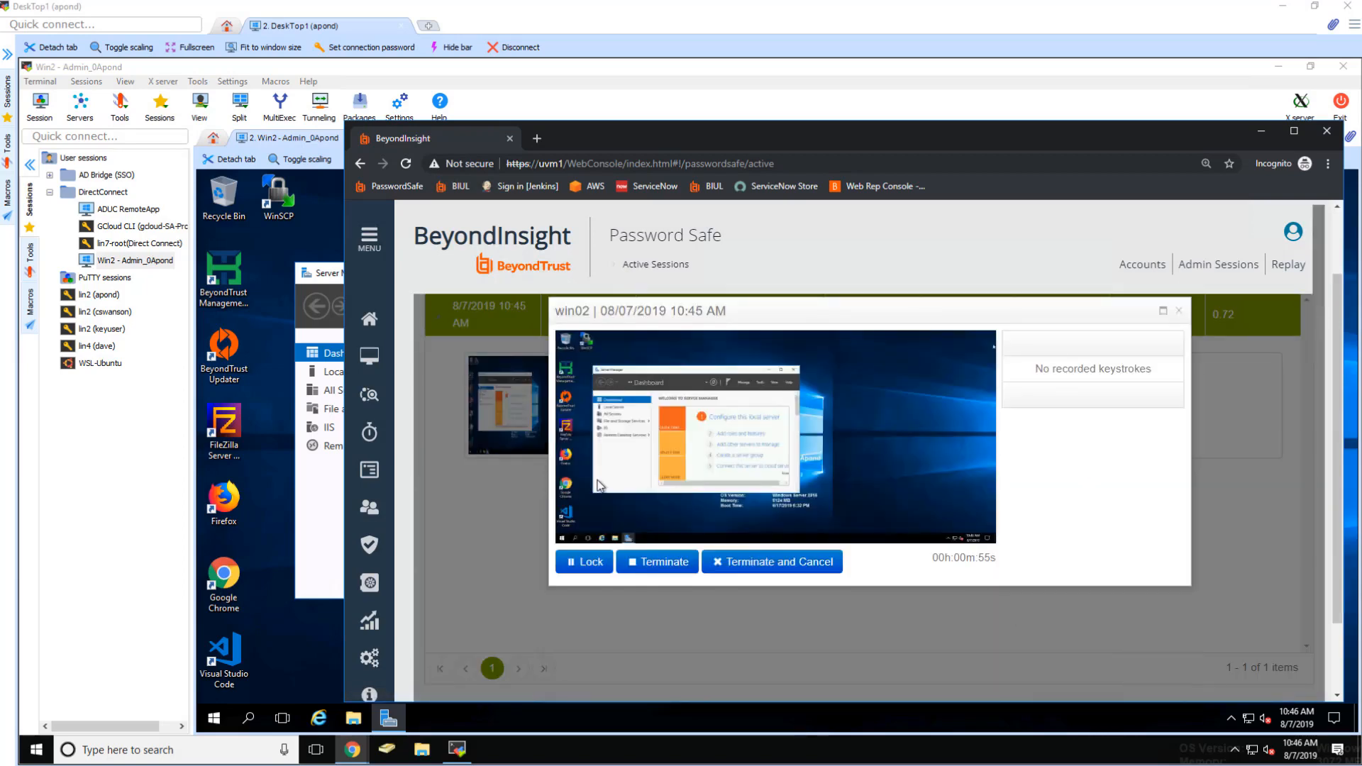
pyautogui.click(1180, 313)
pyautogui.moveTo(615, 135); pyautogui.dragTo(943, 138)
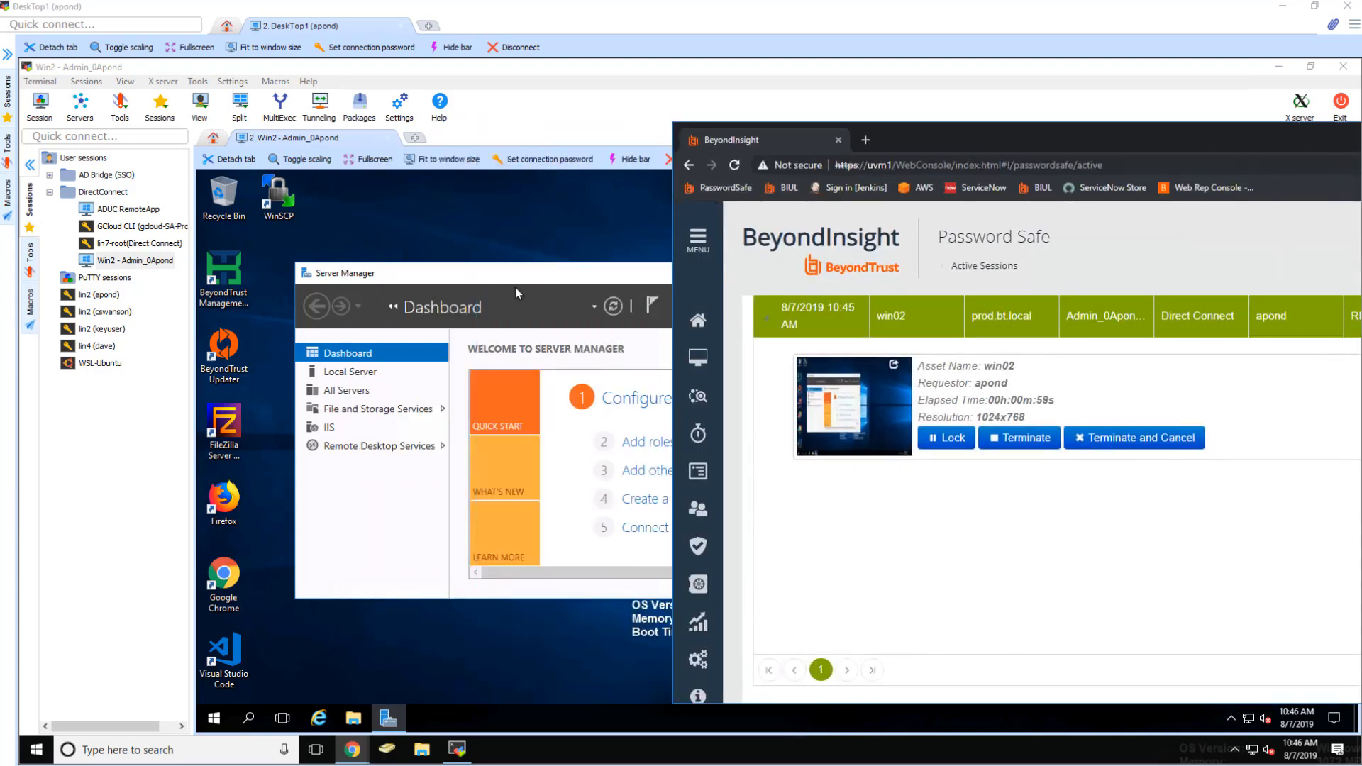
pyautogui.click(469, 273)
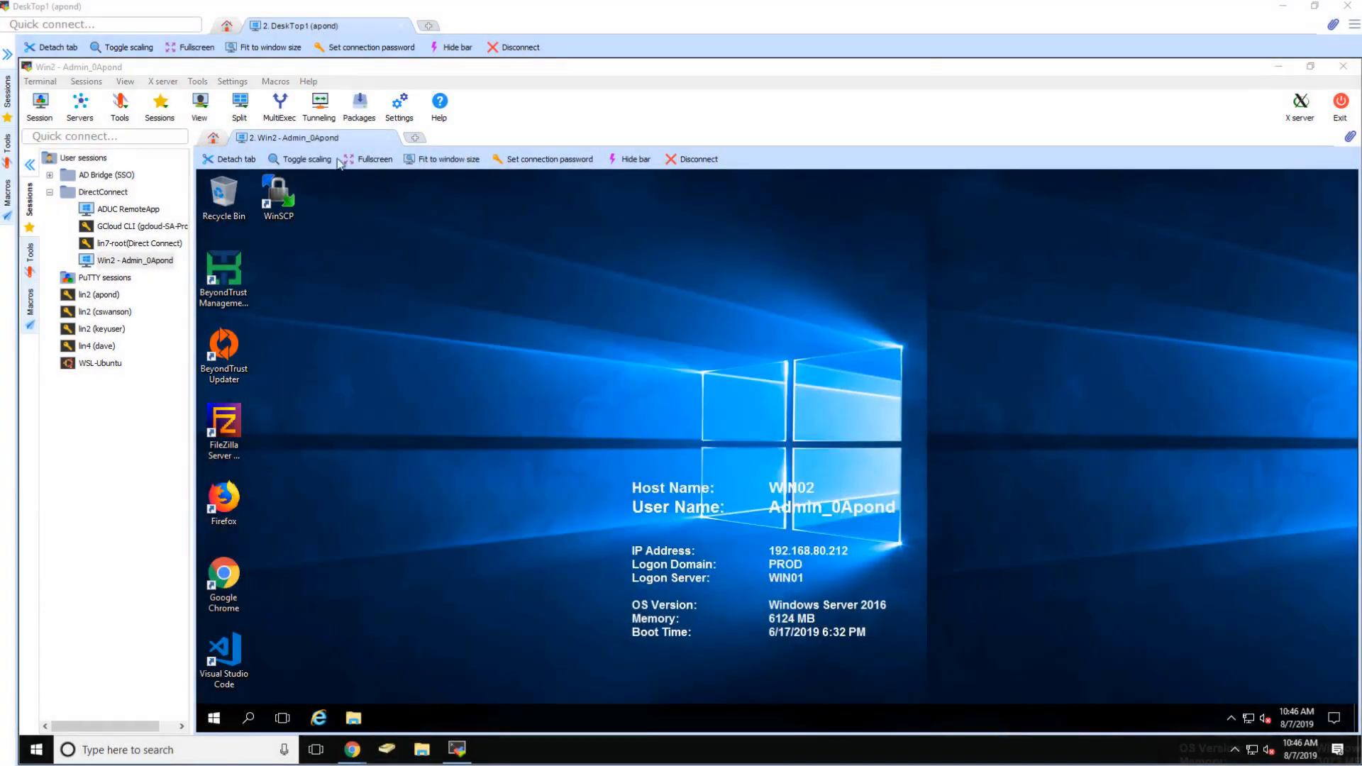
# Step: Sign out of the Win2 remote Windows session and close it
pyautogui.click(214, 718)
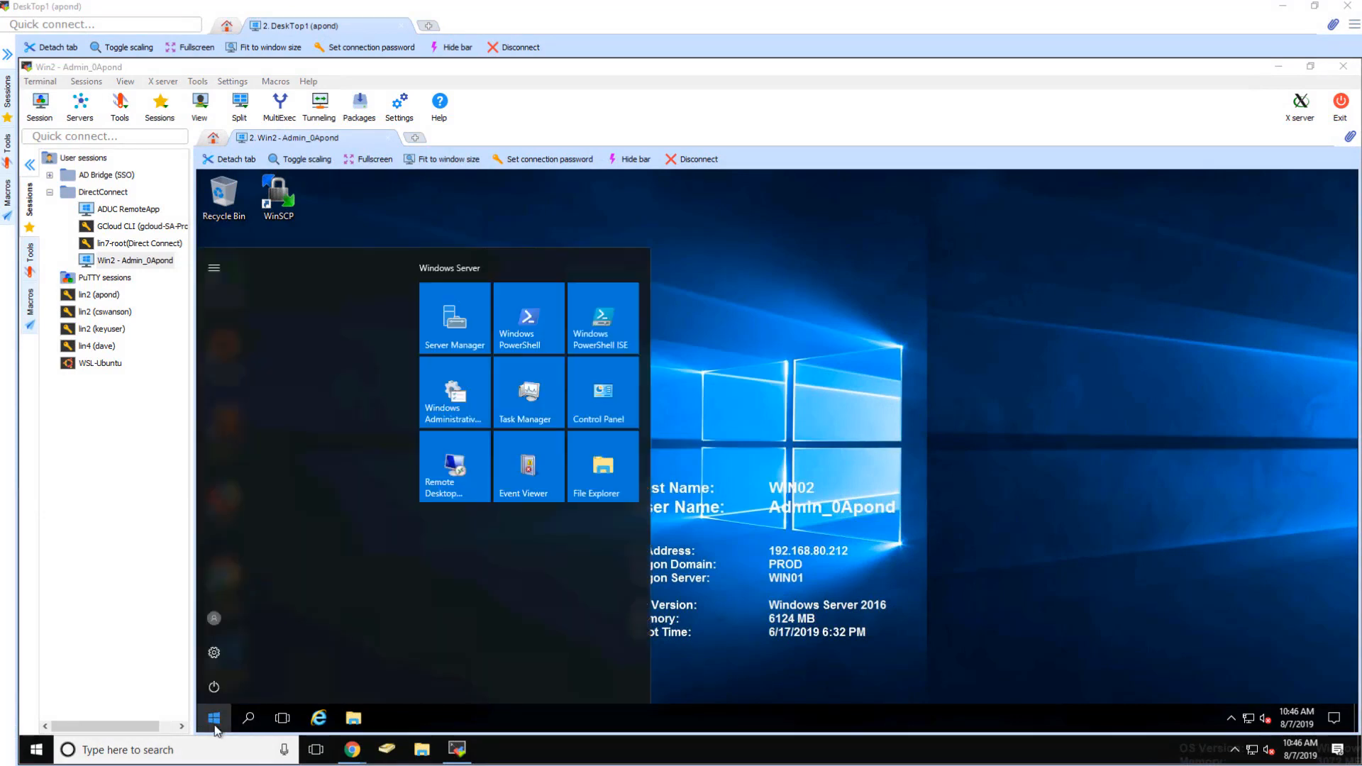
pyautogui.click(217, 619)
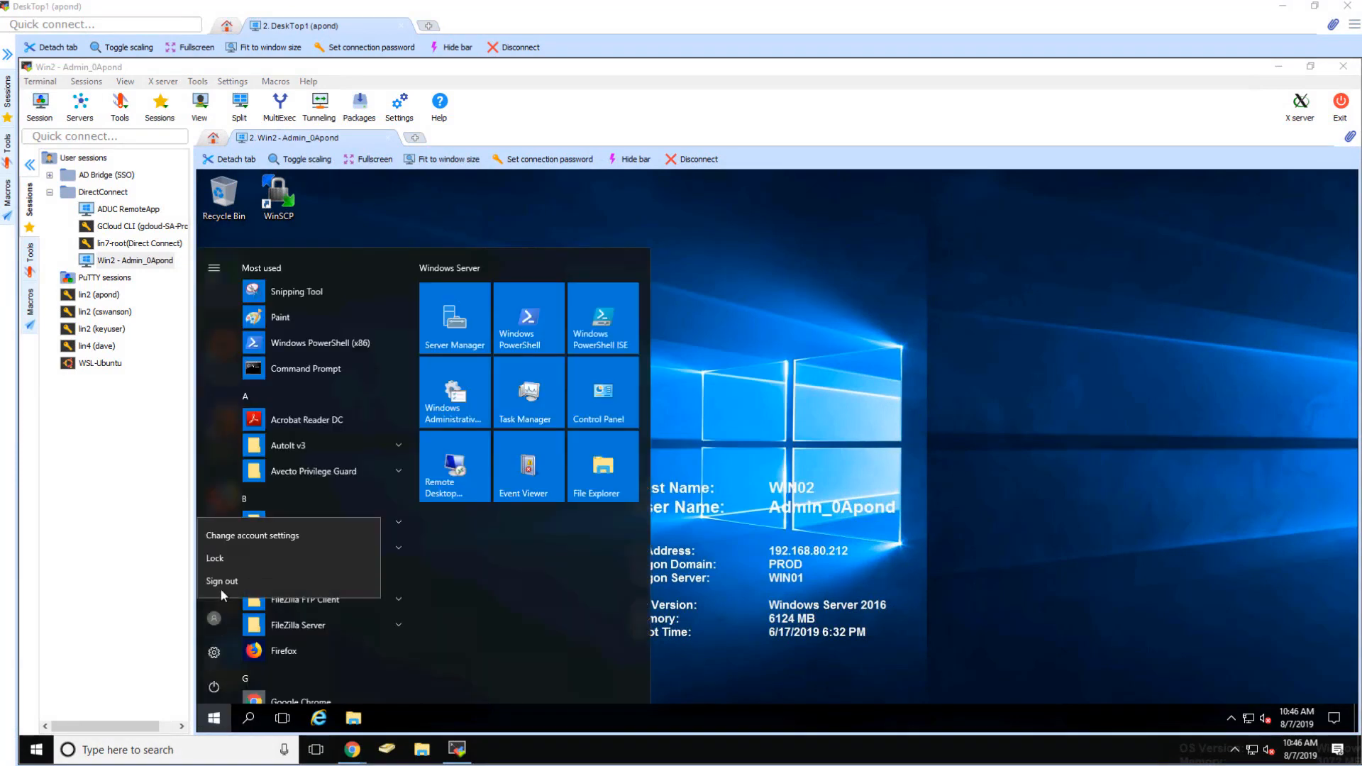
pyautogui.click(219, 585)
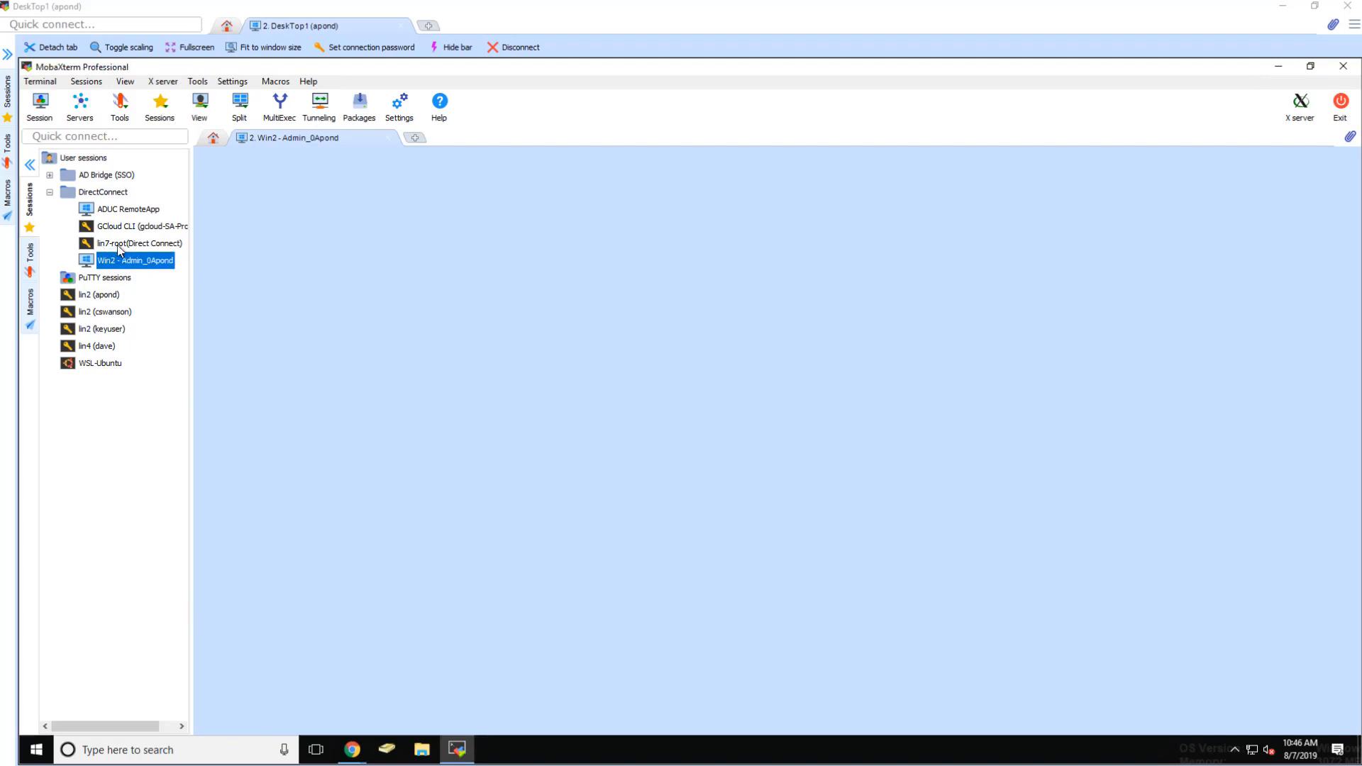
pyautogui.click(119, 248)
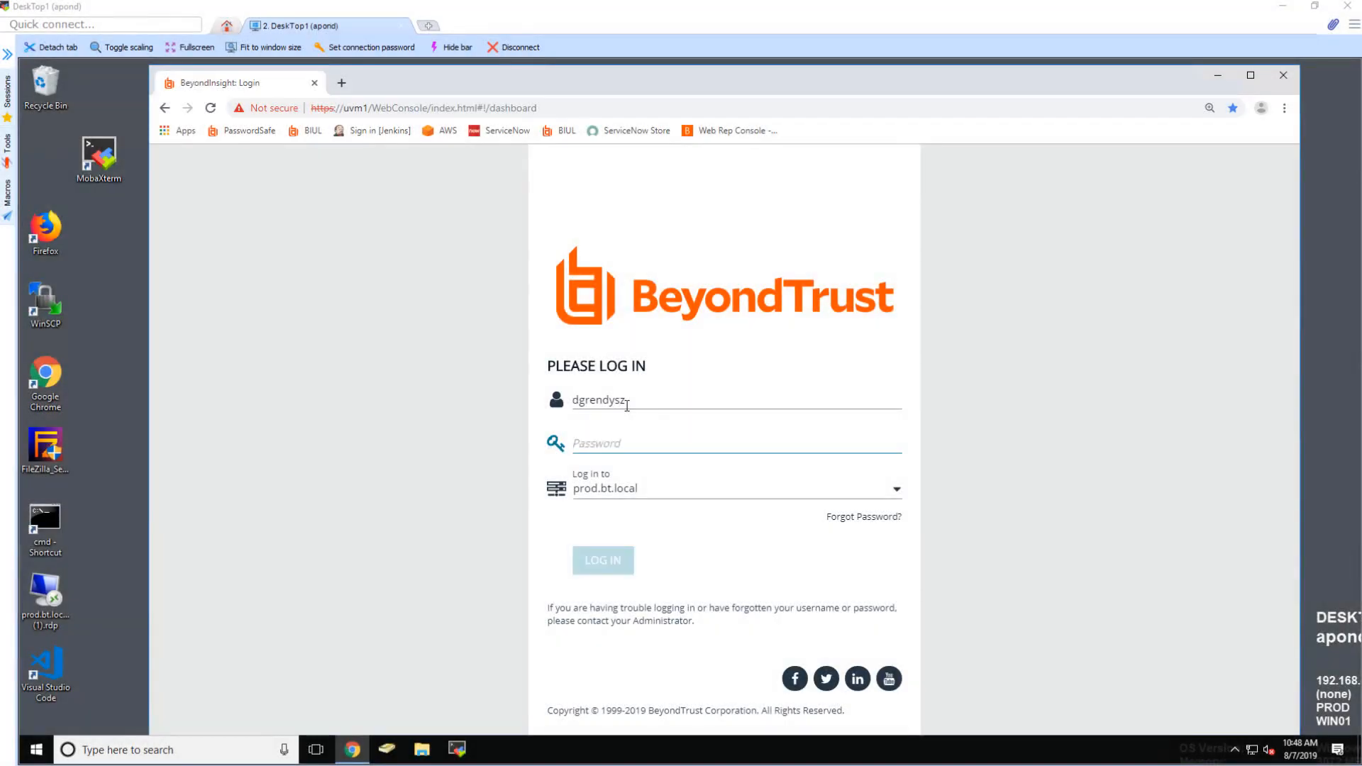
# Step: Log in to the BeyondInsight console, open Assets, and maximize the browser
pyautogui.write('*******')
pyautogui.press('Return')
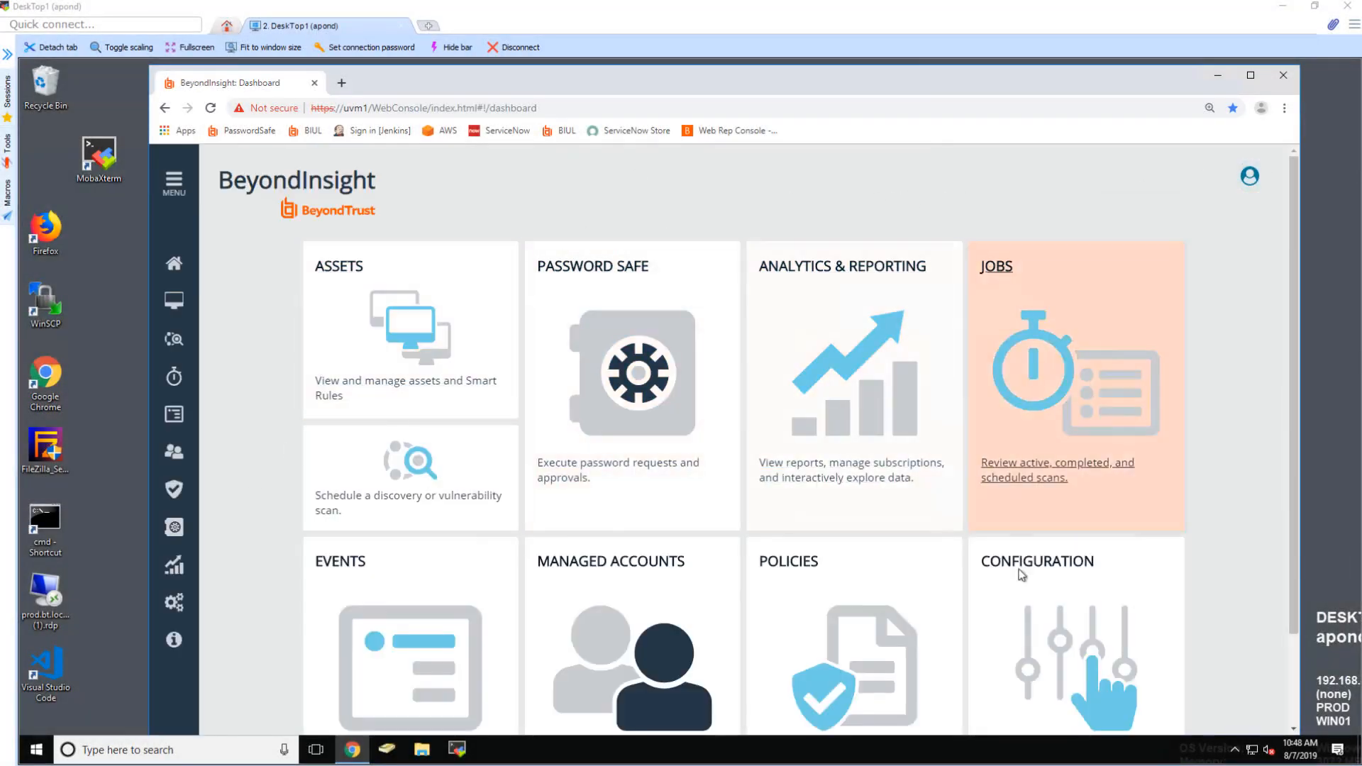
pyautogui.click(420, 396)
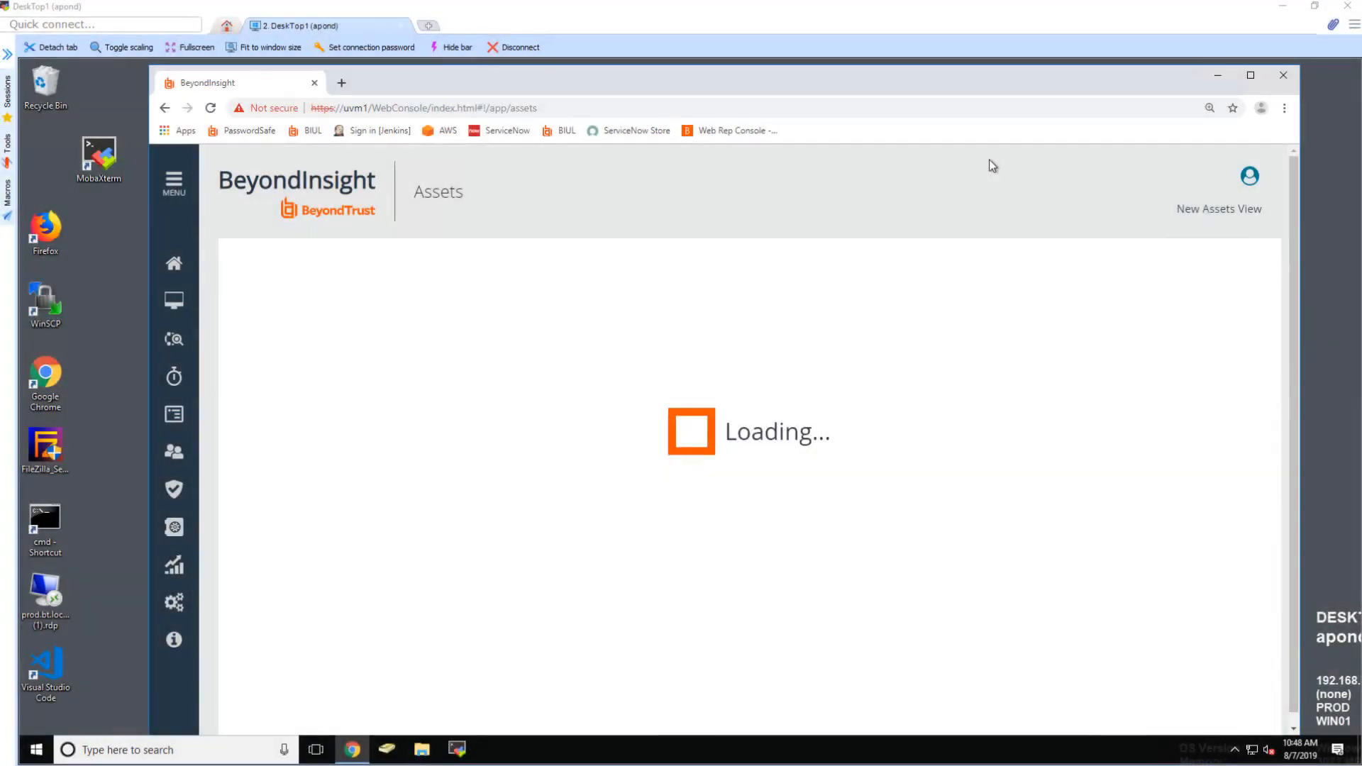
pyautogui.click(1251, 75)
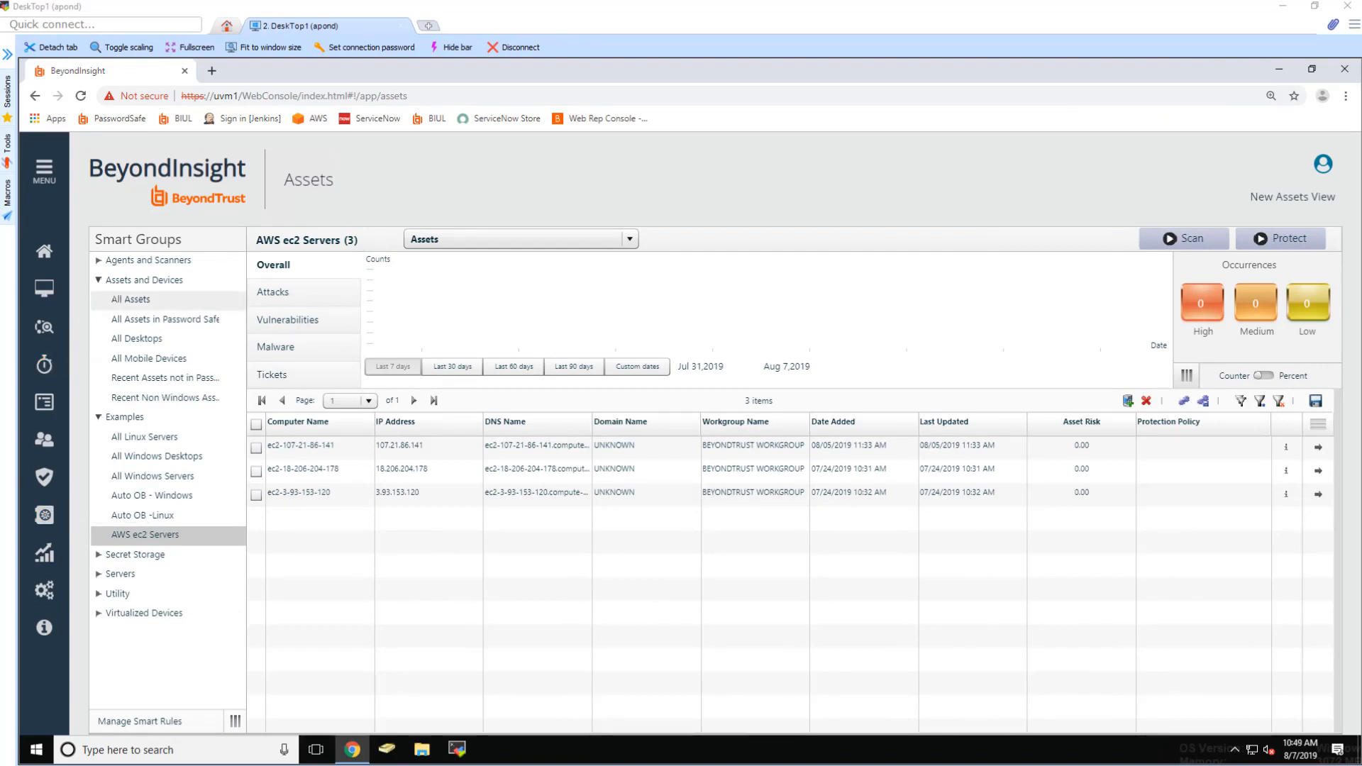
# Step: Switch the asset grid from All Assets through All Linux Servers to All Windows Servers
pyautogui.click(129, 300)
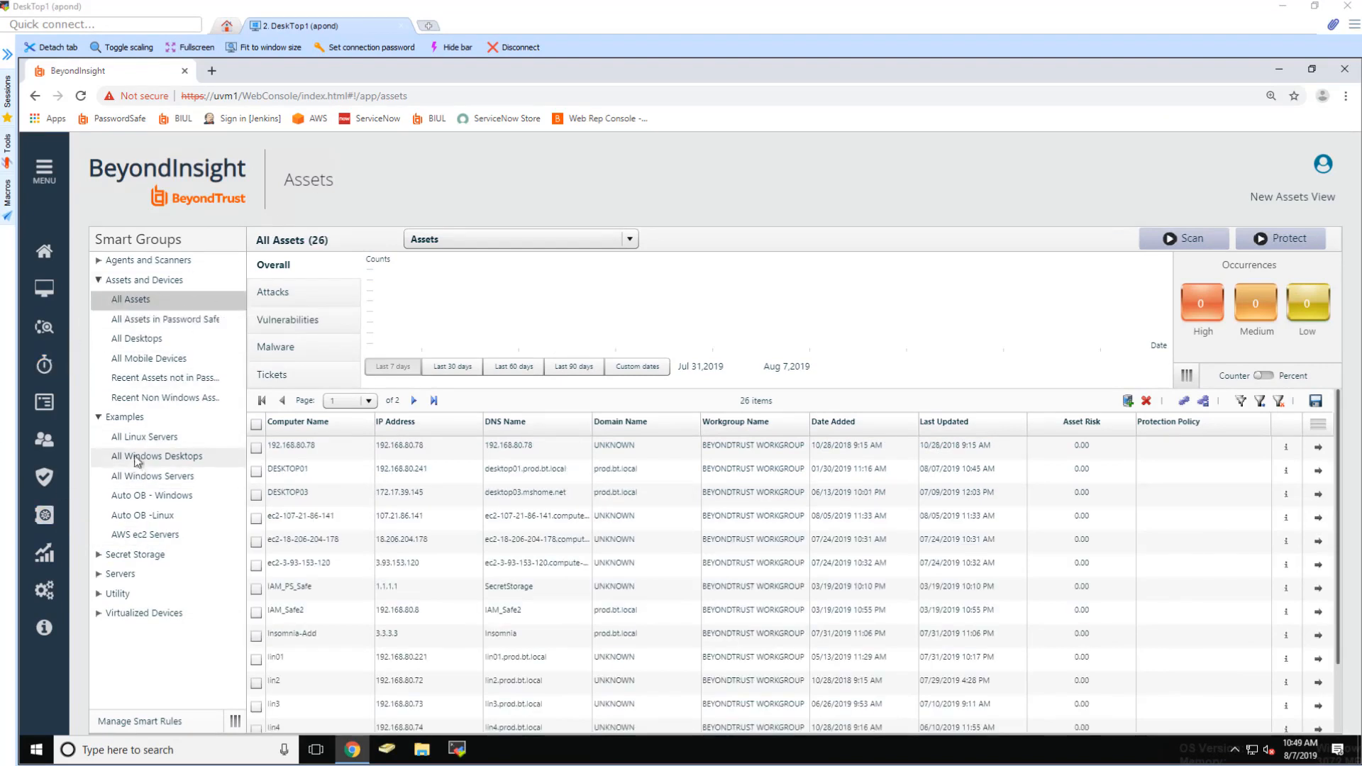
pyautogui.click(151, 438)
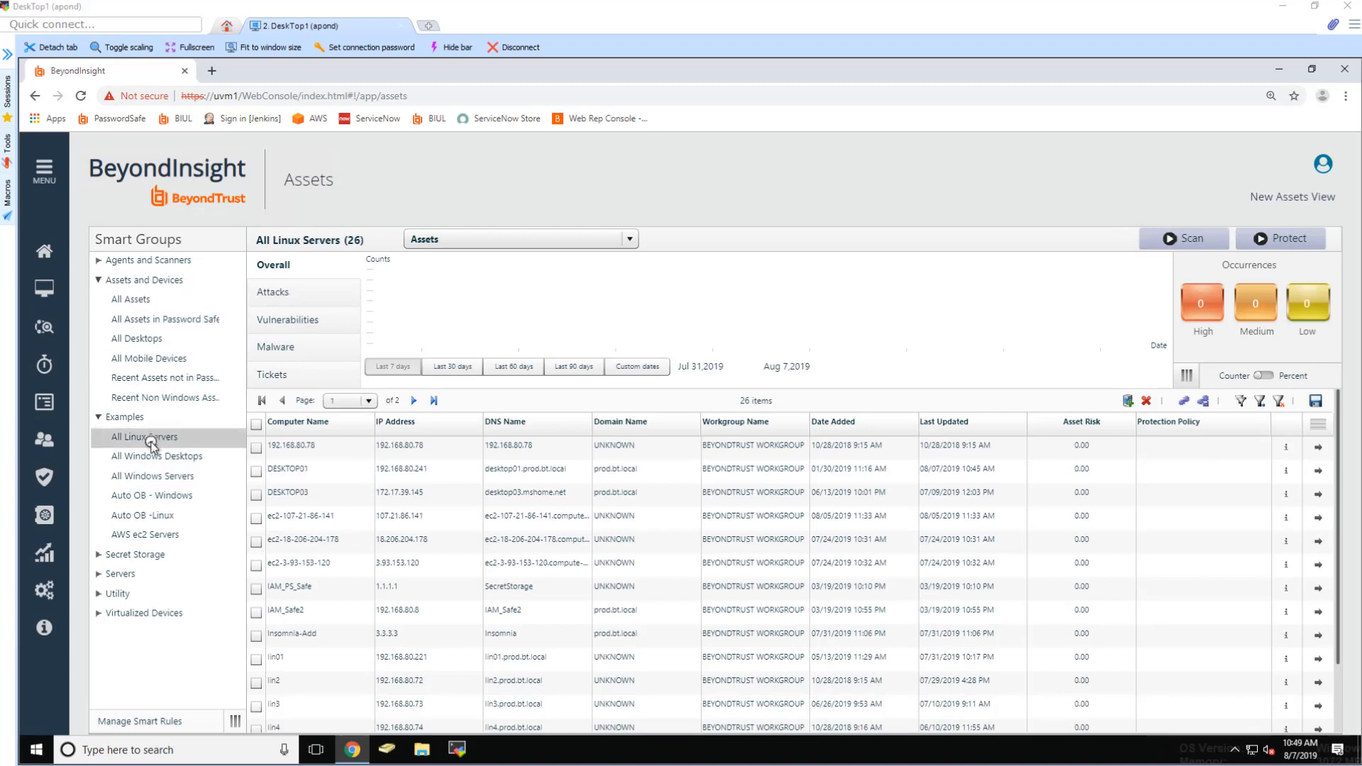
pyautogui.click(134, 476)
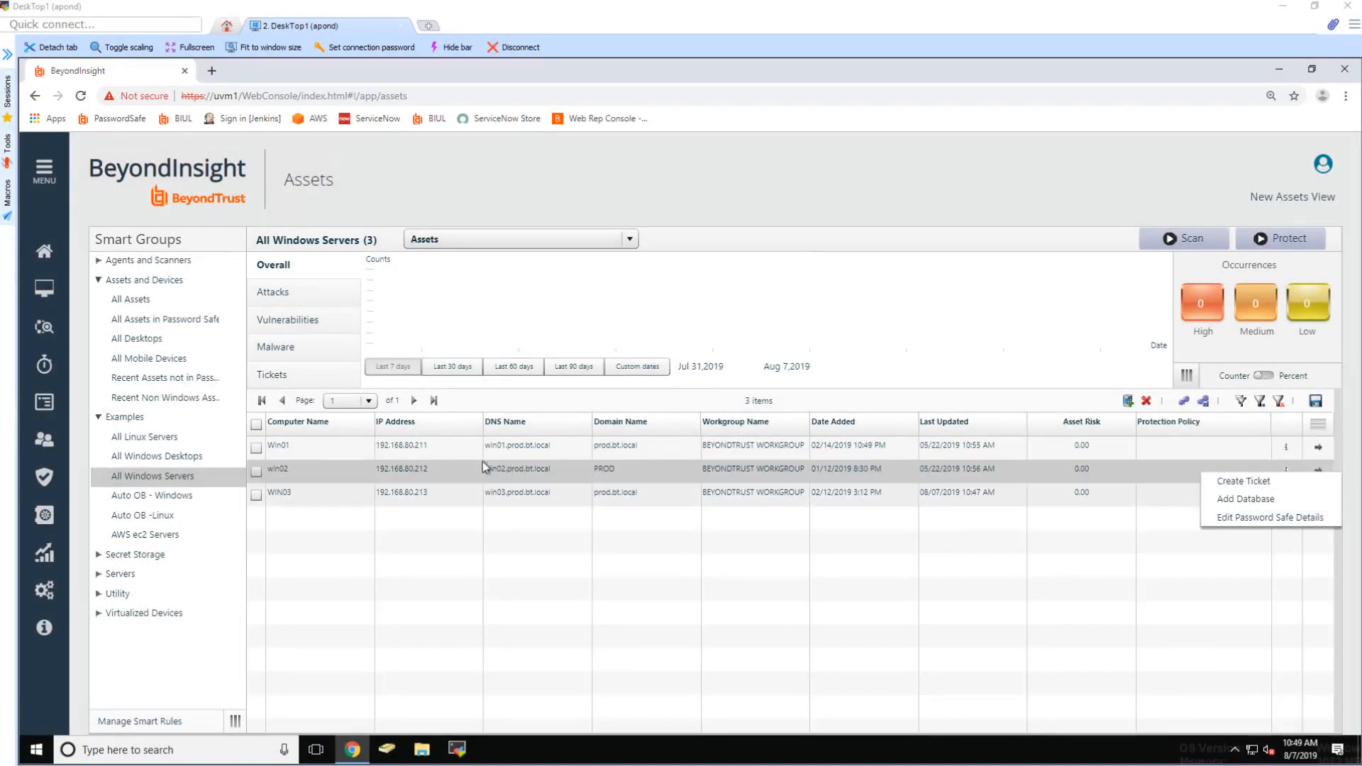
# Step: Open win02's Password Safe details and check the Platform list, keeping Windows
pyautogui.click(1250, 513)
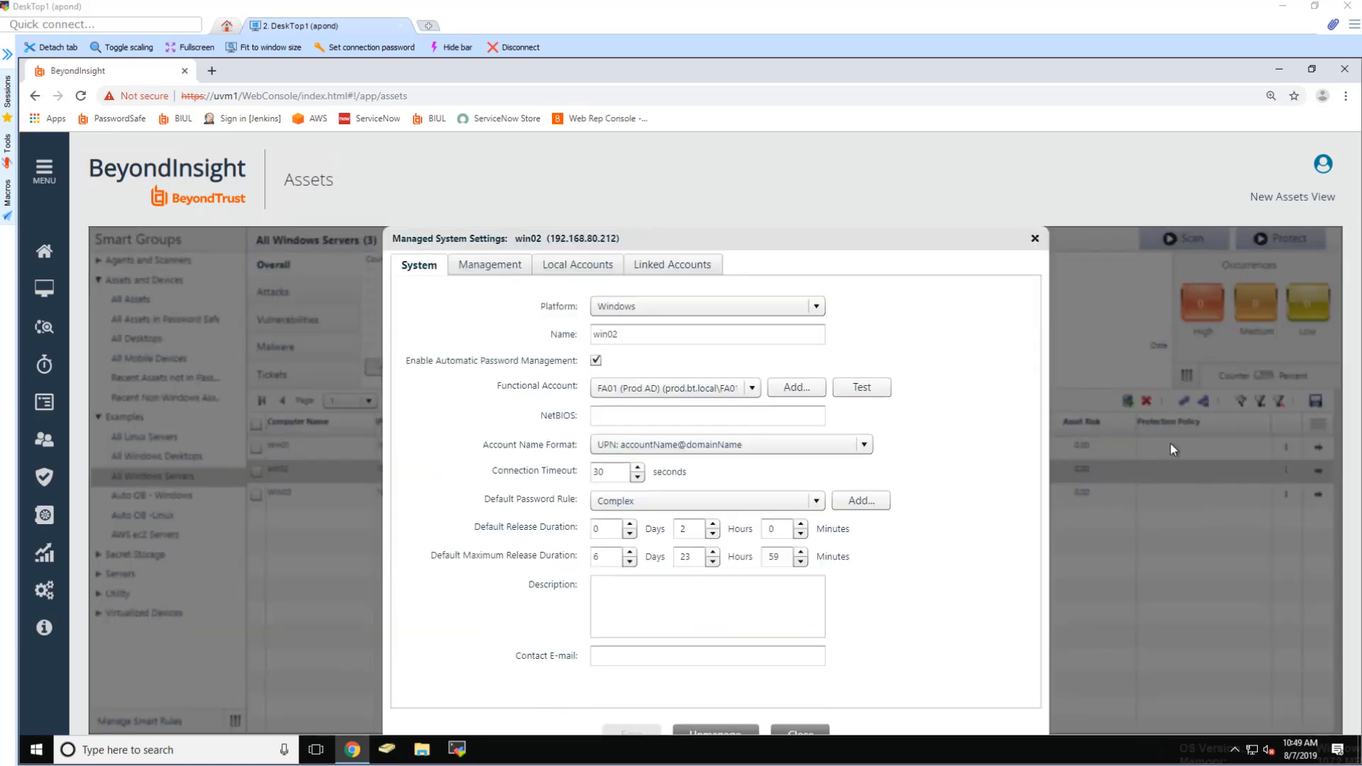
pyautogui.click(822, 305)
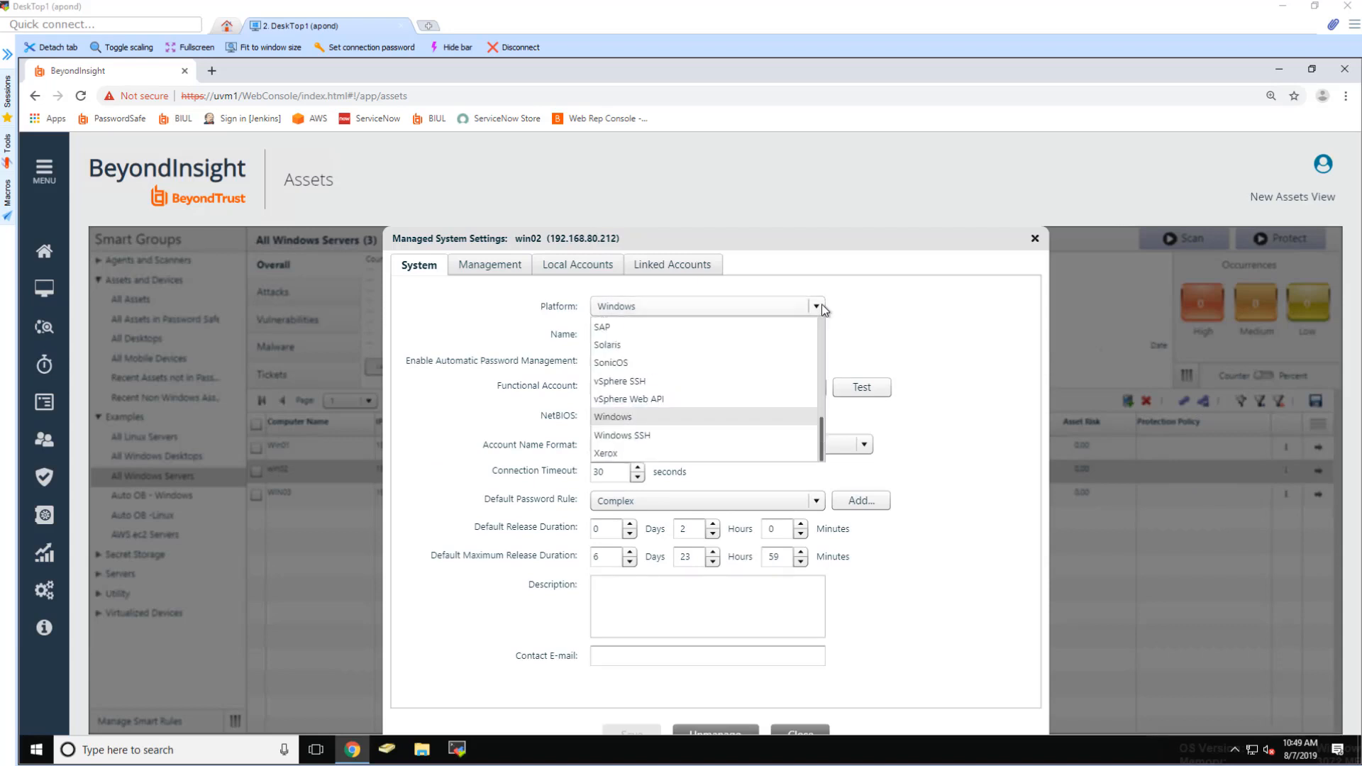
pyautogui.click(821, 305)
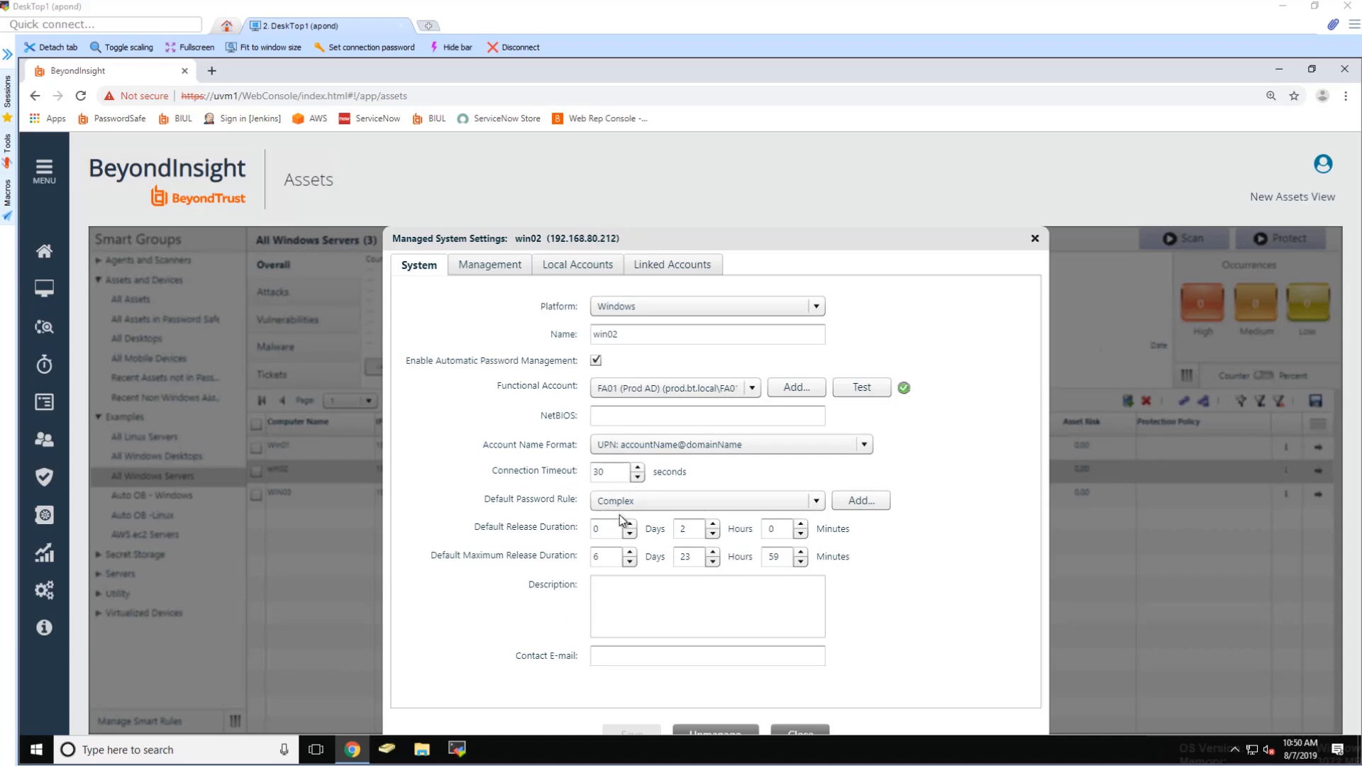
# Step: Review the Complex password rule's details, then close the rules without changes
pyautogui.click(861, 501)
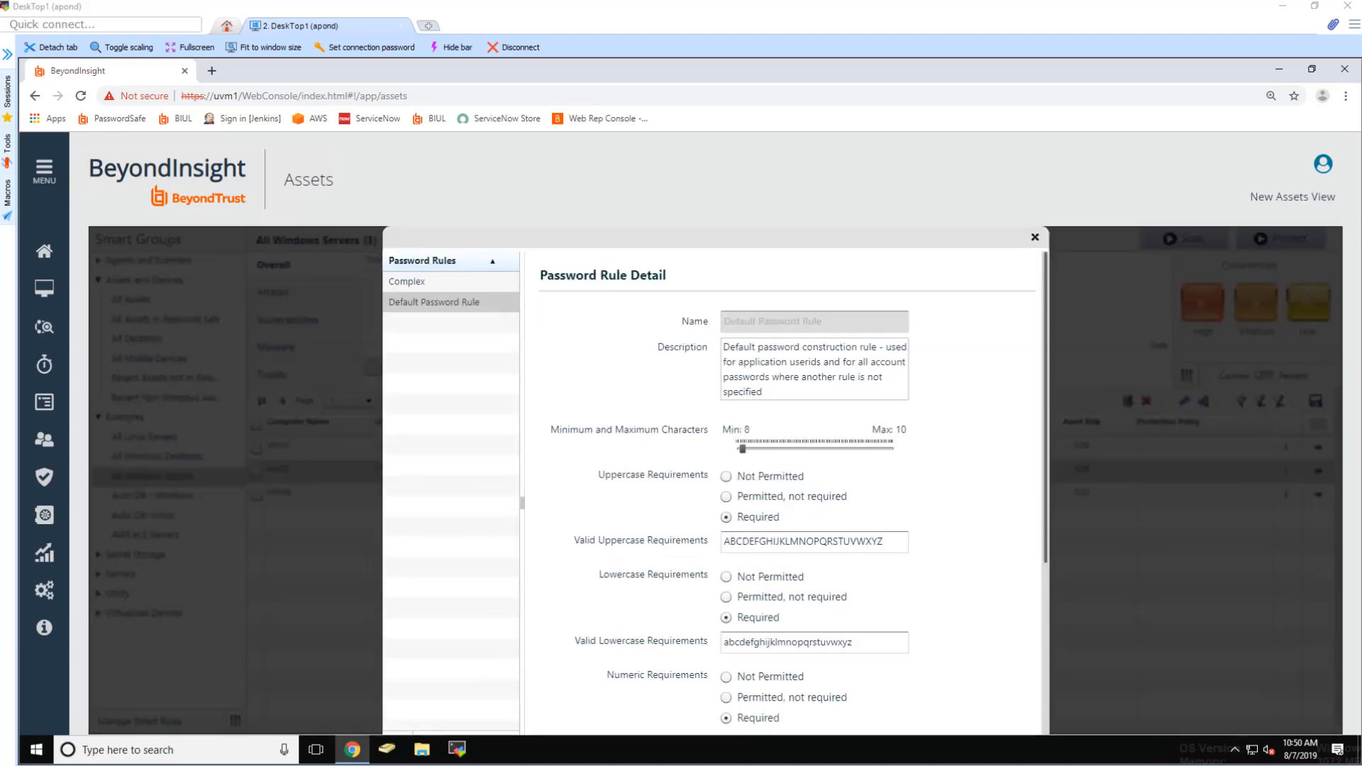
pyautogui.click(432, 282)
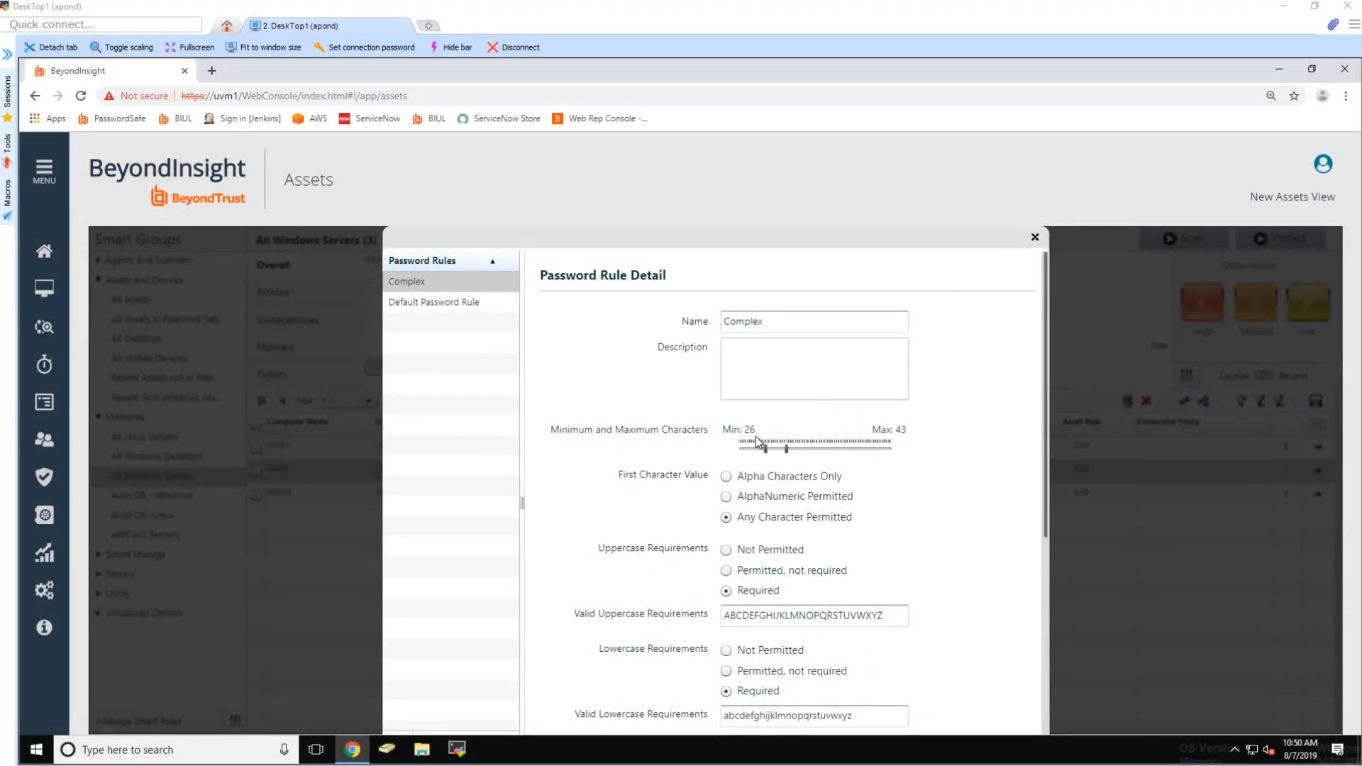
pyautogui.scroll(-5, 890, 477)
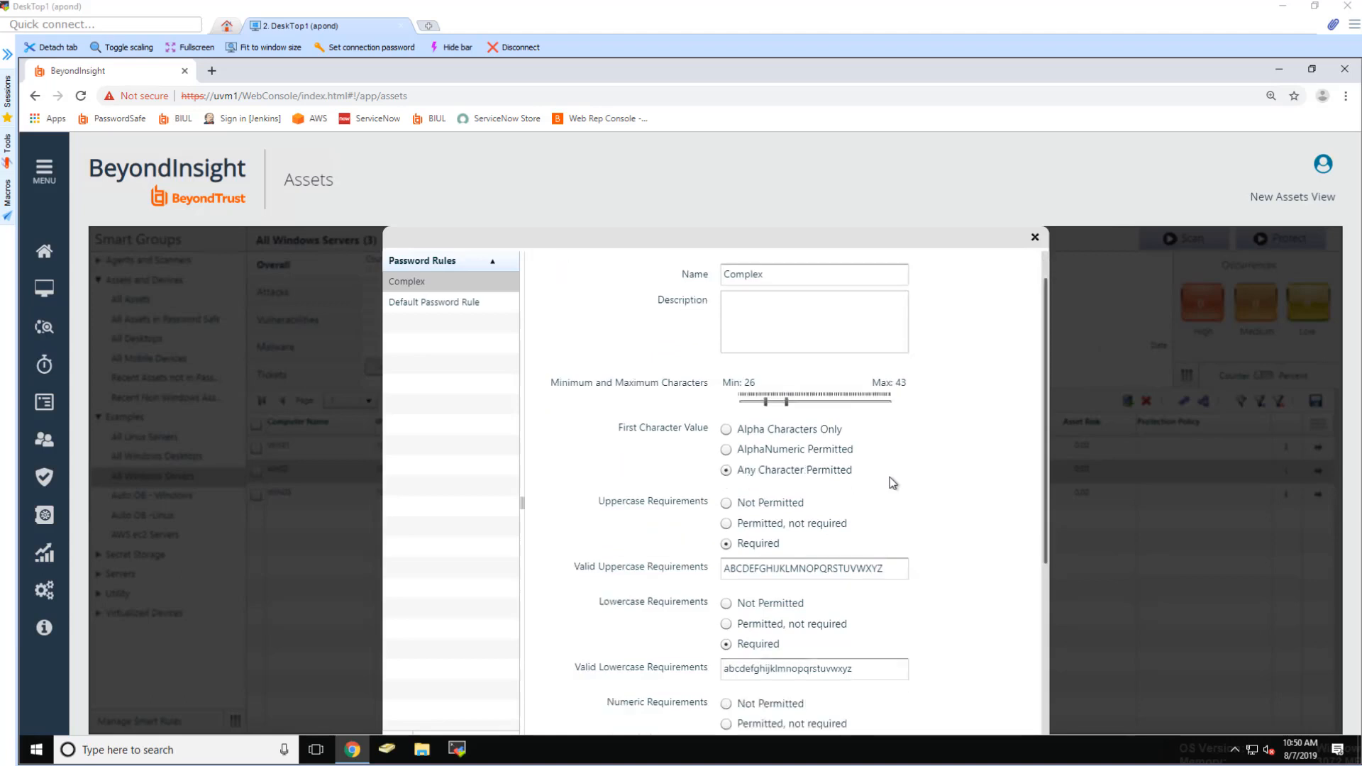
pyautogui.scroll(3, 862, 530)
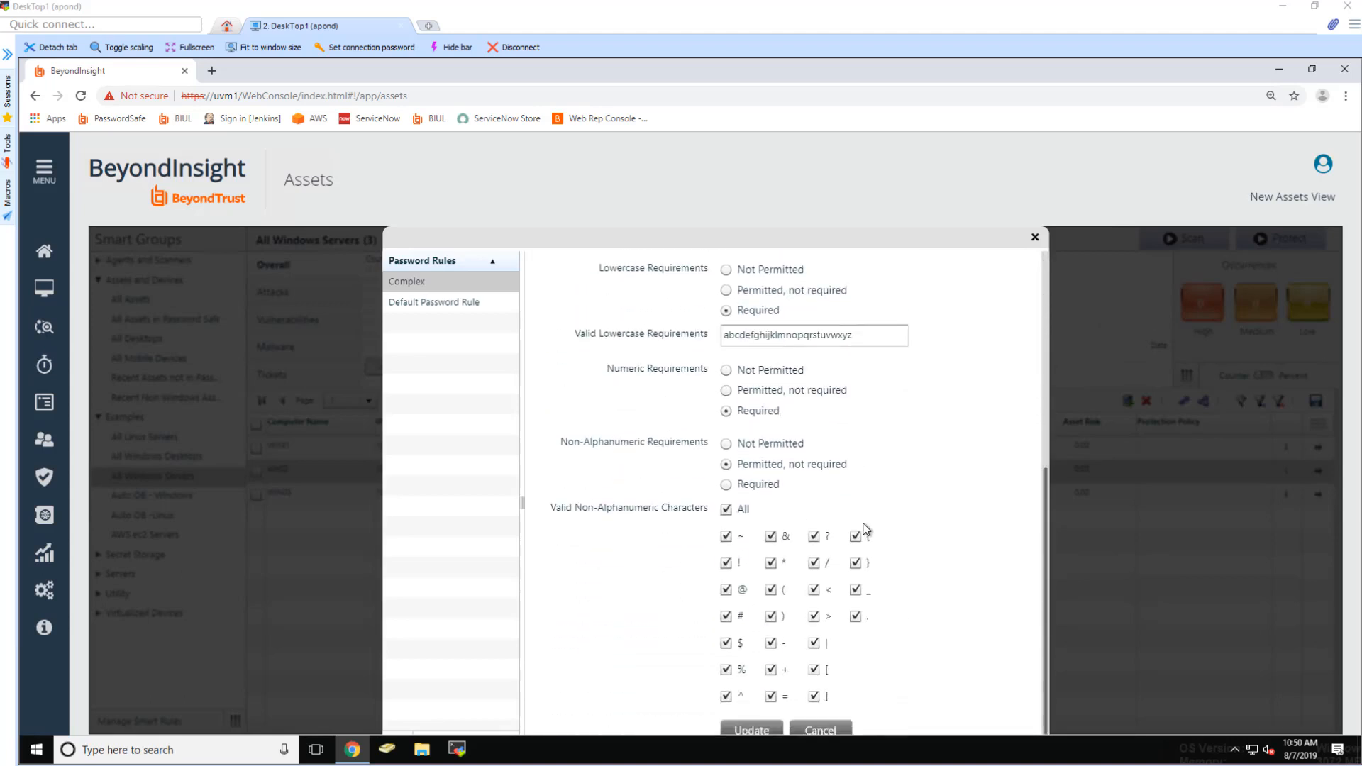
pyautogui.click(1035, 238)
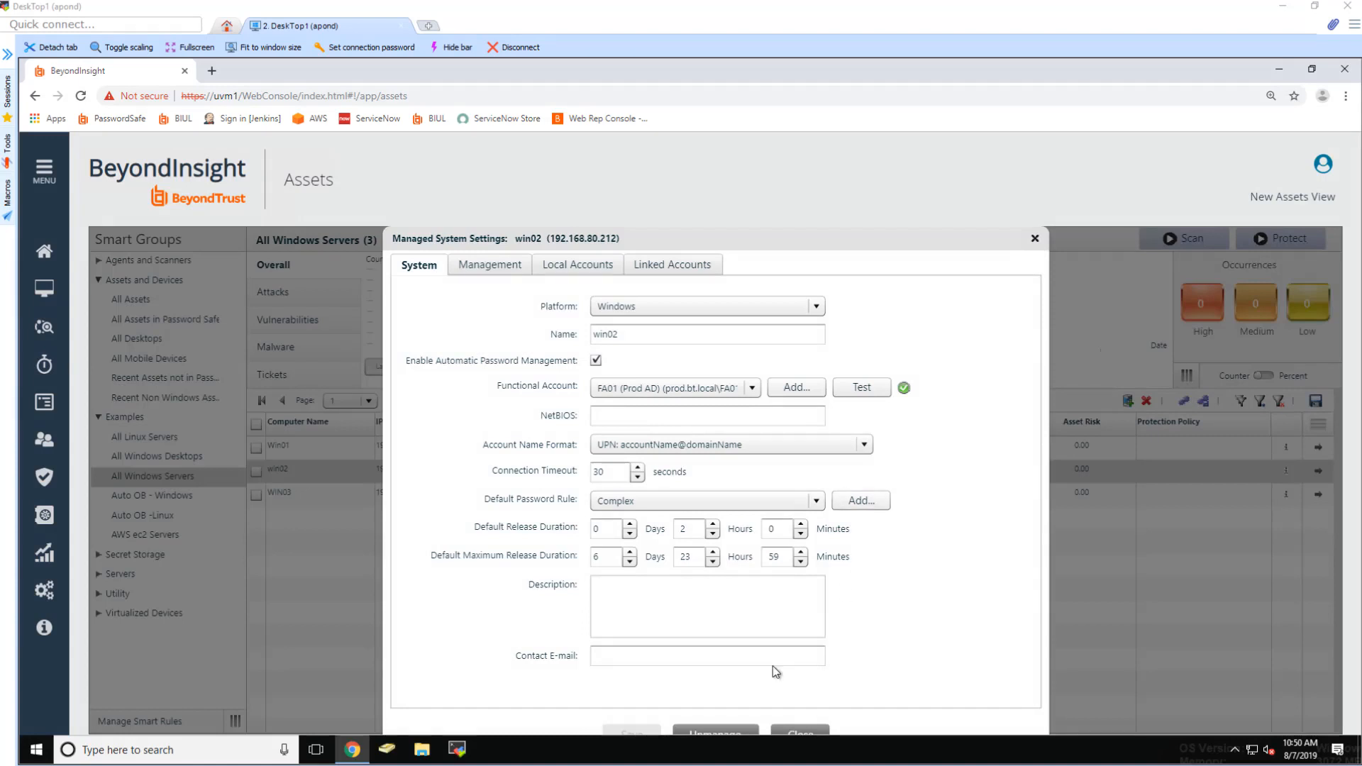
# Step: Test the win02 local administrator account's credentials and rotate its password now
pyautogui.click(501, 267)
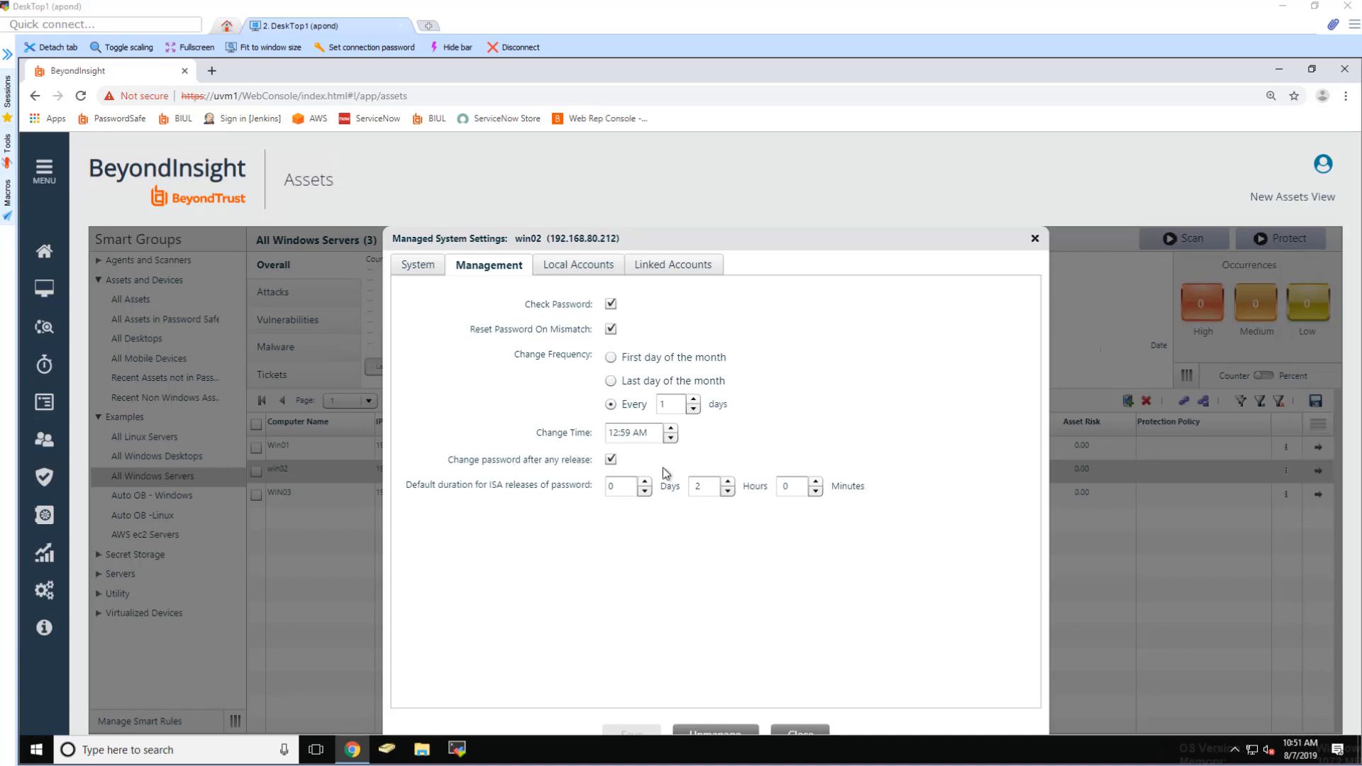
pyautogui.click(607, 267)
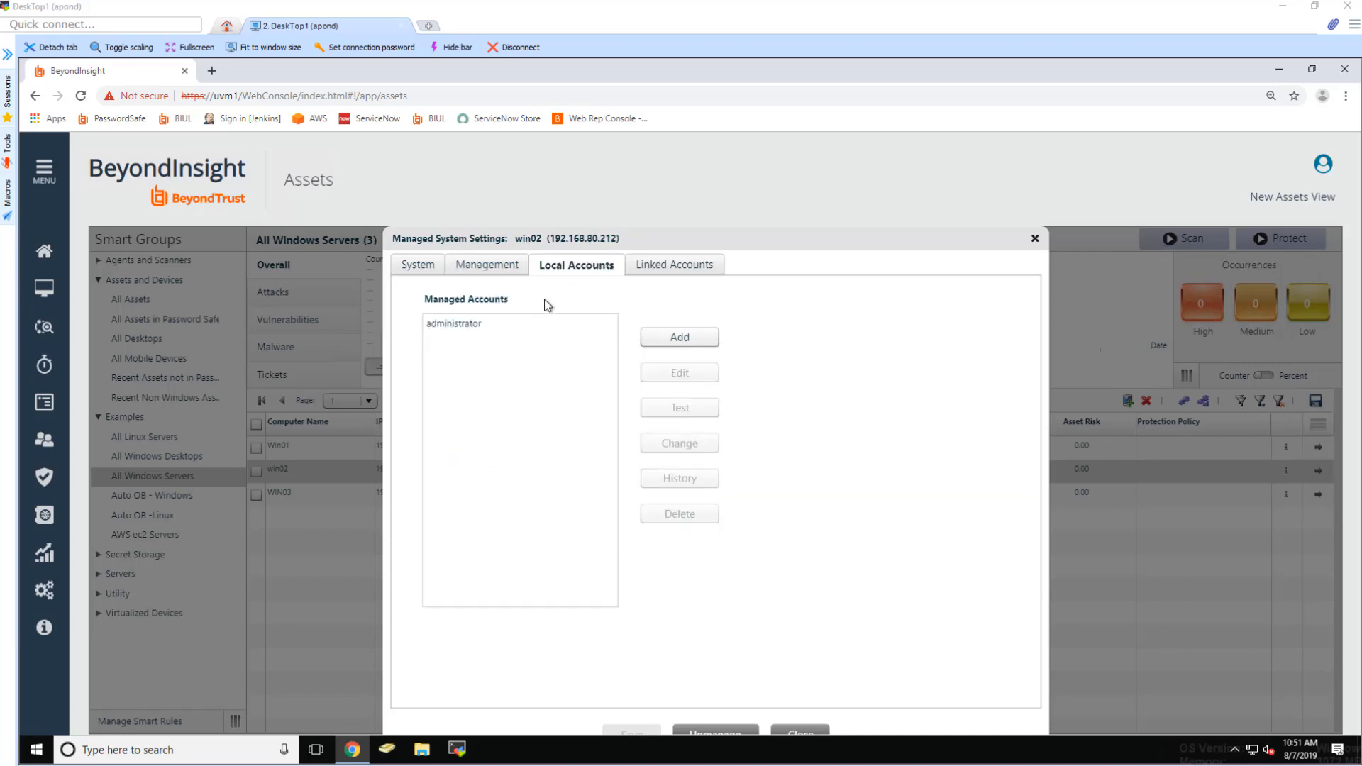
pyautogui.click(500, 326)
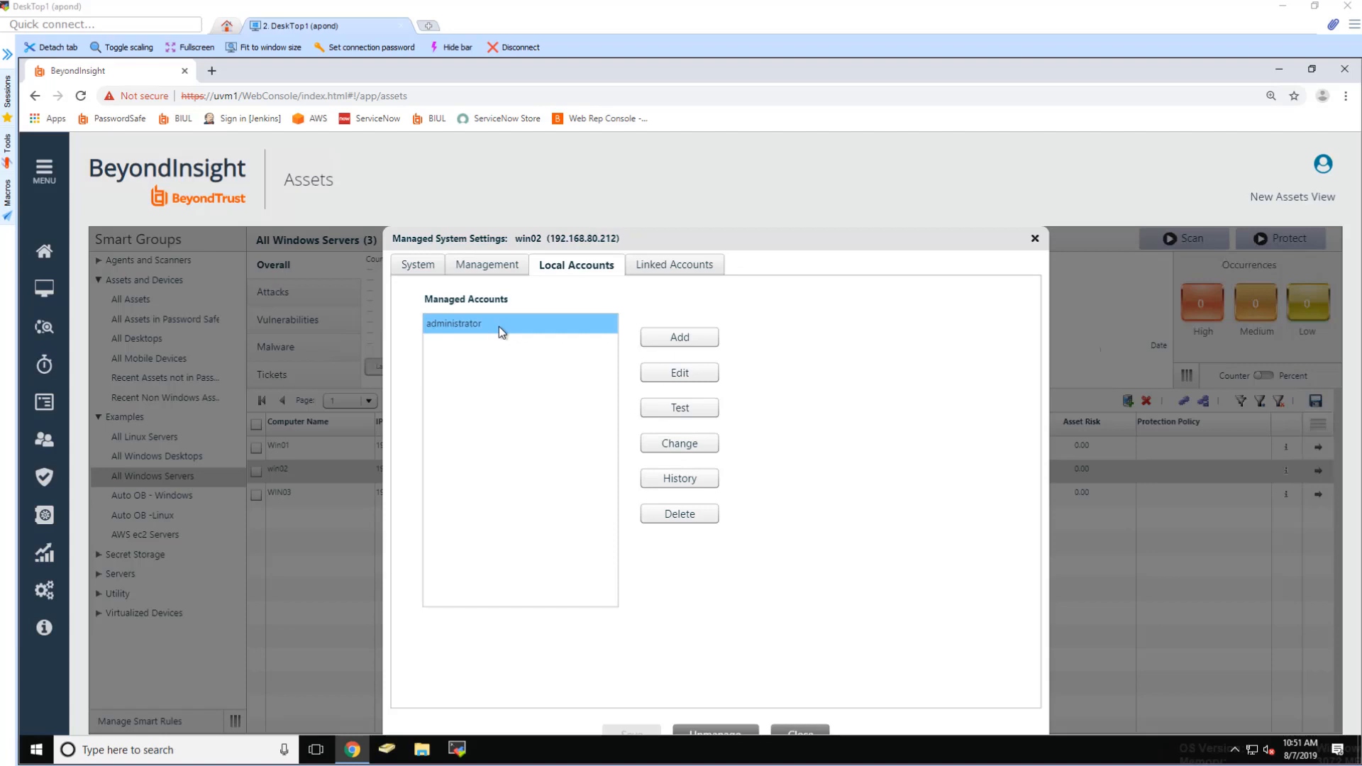
pyautogui.click(670, 413)
pyautogui.click(703, 444)
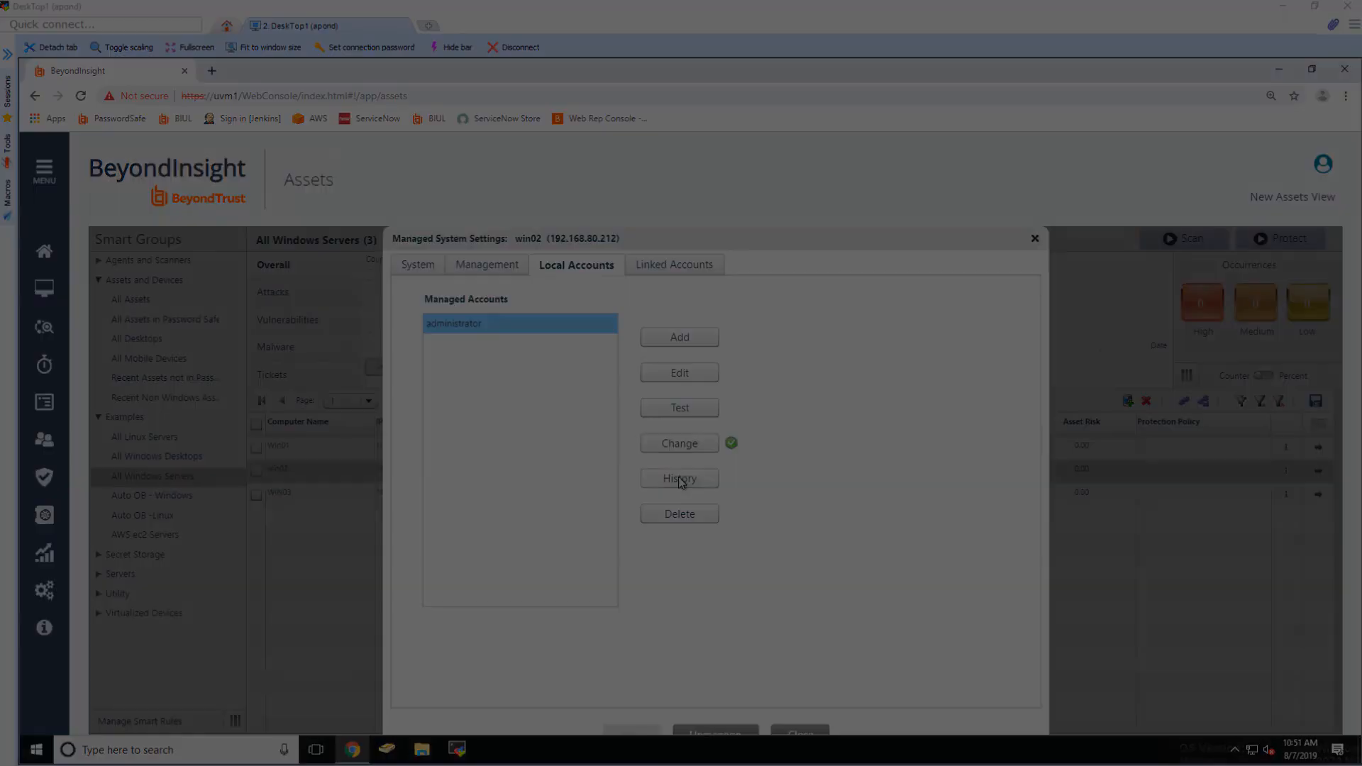
# Step: Check the administrator's password history, revealing and then dismissing the 08/06/2019 password
pyautogui.click(680, 479)
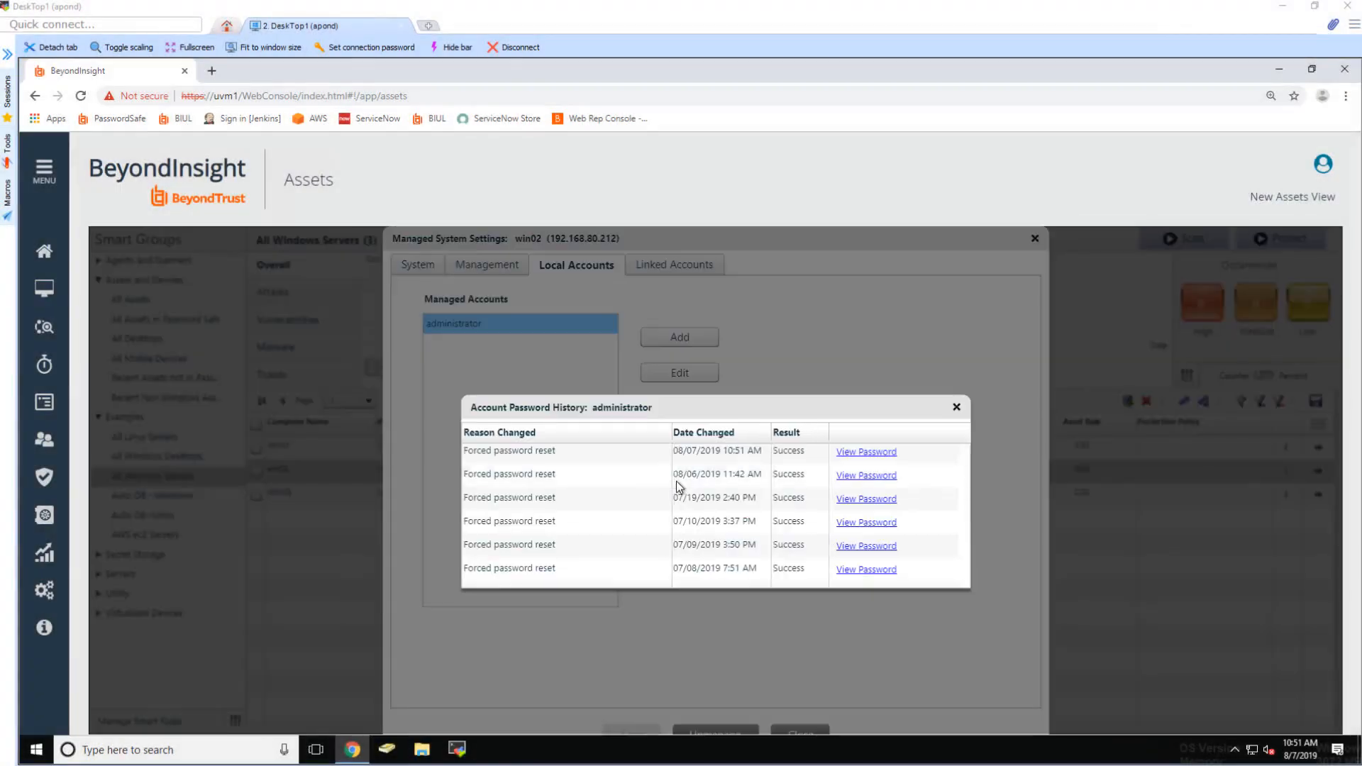
pyautogui.click(846, 481)
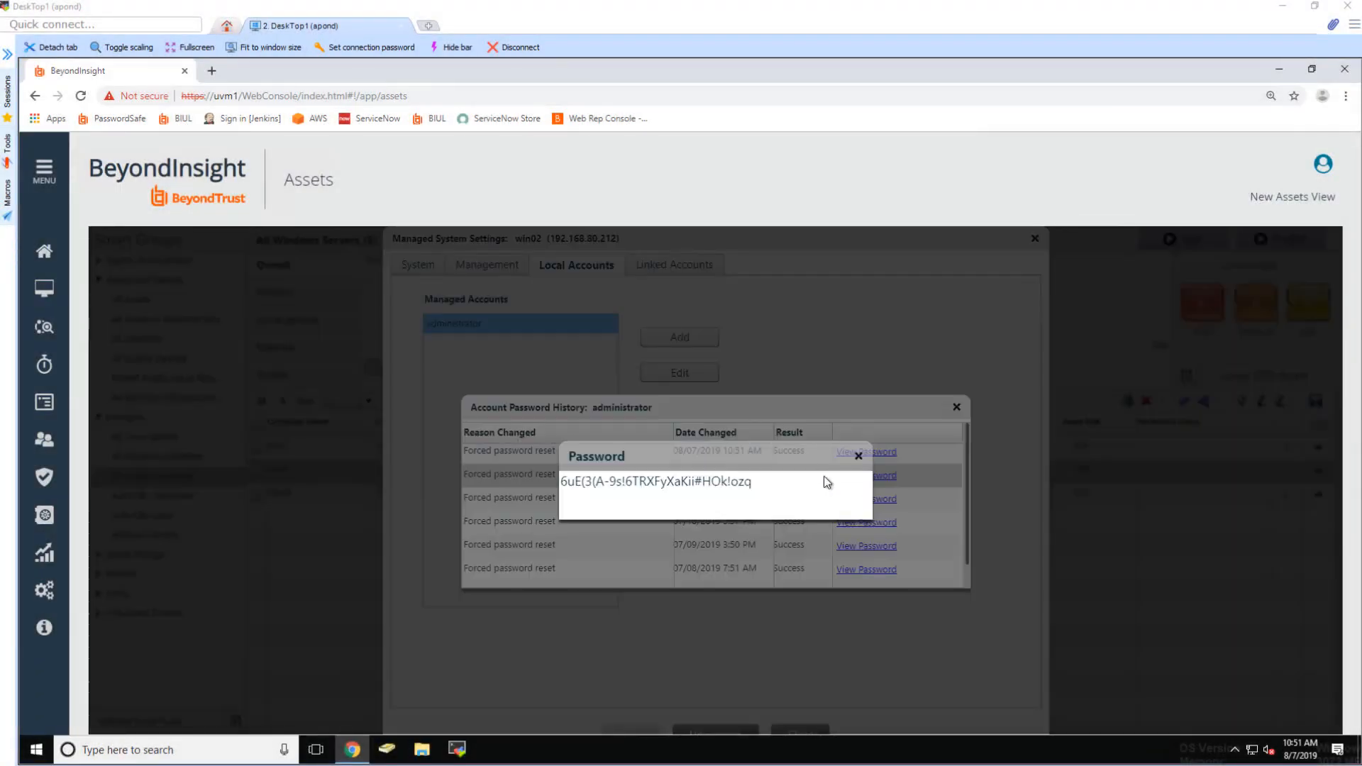
pyautogui.click(856, 455)
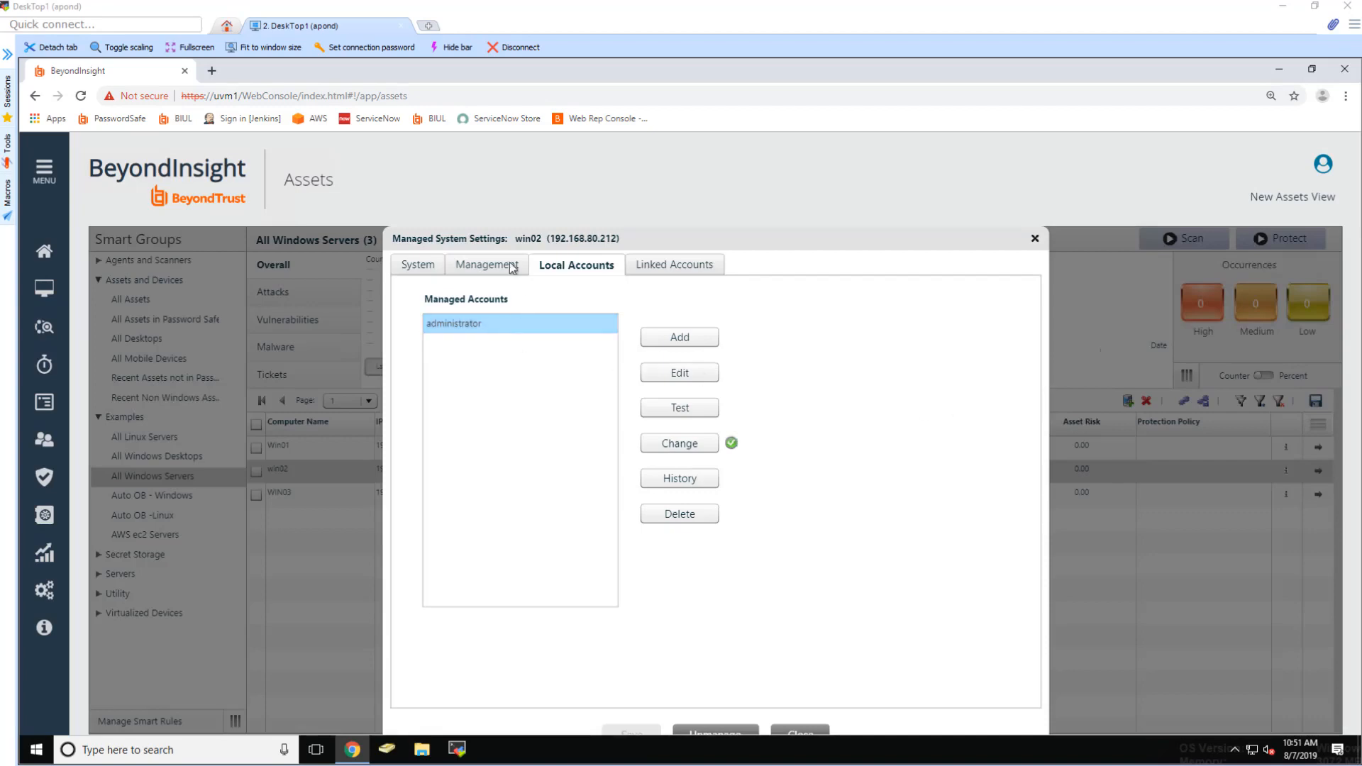
# Step: Review the win02 administrator's Managed Account Settings without saving, then close win02's Managed System Settings
pyautogui.click(662, 372)
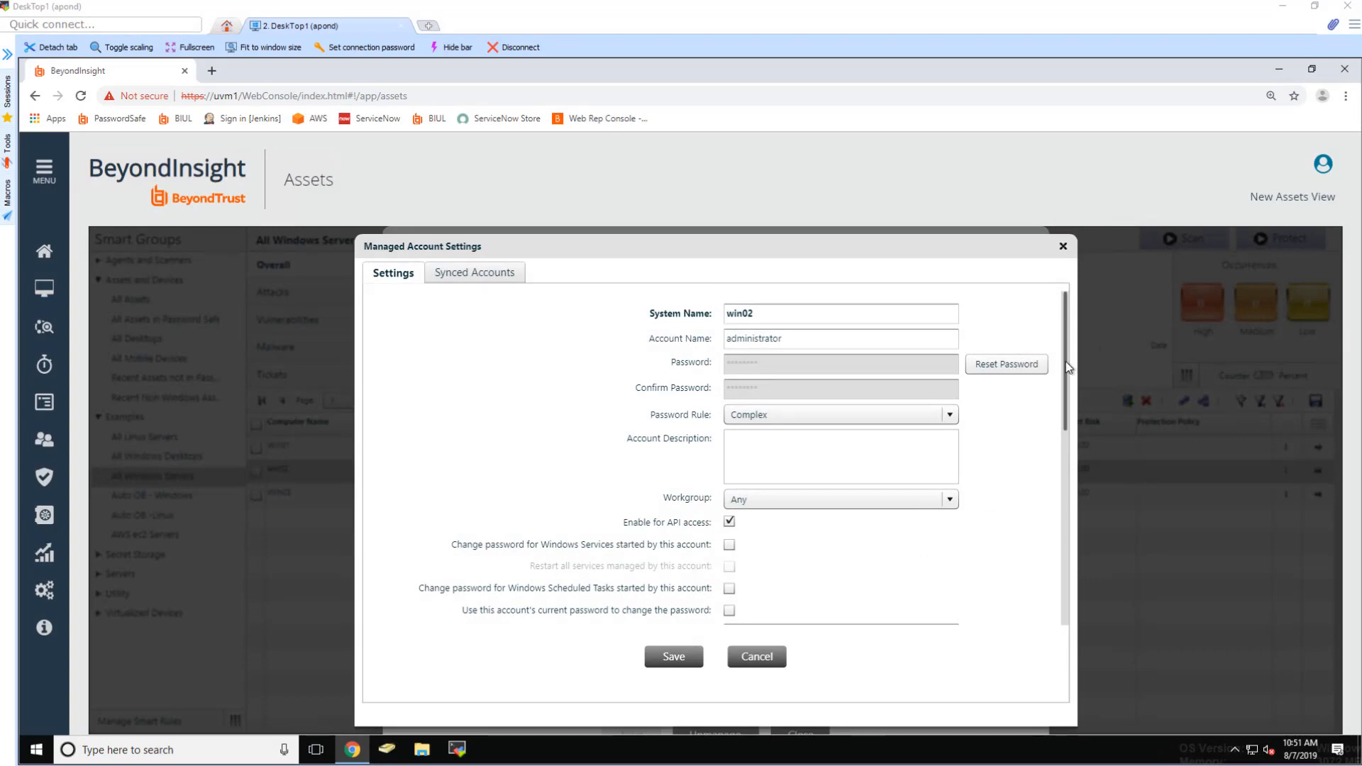
pyautogui.moveTo(1066, 364); pyautogui.dragTo(1066, 380)
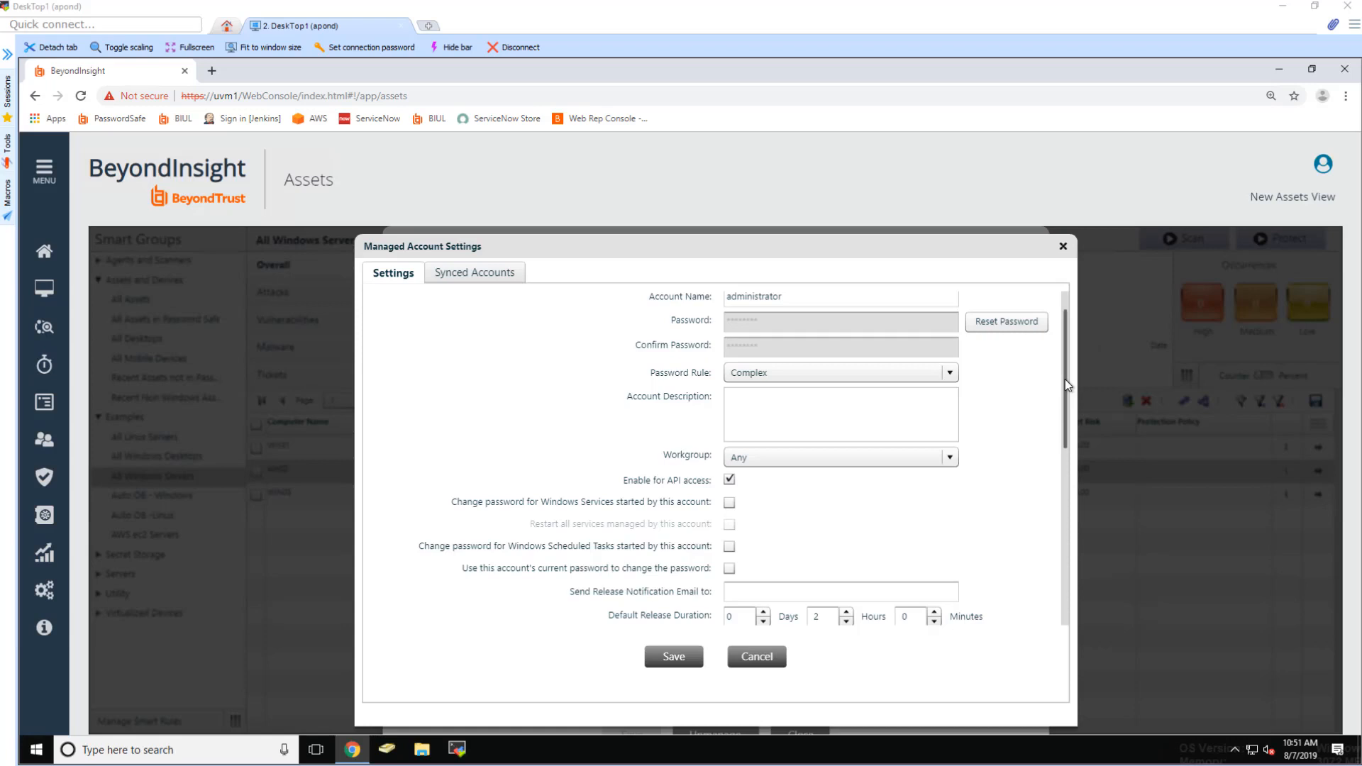
pyautogui.moveTo(1066, 379); pyautogui.dragTo(1040, 282)
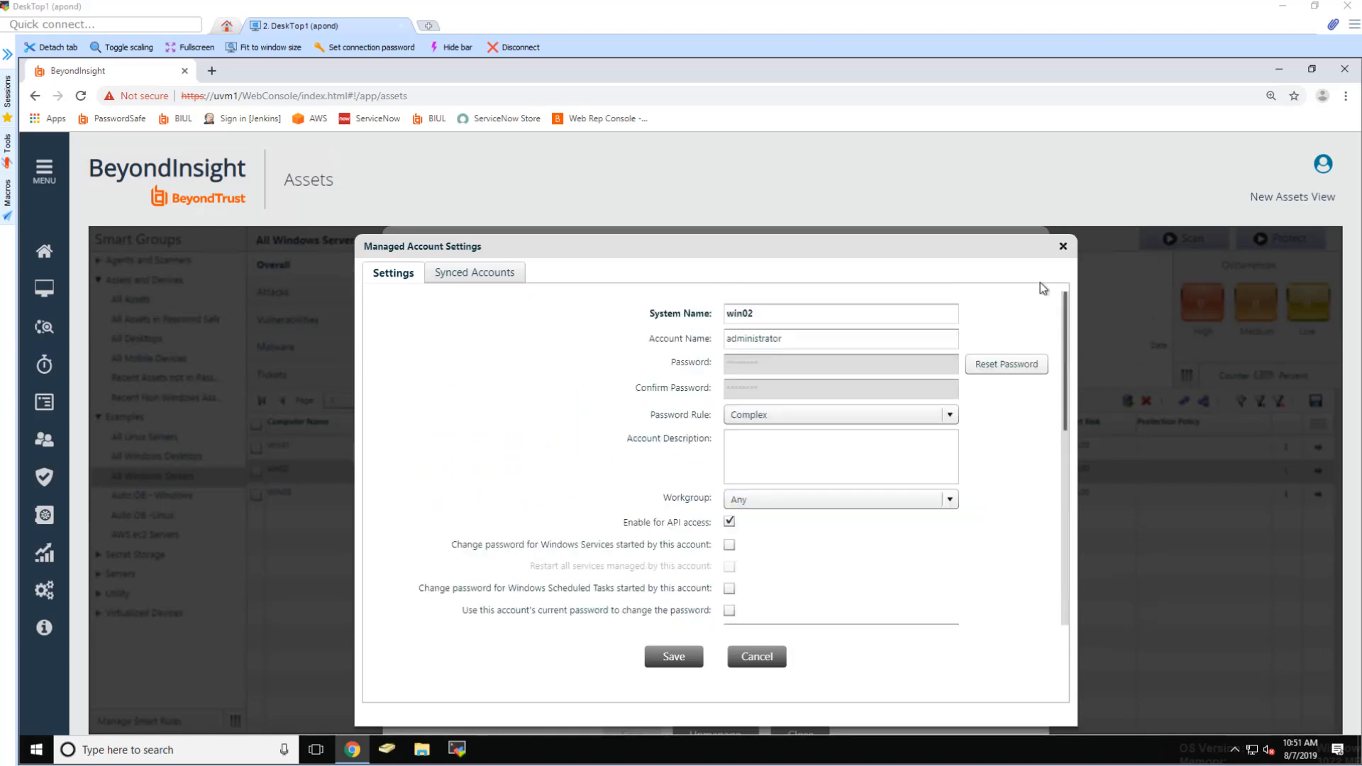
pyautogui.click(1062, 246)
pyautogui.click(796, 731)
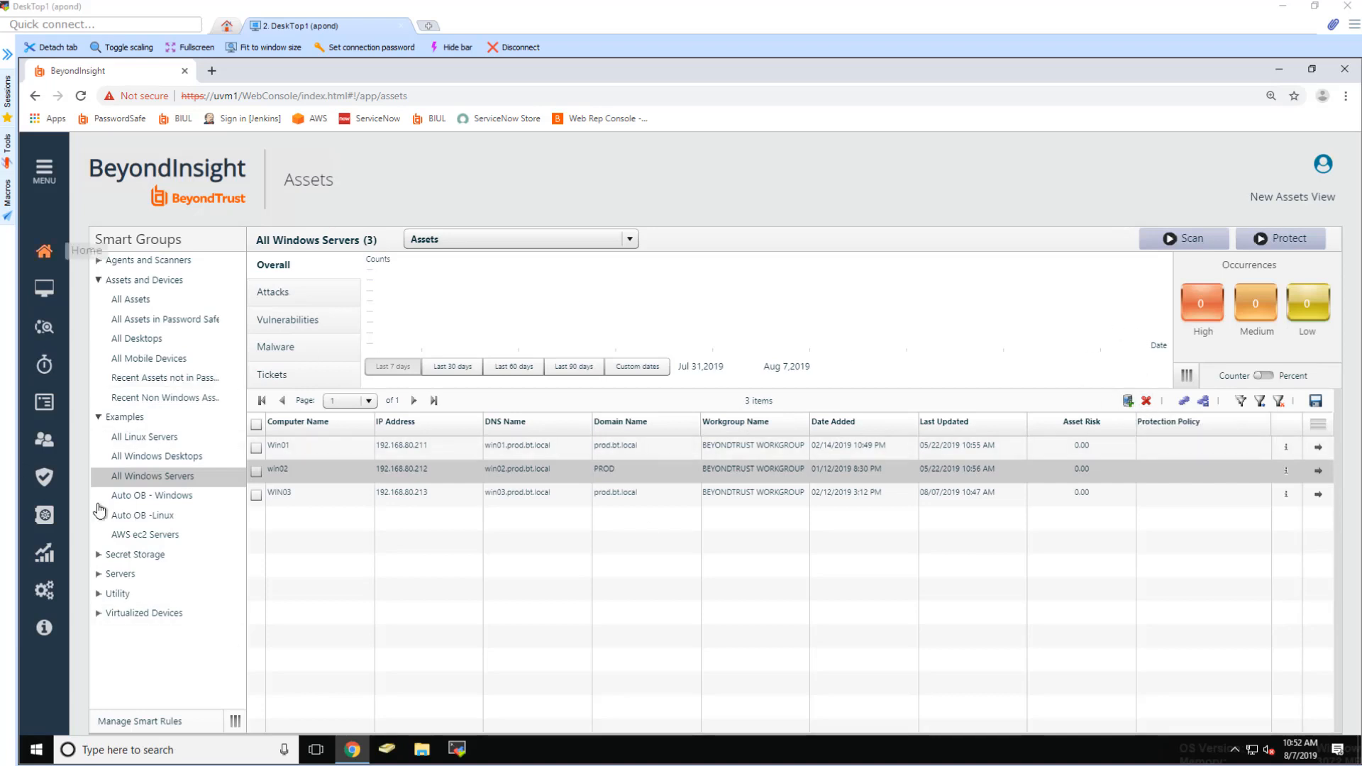
pyautogui.click(1128, 402)
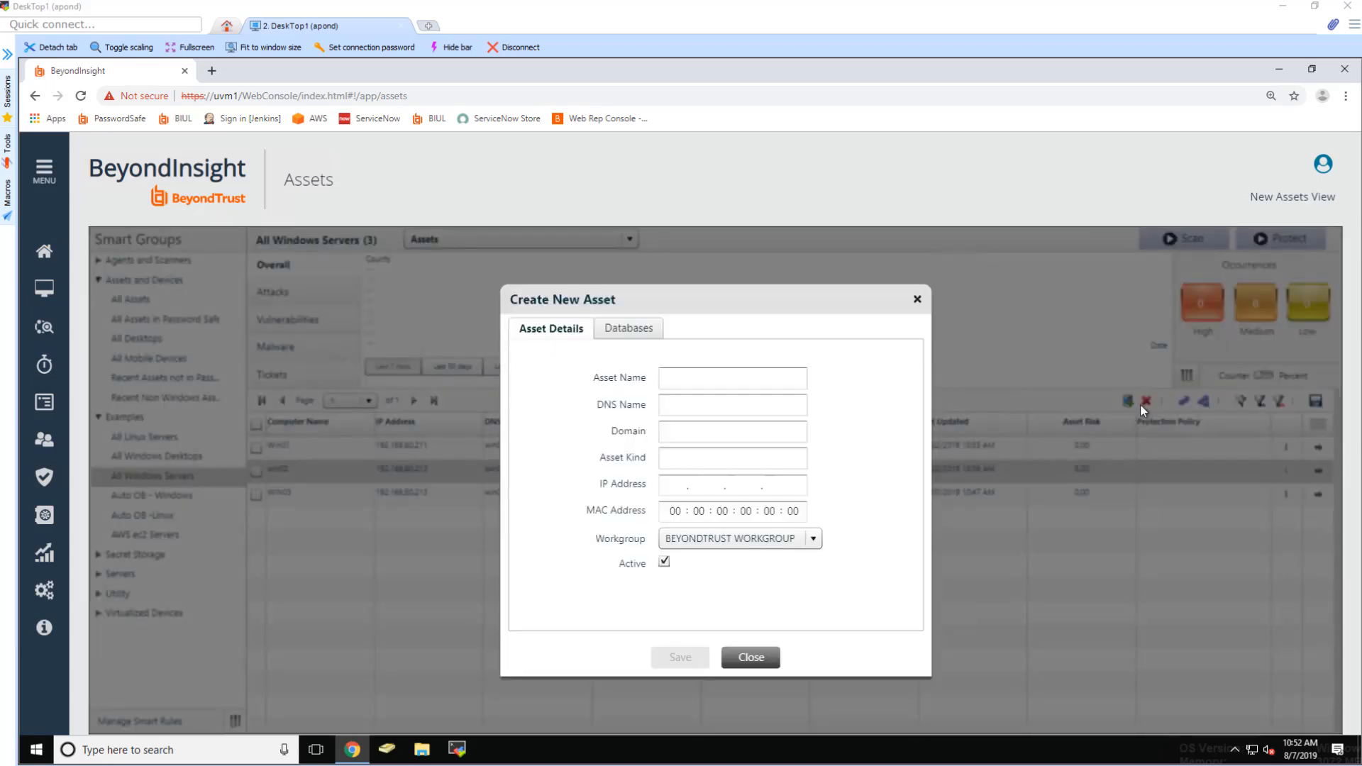
pyautogui.click(741, 658)
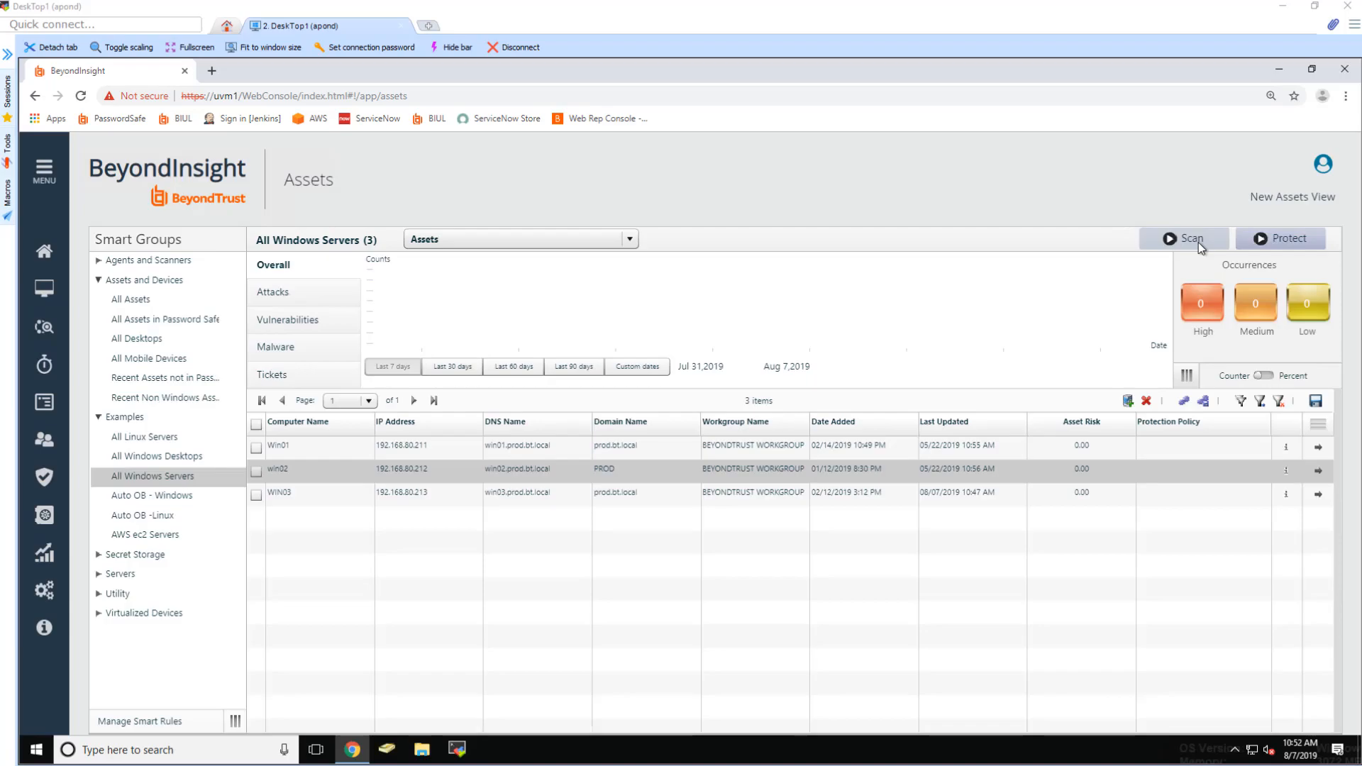
pyautogui.click(1198, 241)
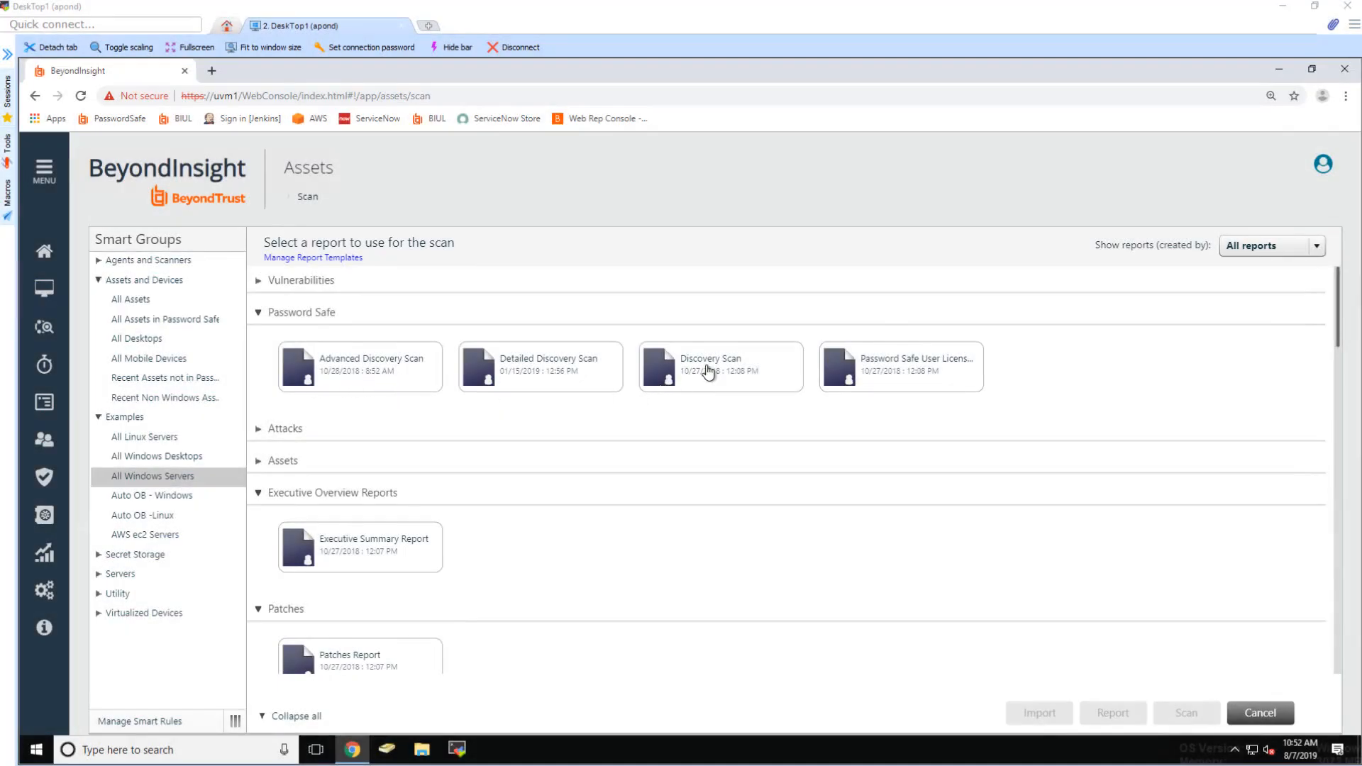
pyautogui.click(341, 365)
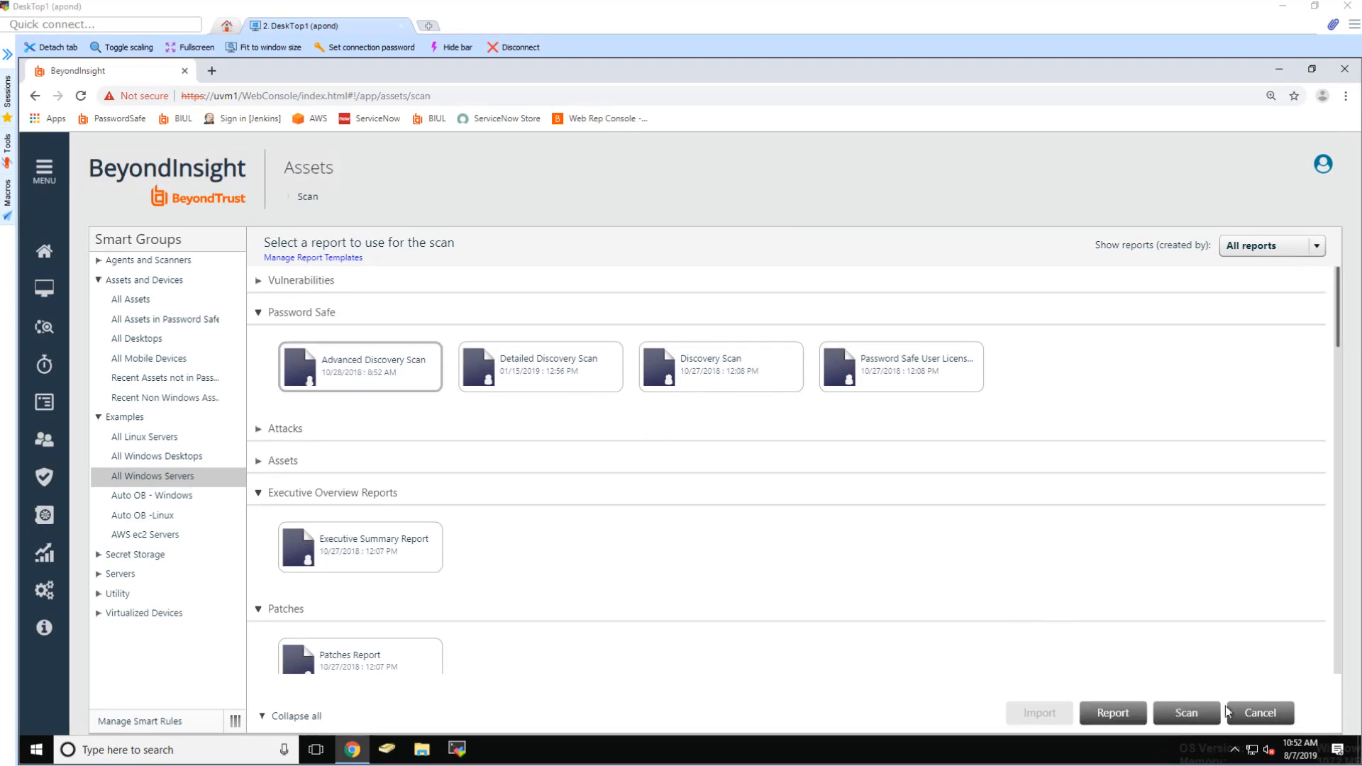
pyautogui.click(1186, 713)
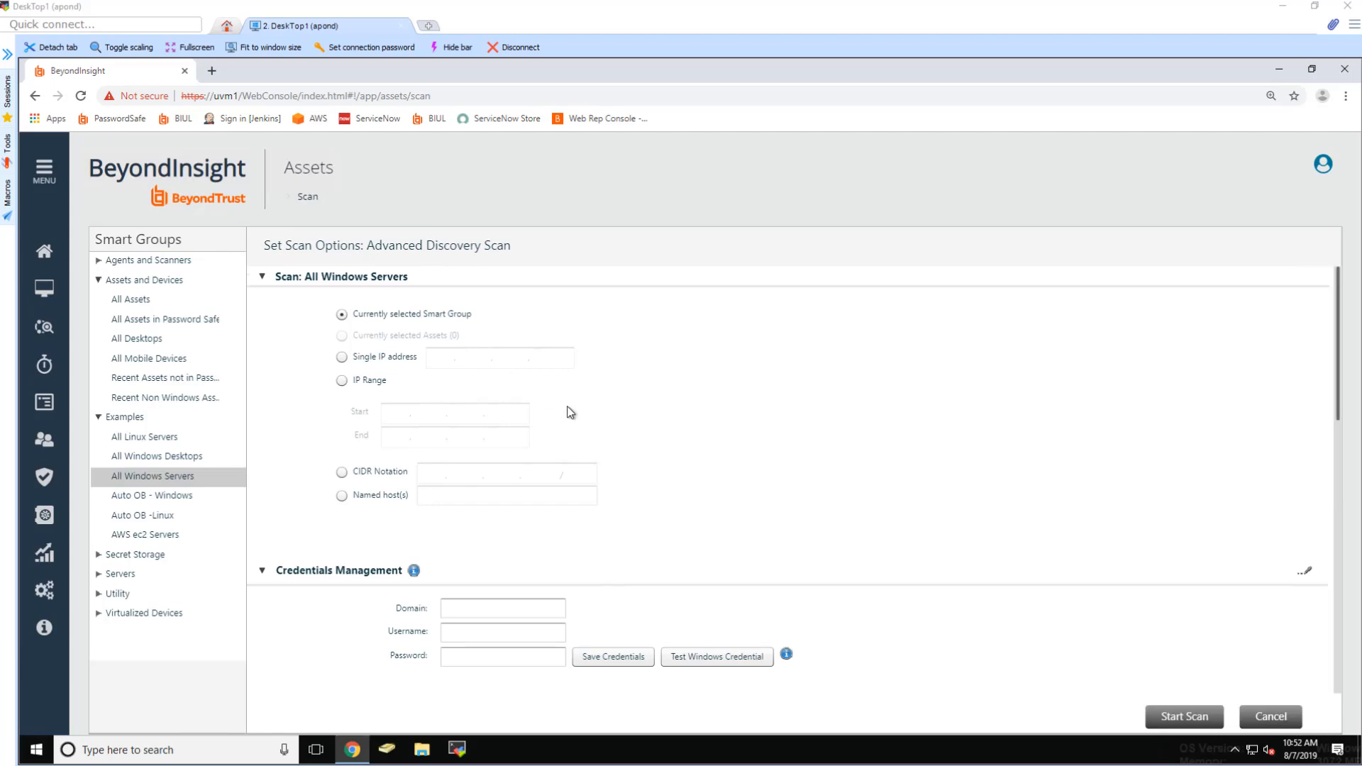
pyautogui.scroll(-3, 614, 515)
pyautogui.scroll(-3, 609, 525)
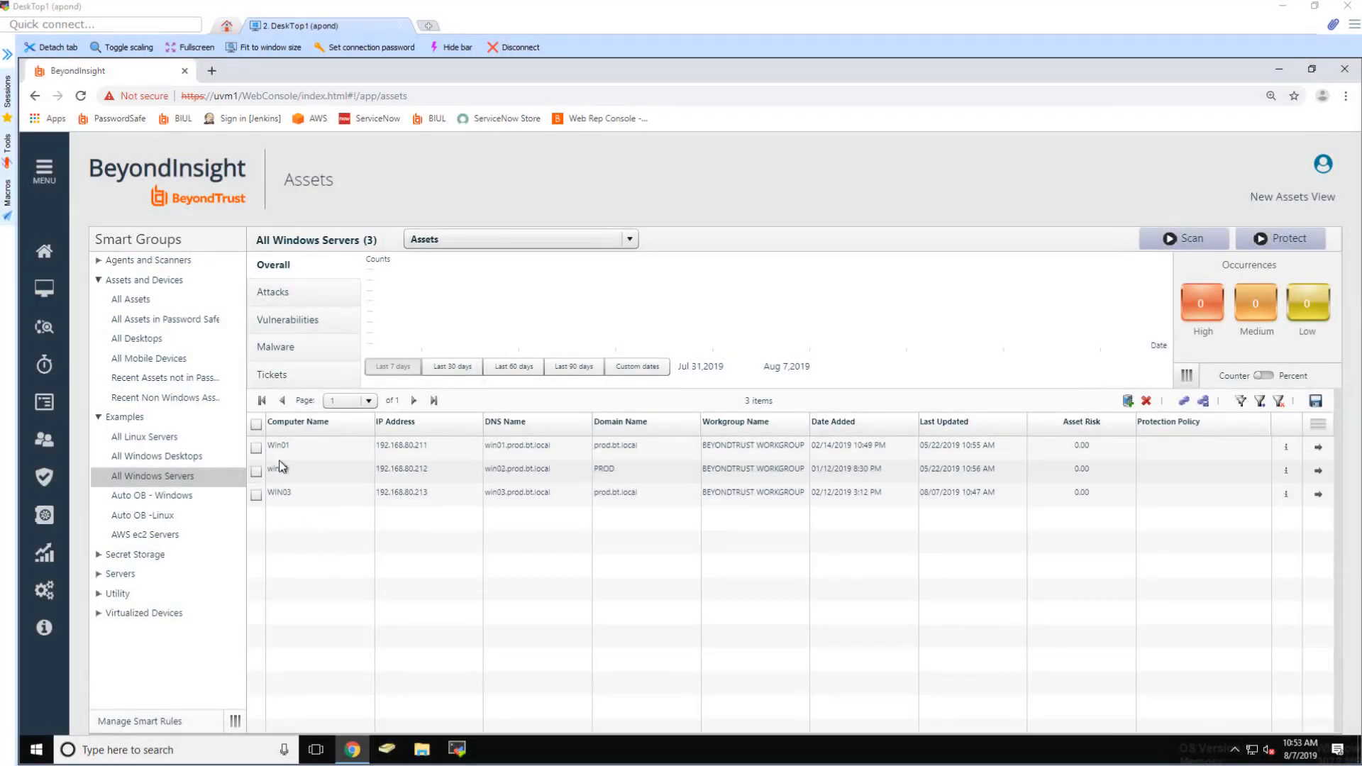
pyautogui.click(283, 469)
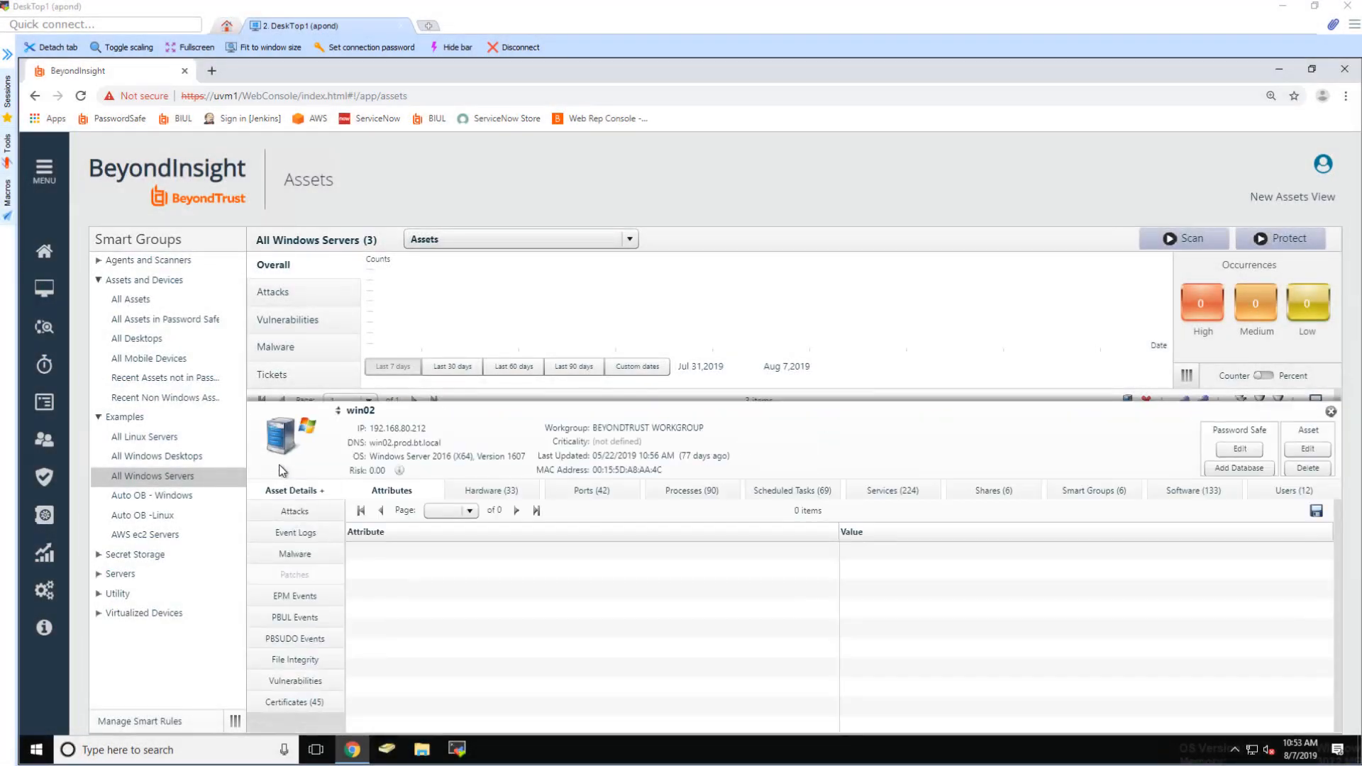
pyautogui.click(572, 495)
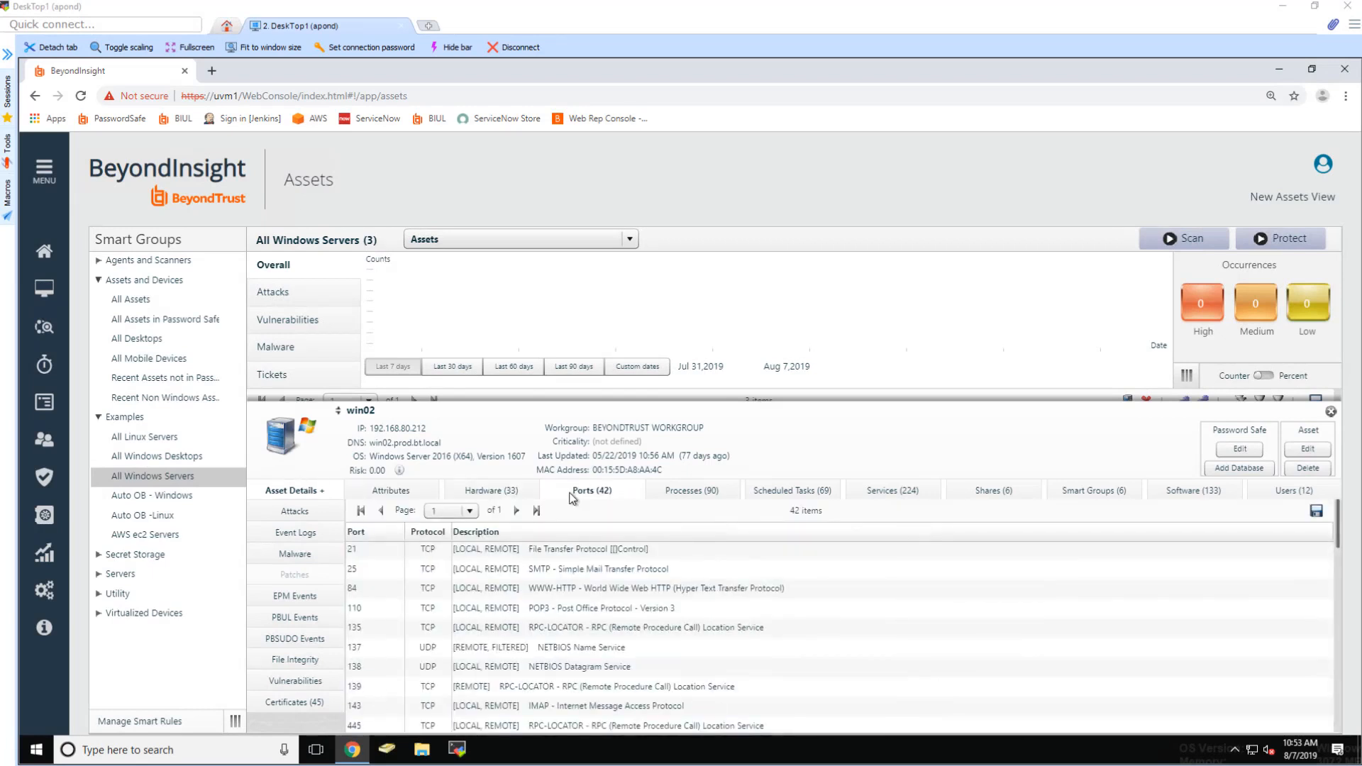
pyautogui.click(679, 496)
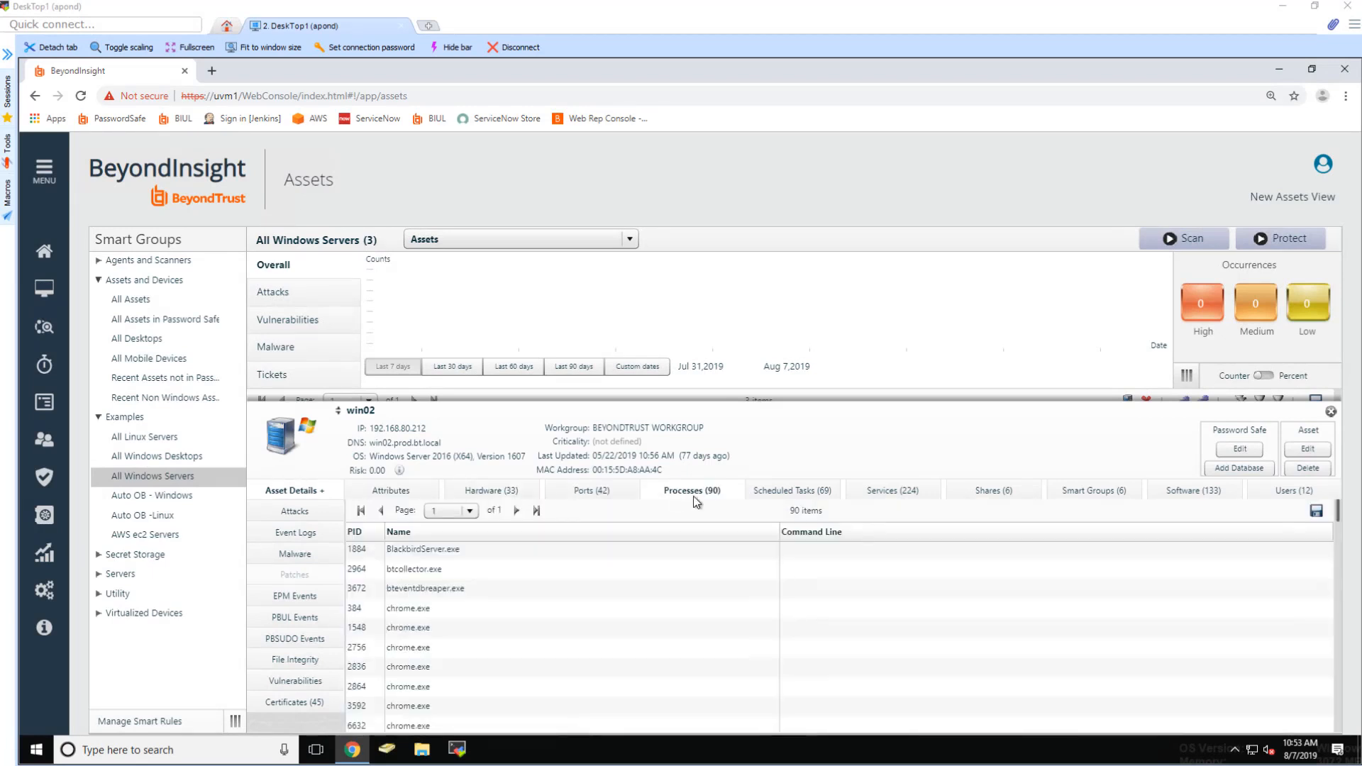
pyautogui.click(775, 489)
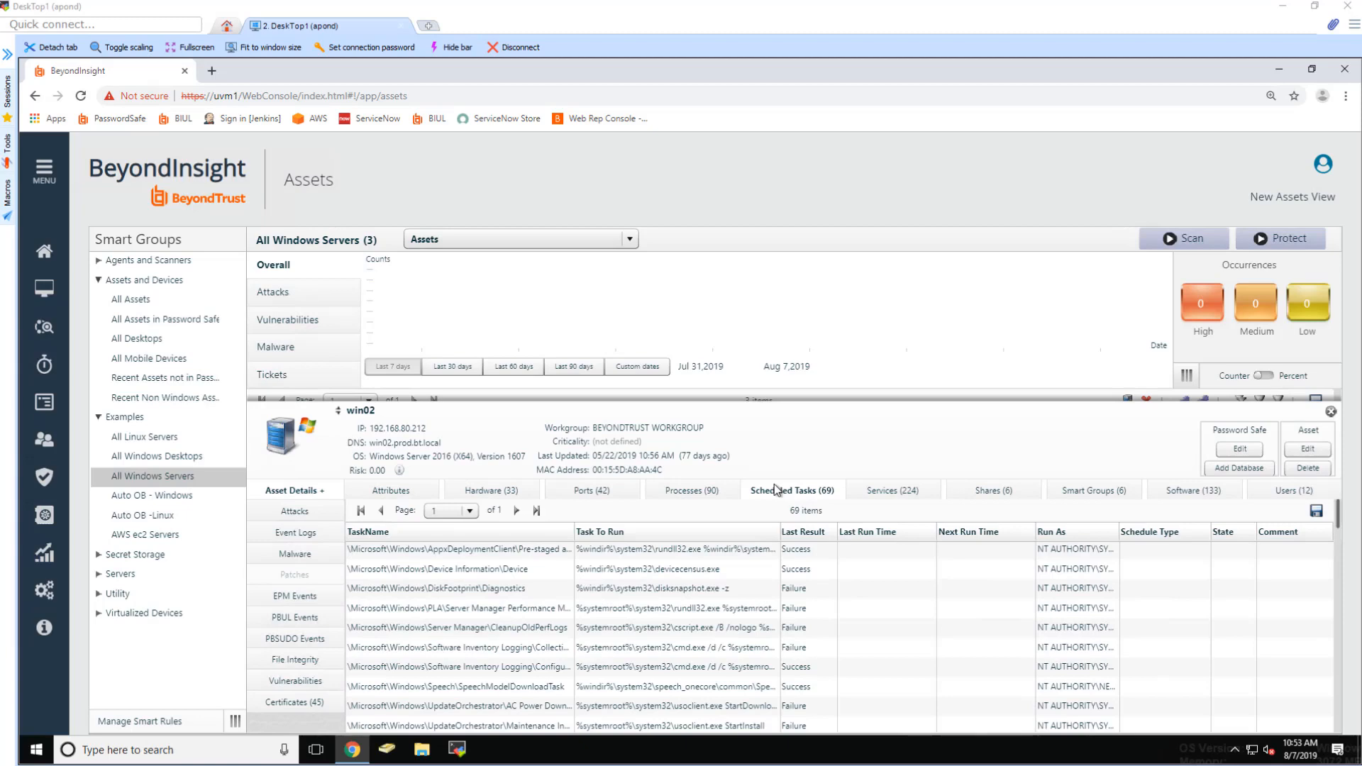
pyautogui.click(1050, 531)
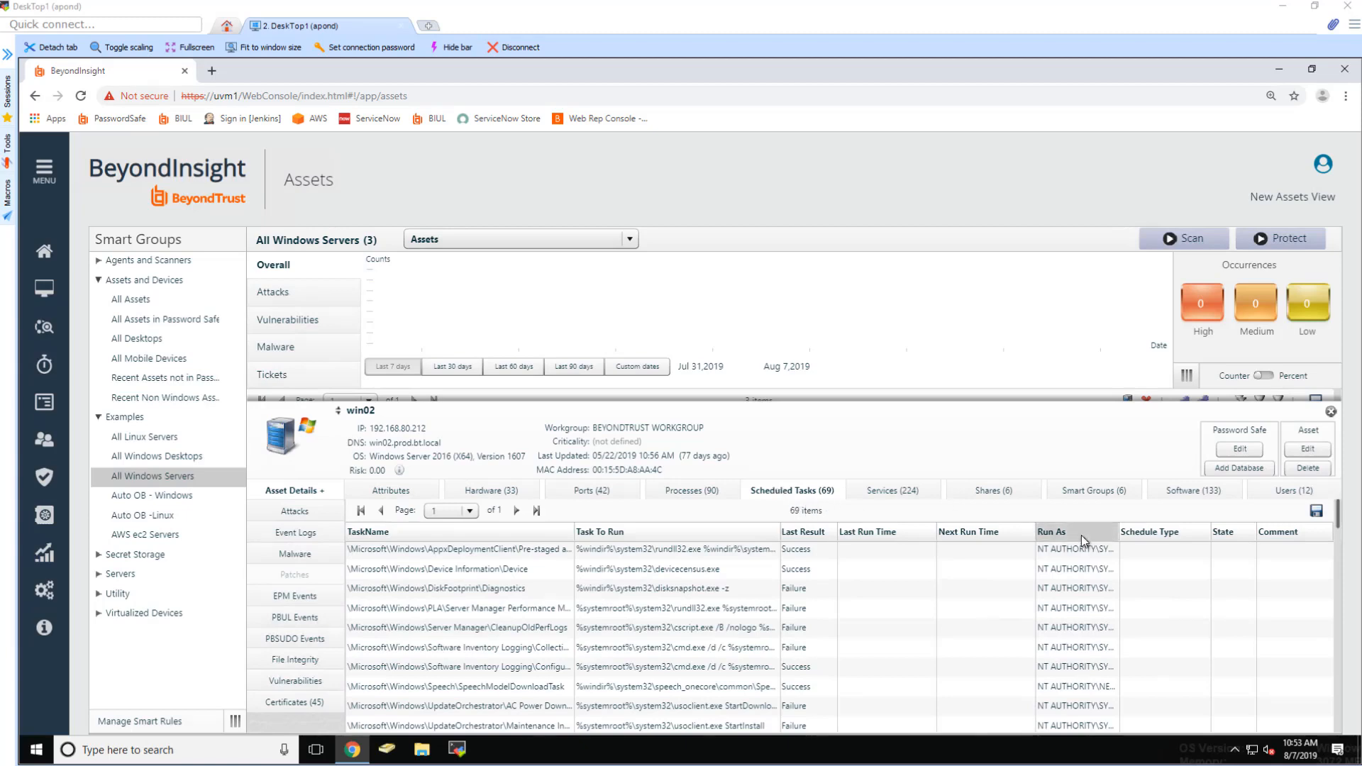
pyautogui.scroll(-15, 1084, 569)
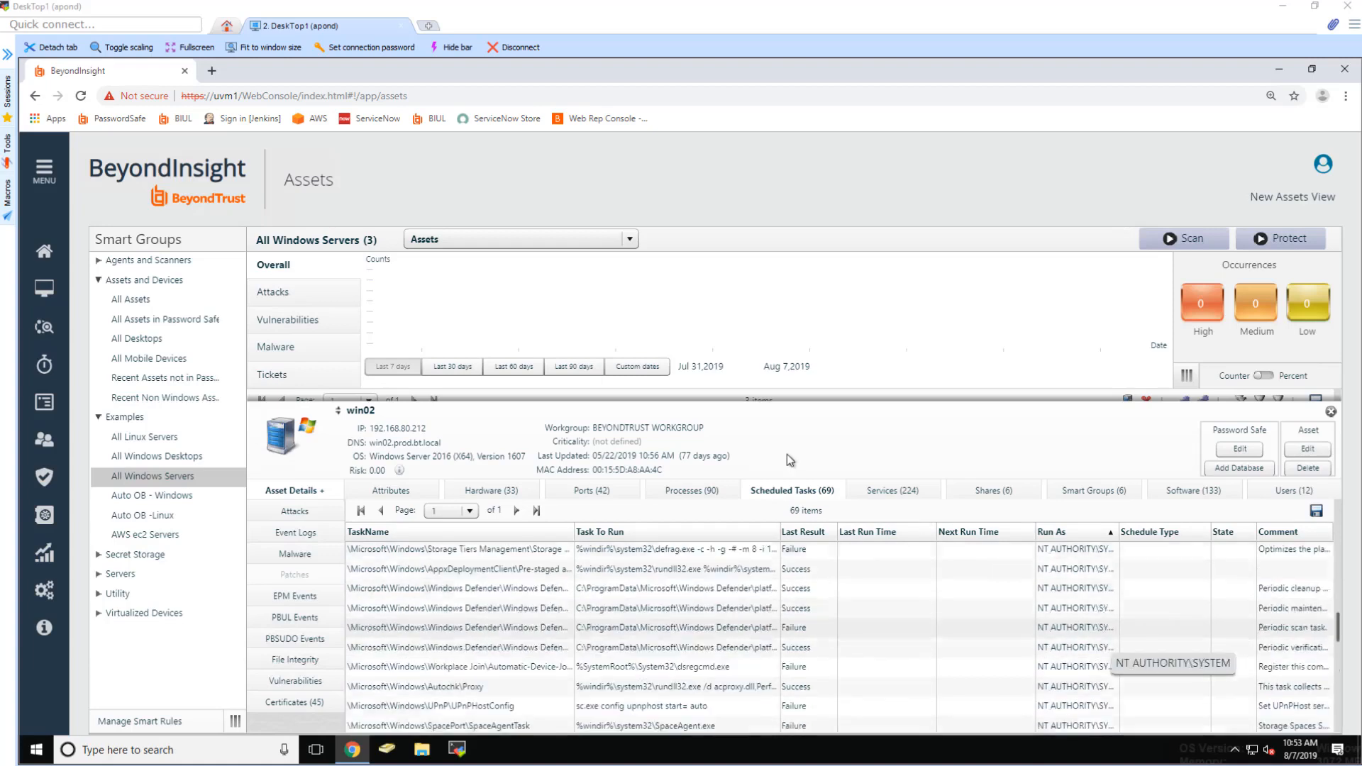
pyautogui.click(893, 490)
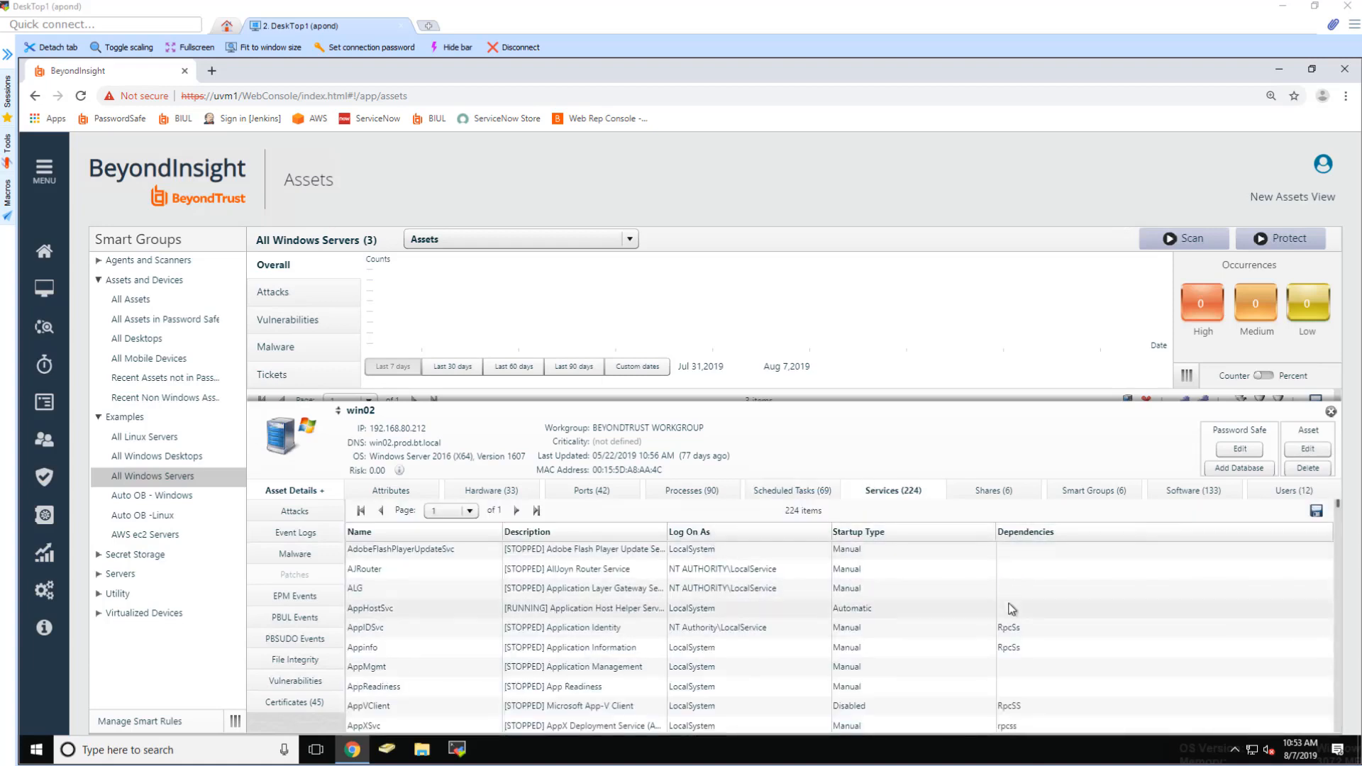
pyautogui.click(692, 532)
pyautogui.scroll(-5, 724, 668)
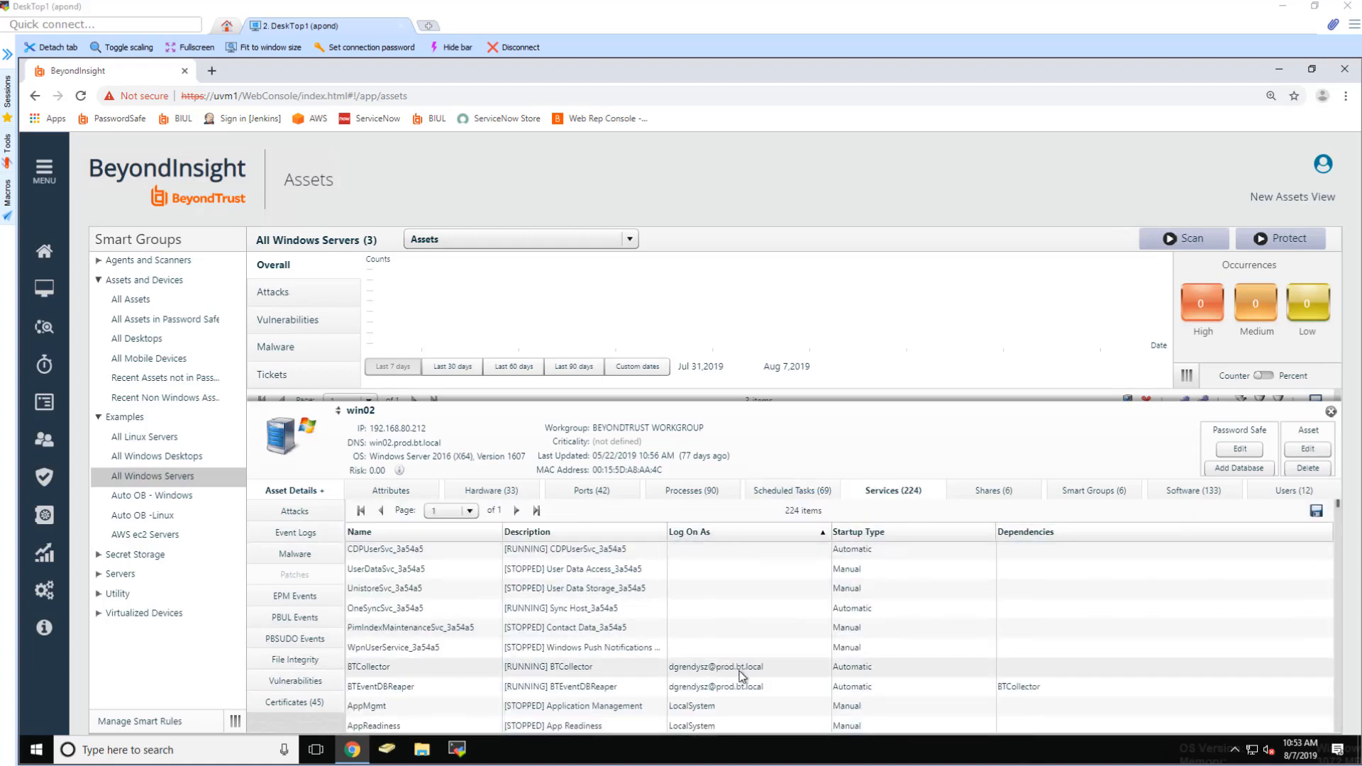
pyautogui.scroll(5, 699, 669)
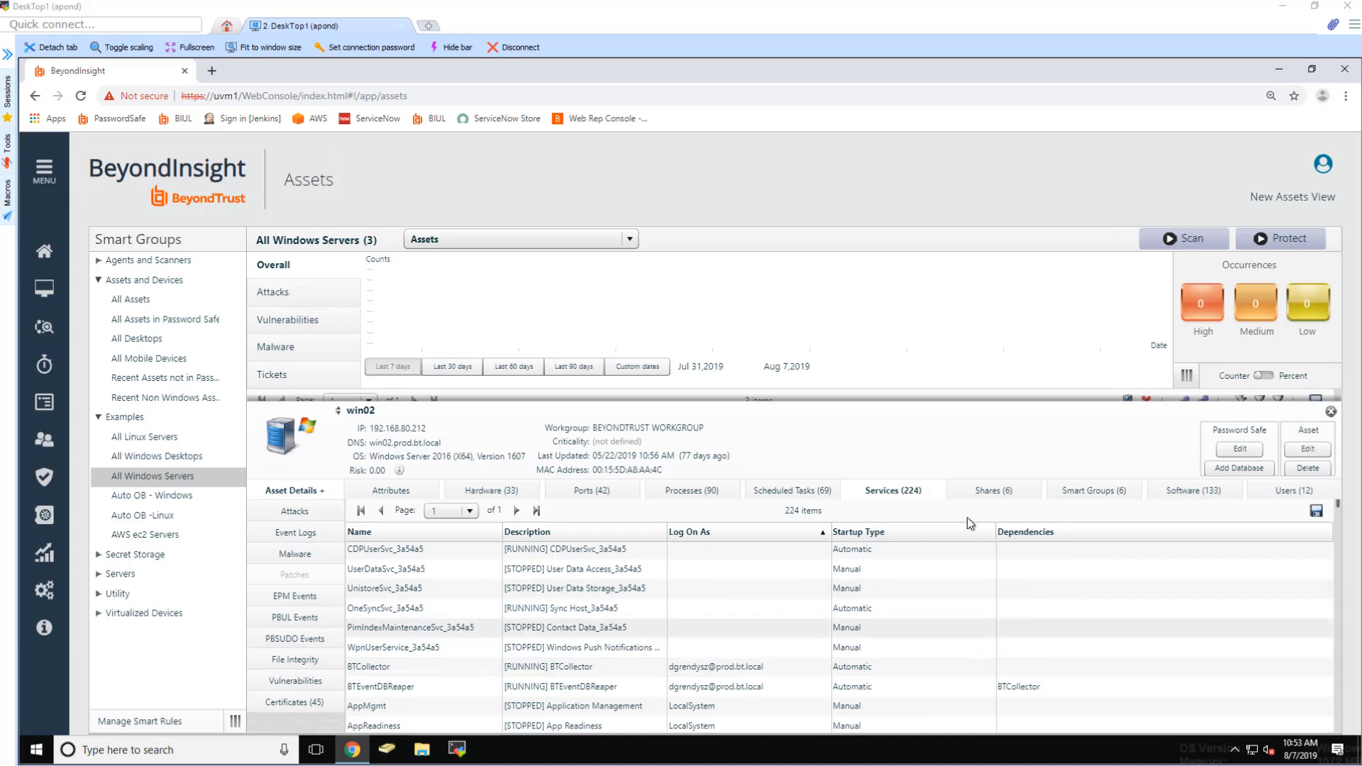
pyautogui.click(1225, 488)
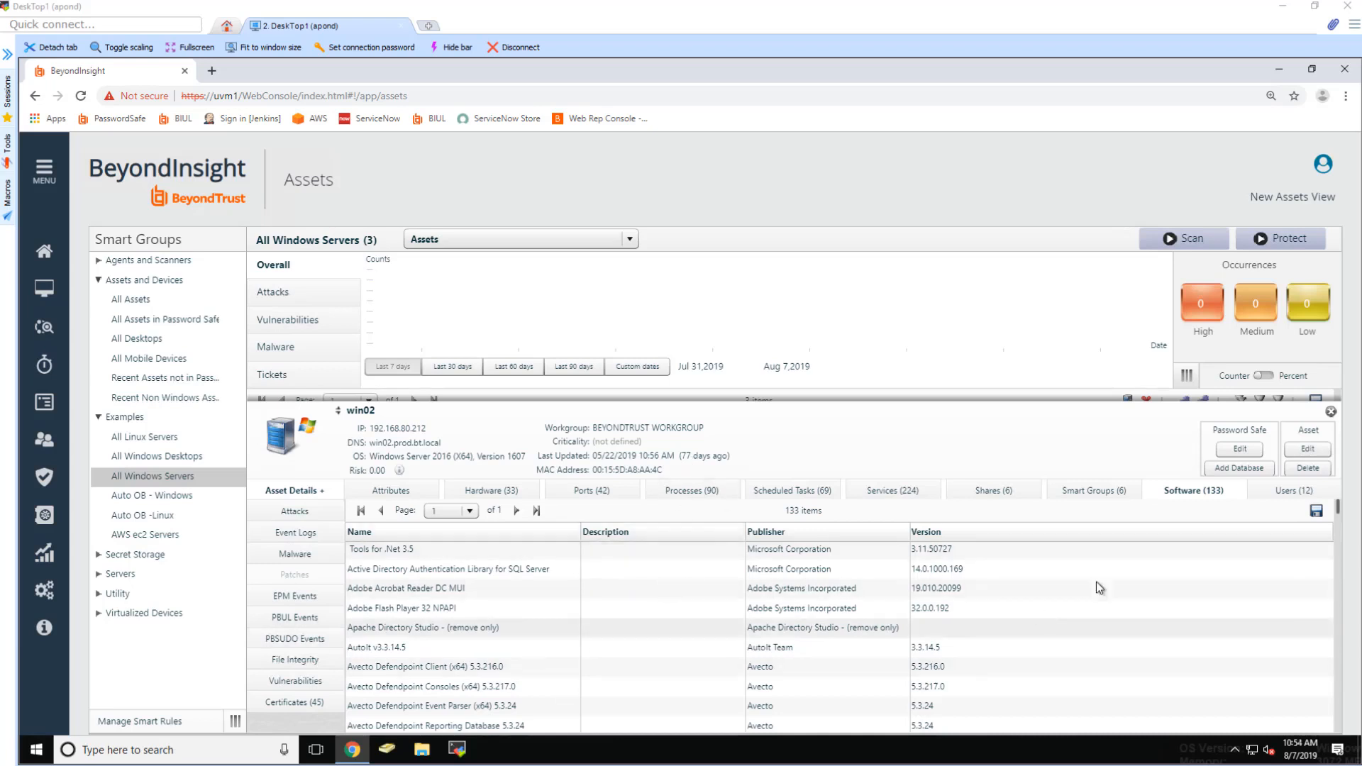
pyautogui.click(1284, 493)
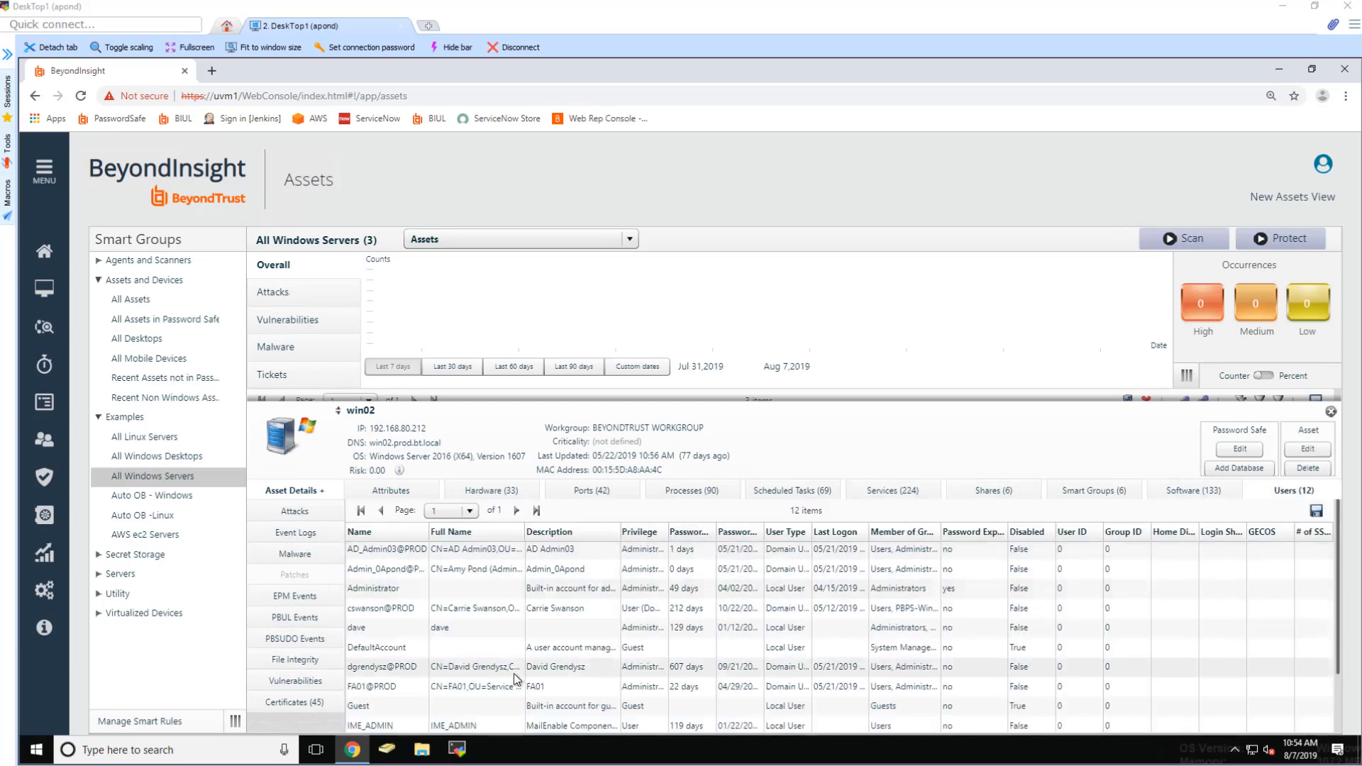
pyautogui.moveTo(668, 532); pyautogui.dragTo(767, 534)
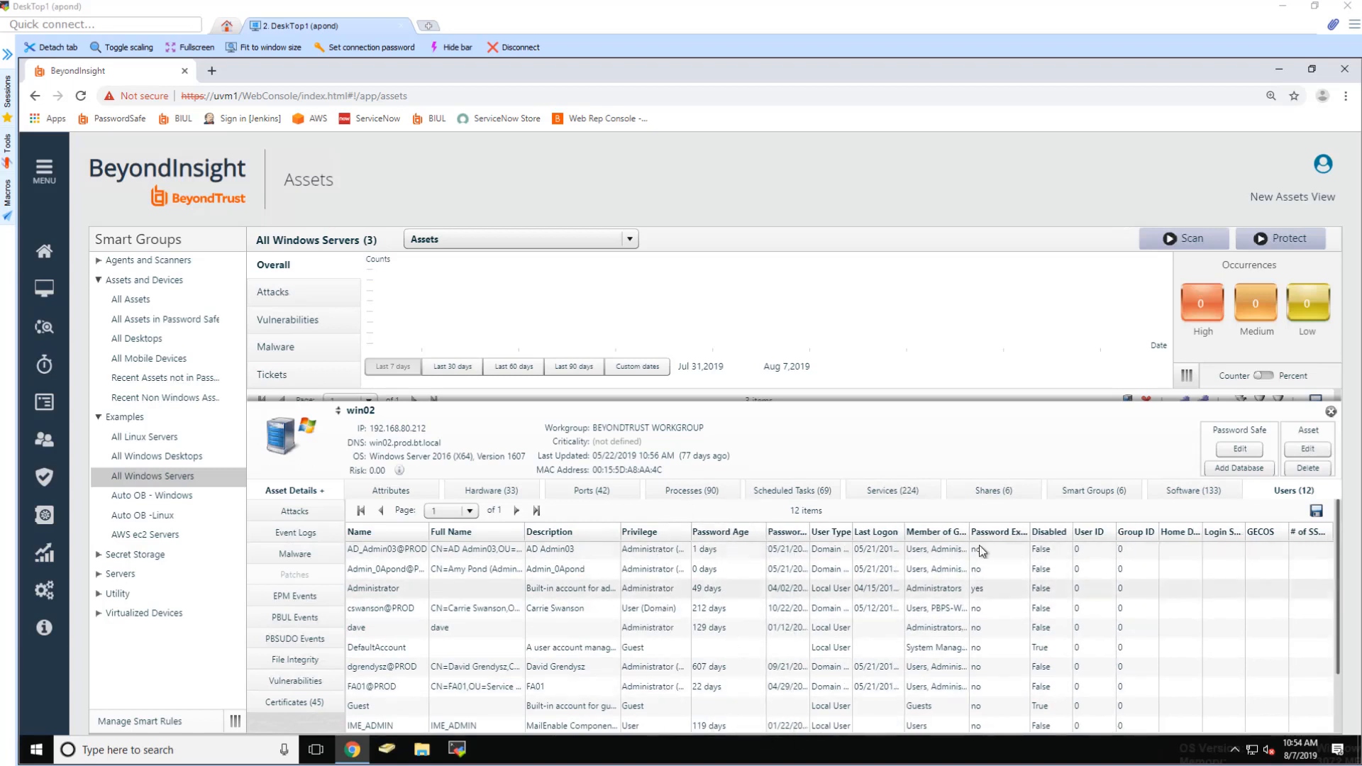
pyautogui.click(1331, 413)
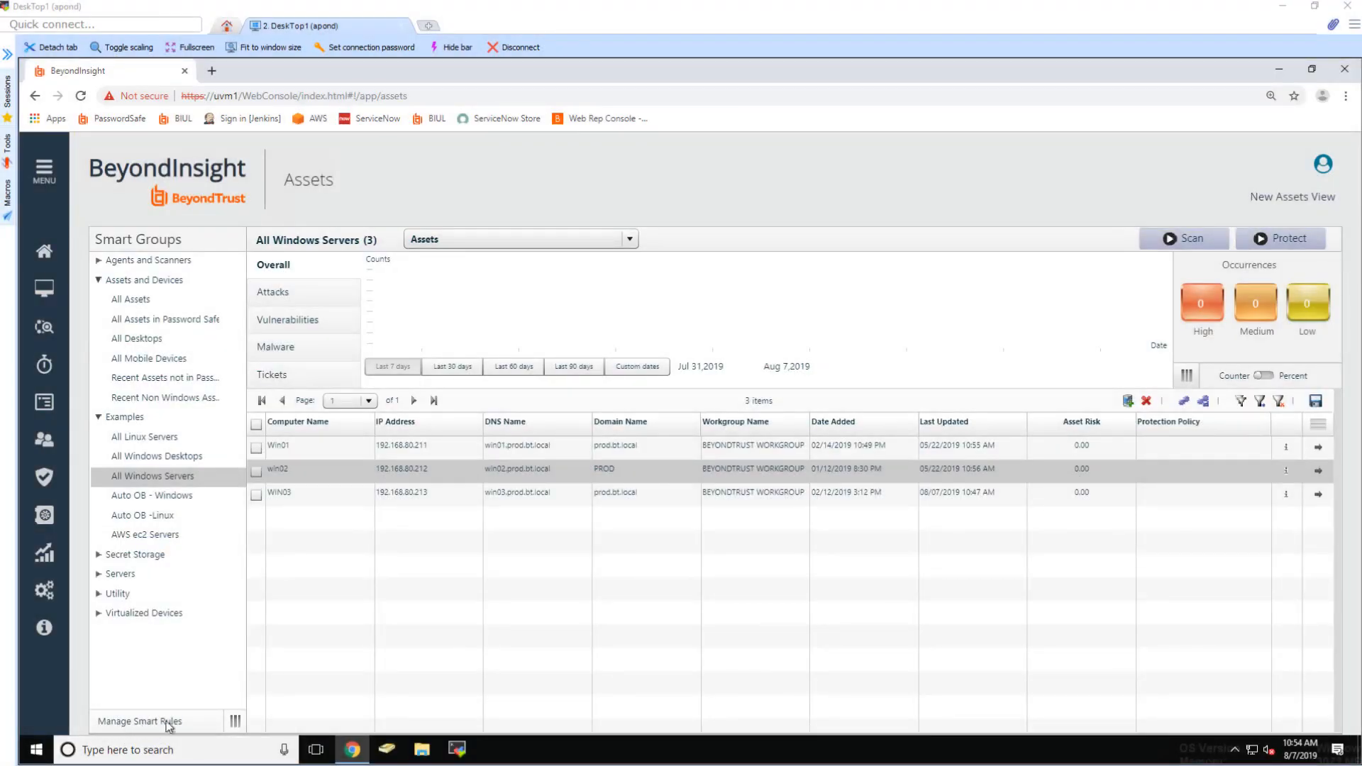
# Step: Open the All Linux Servers and All Windows Servers smart rules, adding then removing two empty criteria
pyautogui.click(104, 724)
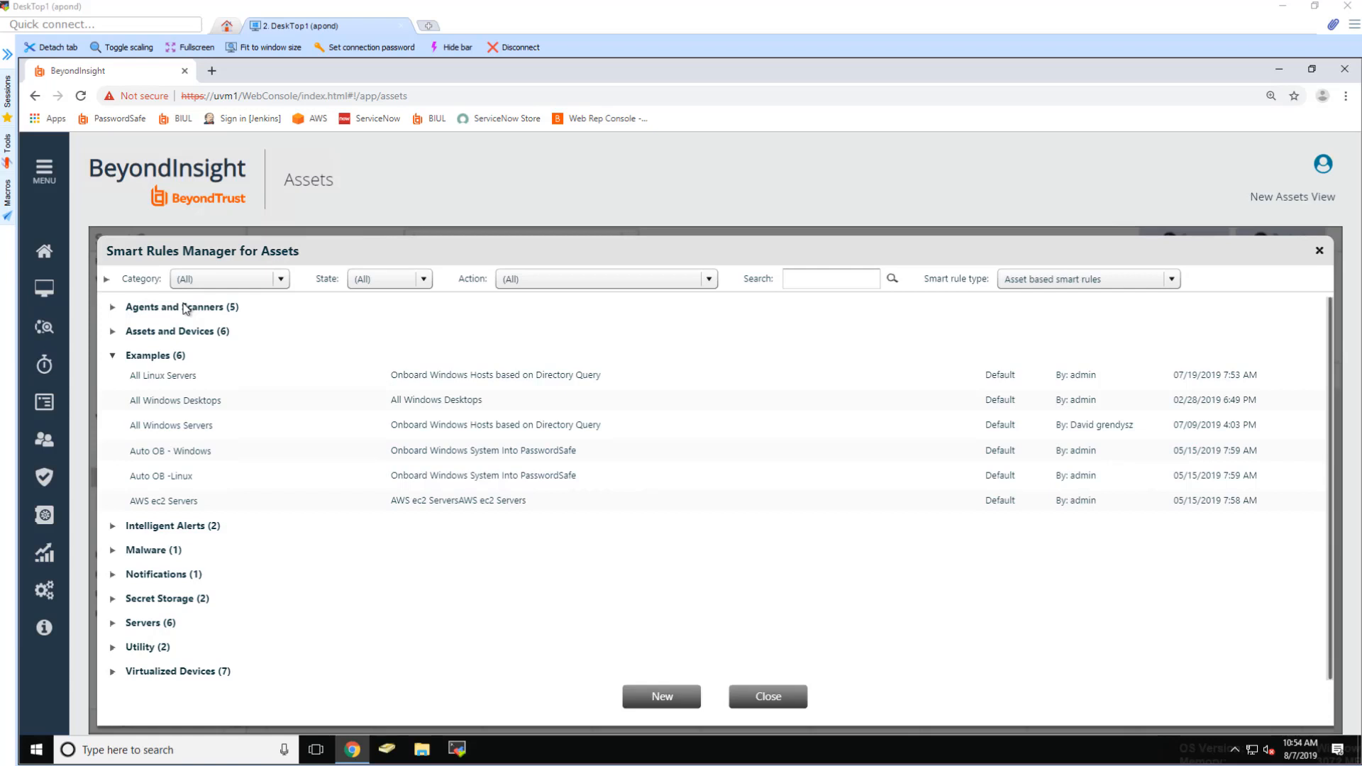
pyautogui.click(158, 384)
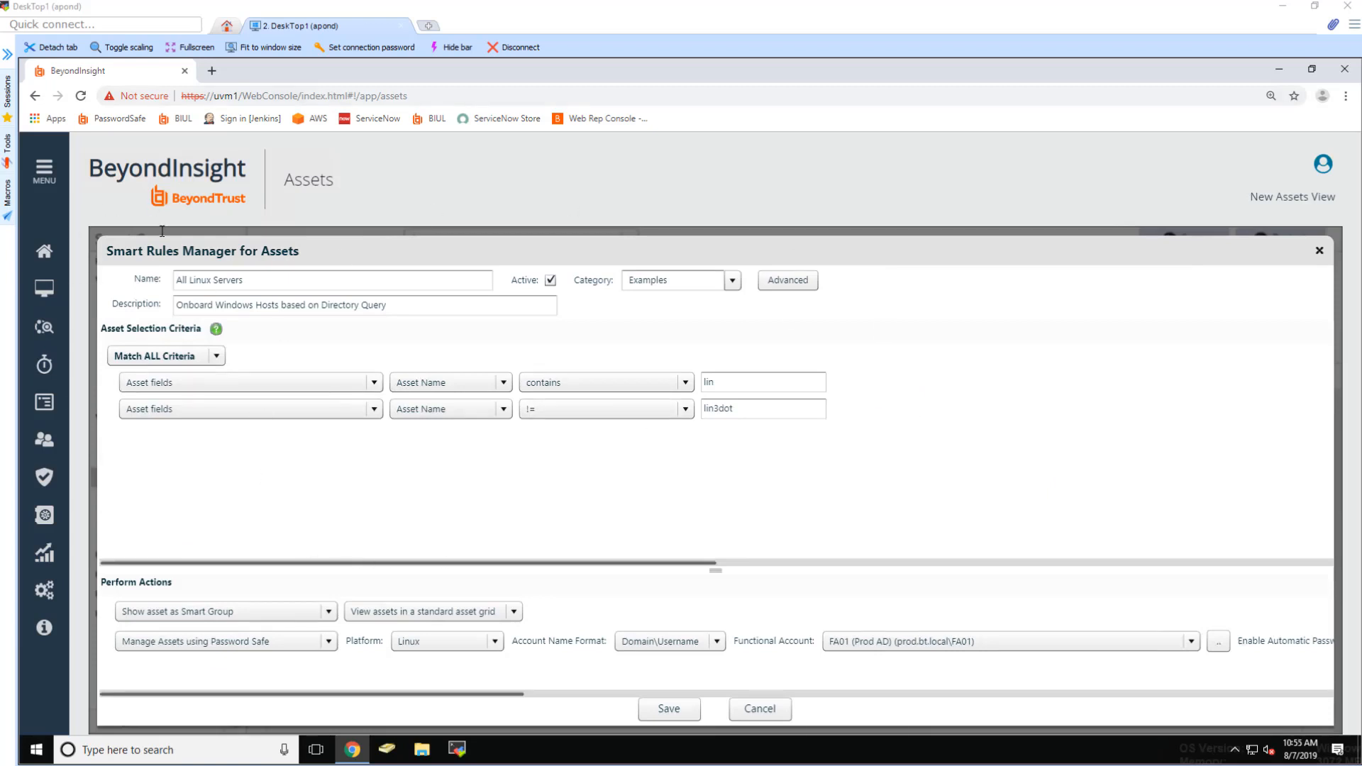
pyautogui.moveTo(146, 379)
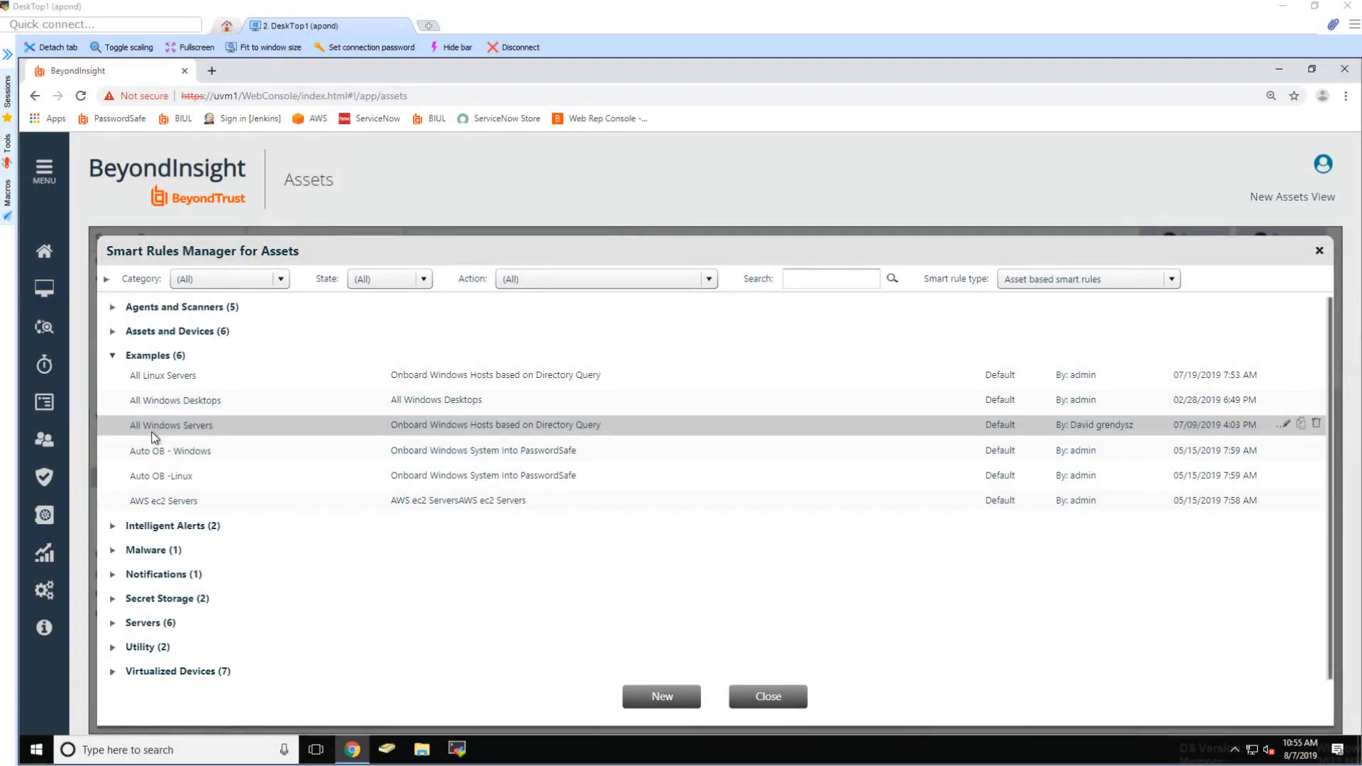
pyautogui.doubleClick(152, 430)
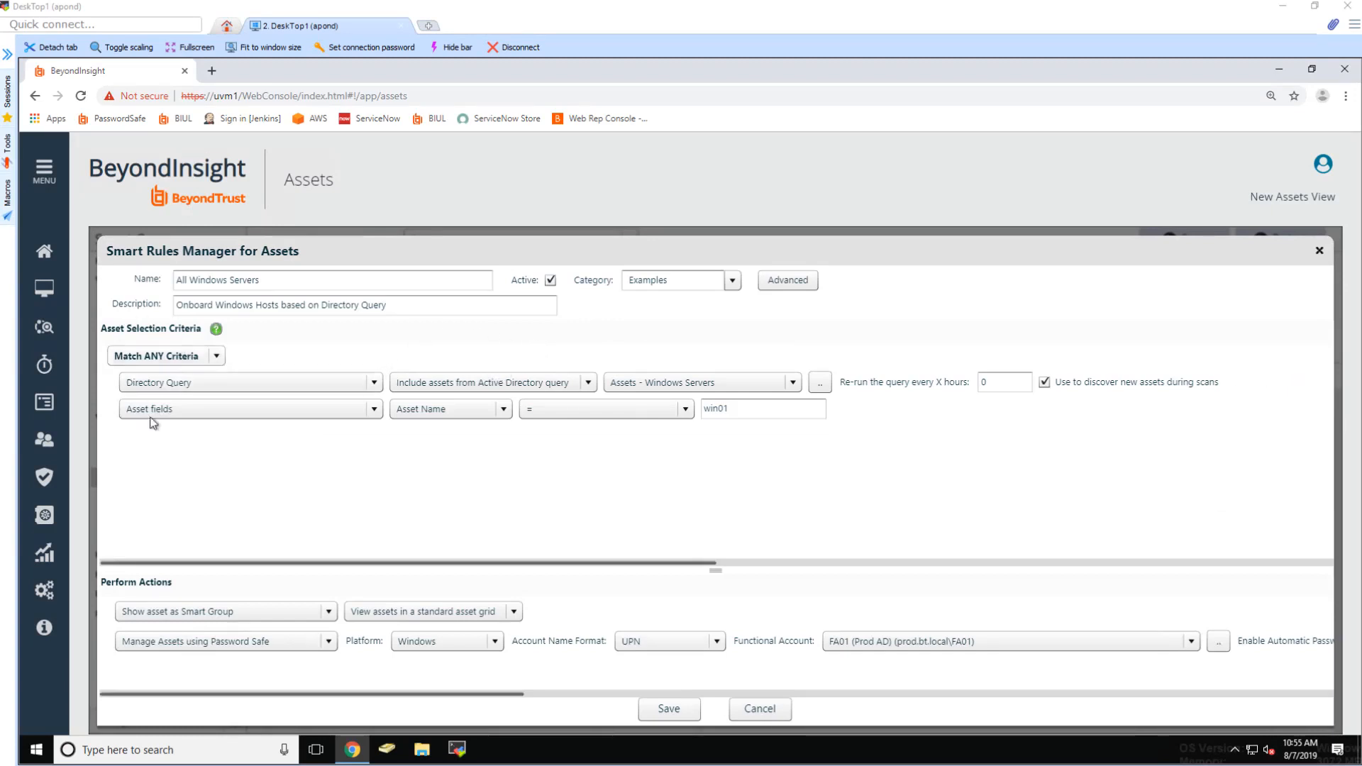
pyautogui.moveTo(745, 413)
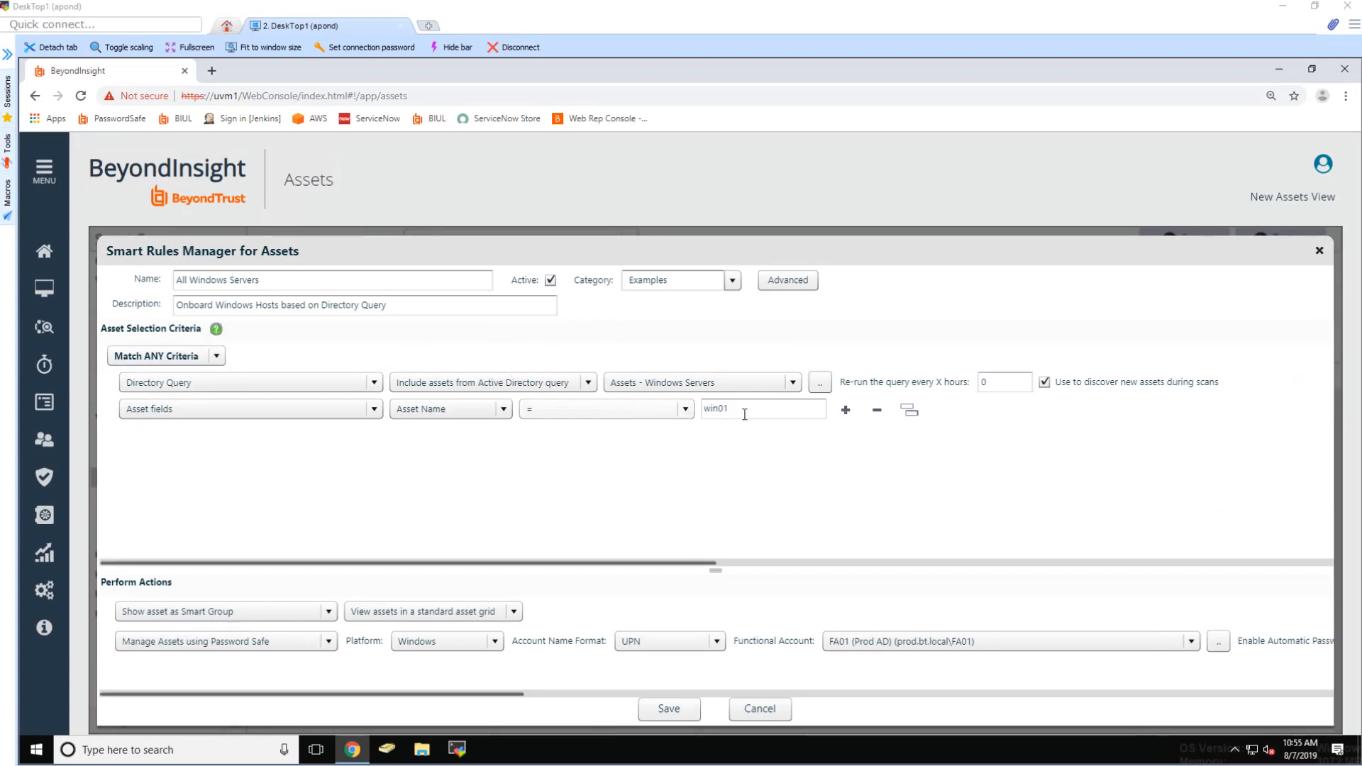
pyautogui.click(847, 413)
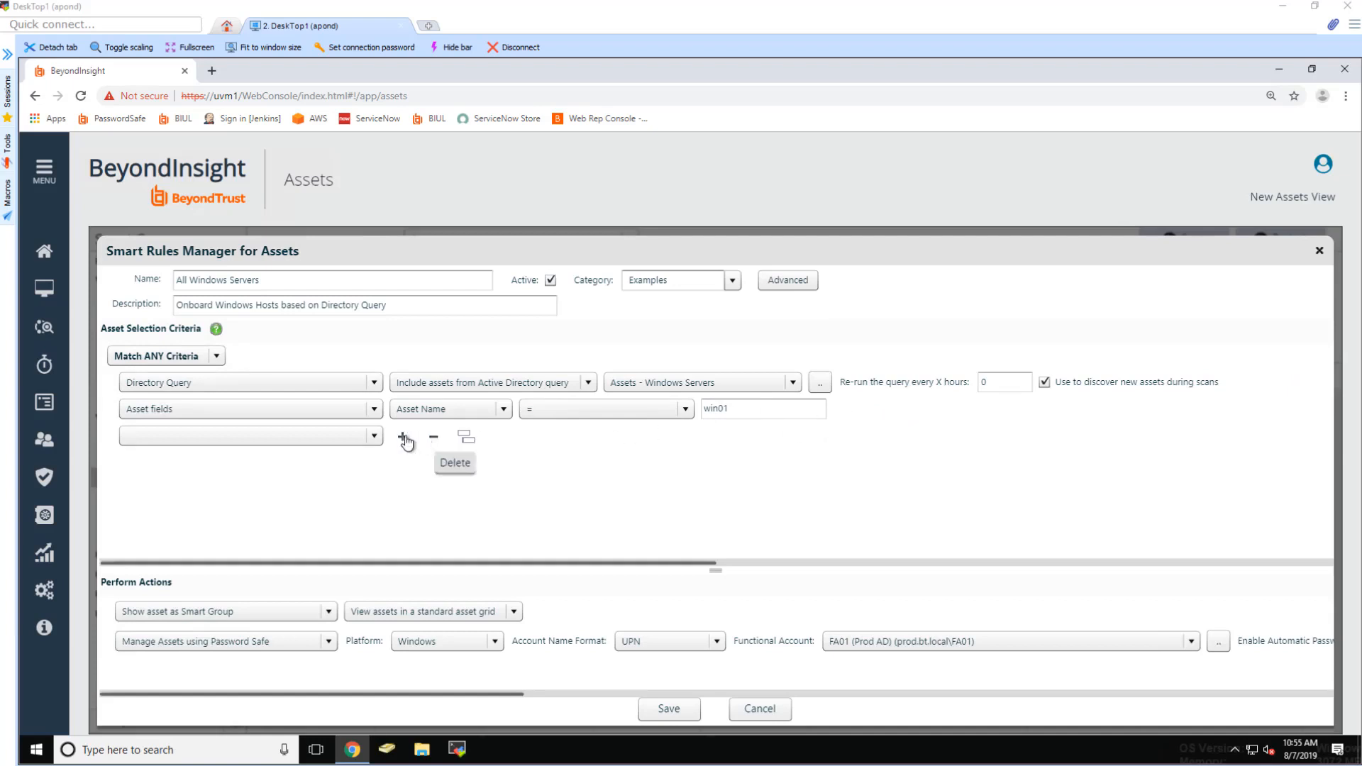
pyautogui.click(404, 440)
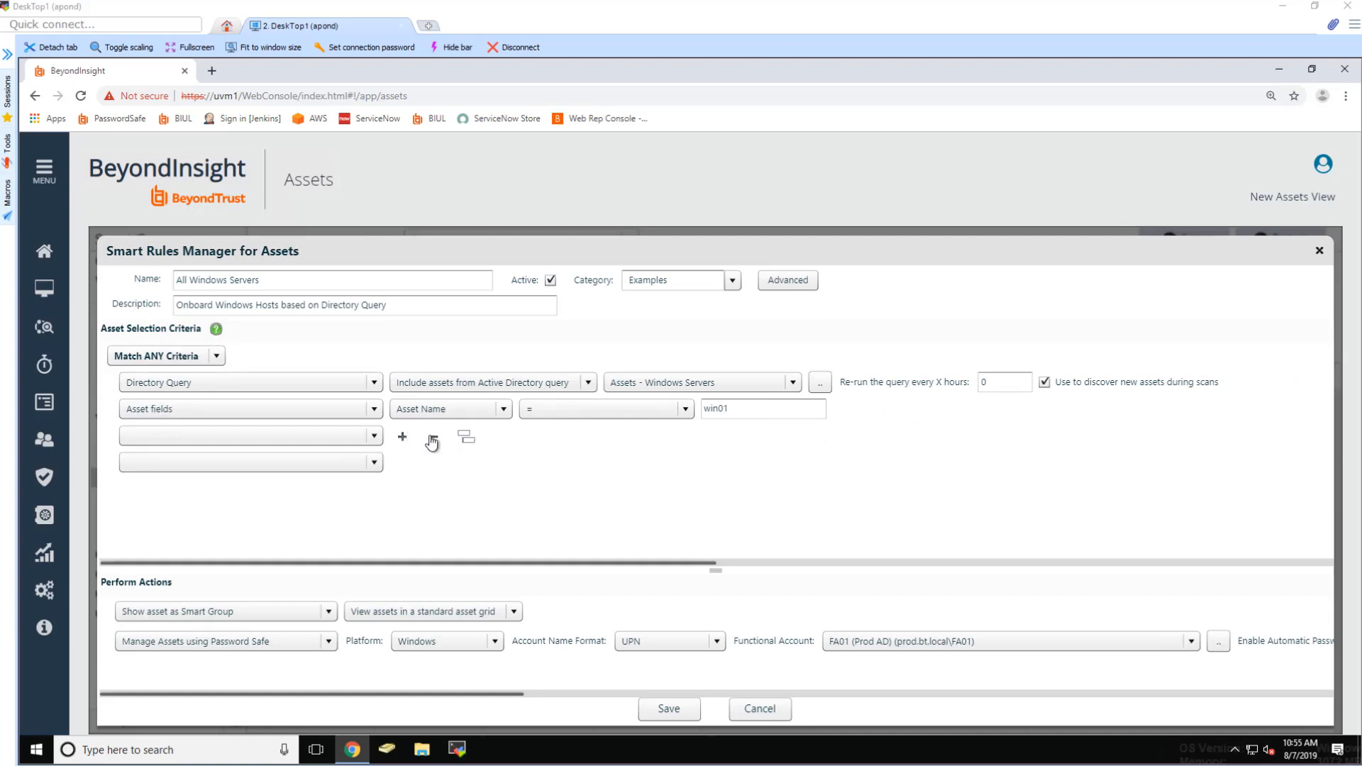
pyautogui.click(432, 443)
pyautogui.click(430, 442)
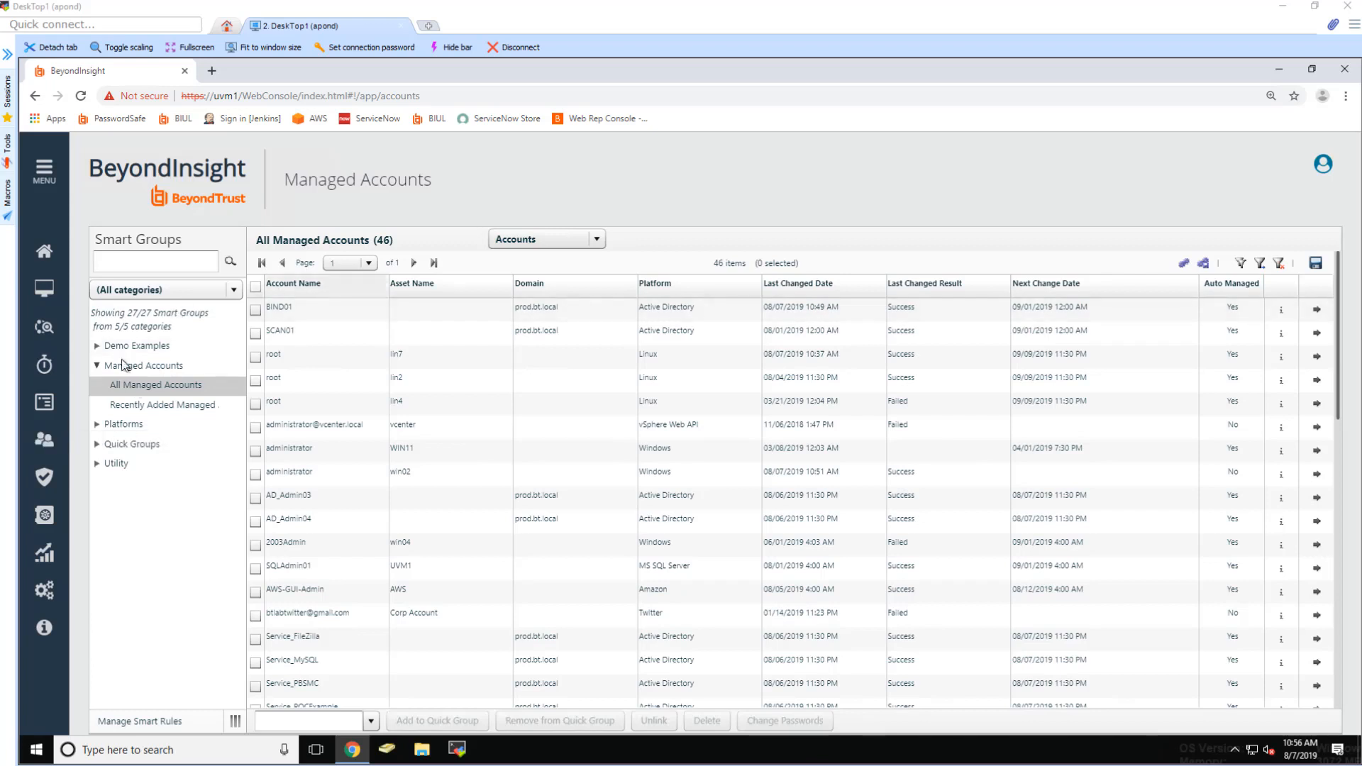
# Step: Expand the Platforms, Demo Examples and Quick Groups smart group categories
pyautogui.click(96, 421)
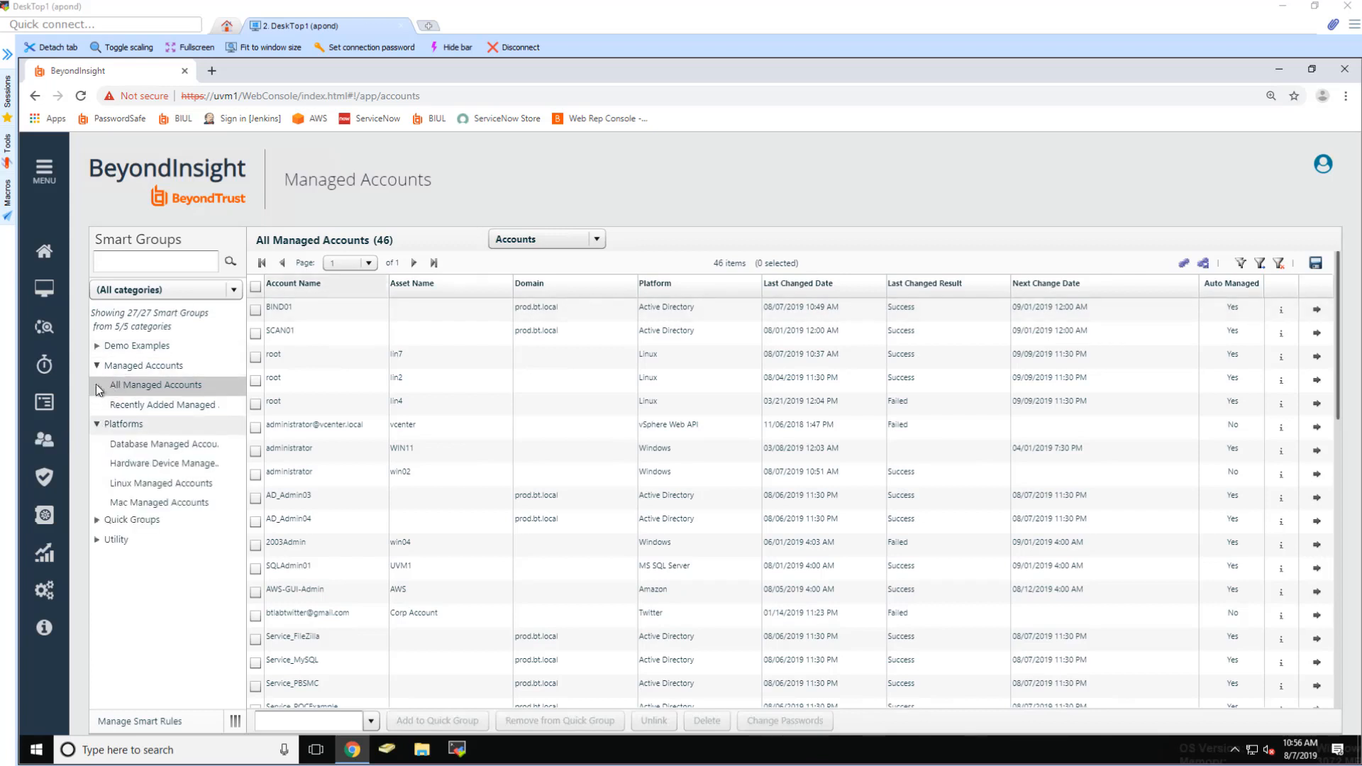
pyautogui.click(93, 347)
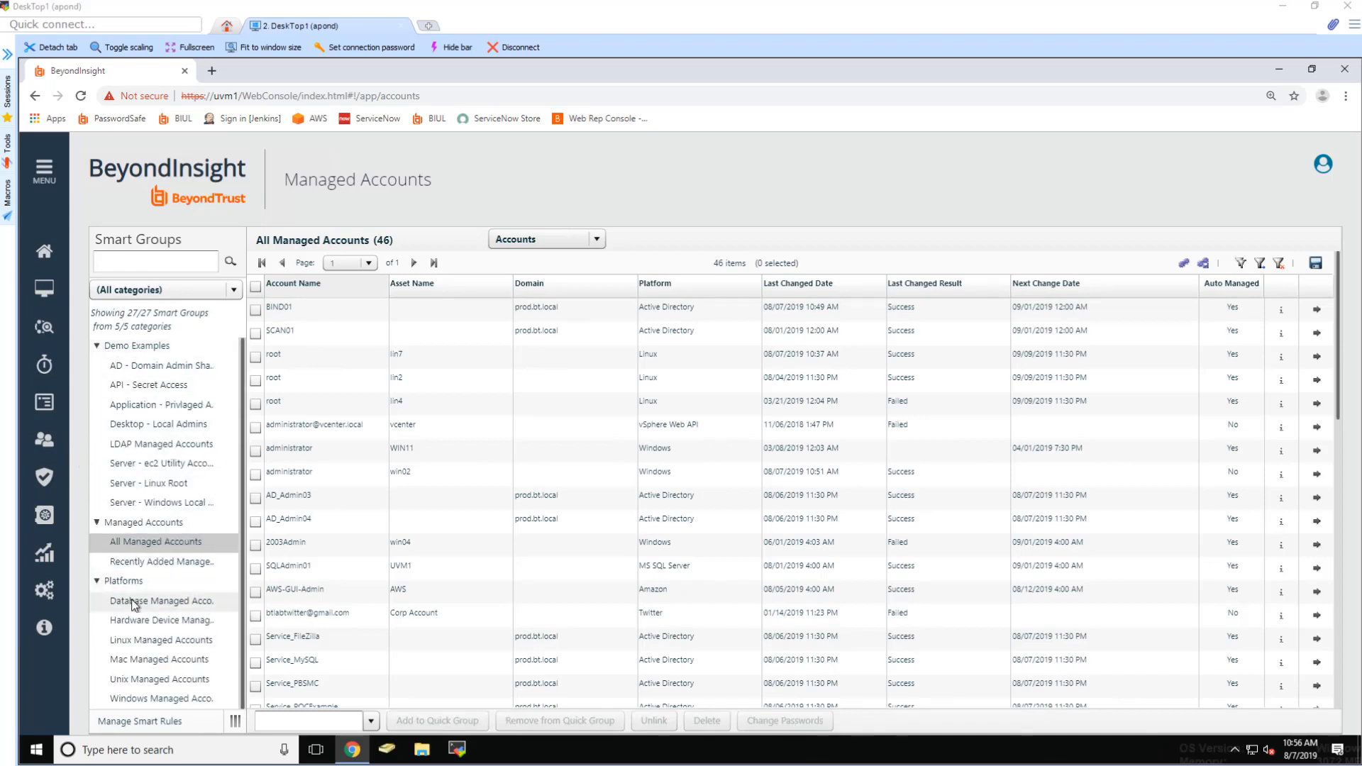
pyautogui.scroll(-1, 131, 603)
pyautogui.click(119, 704)
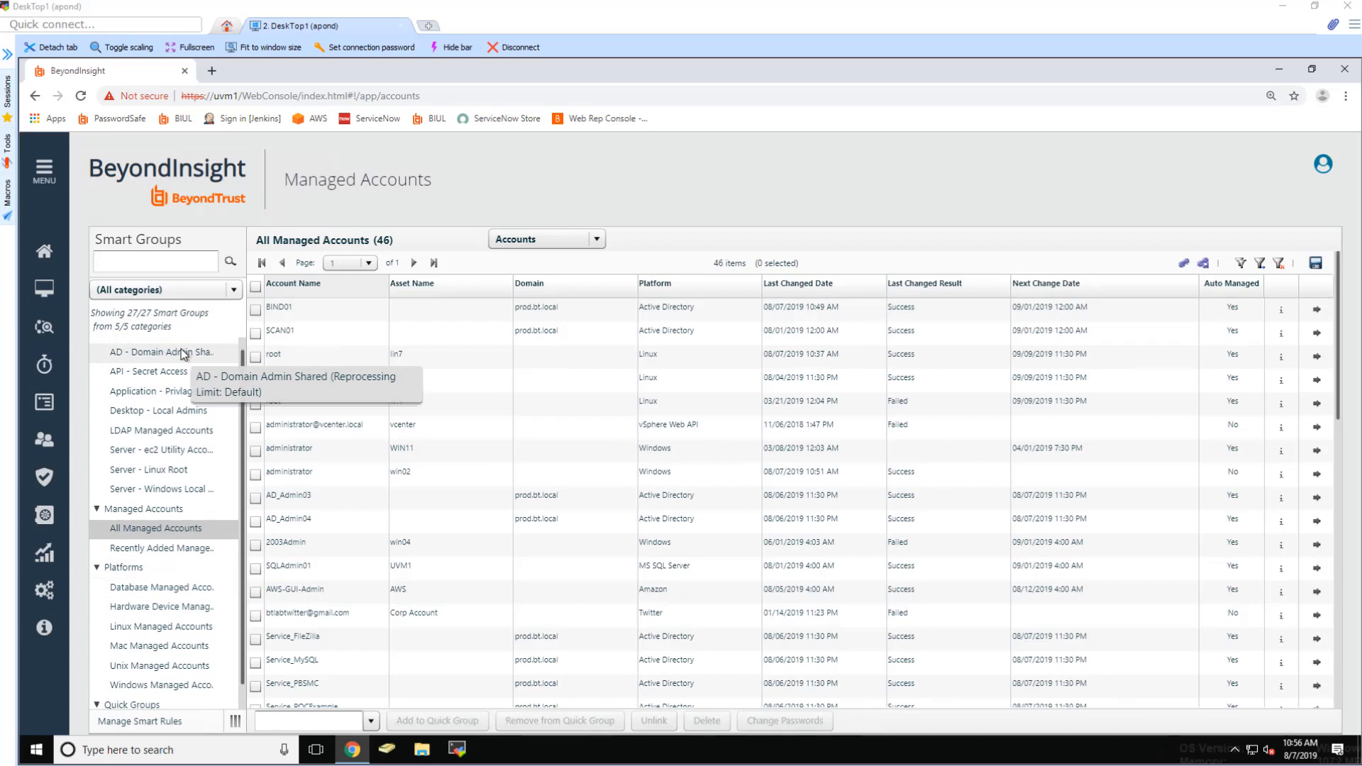
# Step: In the managed accounts Smart Rules Manager, open Server - Linux Root under Managed Accounts > Demo Examples
pyautogui.click(140, 720)
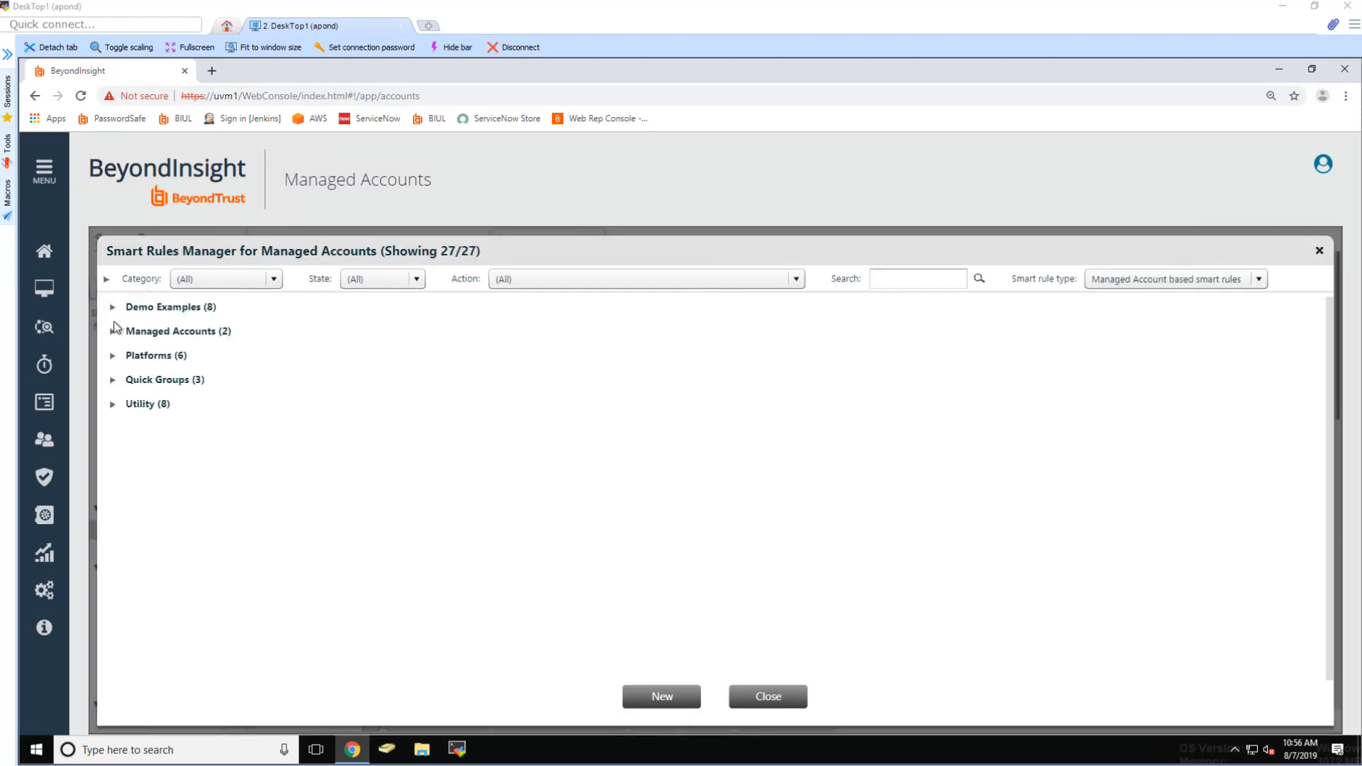
pyautogui.click(111, 332)
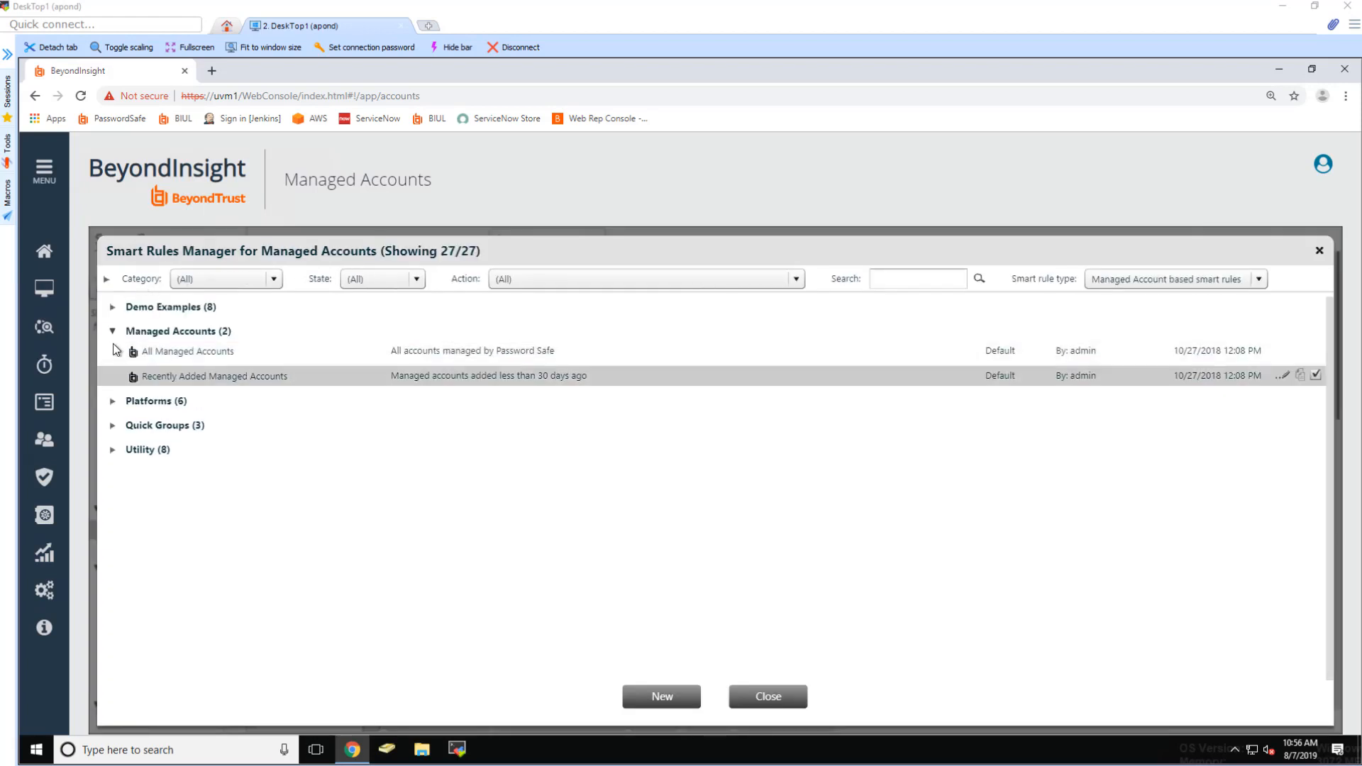
pyautogui.click(113, 306)
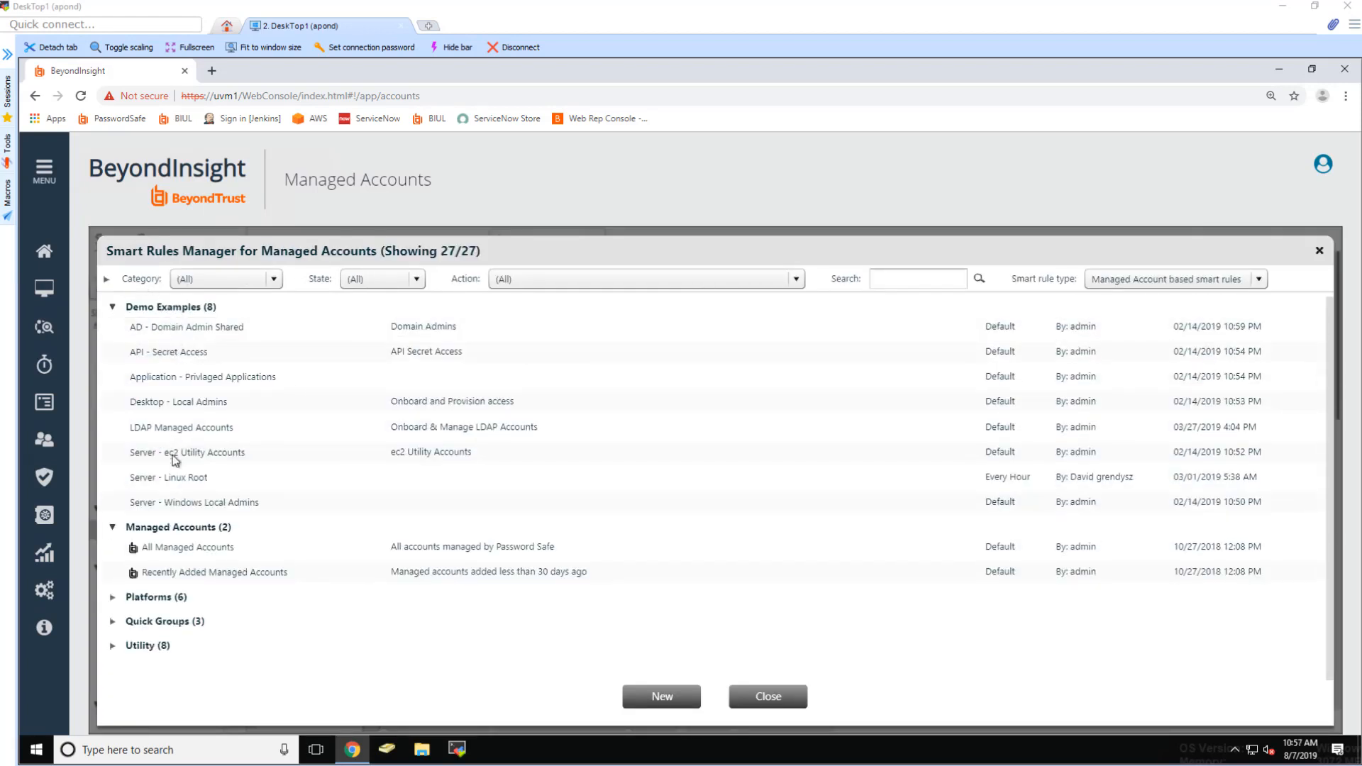
pyautogui.click(170, 478)
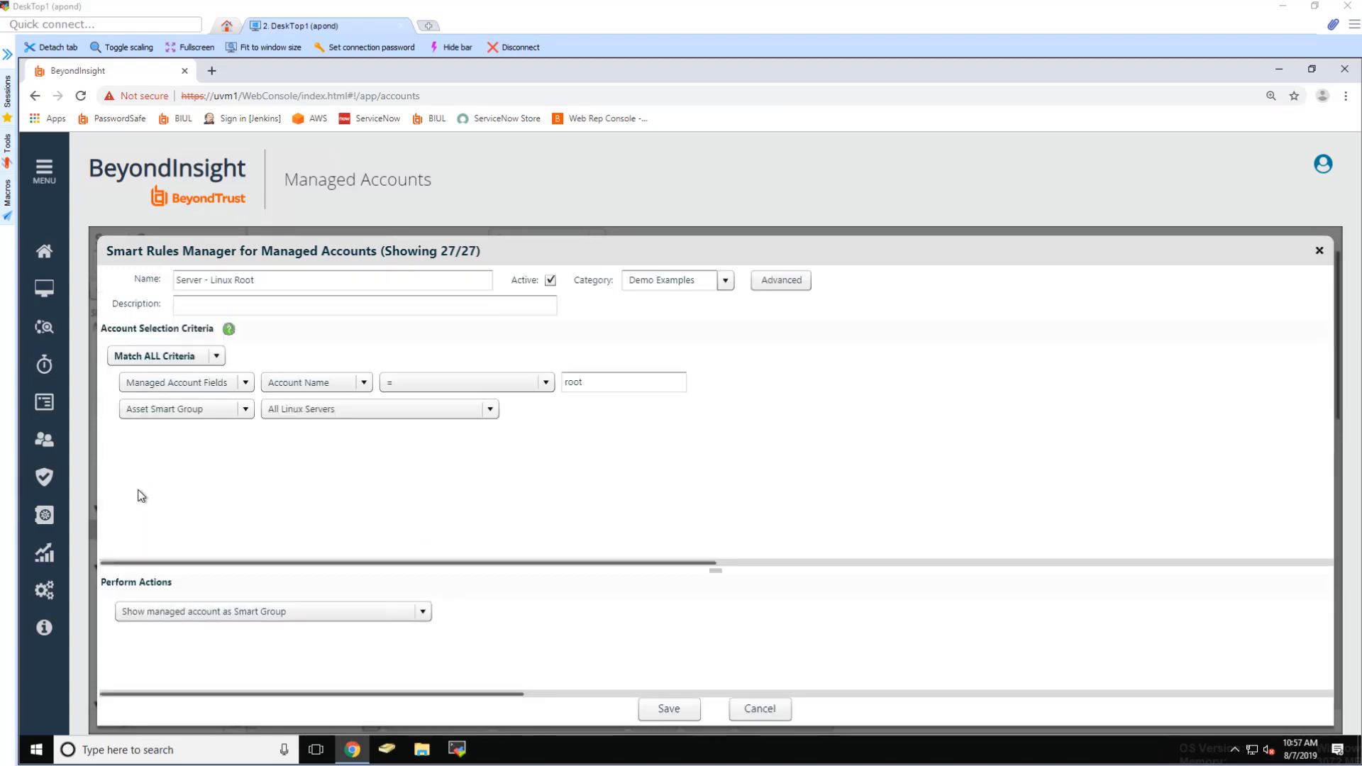
pyautogui.moveTo(207, 397)
pyautogui.moveTo(166, 626)
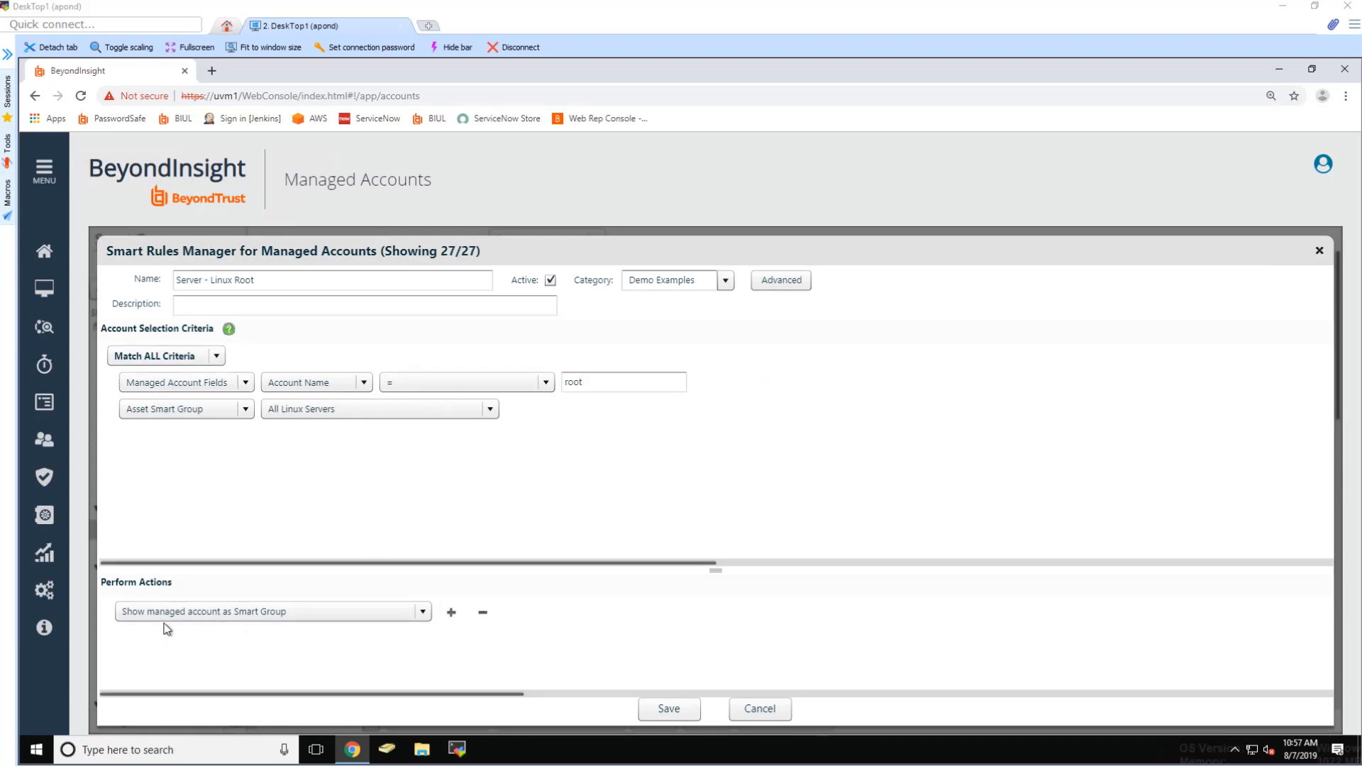
pyautogui.click(448, 616)
pyautogui.click(422, 643)
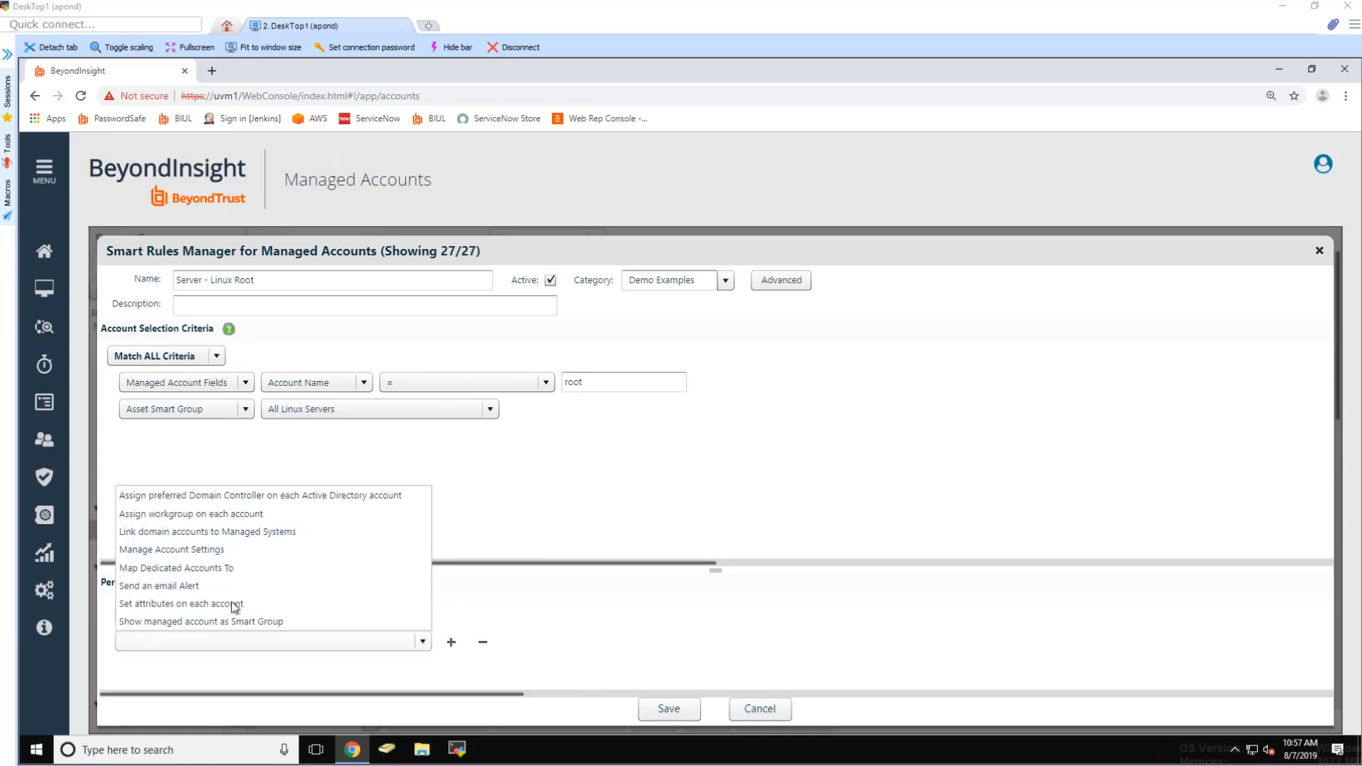
pyautogui.click(172, 550)
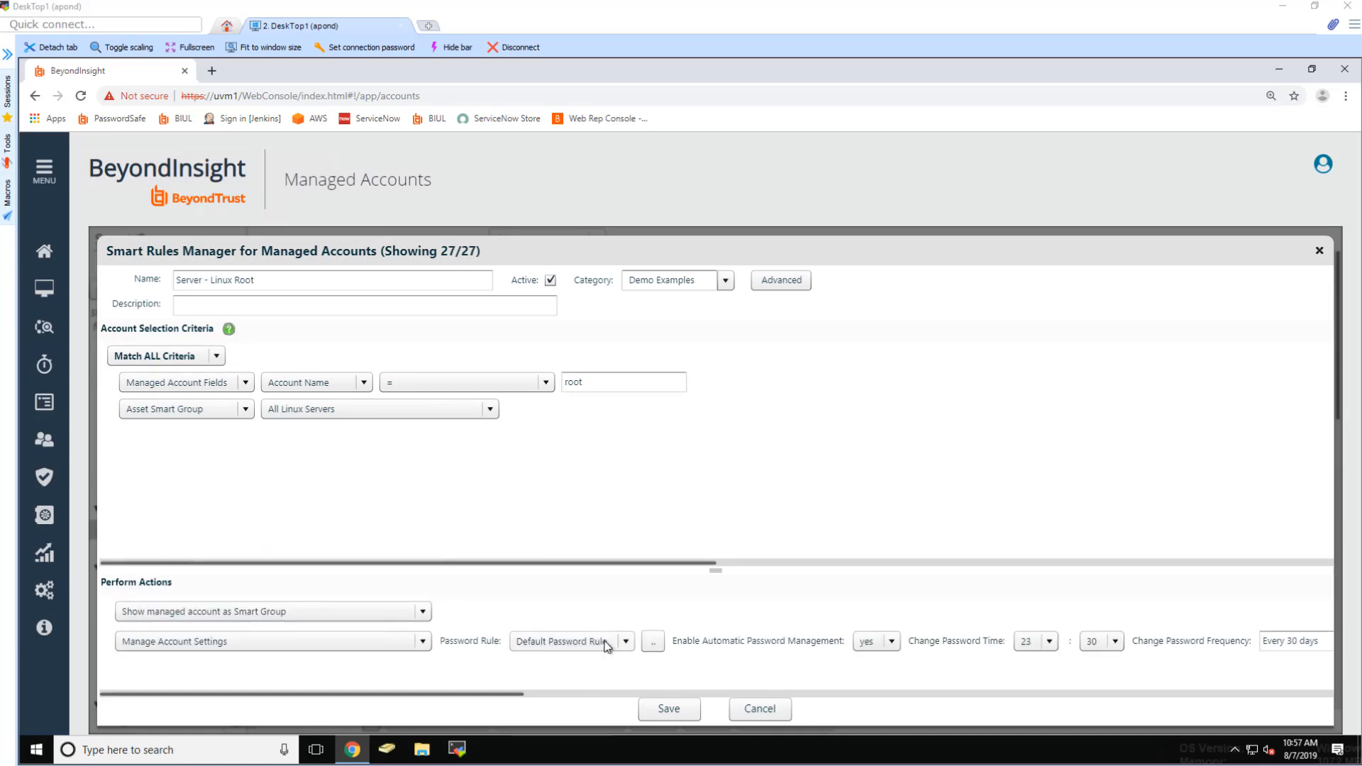
pyautogui.click(607, 646)
pyautogui.click(586, 678)
pyautogui.click(550, 693)
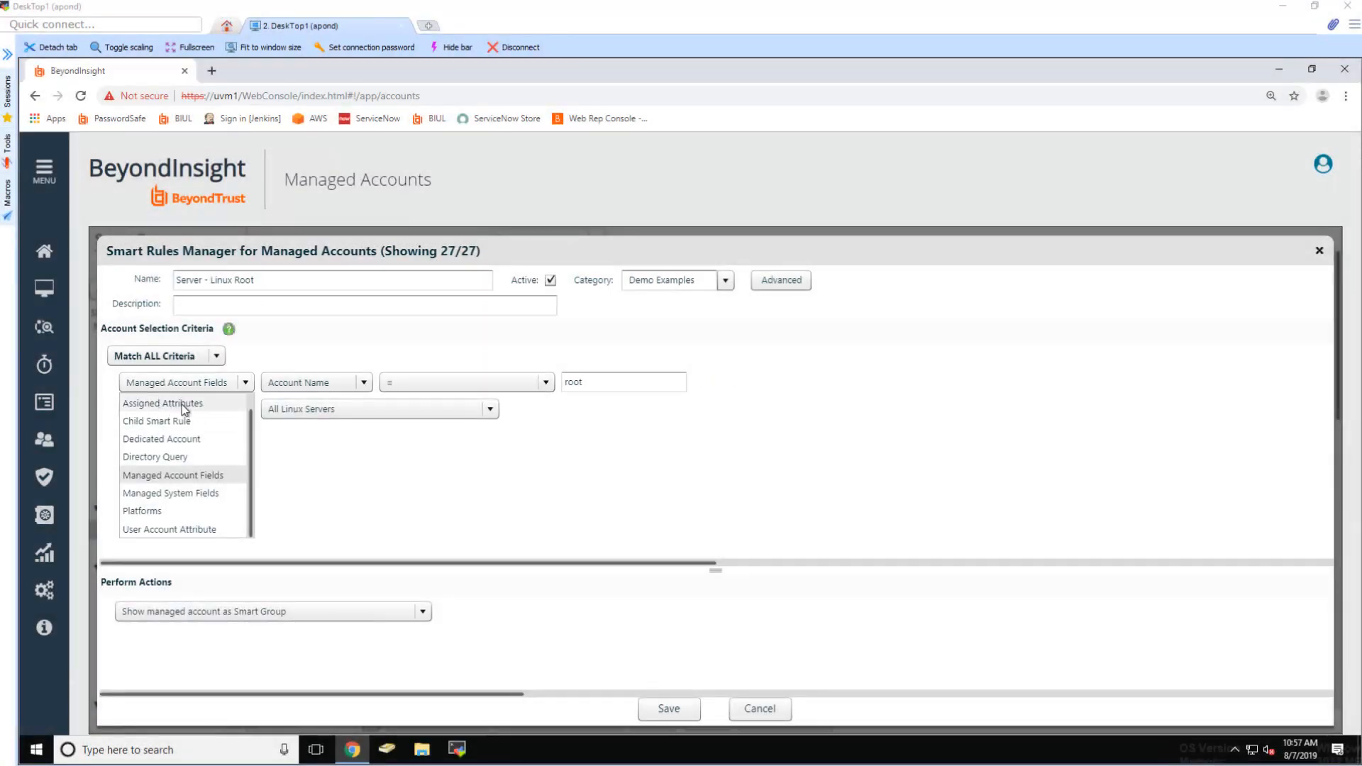
# Step: Set the first criterion to User Account Attribute Privilege is one of SUDO User, Administrator (Local)
pyautogui.click(182, 404)
pyautogui.click(210, 386)
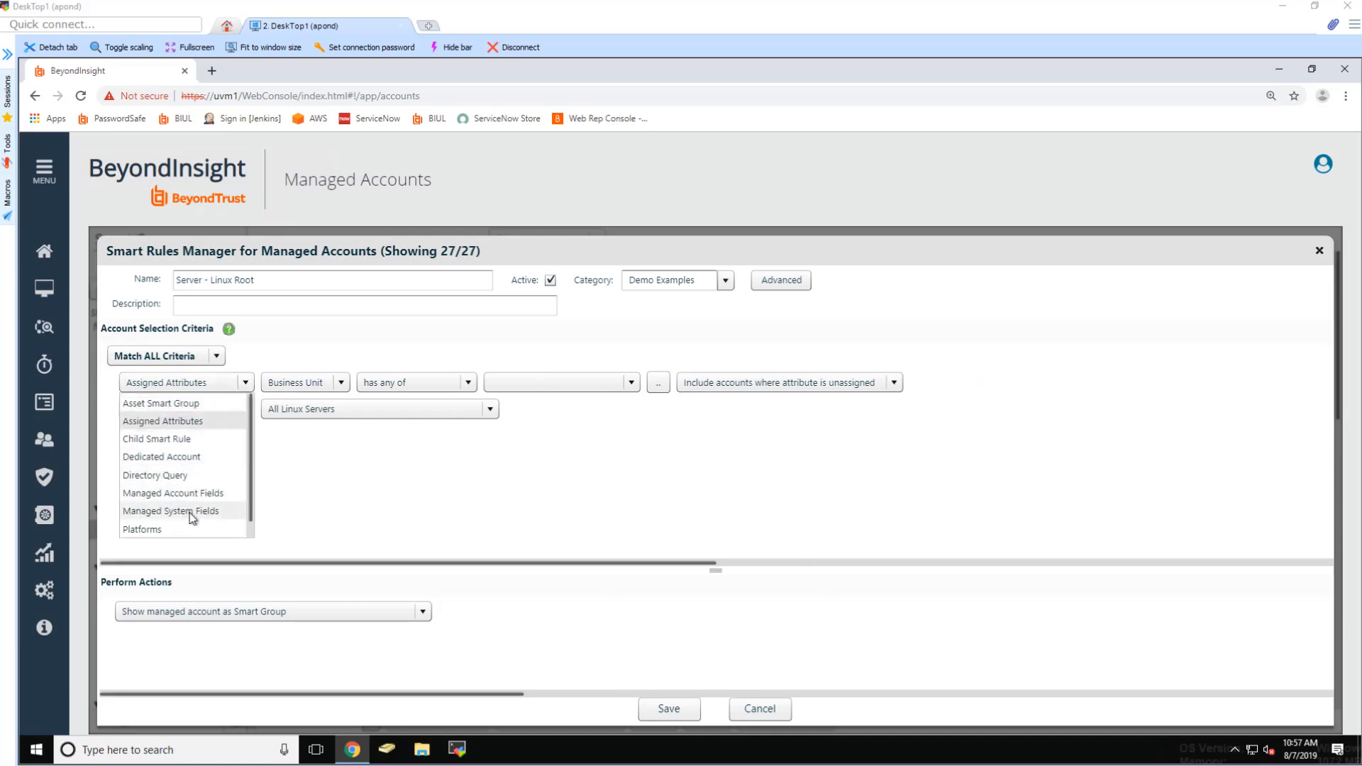
pyautogui.scroll(-1, 191, 518)
pyautogui.click(204, 525)
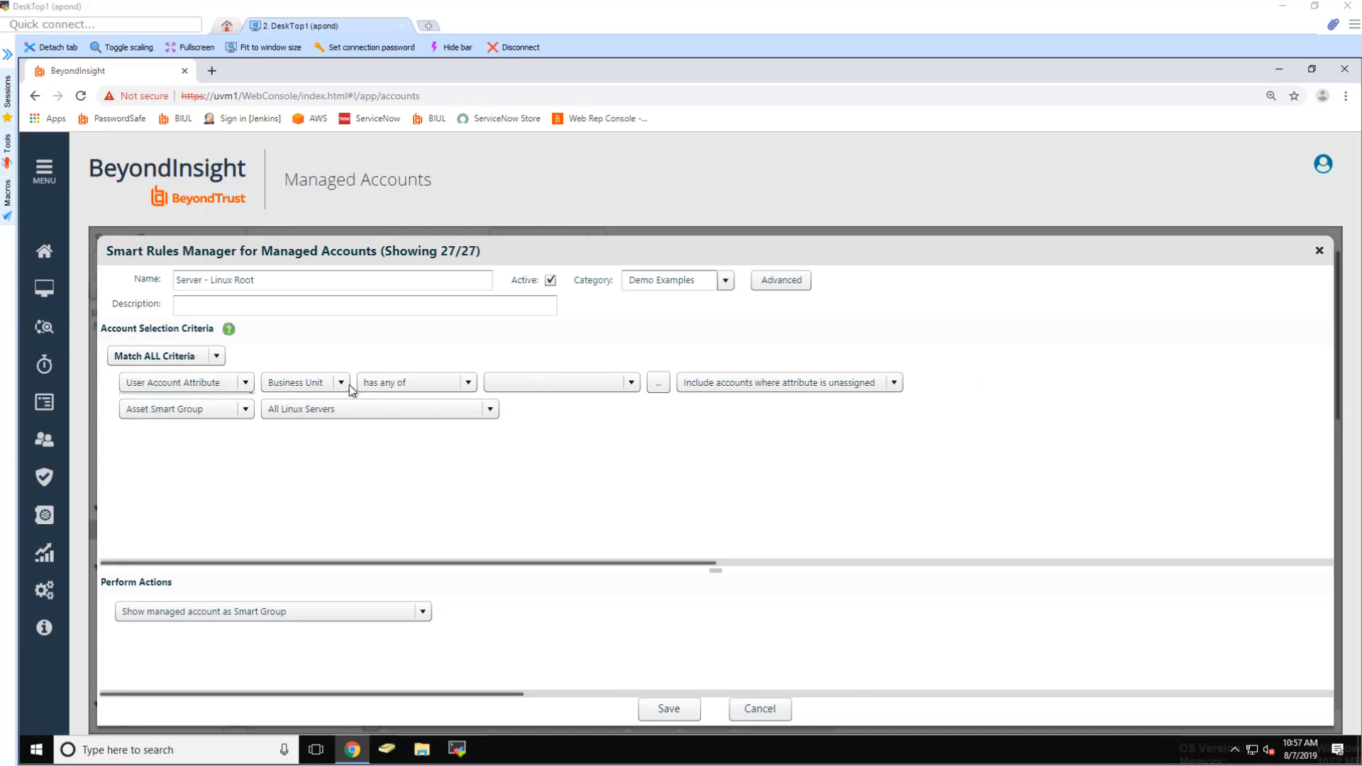
pyautogui.click(286, 383)
pyautogui.click(283, 398)
pyautogui.click(501, 384)
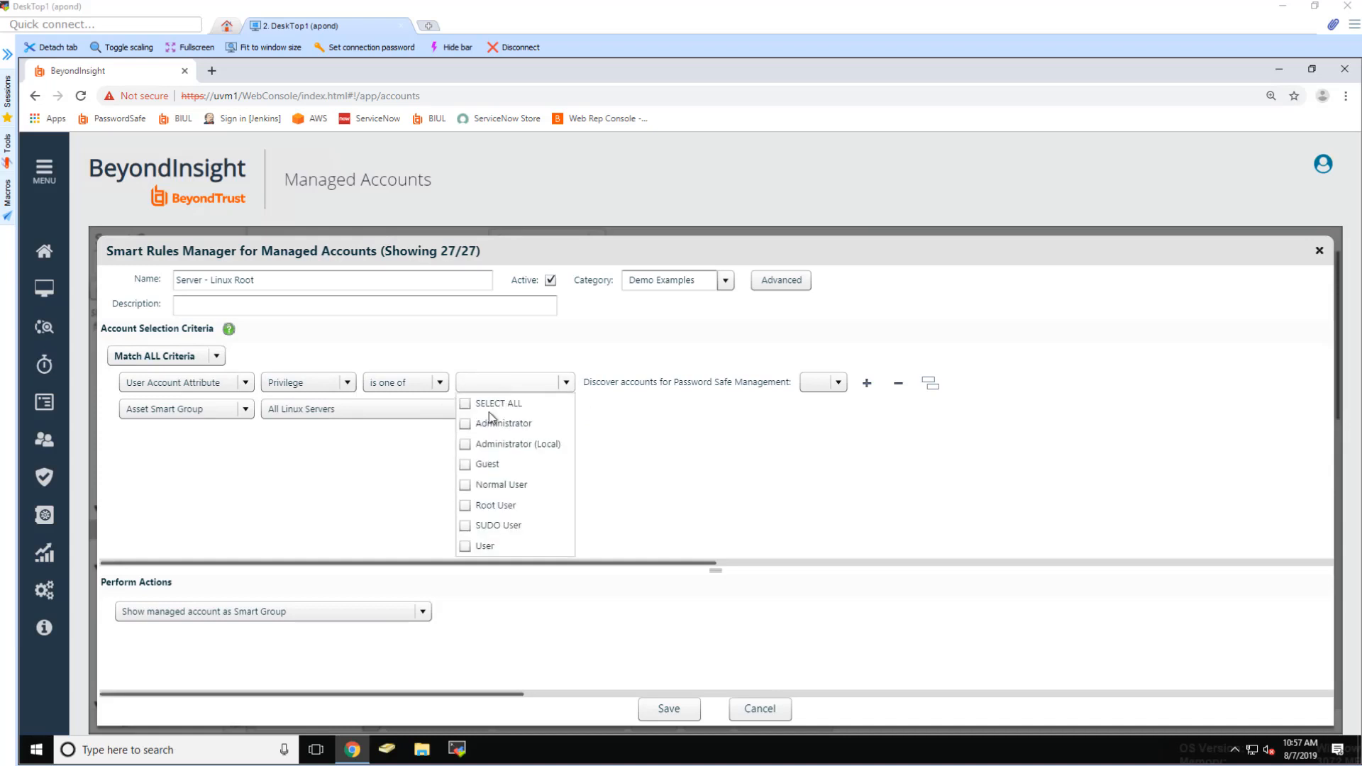
pyautogui.click(466, 526)
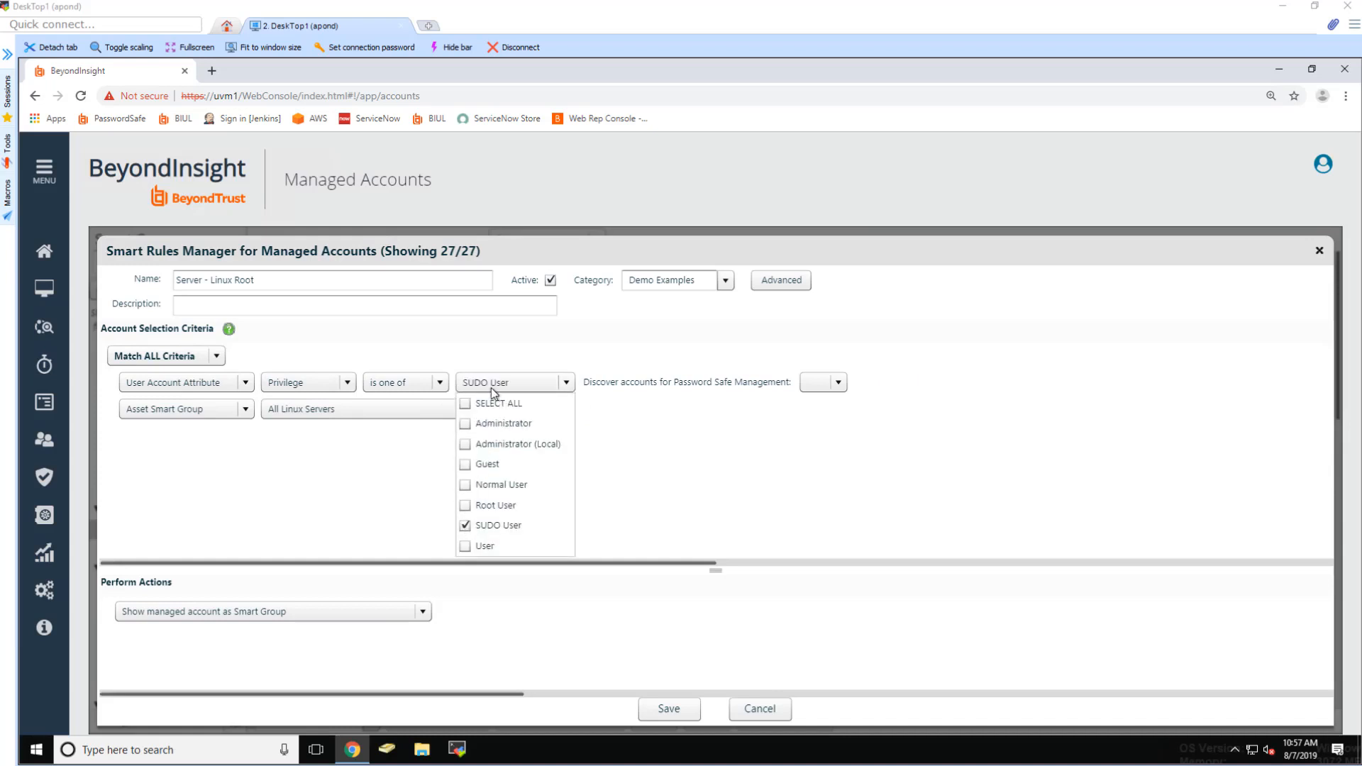
pyautogui.click(466, 446)
pyautogui.click(711, 437)
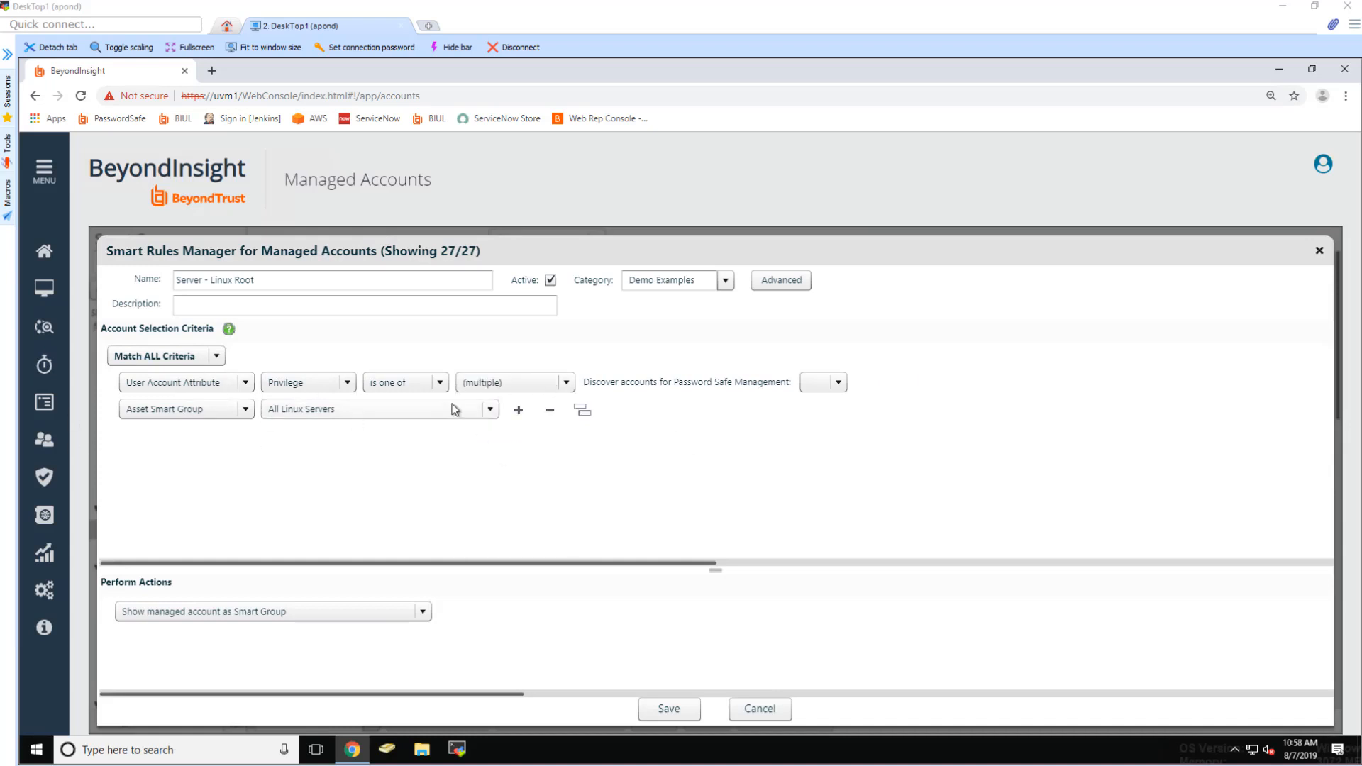
# Step: Add a Send an email Alert action to the smart rule
pyautogui.click(451, 613)
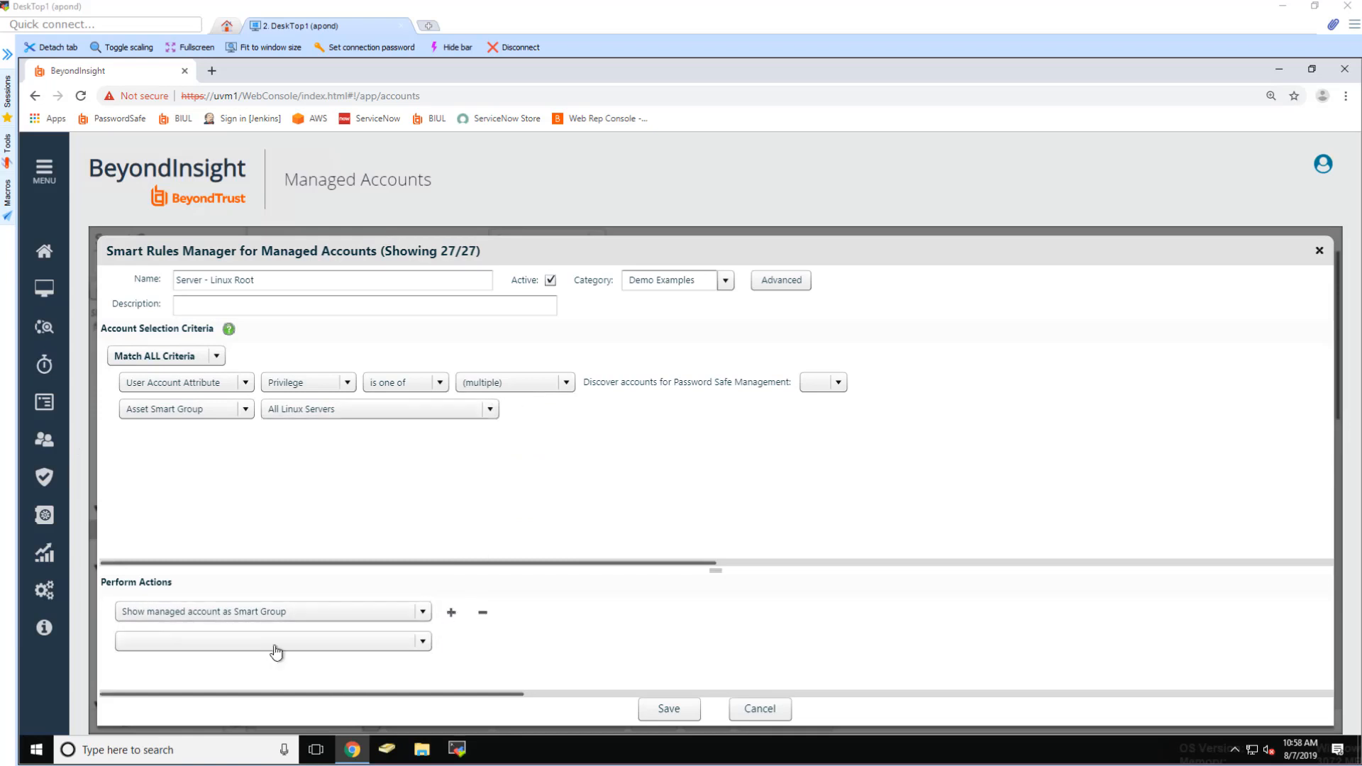
pyautogui.click(219, 638)
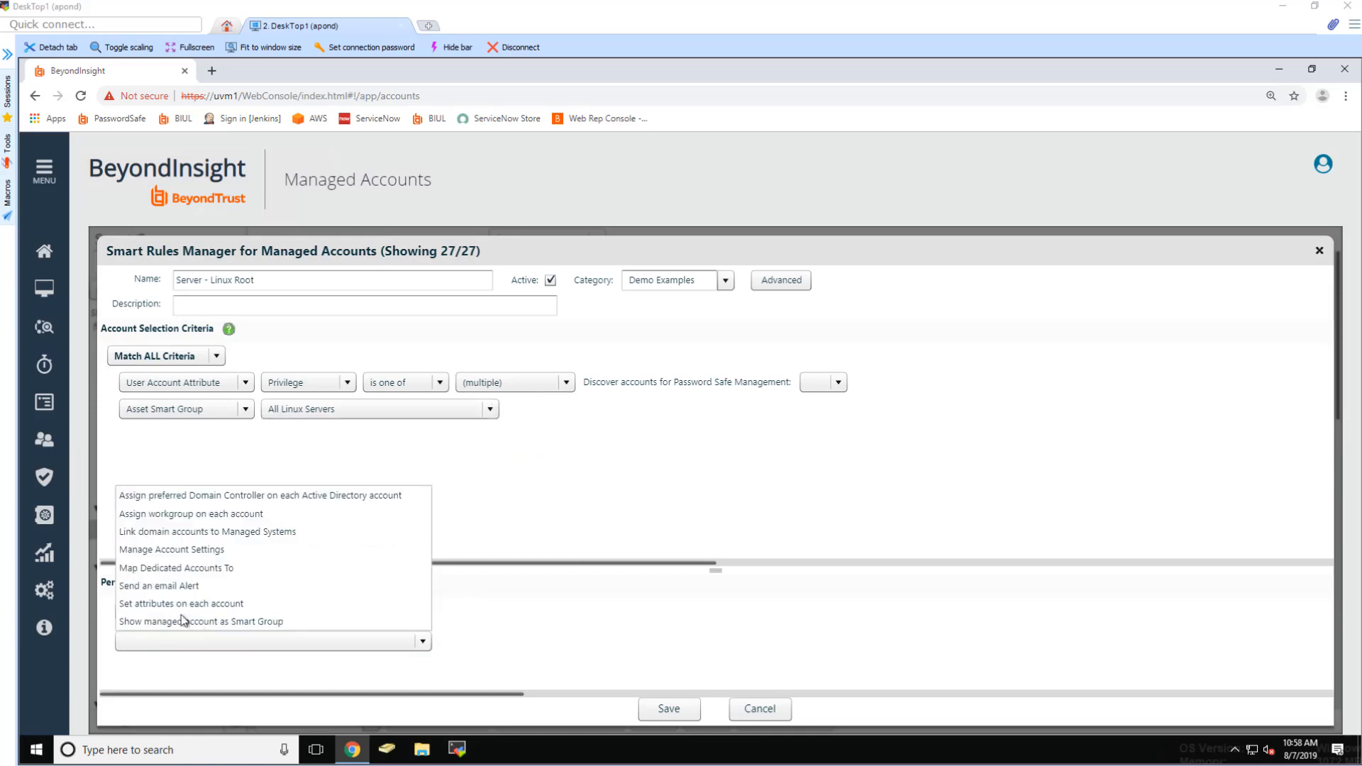
pyautogui.click(157, 586)
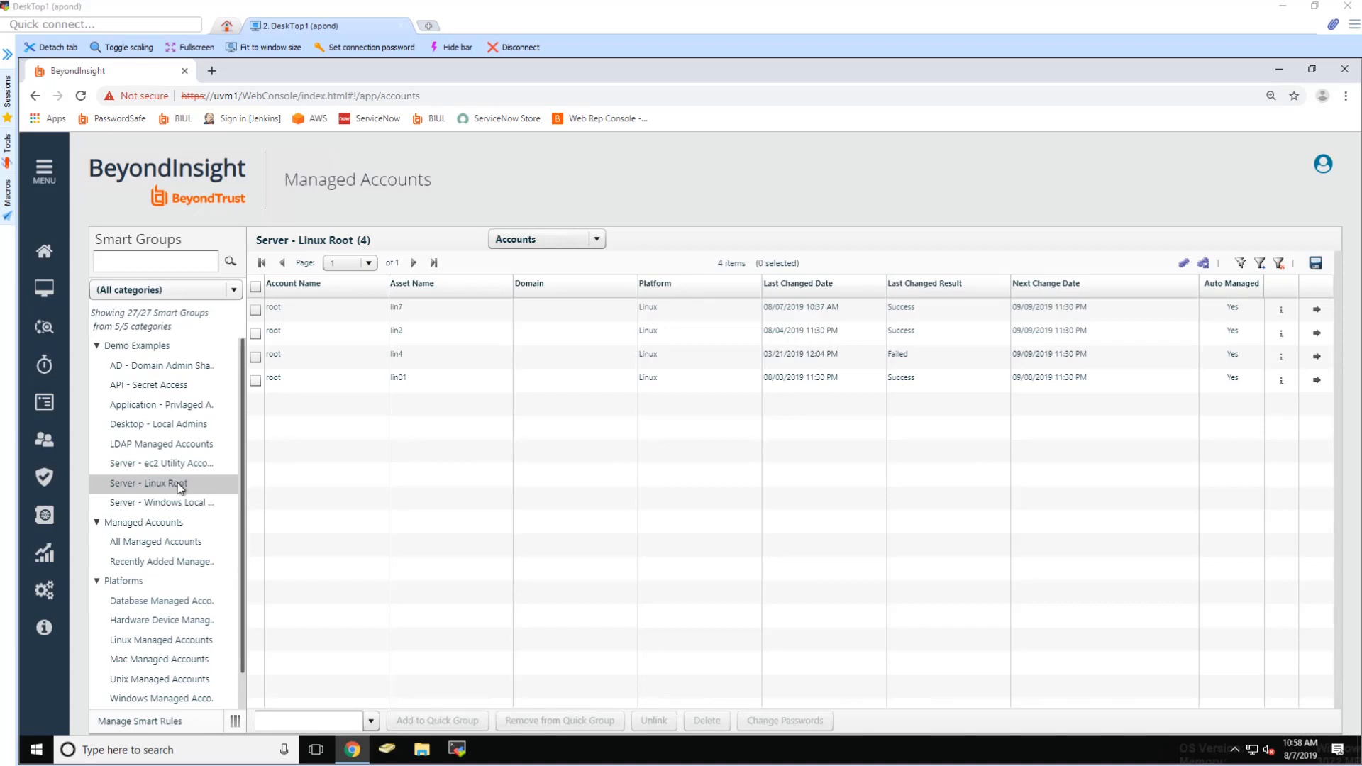
# Step: Go to Configuration > Users & Groups, list the addable group types, and view PBPS-WindowsAccess1
pyautogui.click(48, 586)
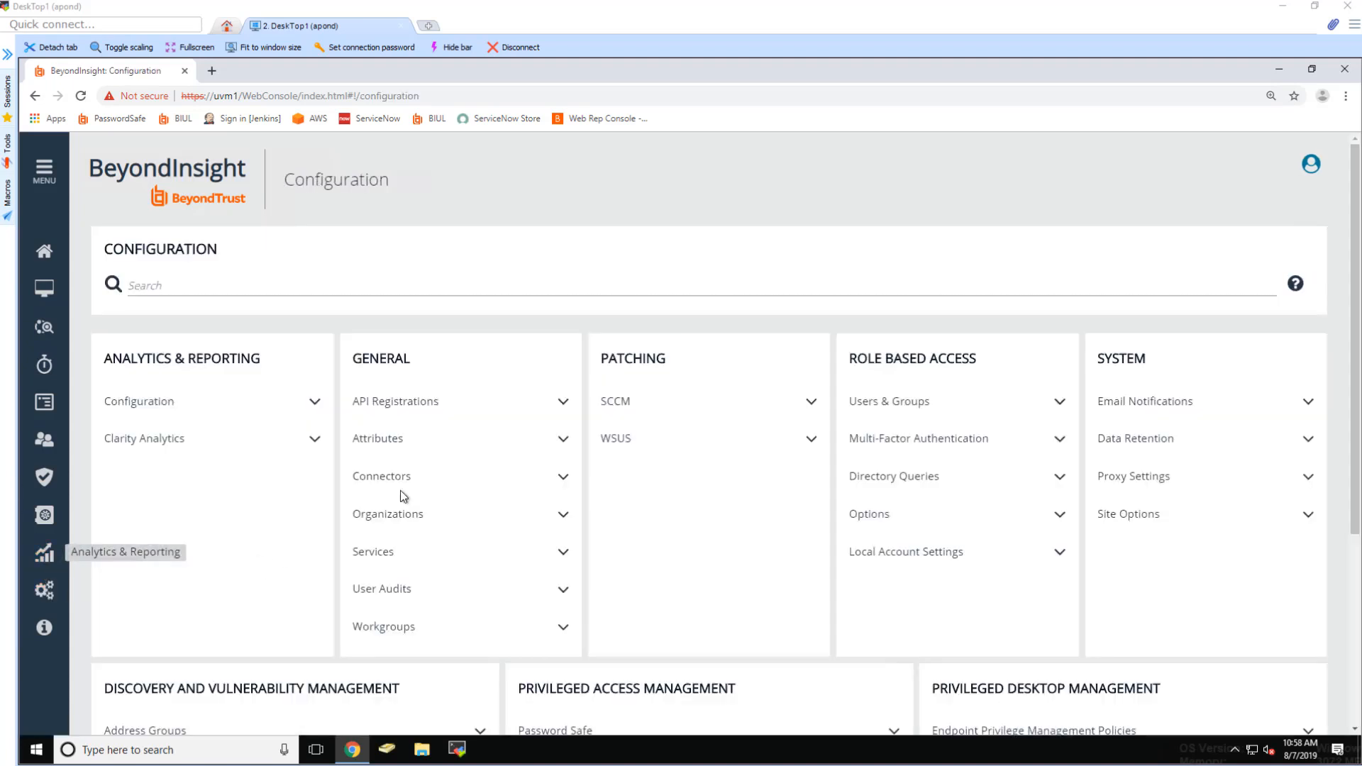
pyautogui.click(886, 403)
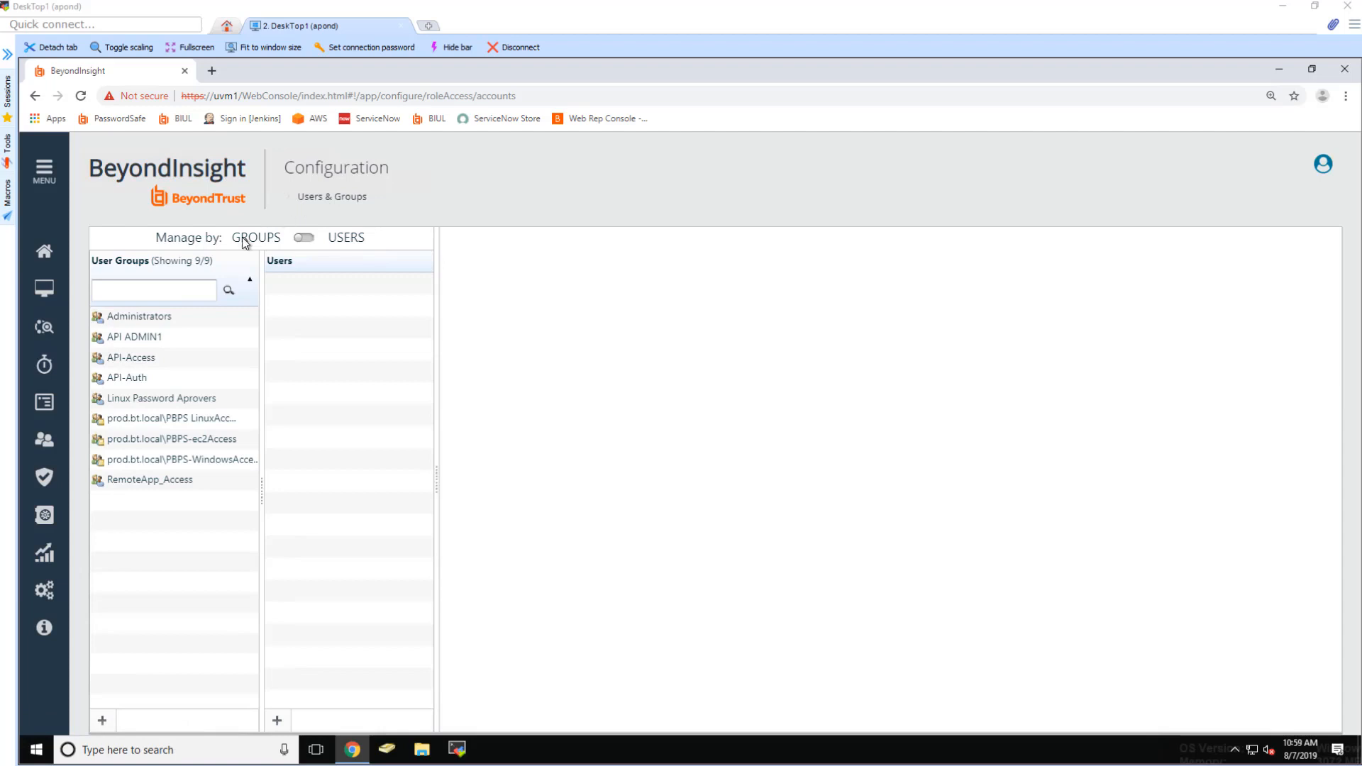
pyautogui.click(101, 720)
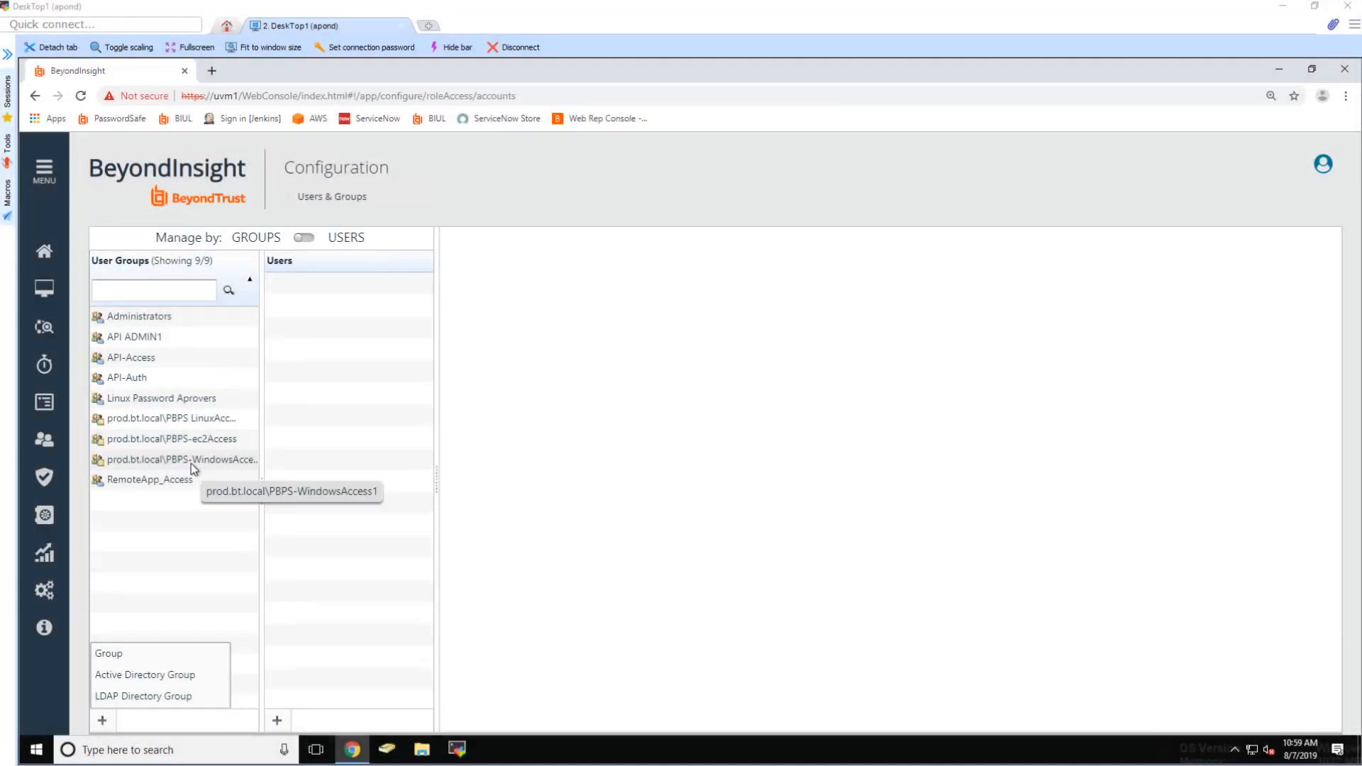
pyautogui.click(139, 467)
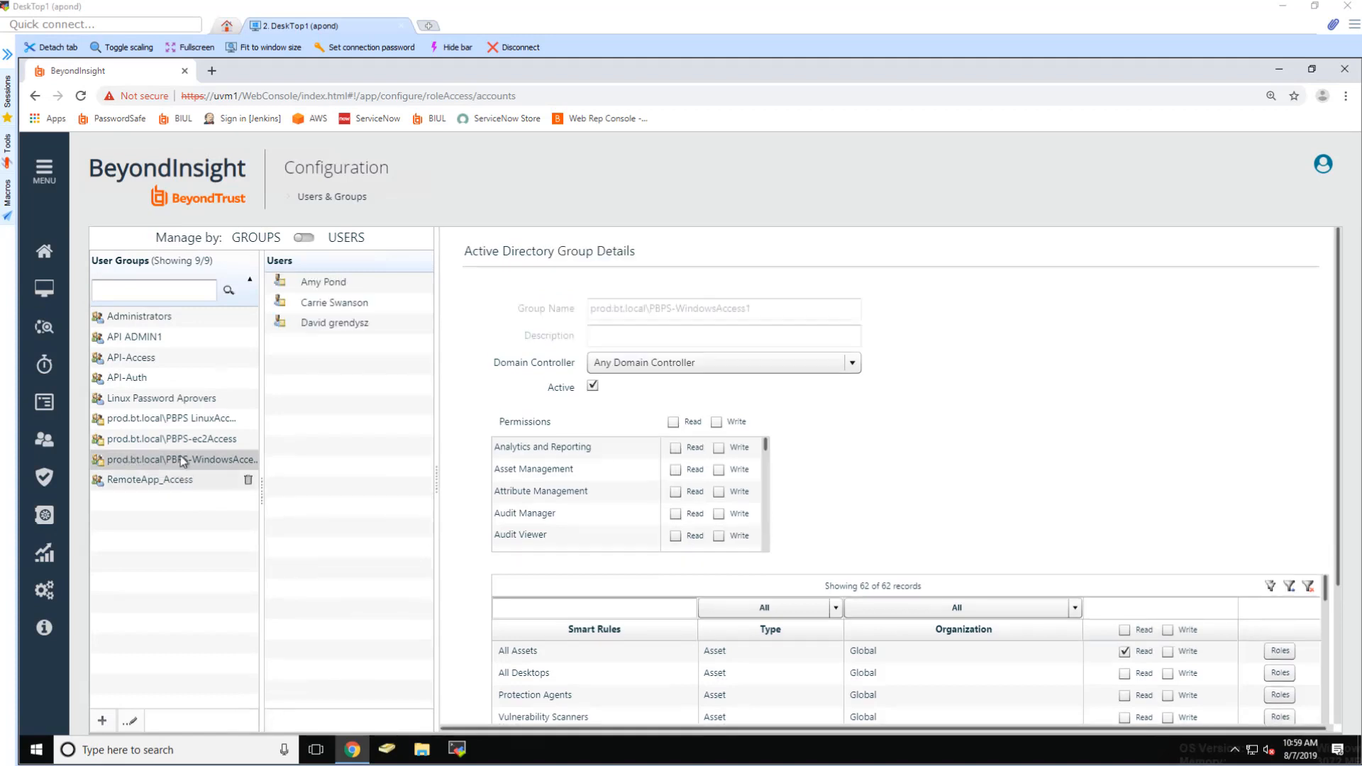
# Step: Filter the PBPS LinuxAccess group's smart rules to Managed Accounts and show its Server - Linux Root roles
pyautogui.click(183, 422)
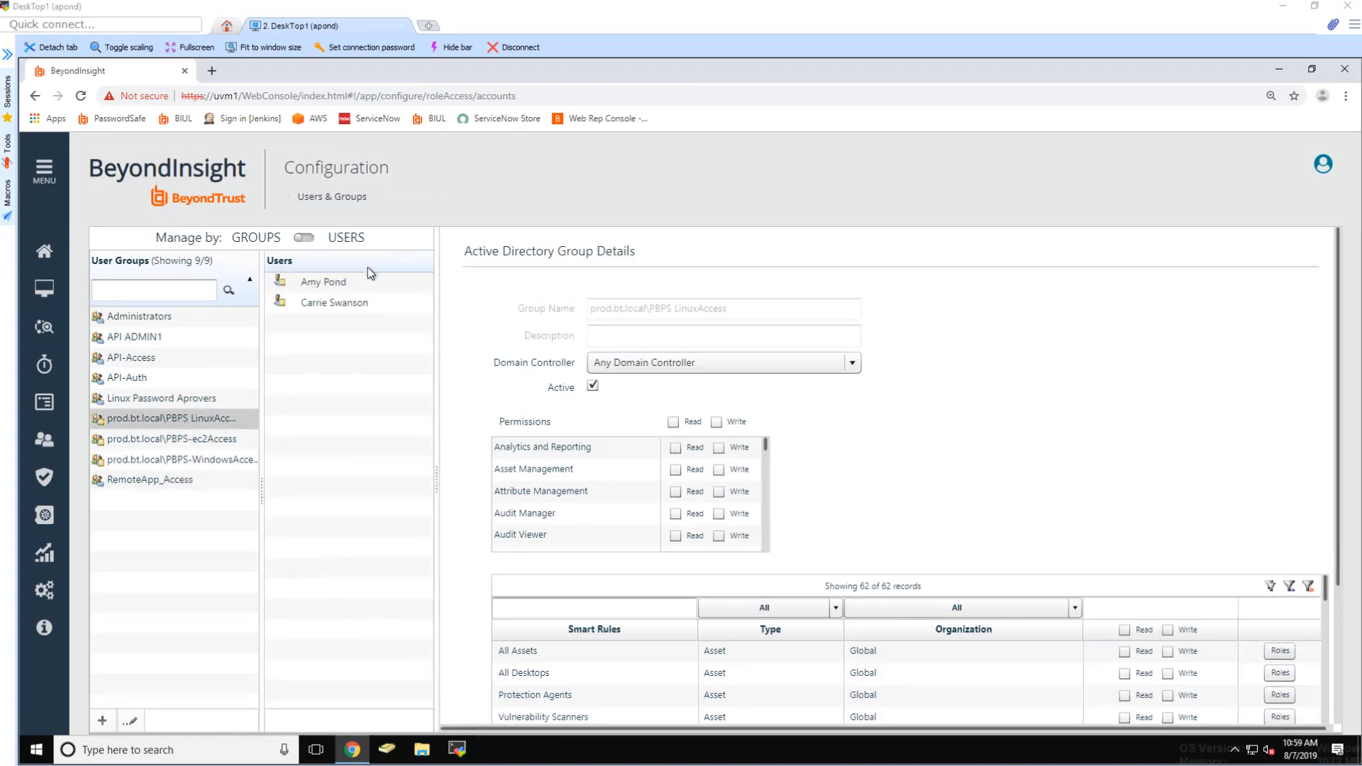
pyautogui.scroll(-3, 1333, 397)
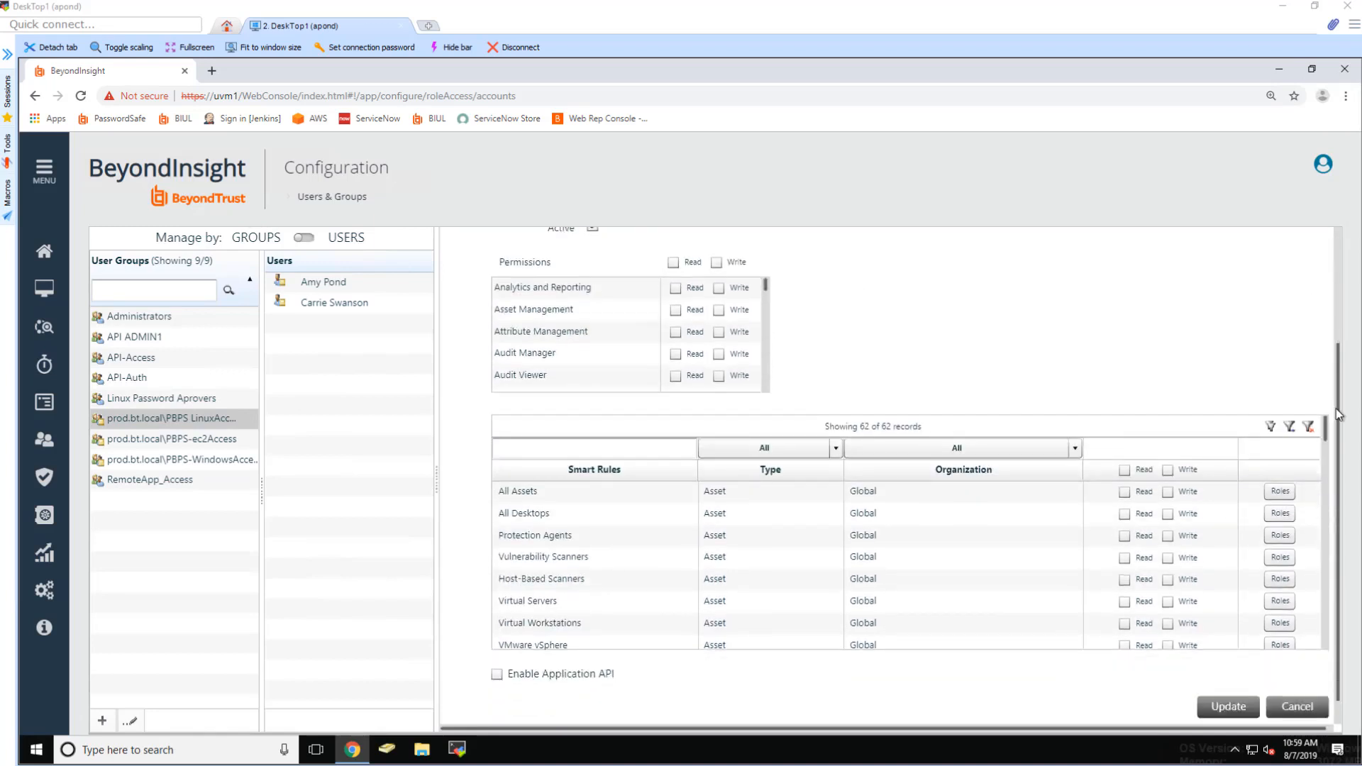
pyautogui.click(764, 416)
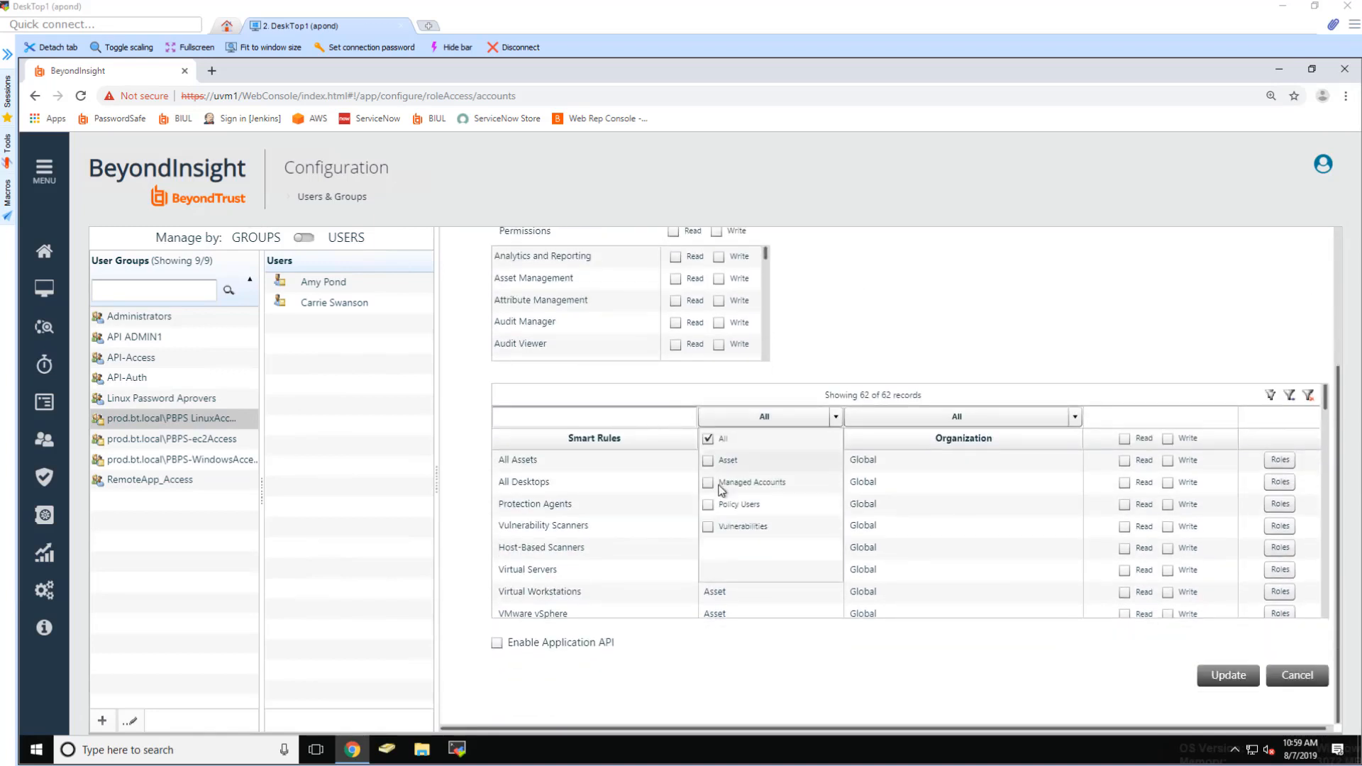
pyautogui.click(745, 481)
pyautogui.click(1291, 397)
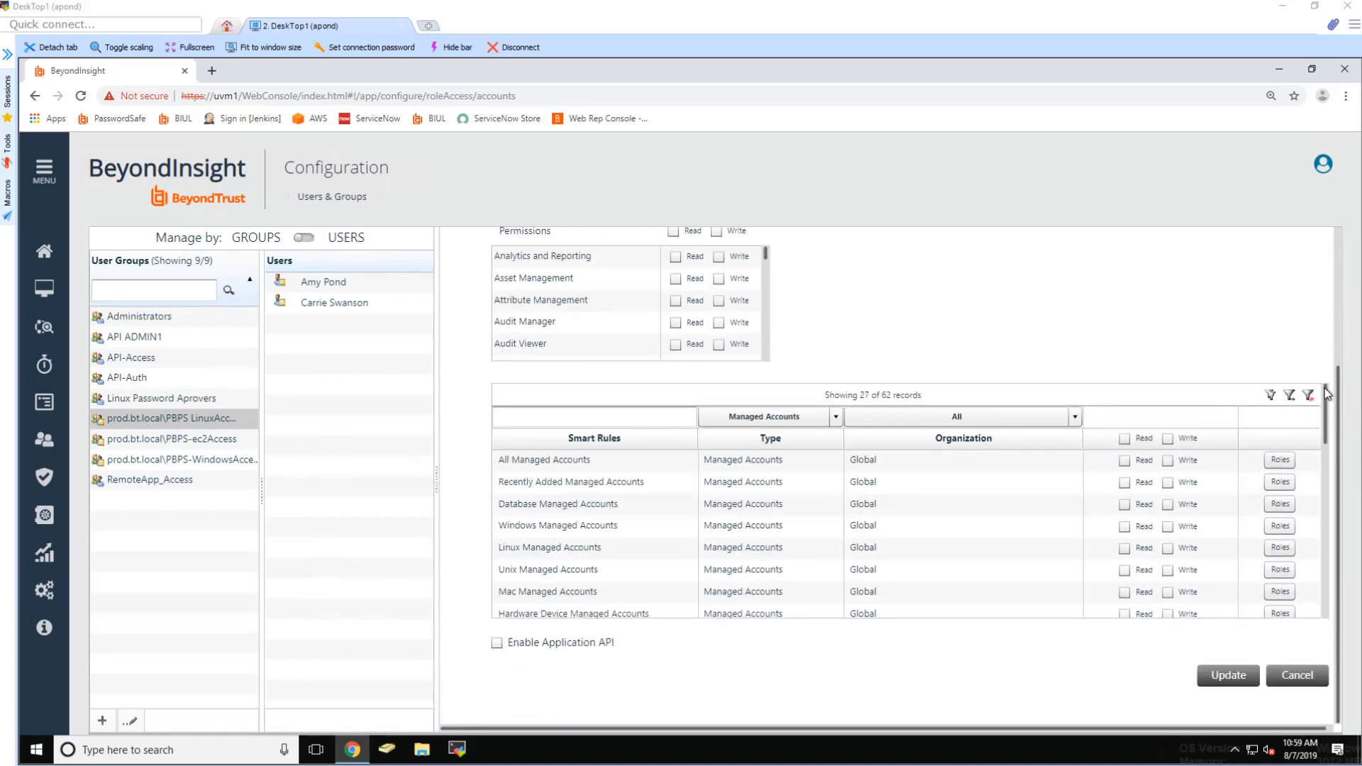
pyautogui.moveTo(1327, 396); pyautogui.dragTo(1324, 457)
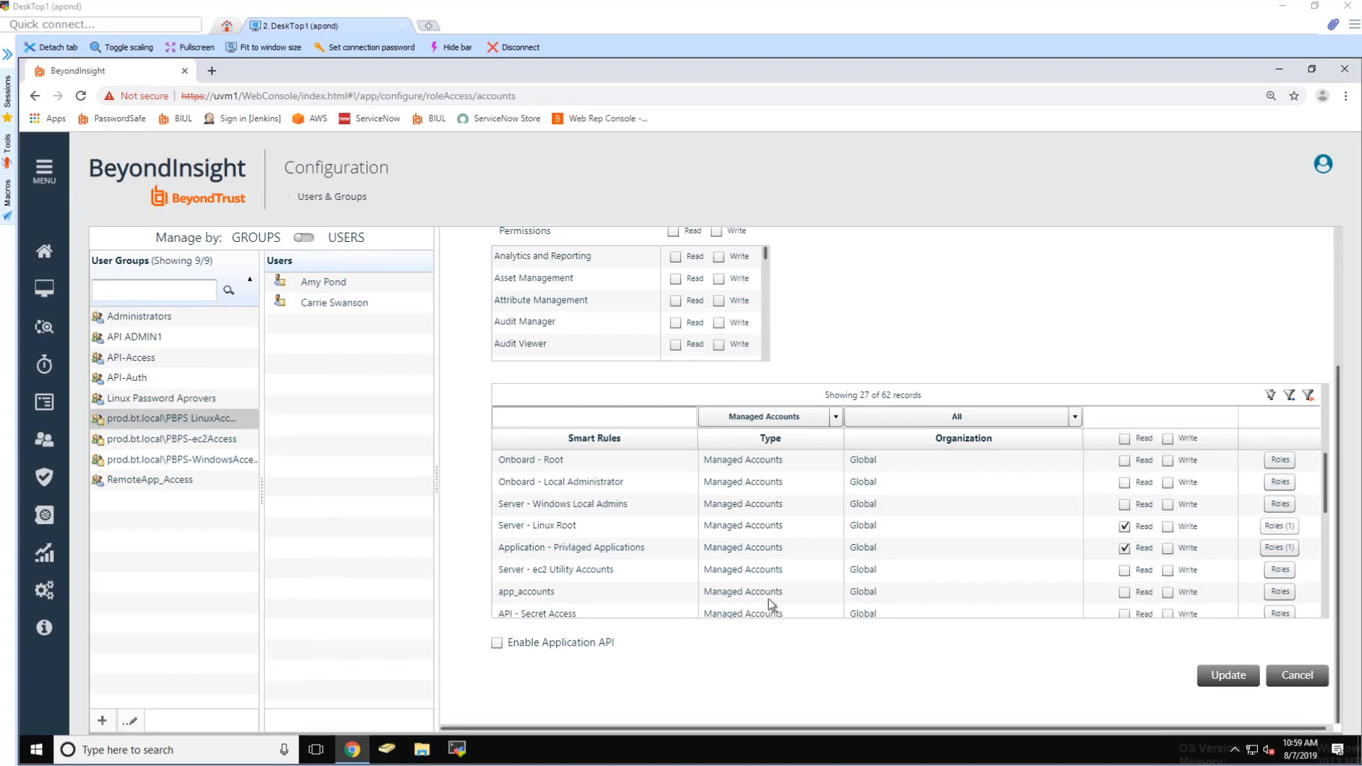
pyautogui.click(1287, 526)
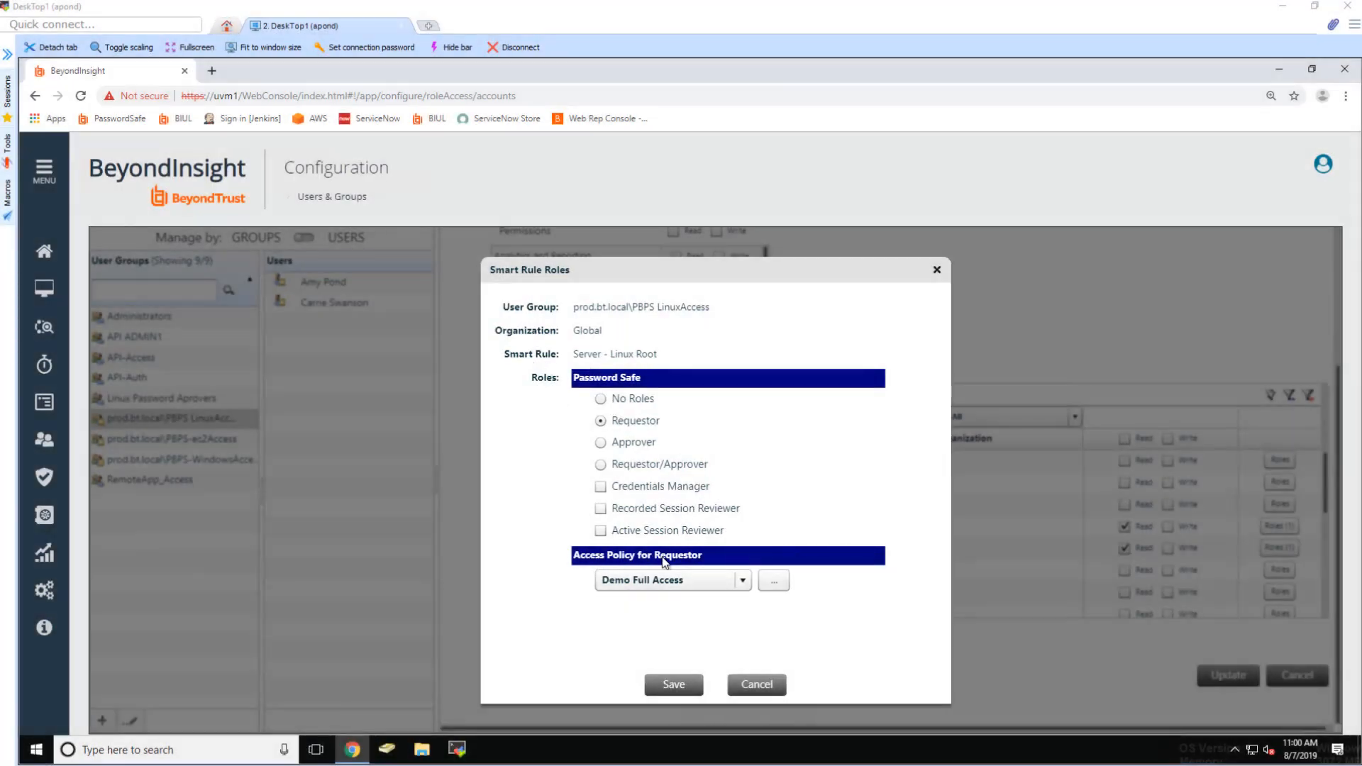
# Step: Open the Demo Full Access policy's schedule entry and toggle View Password approvers from 1 to 2 and back to 1
pyautogui.click(773, 580)
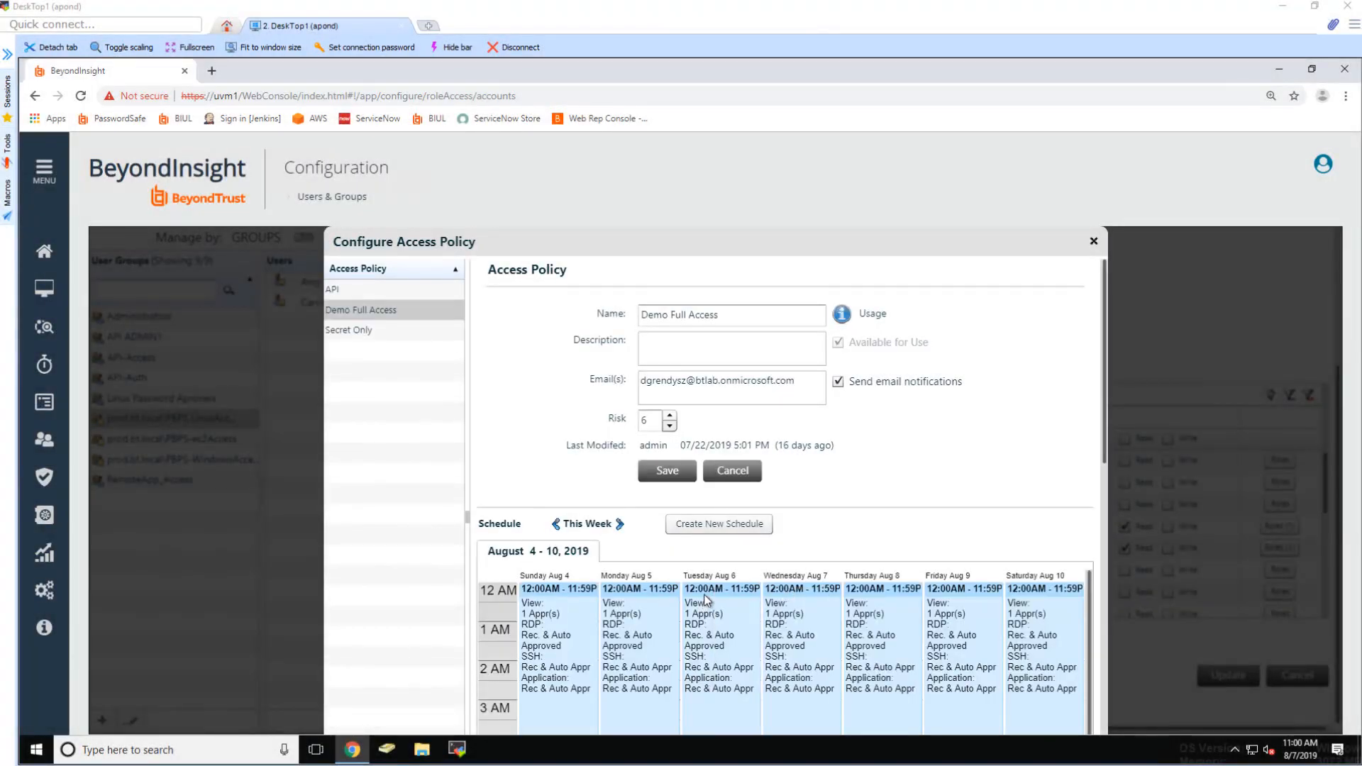
pyautogui.doubleClick(706, 601)
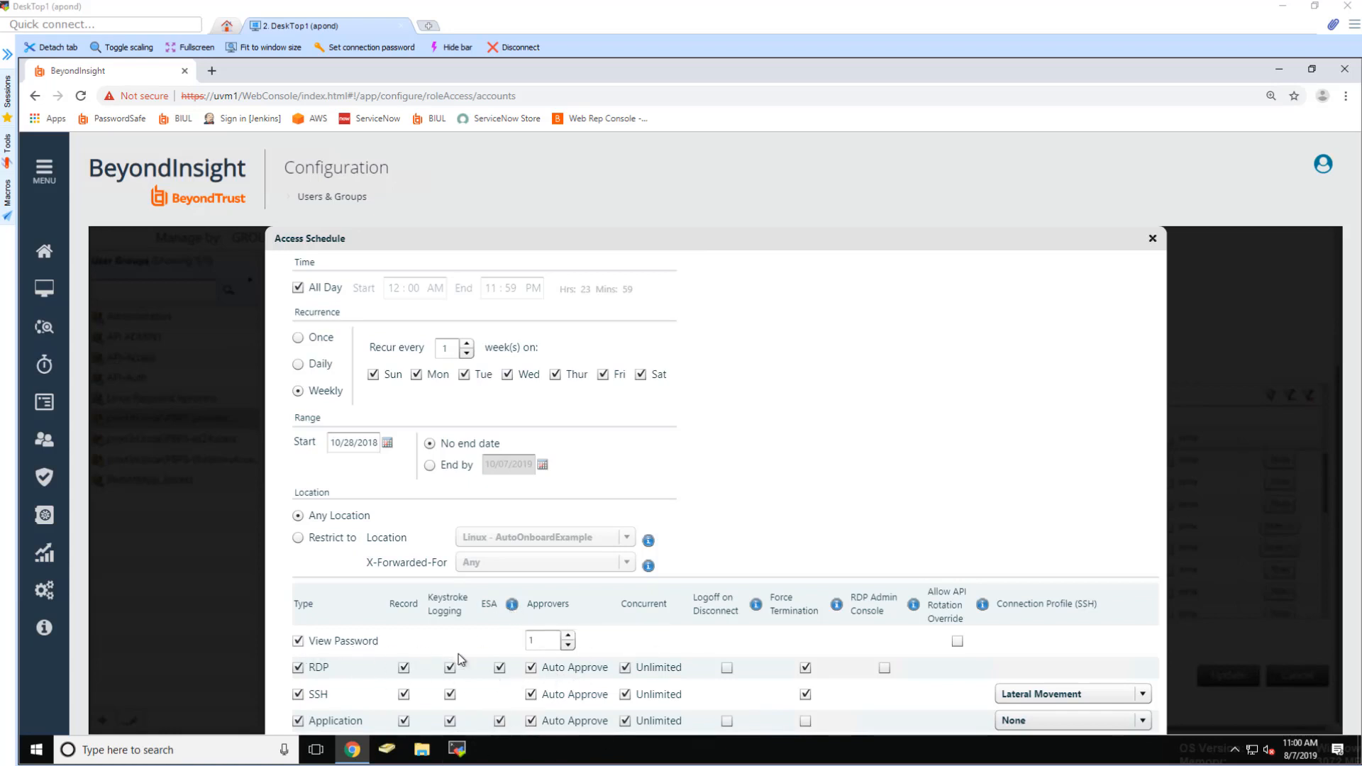
pyautogui.click(569, 636)
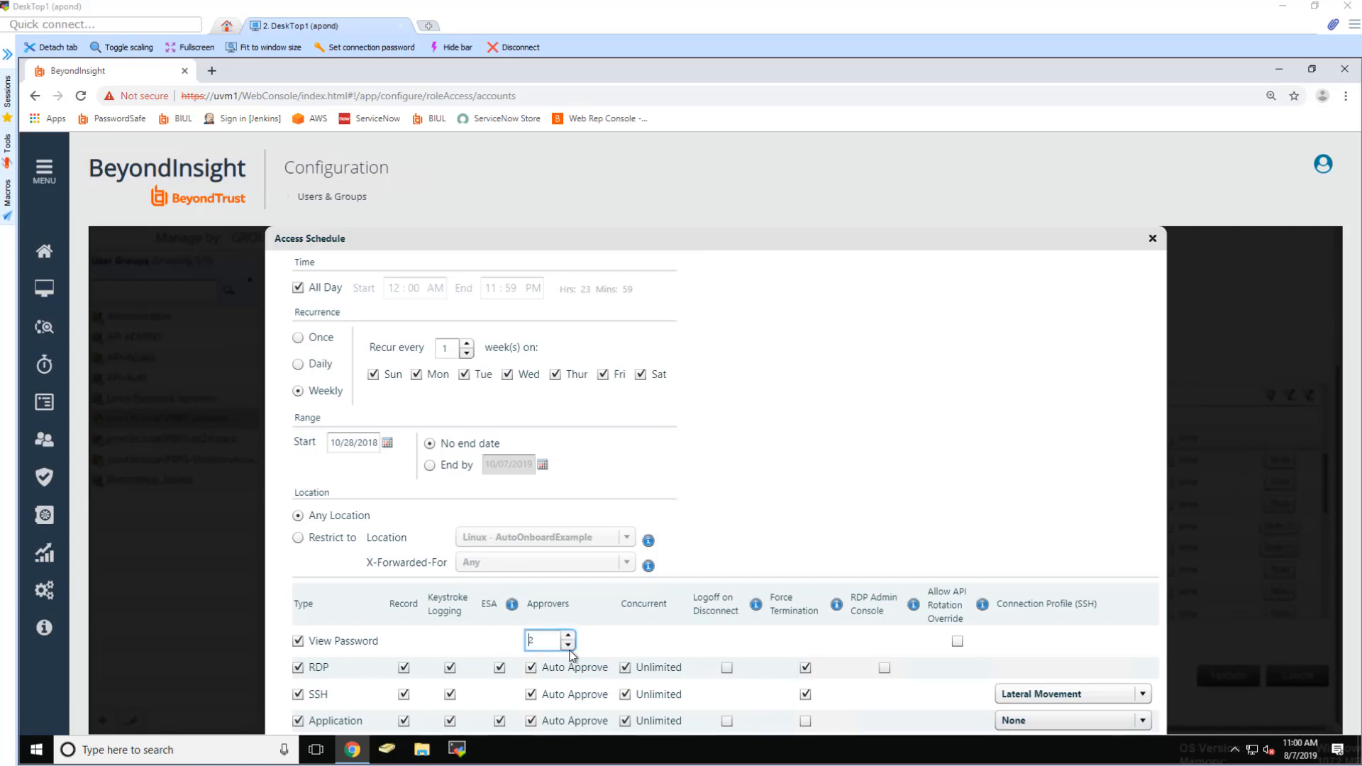
pyautogui.click(568, 646)
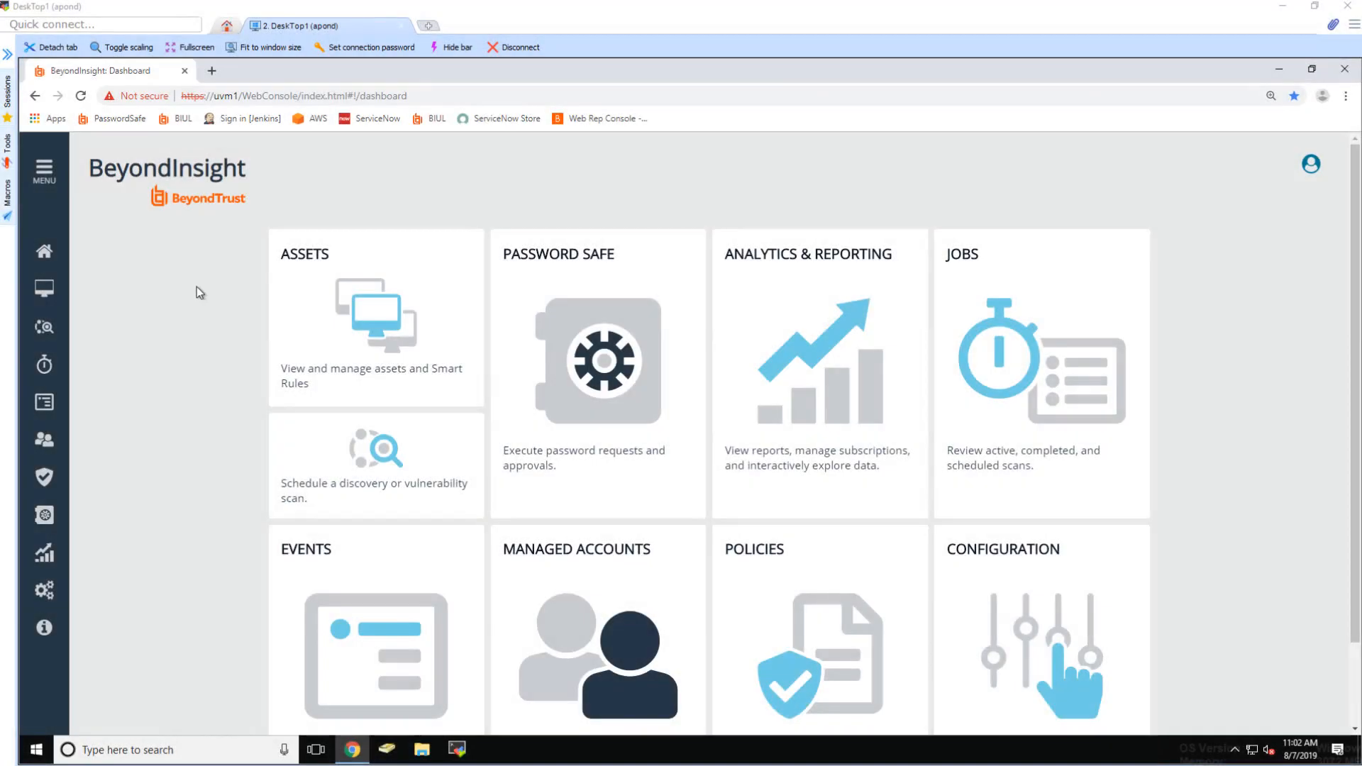
# Step: Open Password Safe and navigate via the main menu to the session Replay list
pyautogui.click(549, 255)
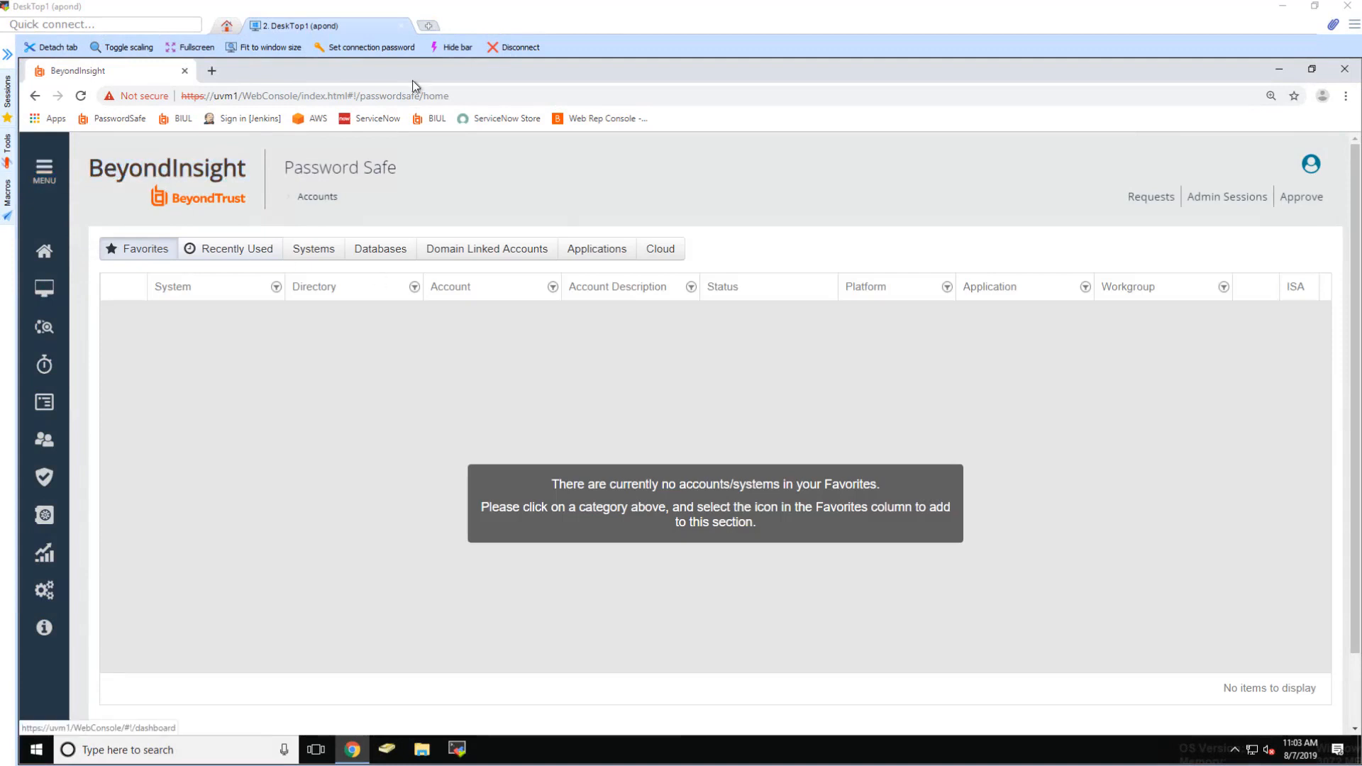
pyautogui.click(44, 177)
pyautogui.scroll(-4, 99, 507)
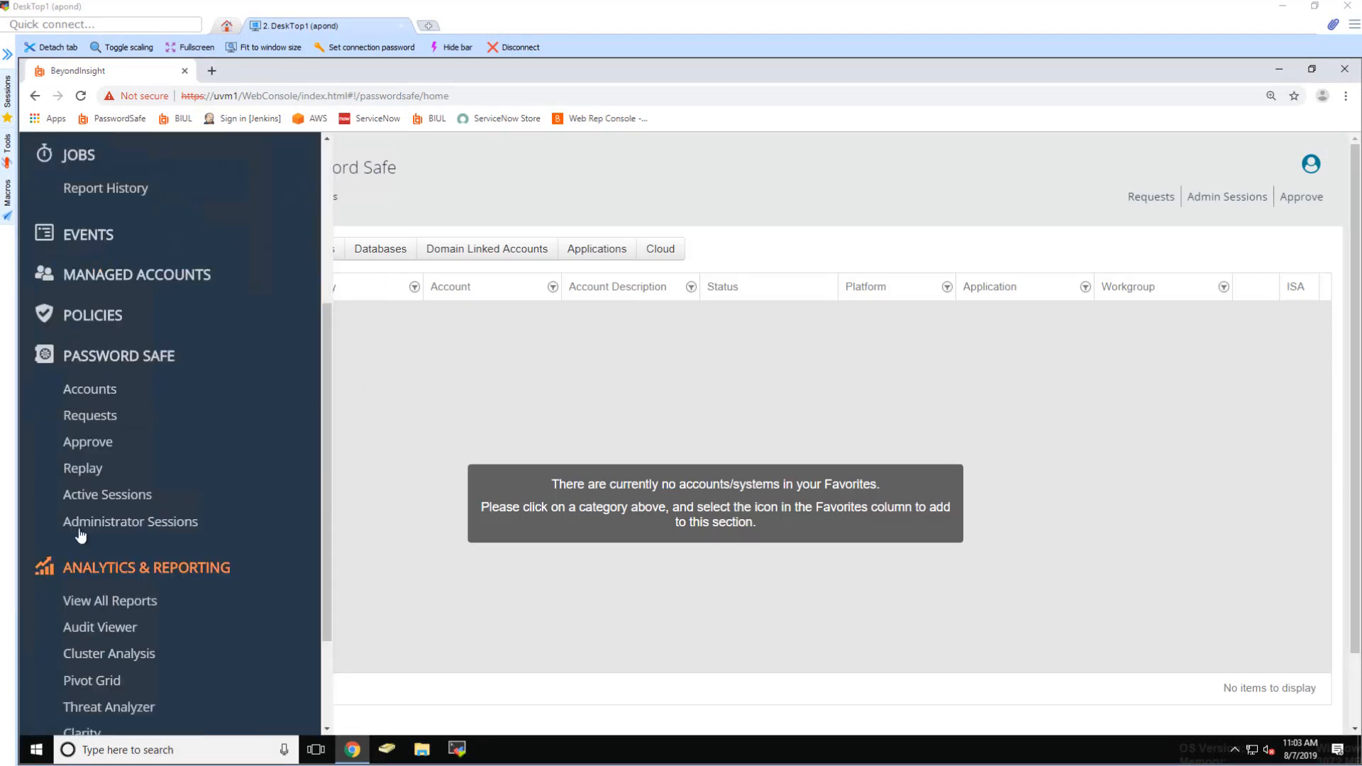
pyautogui.click(87, 470)
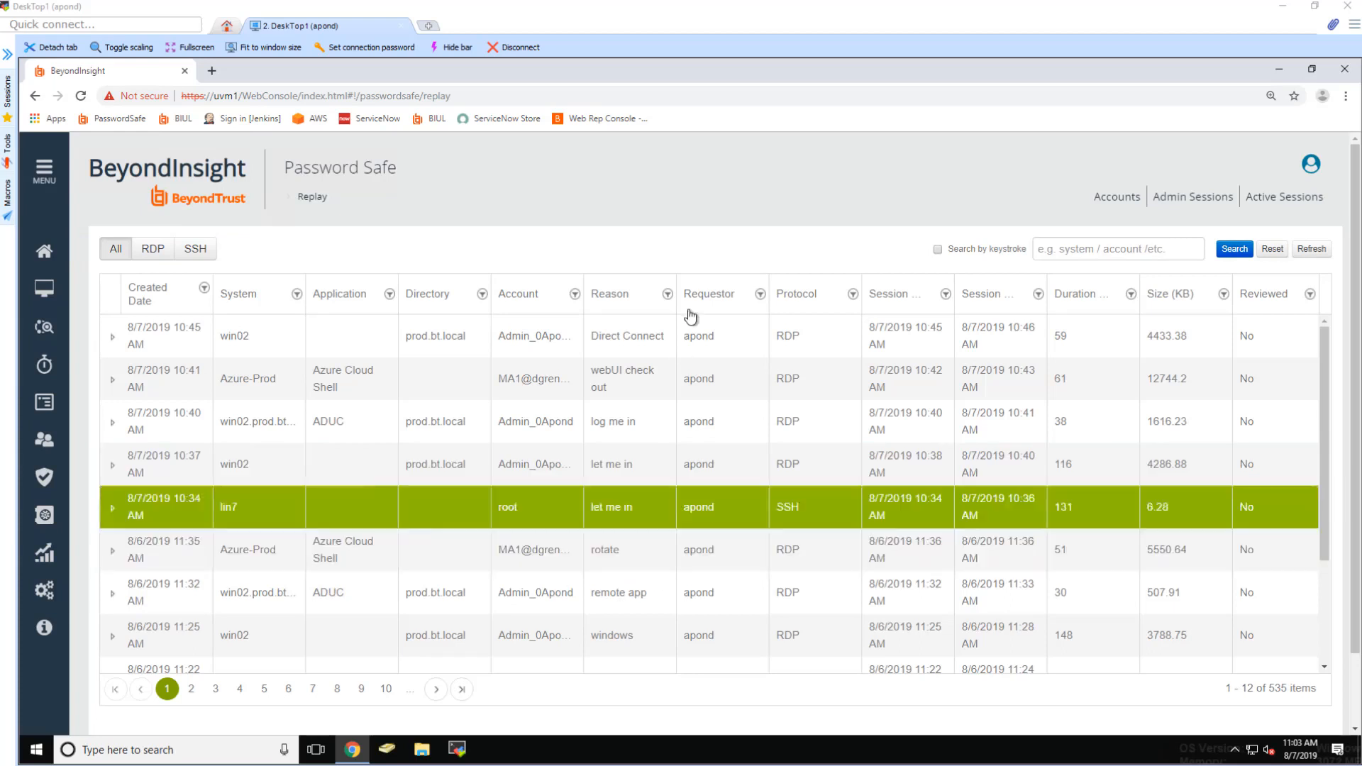
# Step: Open the latest win02 Direct Connect recording, play it back, and scroll through its keystroke list
pyautogui.click(143, 370)
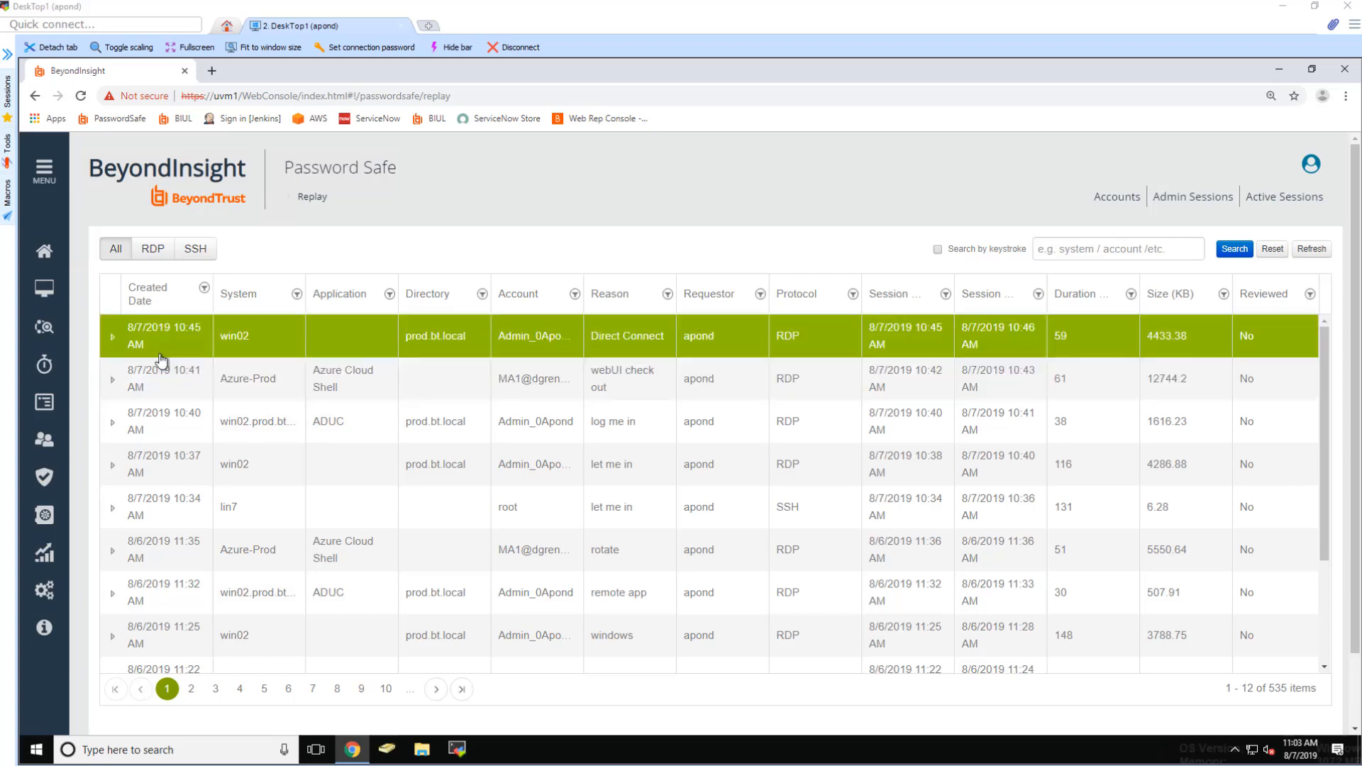
pyautogui.click(112, 337)
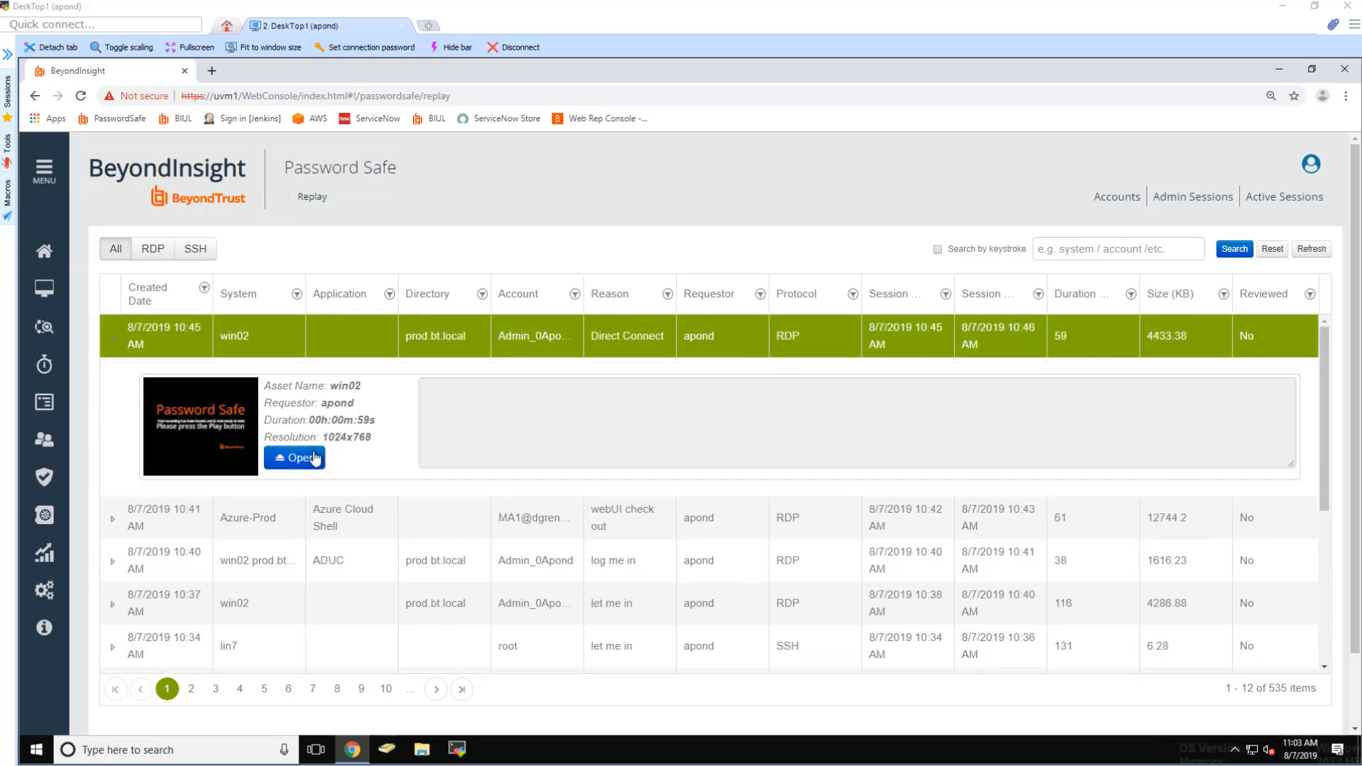
pyautogui.click(287, 457)
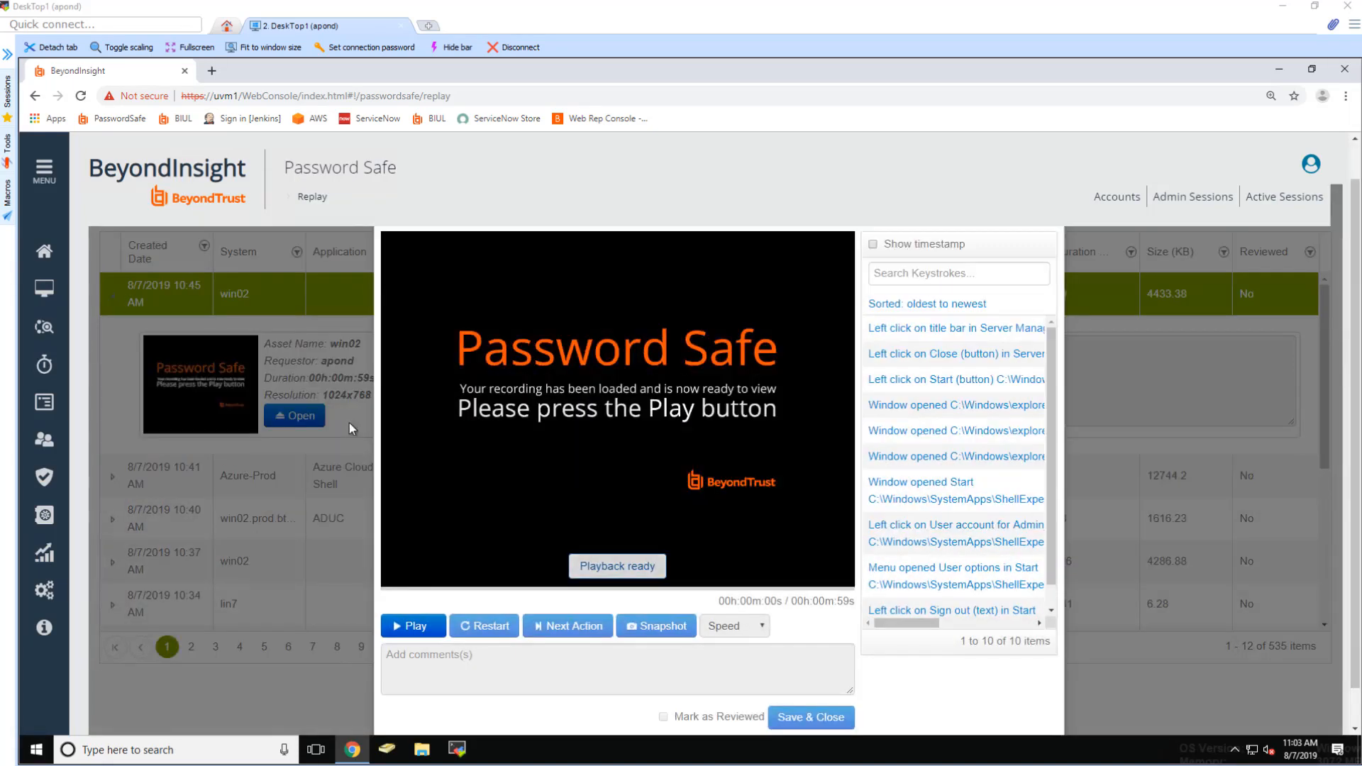
pyautogui.click(396, 627)
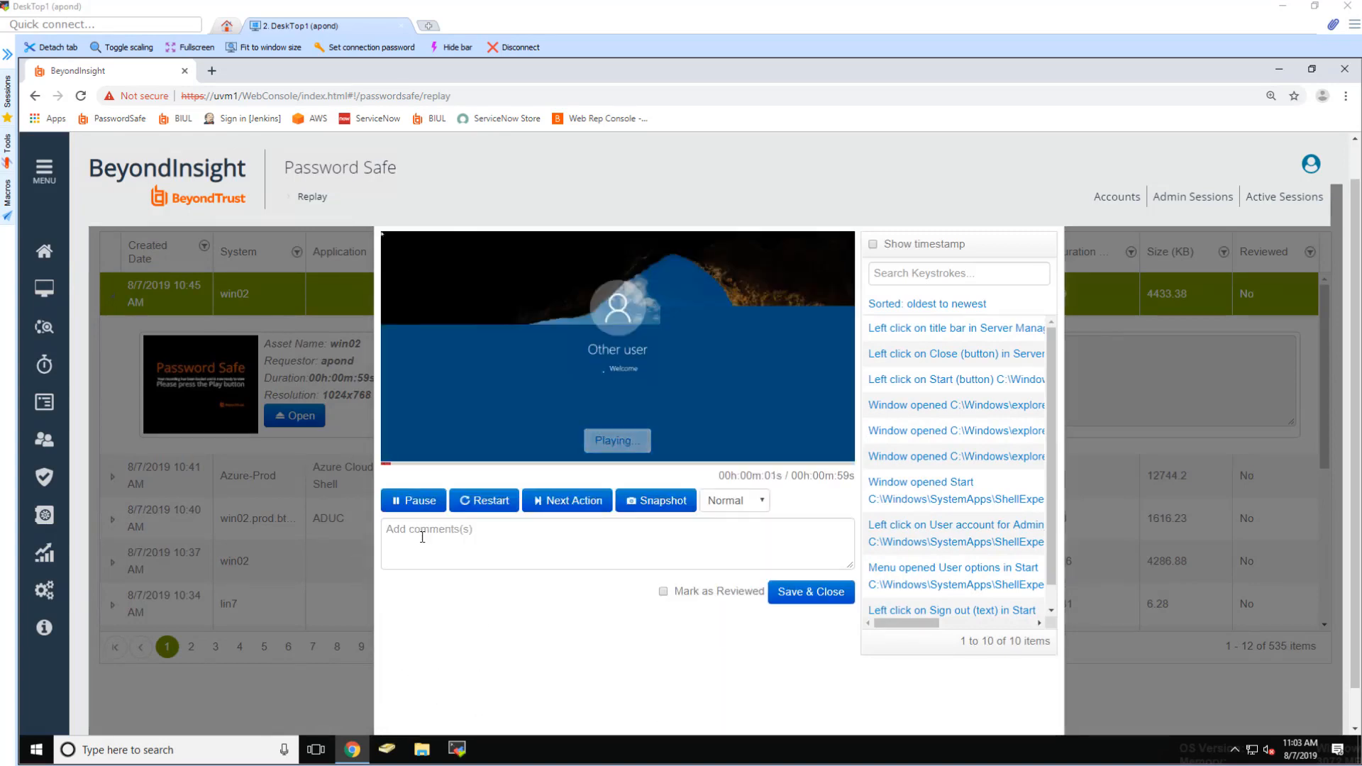
pyautogui.scroll(1, 647, 451)
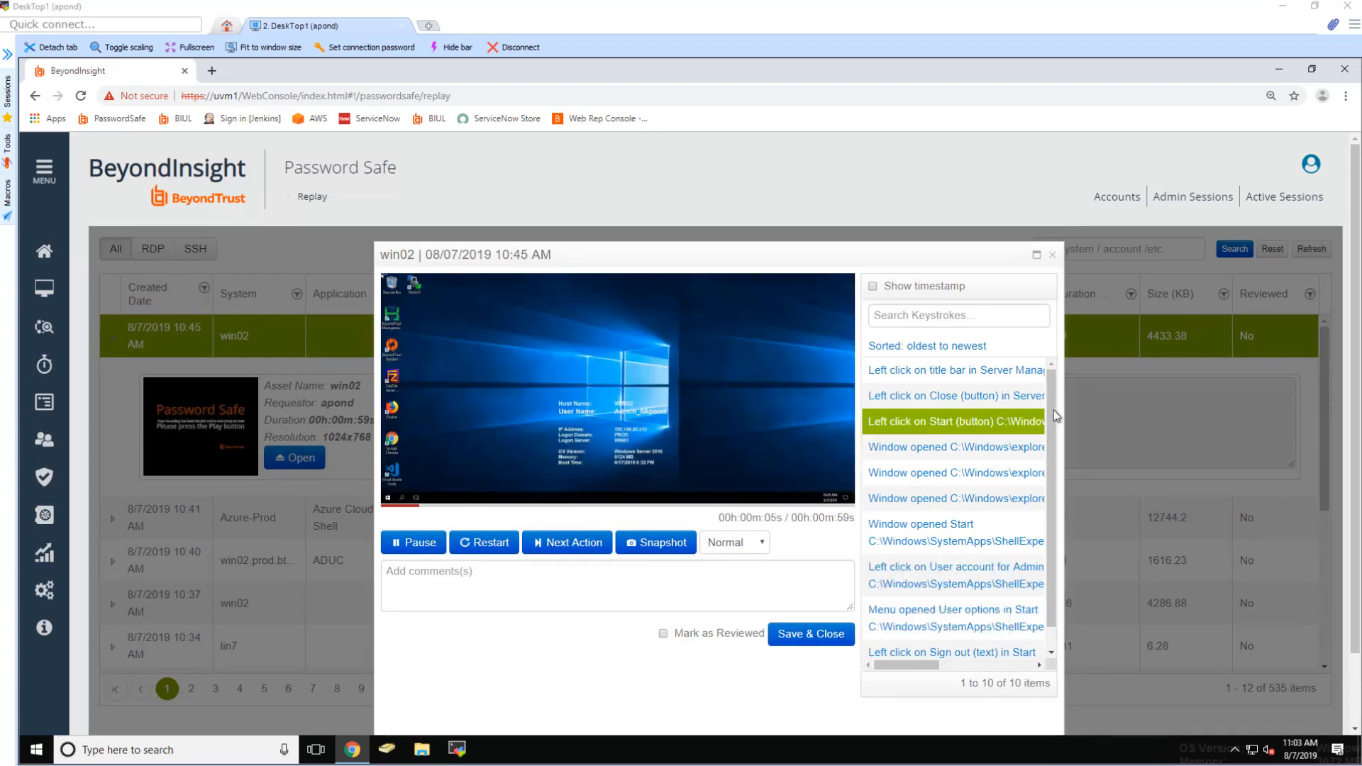
pyautogui.moveTo(1053, 408); pyautogui.dragTo(1055, 485)
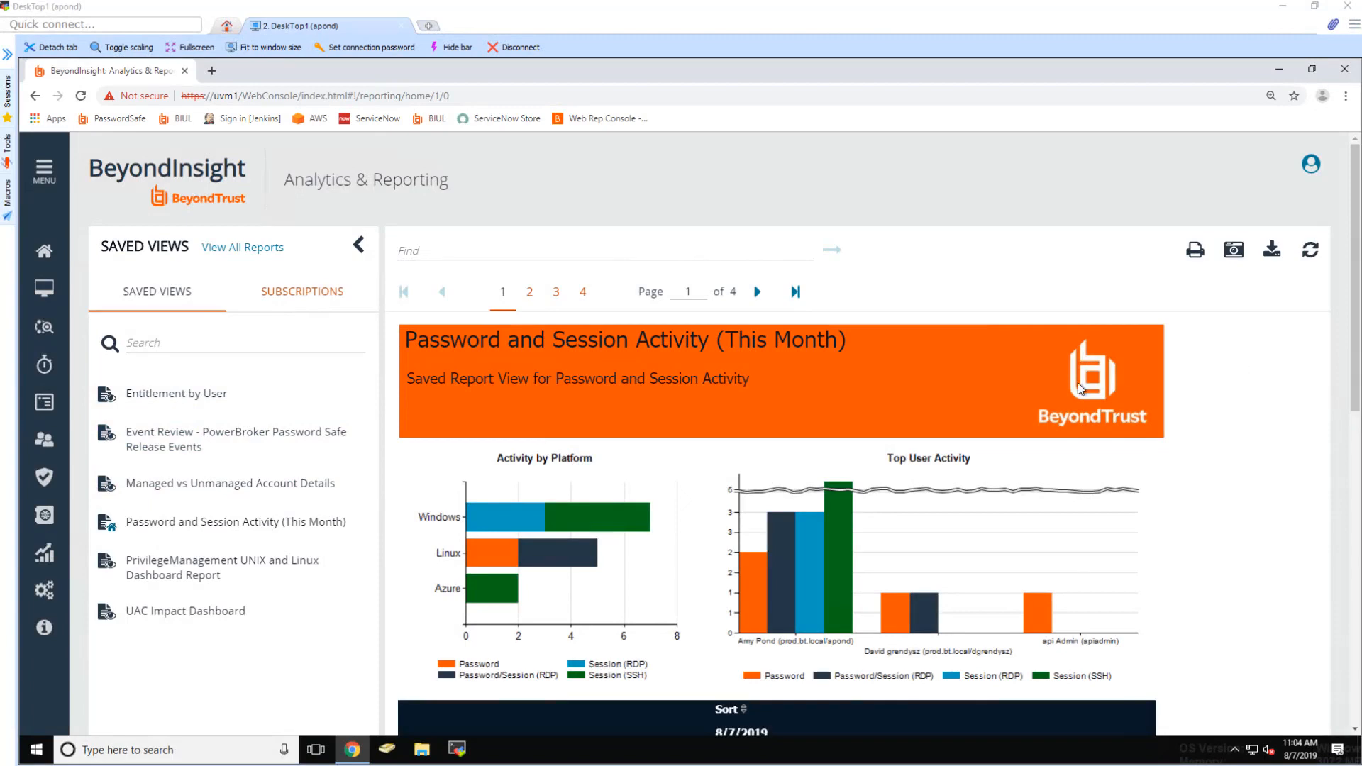
# Step: Scroll through the This Month activity report, check its download formats, then go to All Reports
pyautogui.scroll(-1, 605, 551)
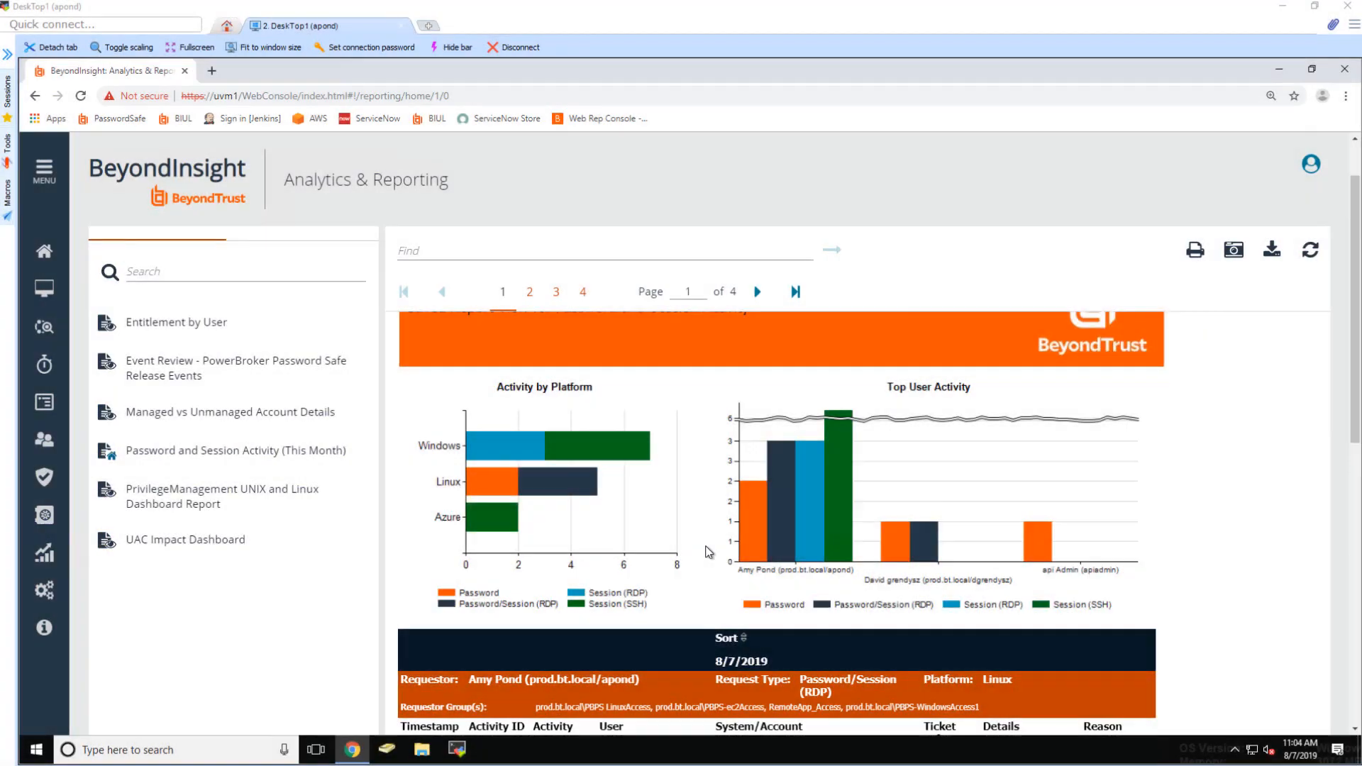
pyautogui.scroll(-2, 708, 550)
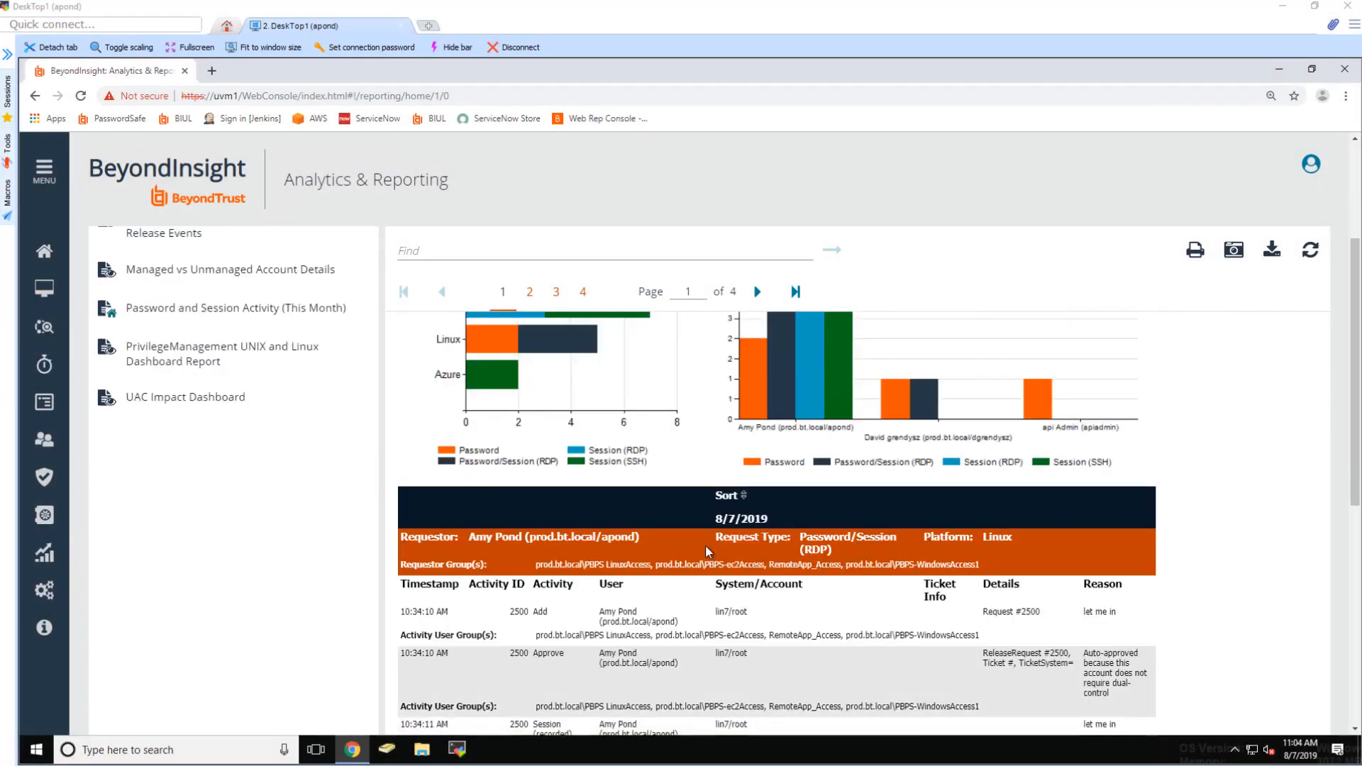
pyautogui.scroll(-3, 706, 552)
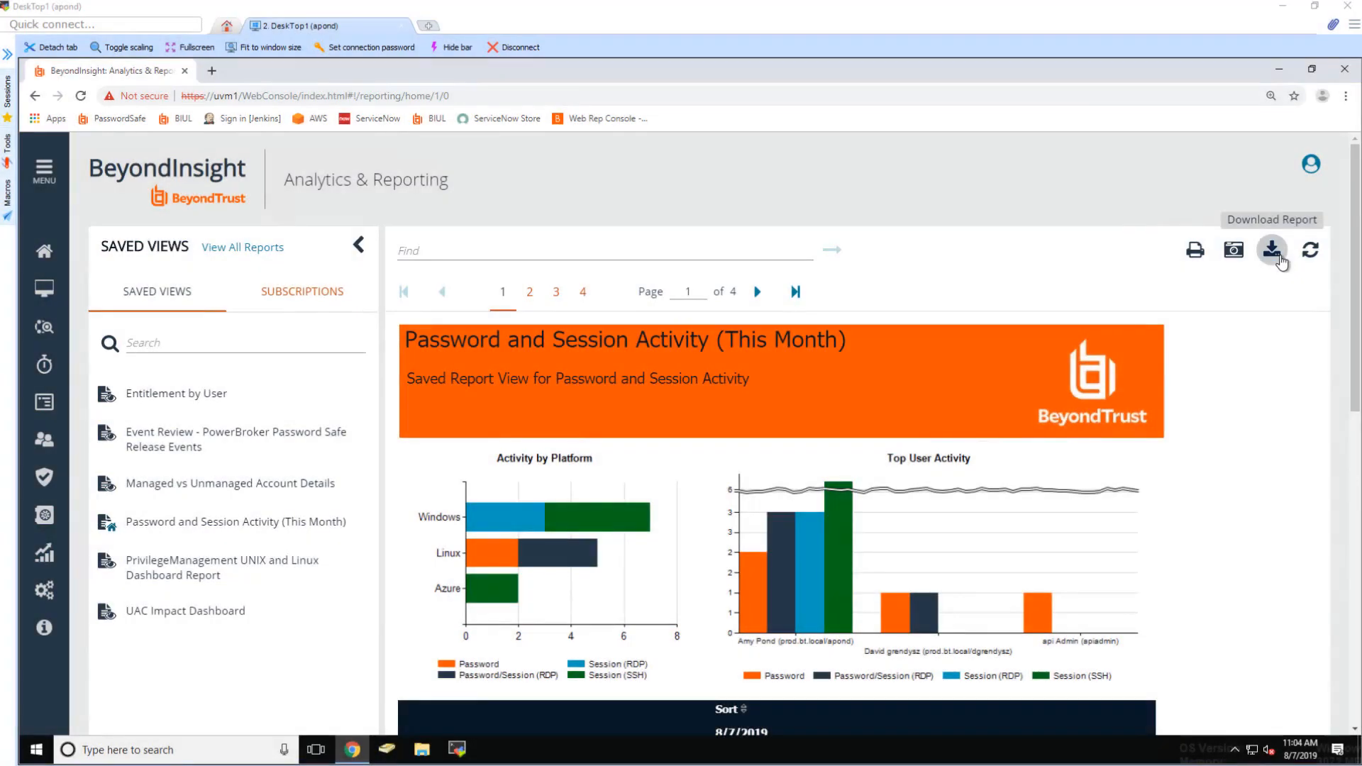
pyautogui.click(1277, 257)
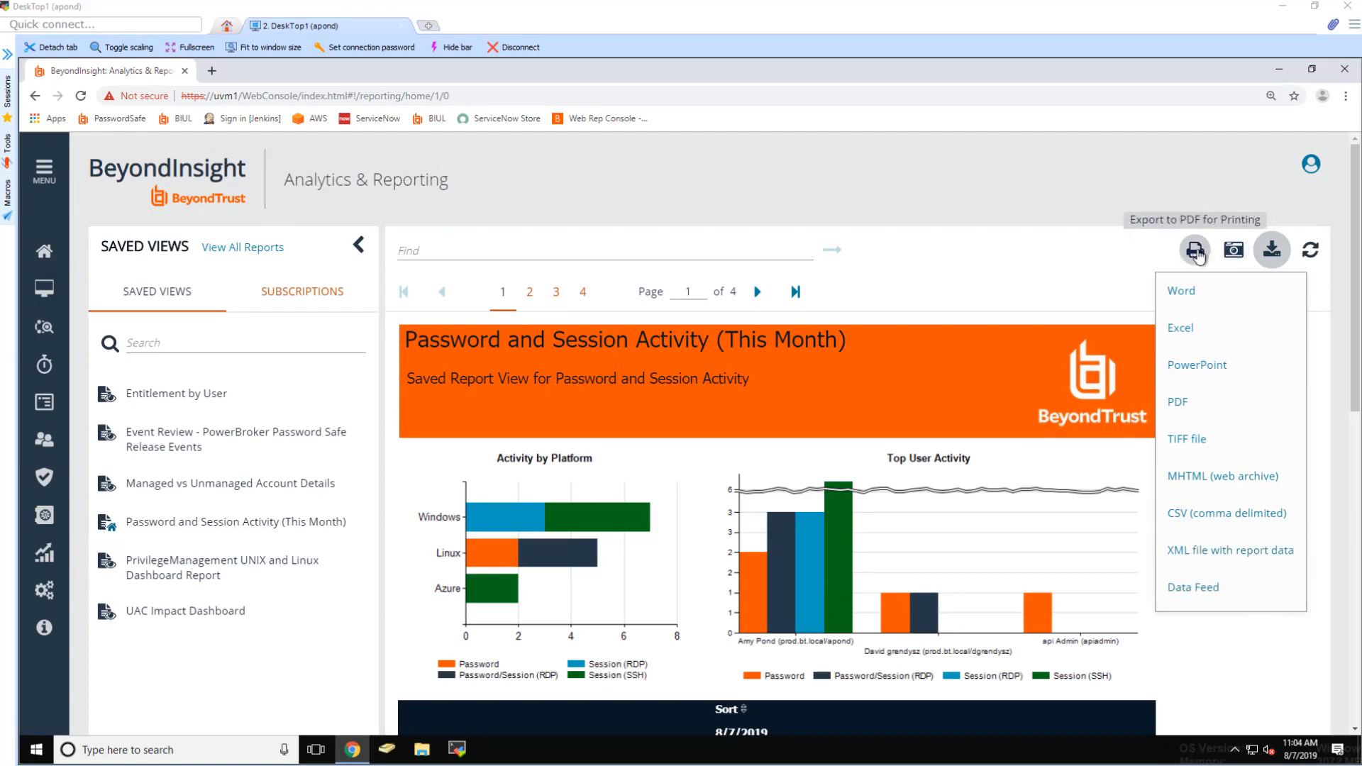
pyautogui.click(243, 248)
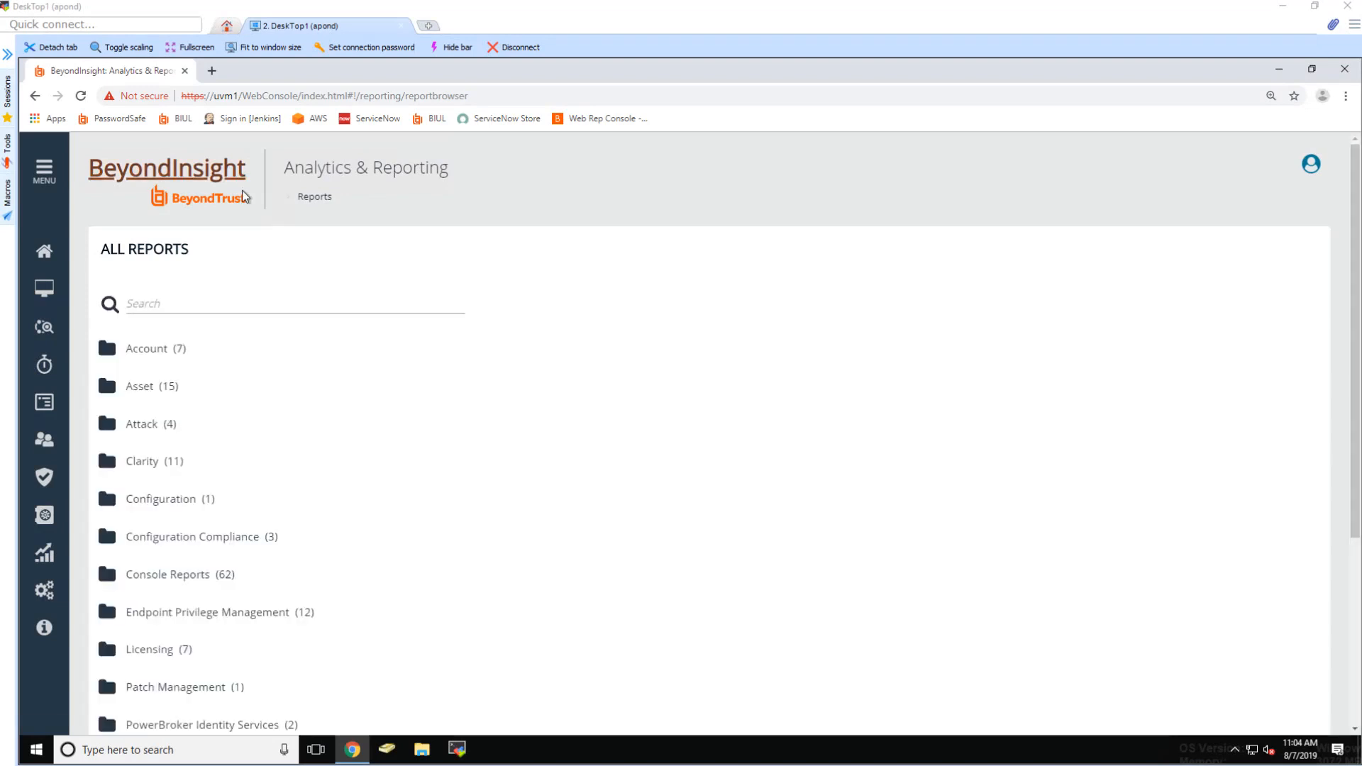
# Step: Browse the Account and PowerBroker Password Safe categories and open the Password and Session Activity report
pyautogui.click(154, 355)
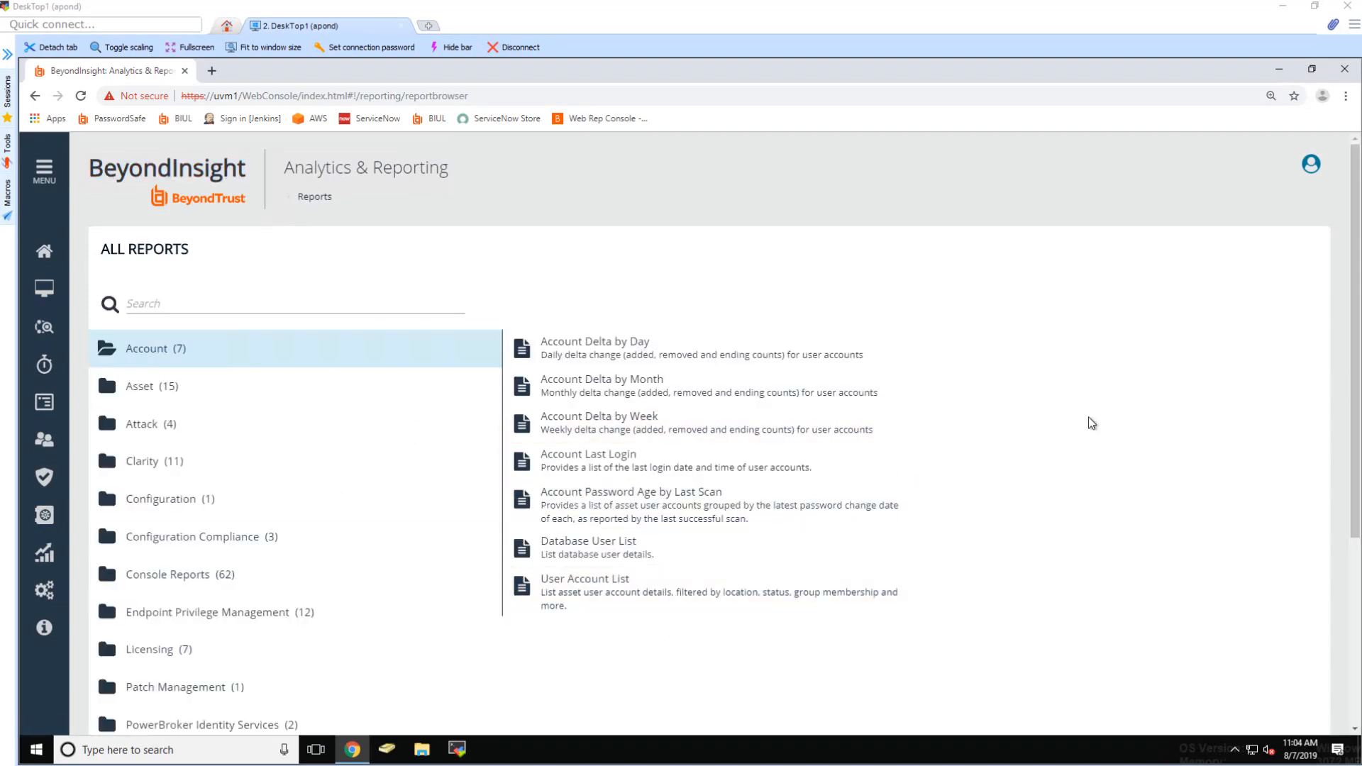
pyautogui.scroll(-4, 1091, 416)
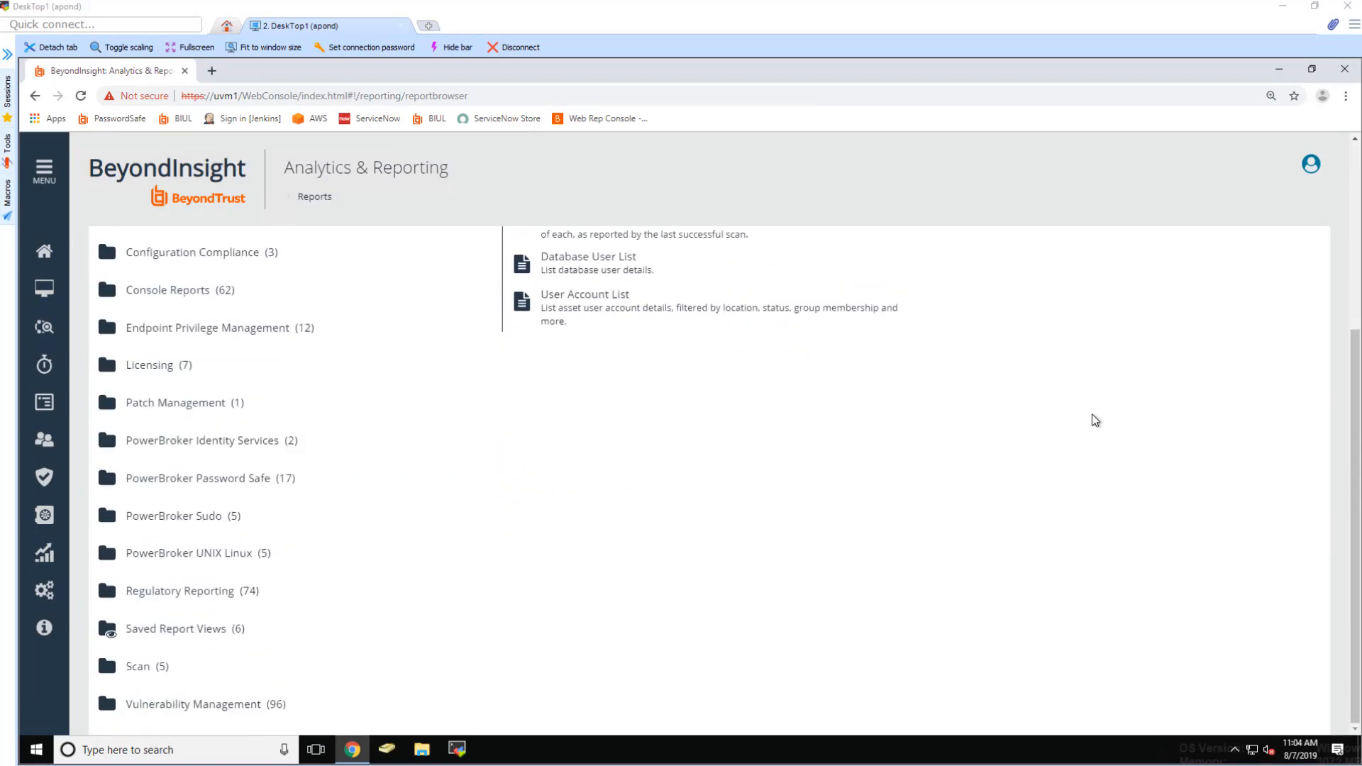
pyautogui.click(164, 490)
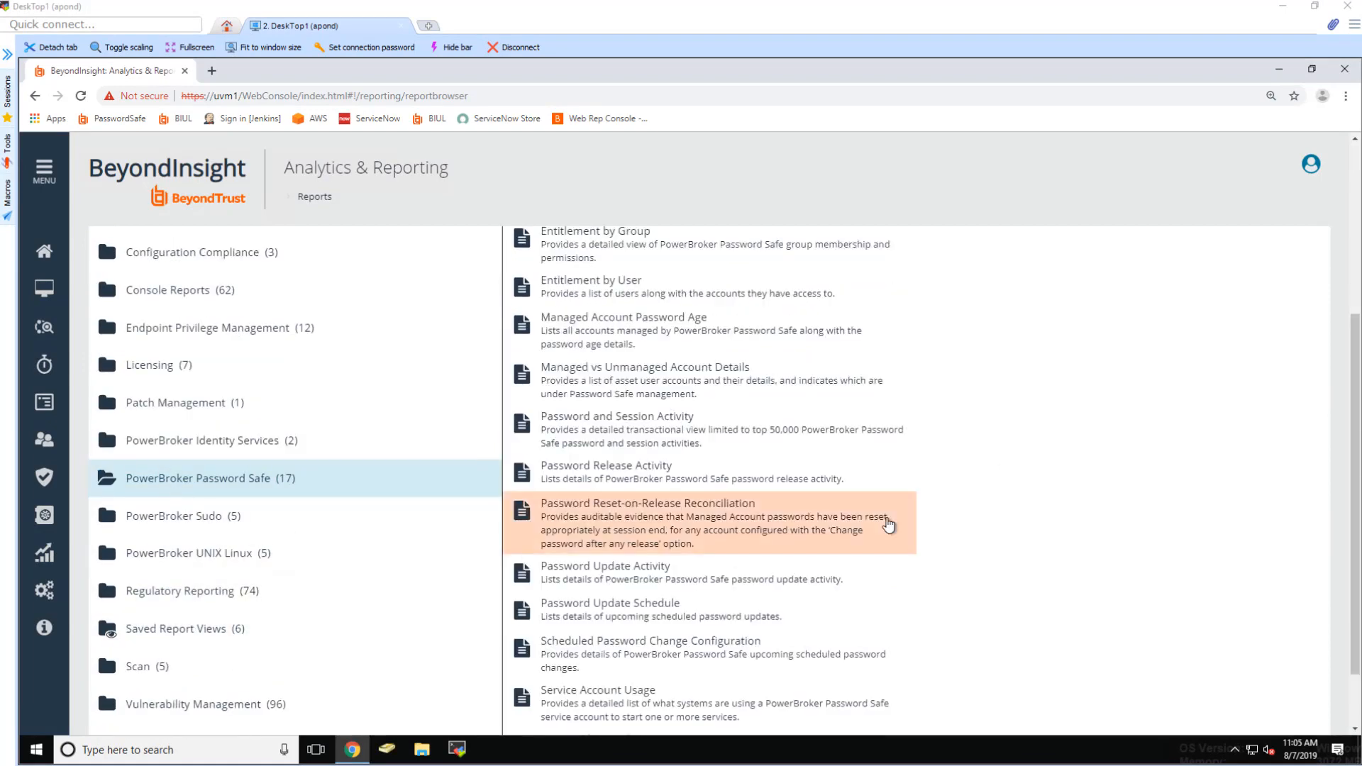
pyautogui.scroll(3, 886, 525)
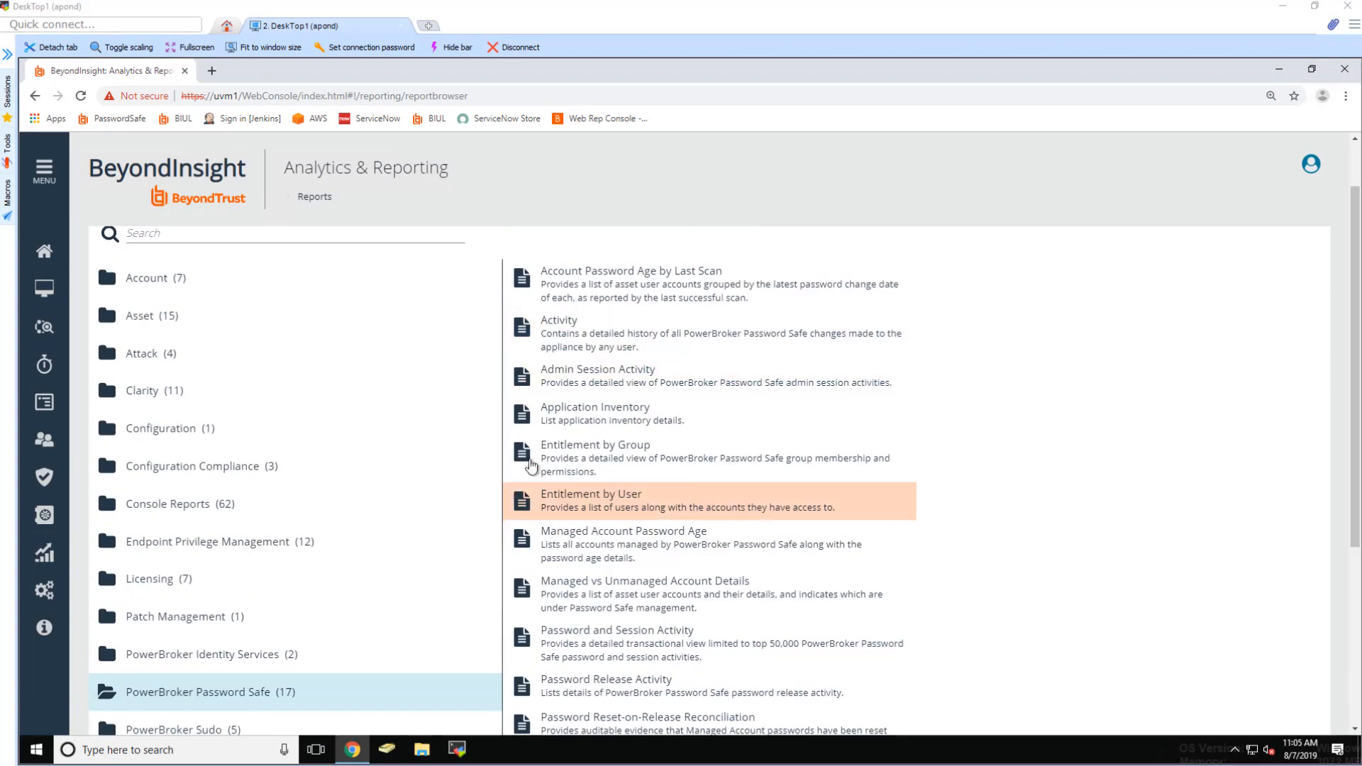
pyautogui.scroll(-1, 568, 489)
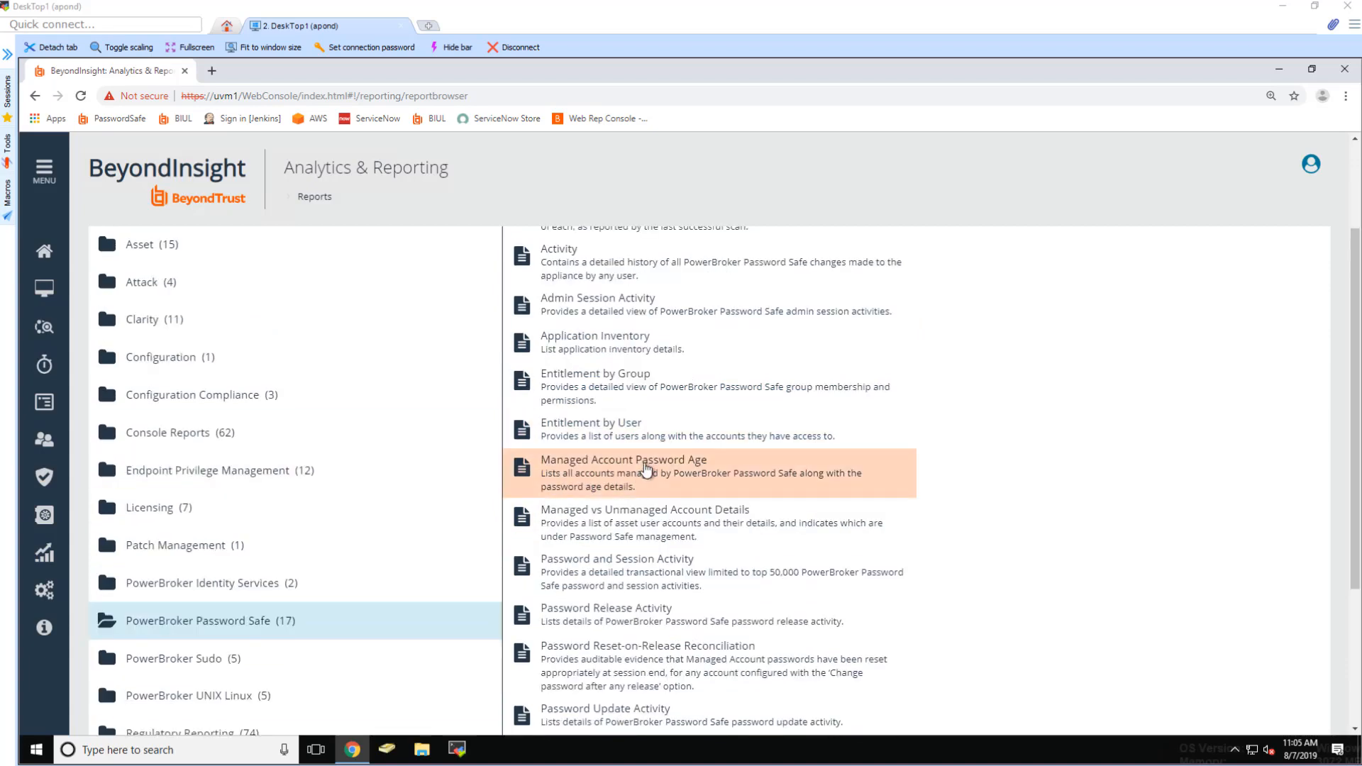
pyautogui.scroll(-2, 610, 553)
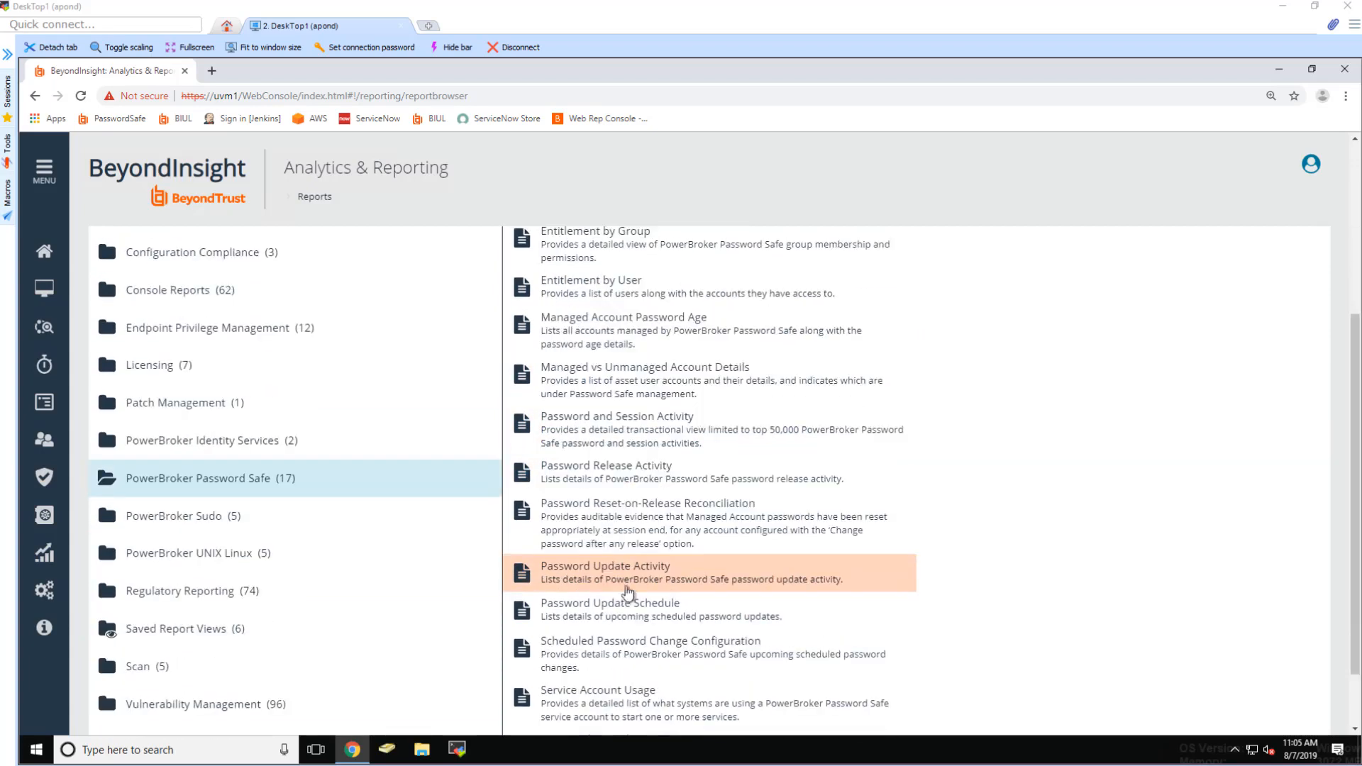
pyautogui.scroll(-1, 658, 536)
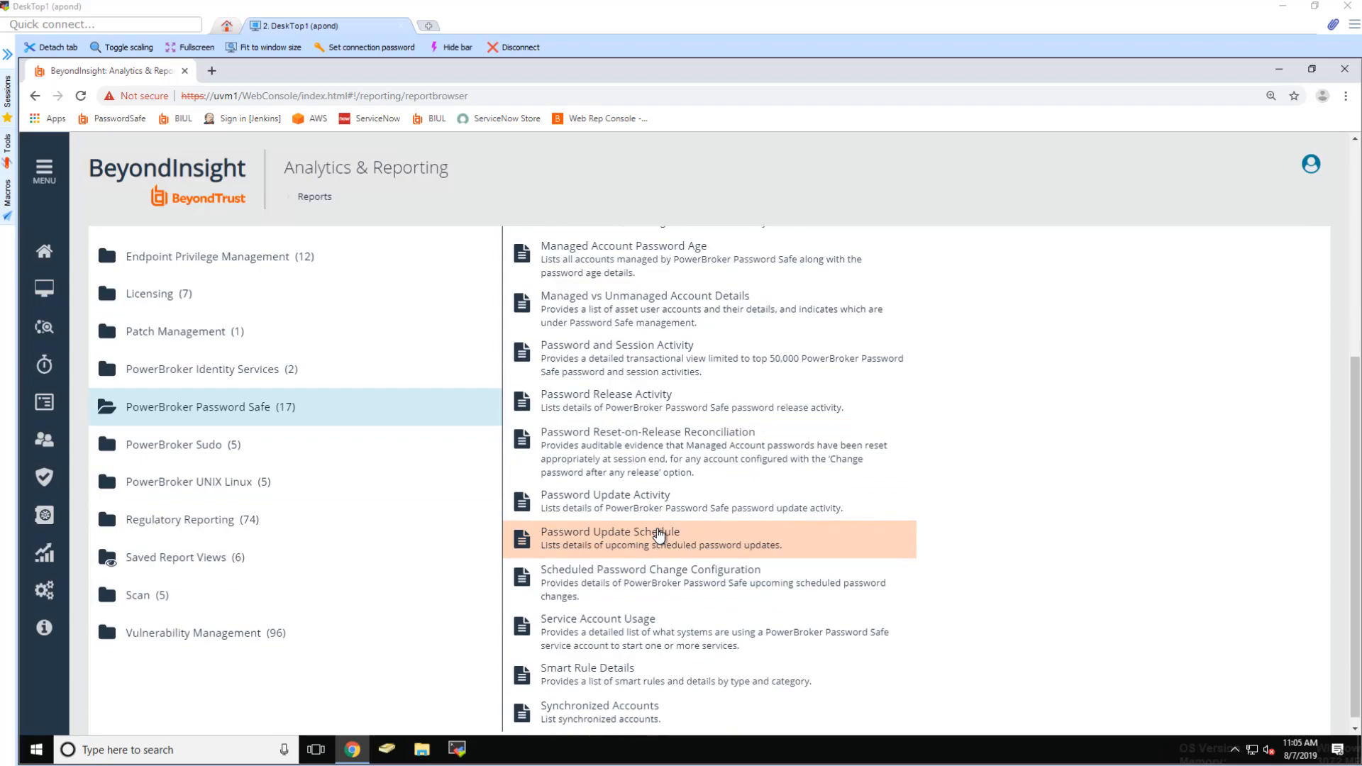
pyautogui.click(627, 359)
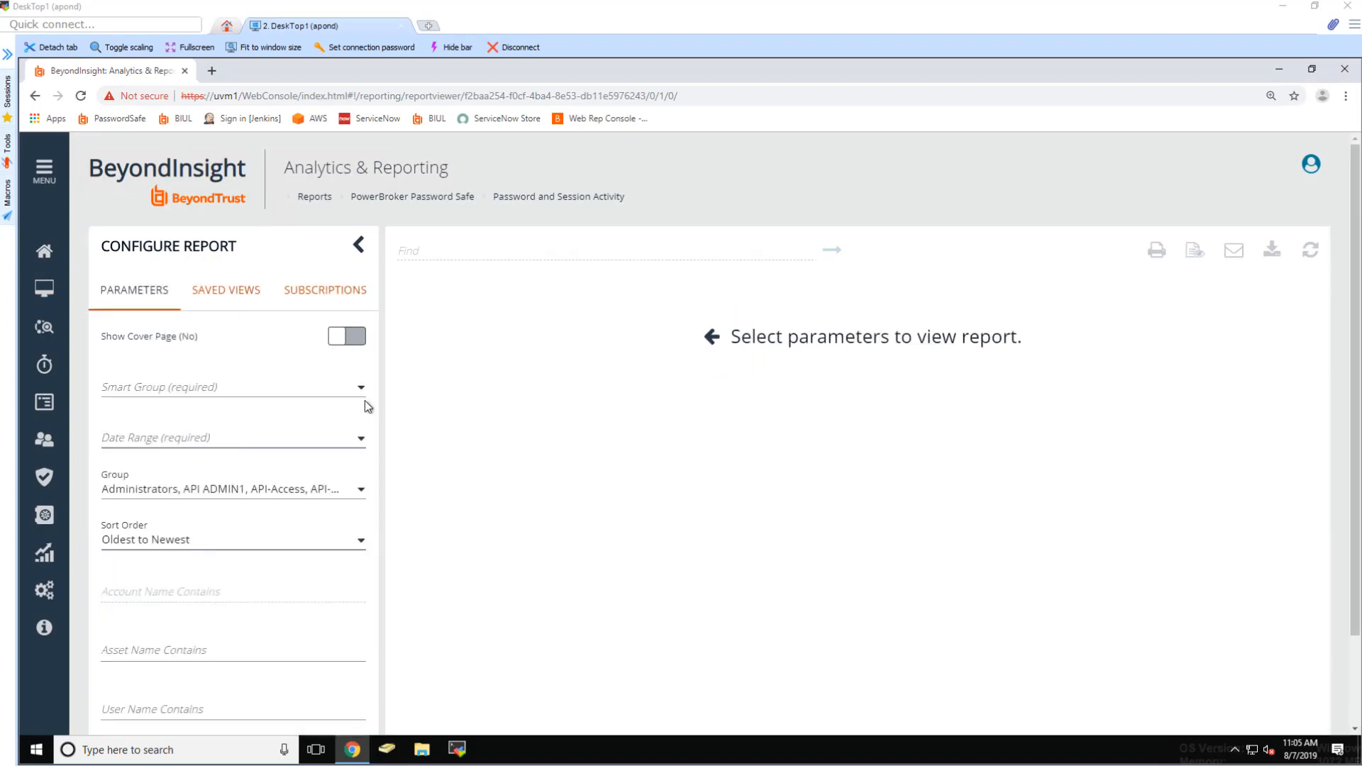
# Step: Set Smart Group to All Assets and Date Range to Current Month, keeping the default groups
pyautogui.click(362, 392)
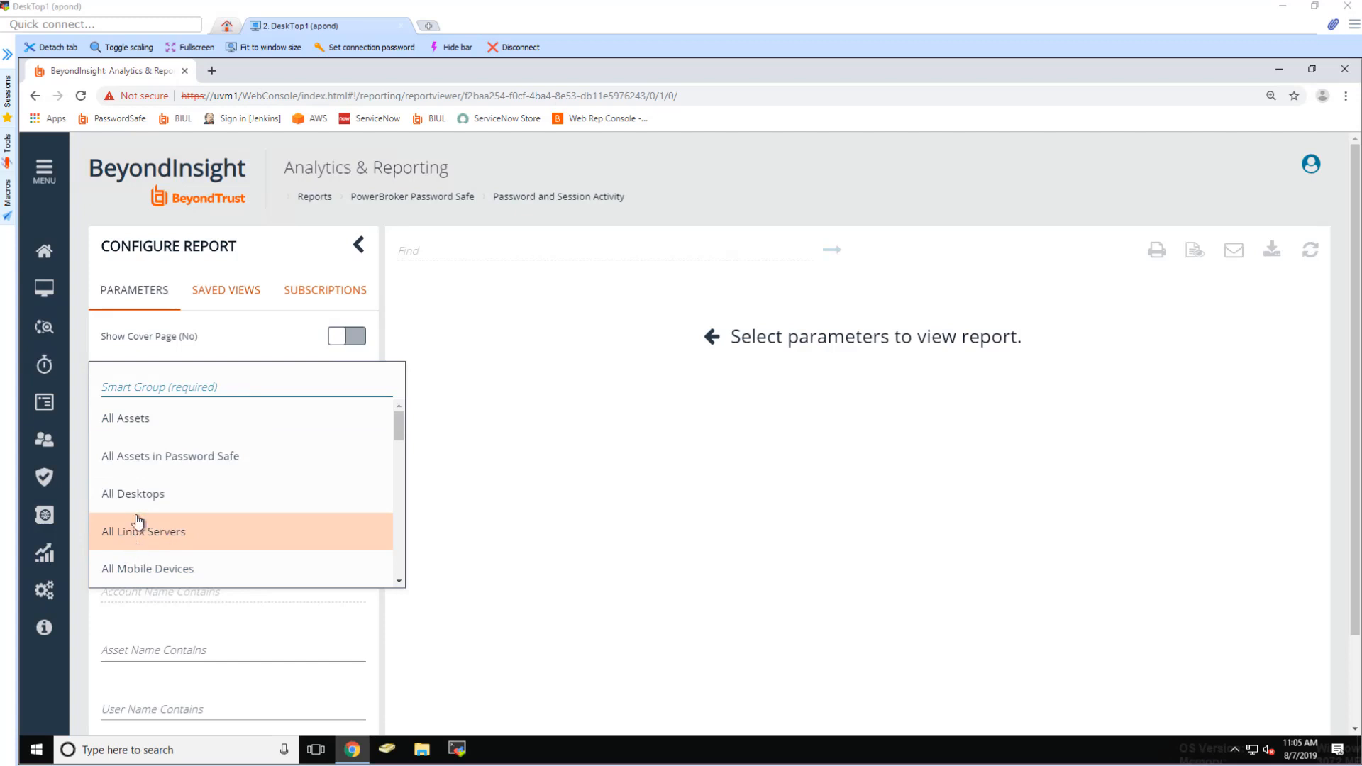
pyautogui.click(137, 420)
pyautogui.click(357, 438)
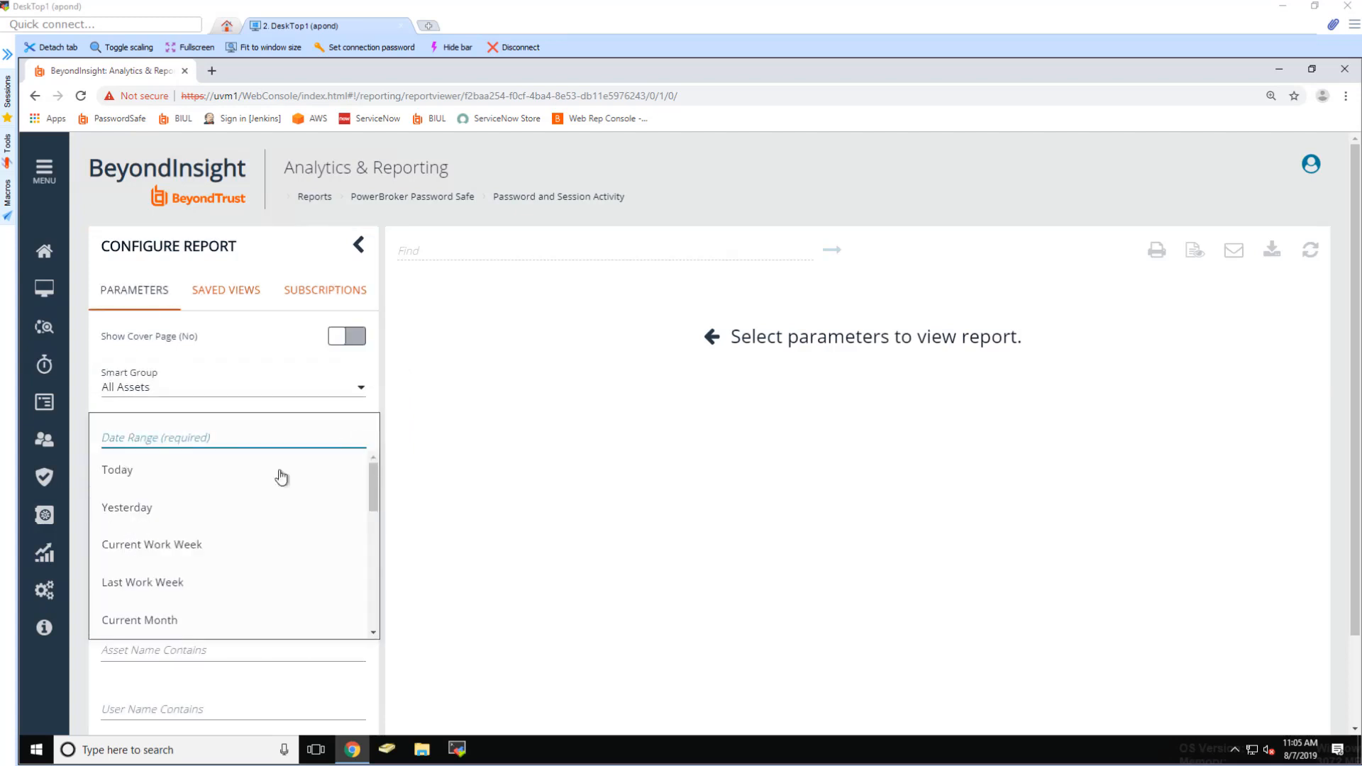
pyautogui.click(215, 621)
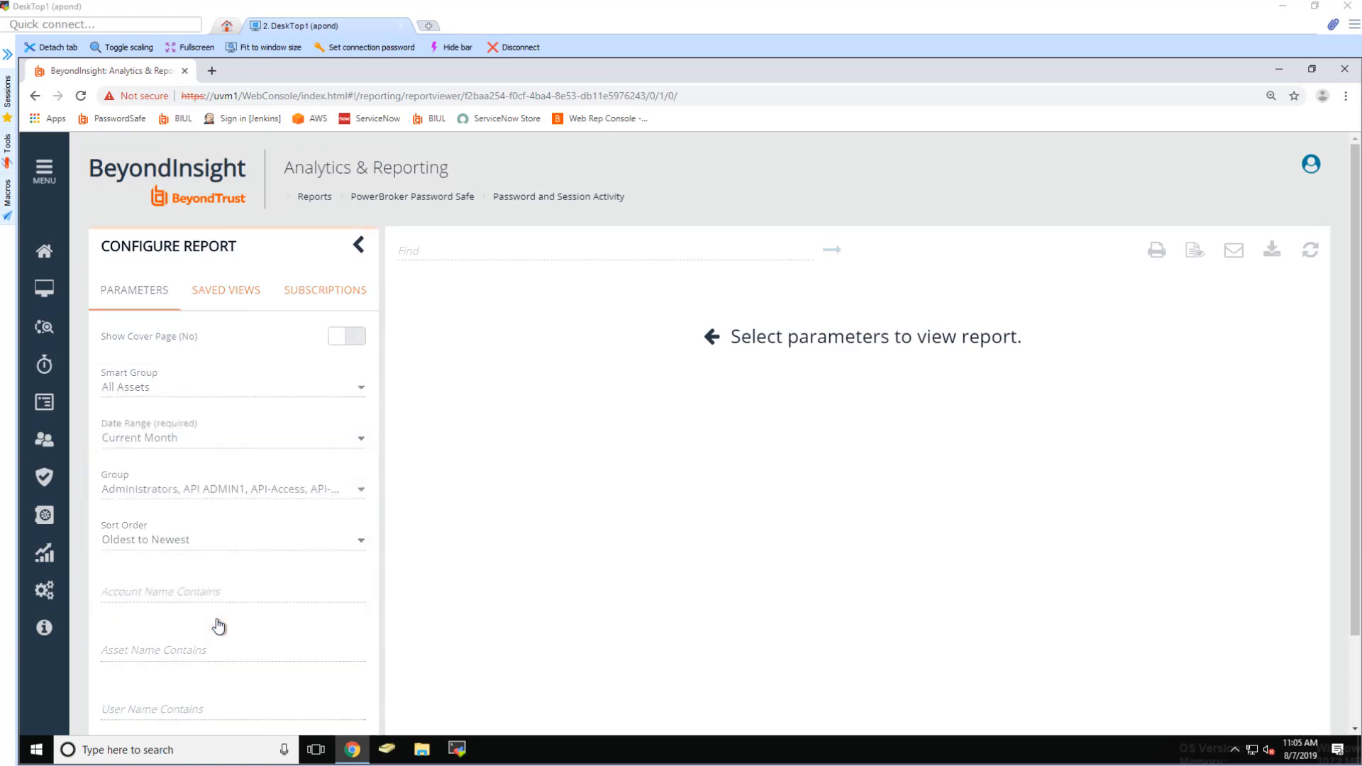
pyautogui.click(358, 494)
pyautogui.click(432, 475)
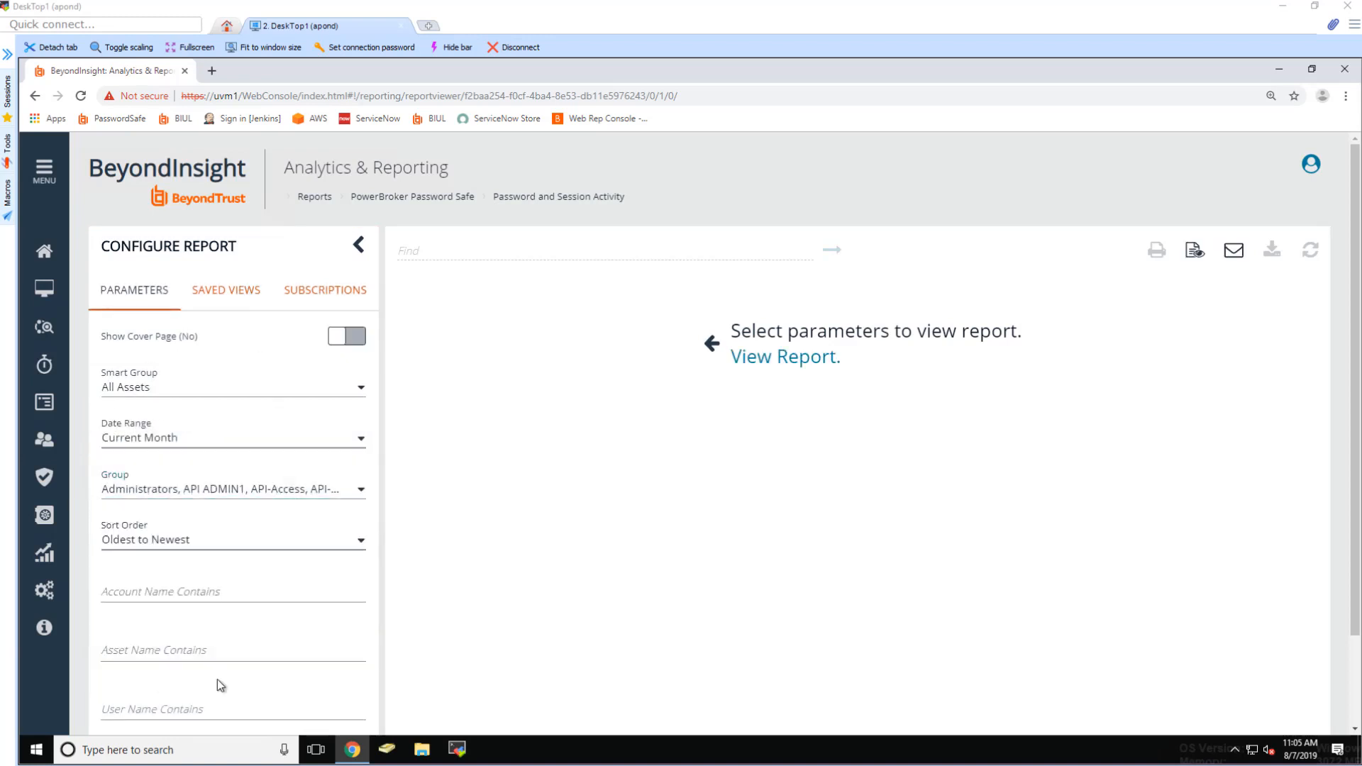
# Step: Run the report and look over the resulting 511-page output
pyautogui.scroll(-2, 329, 587)
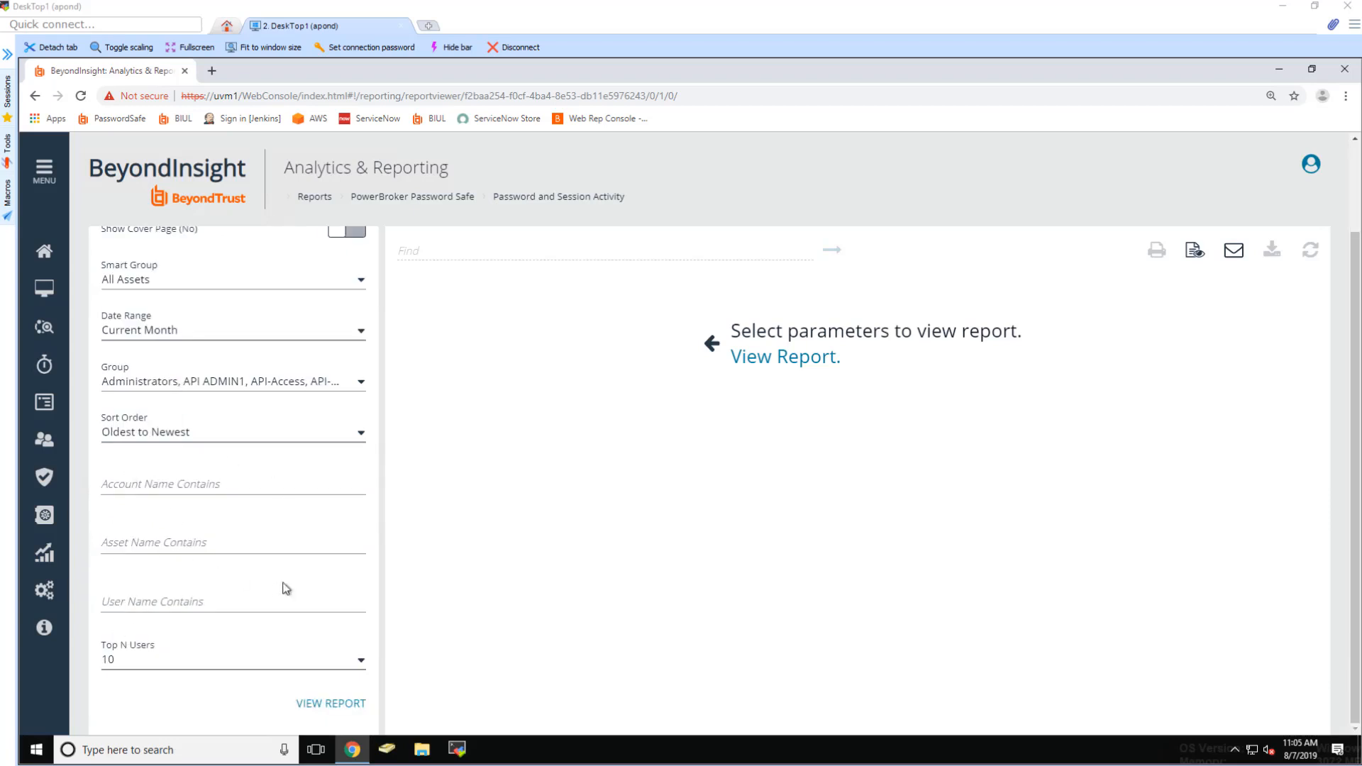
pyautogui.scroll(2, 286, 588)
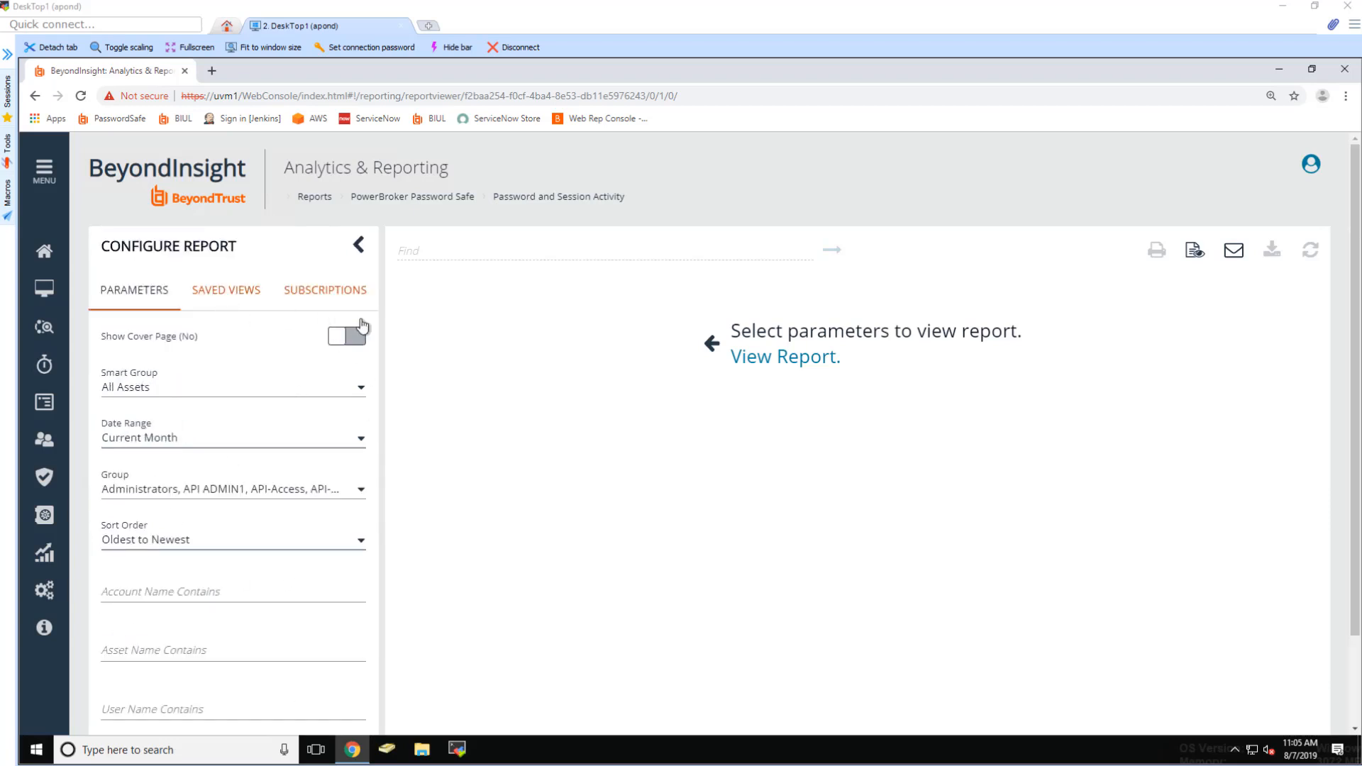
pyautogui.scroll(-2, 305, 532)
pyautogui.click(307, 702)
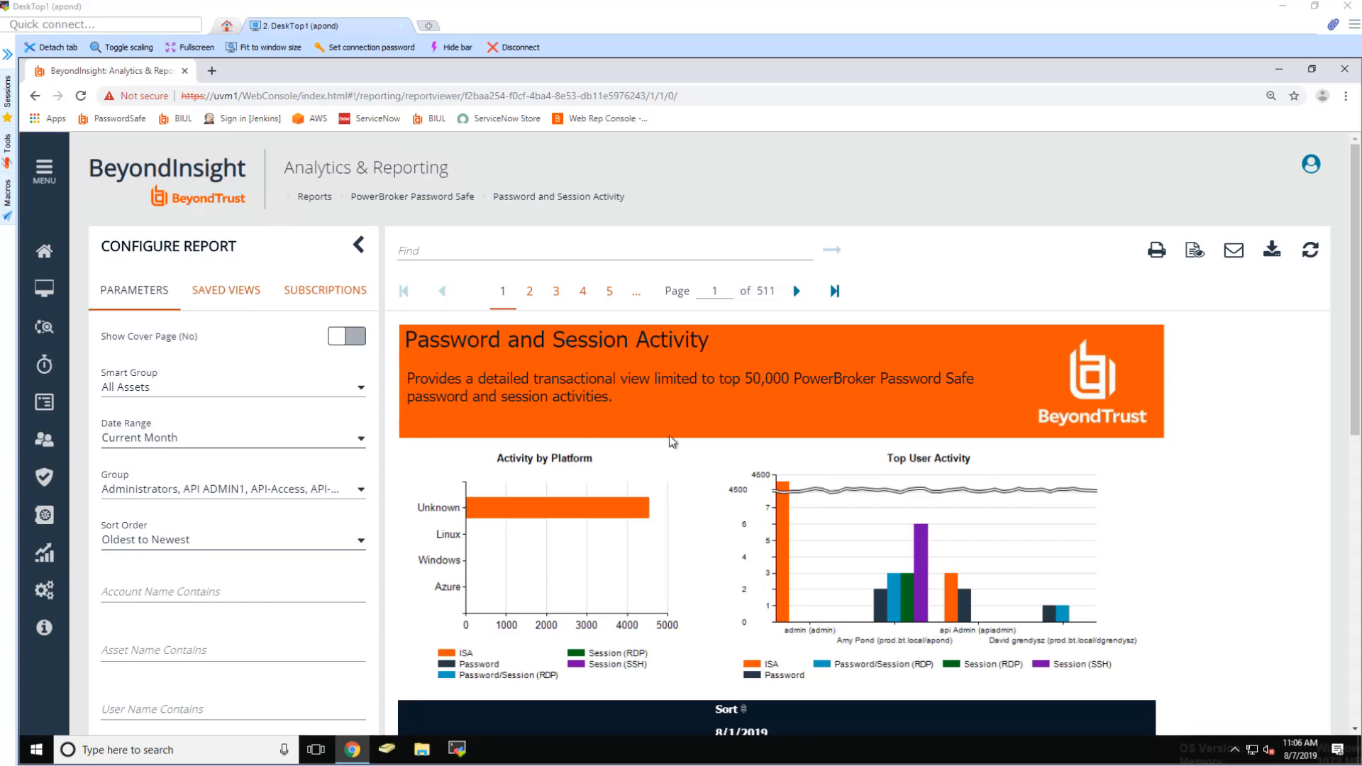
pyautogui.scroll(-4, 677, 441)
pyautogui.scroll(1, 892, 459)
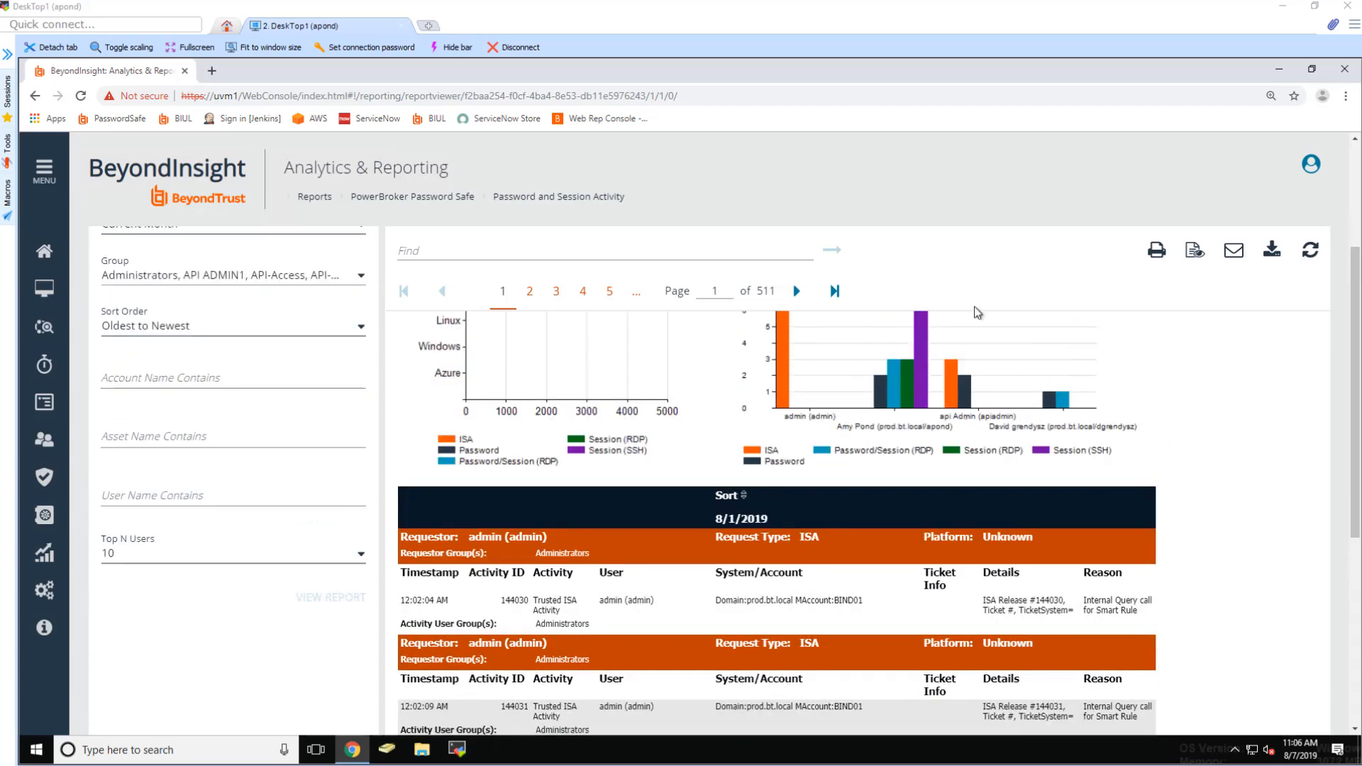
pyautogui.scroll(3, 1057, 539)
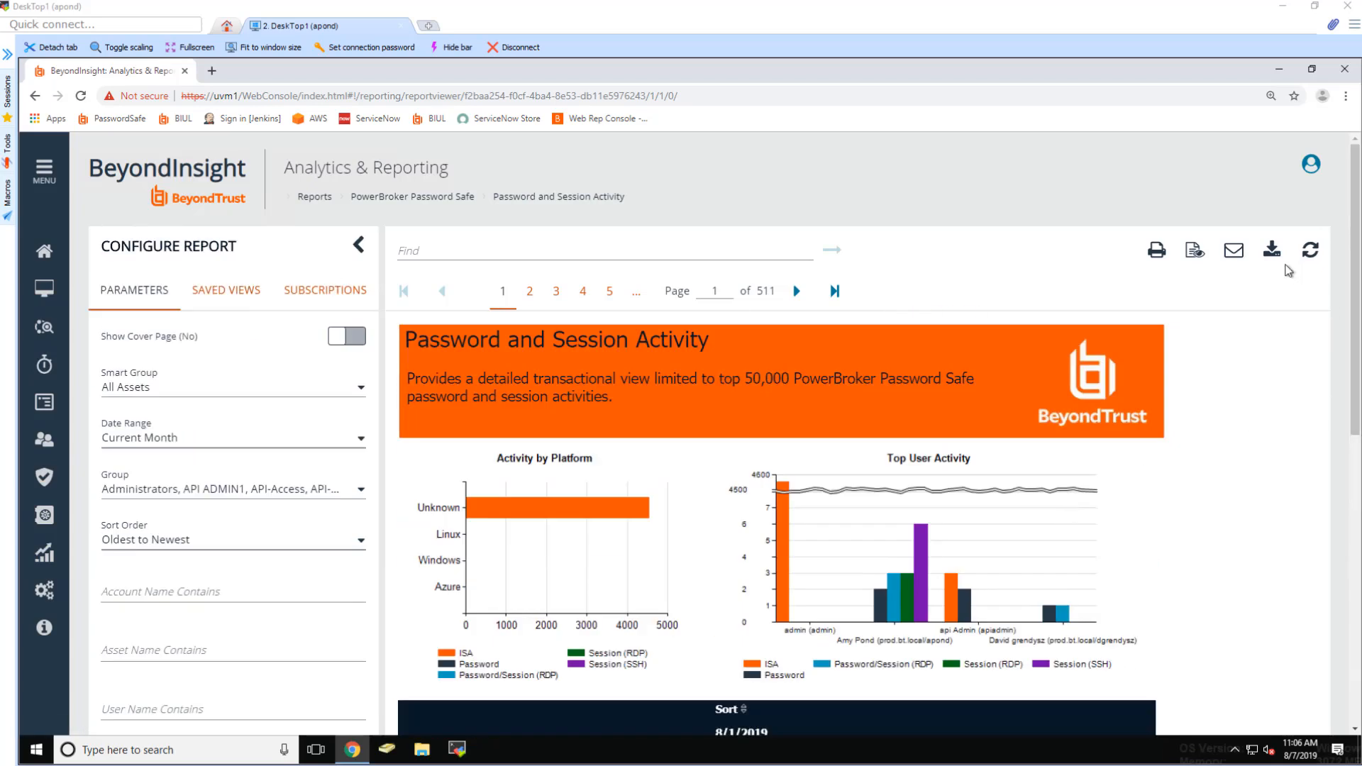